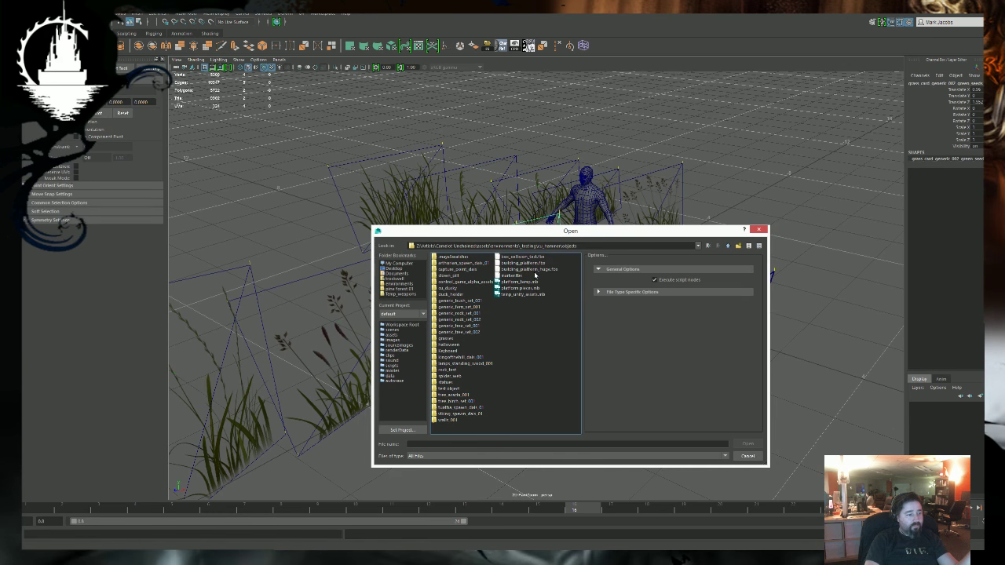
# Browse out of the testing folders and go to the environments folder inside assets.
pyautogui.click(729, 247)
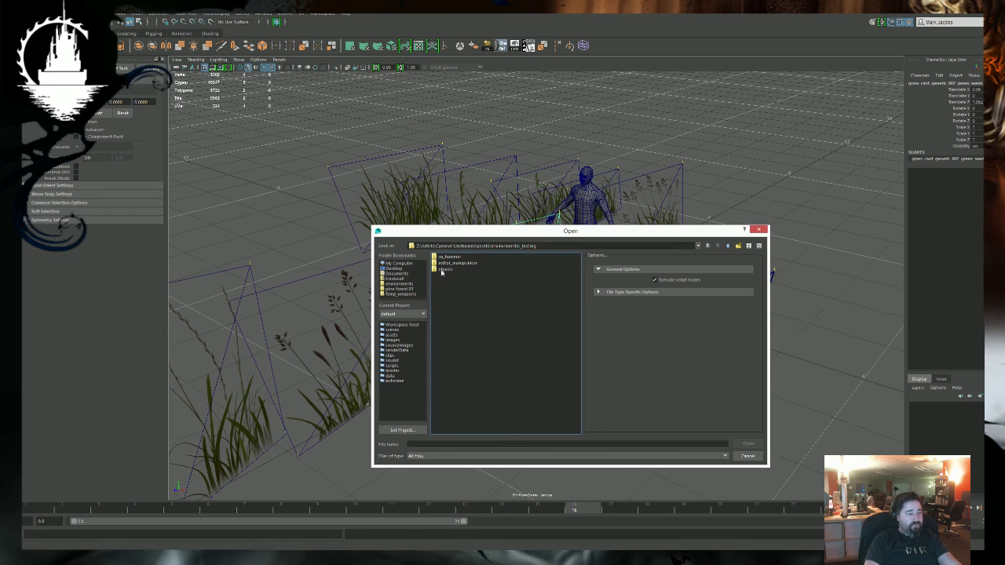
pyautogui.doubleClick(444, 269)
pyautogui.click(728, 247)
pyautogui.click(728, 247)
pyautogui.click(453, 296)
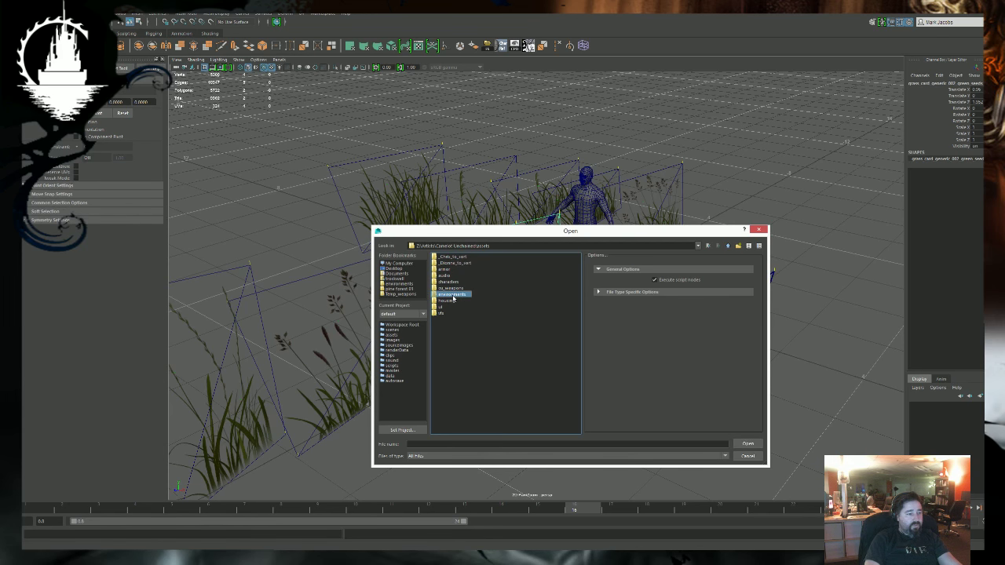
pyautogui.doubleClick(453, 296)
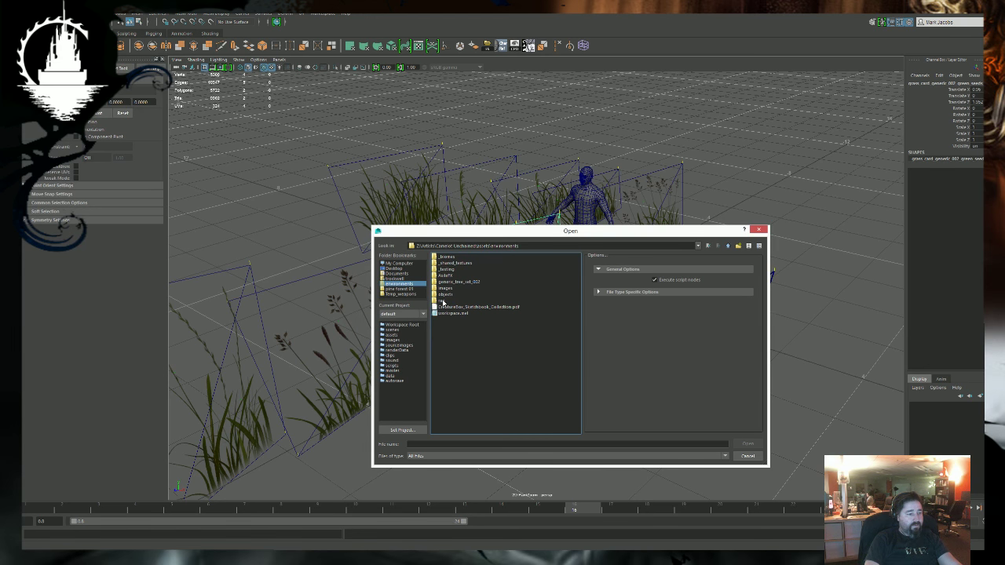
# Open the .mb scene stored in the source folder of PLACEofPOWER, under the environment objects.
pyautogui.click(445, 295)
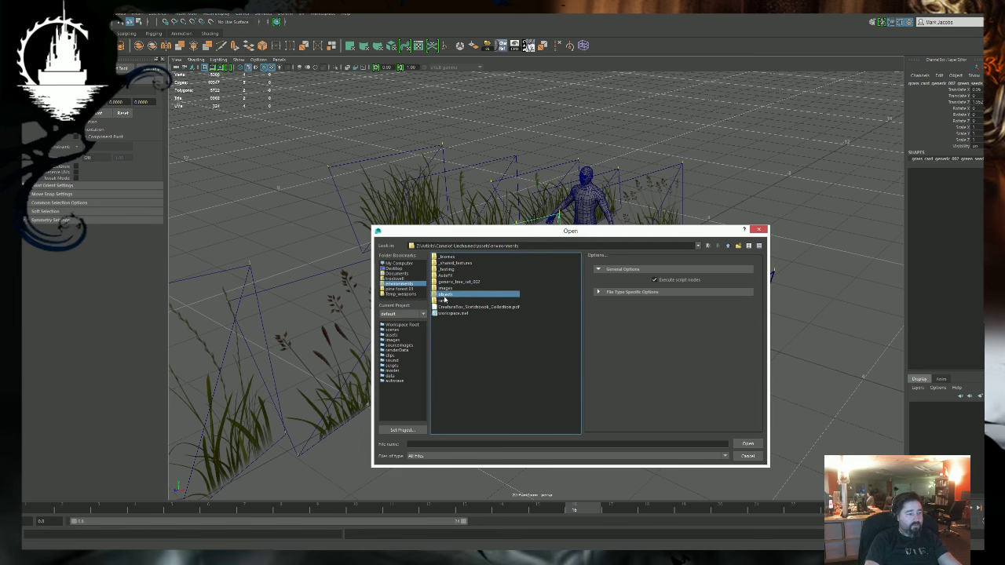
pyautogui.doubleClick(445, 295)
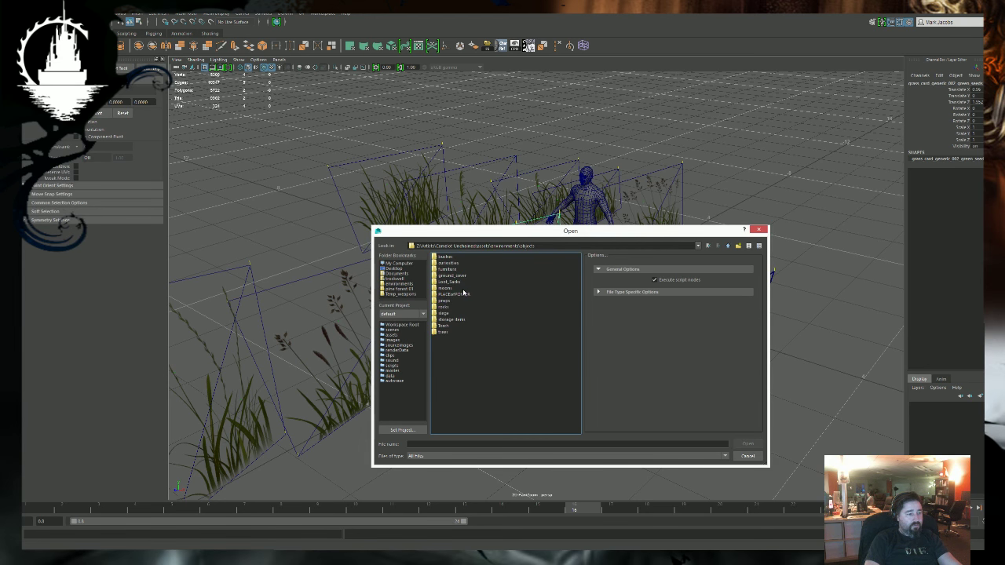
pyautogui.click(463, 294)
pyautogui.doubleClick(462, 293)
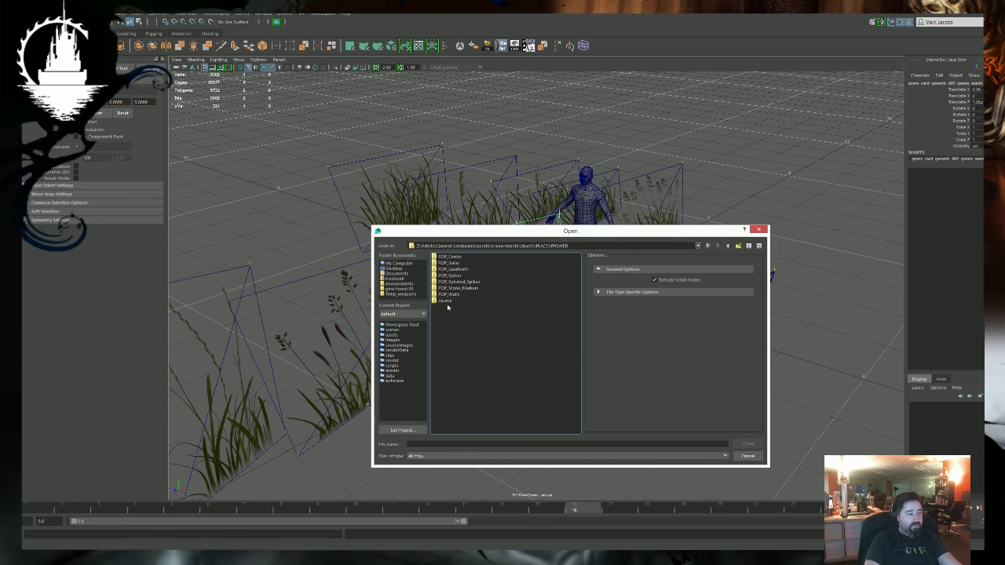
pyautogui.doubleClick(447, 304)
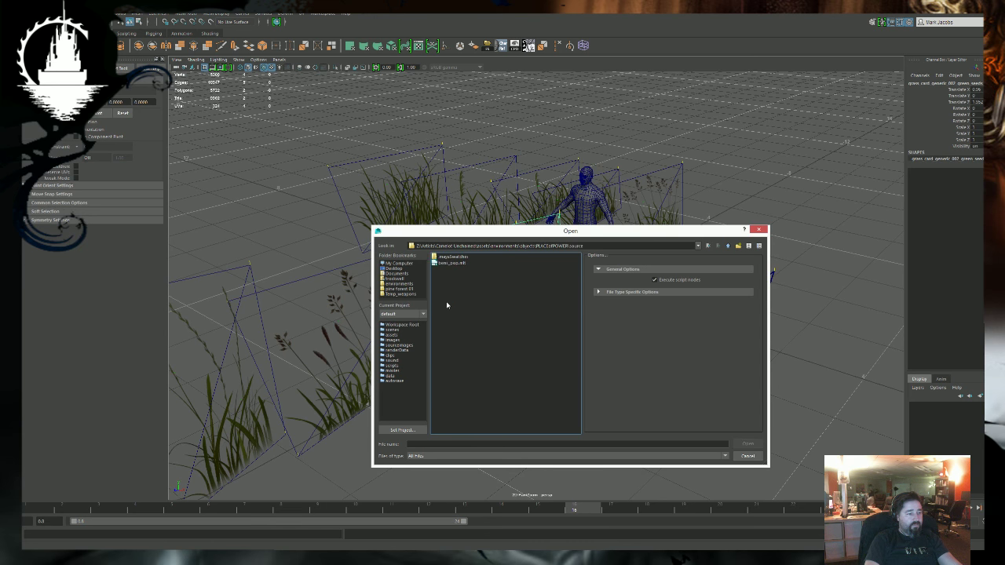
pyautogui.doubleClick(447, 263)
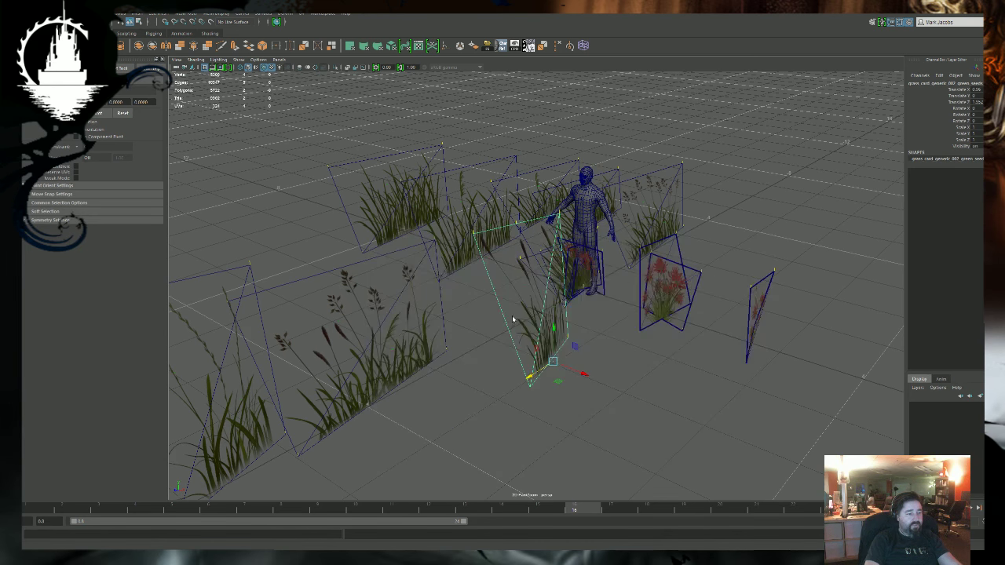
pyautogui.click(480, 284)
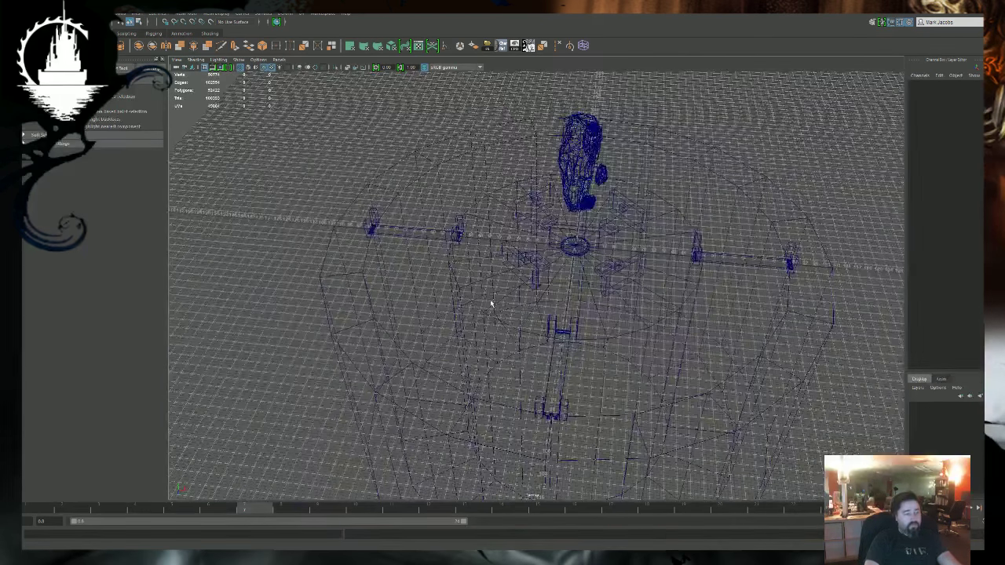
# Display the scene shaded with texture maps and hide the grid in the viewport.
pyautogui.press('6')
pyautogui.moveTo(467, 281)
pyautogui.keyDown('alt'); pyautogui.mouseDown()
pyautogui.moveTo(525, 263)
pyautogui.moveTo(533, 250)
pyautogui.moveTo(531, 284)
pyautogui.mouseUp(); pyautogui.keyUp('alt')
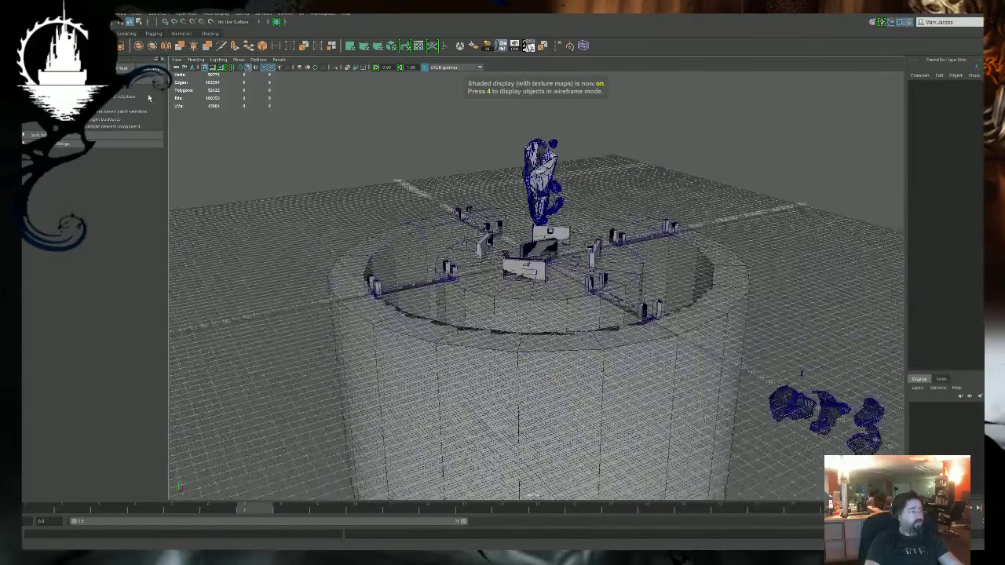
pyautogui.click(239, 60)
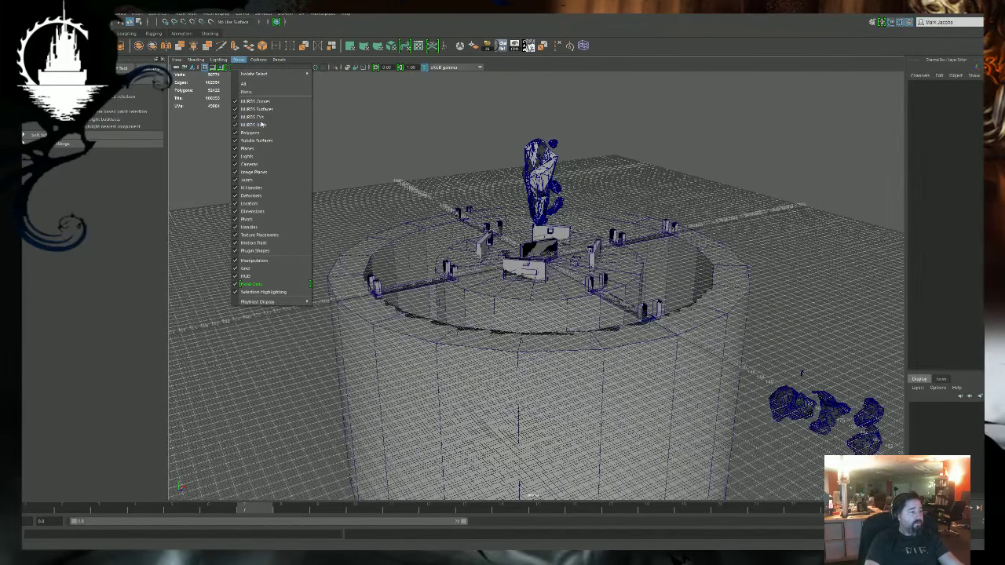
pyautogui.click(248, 267)
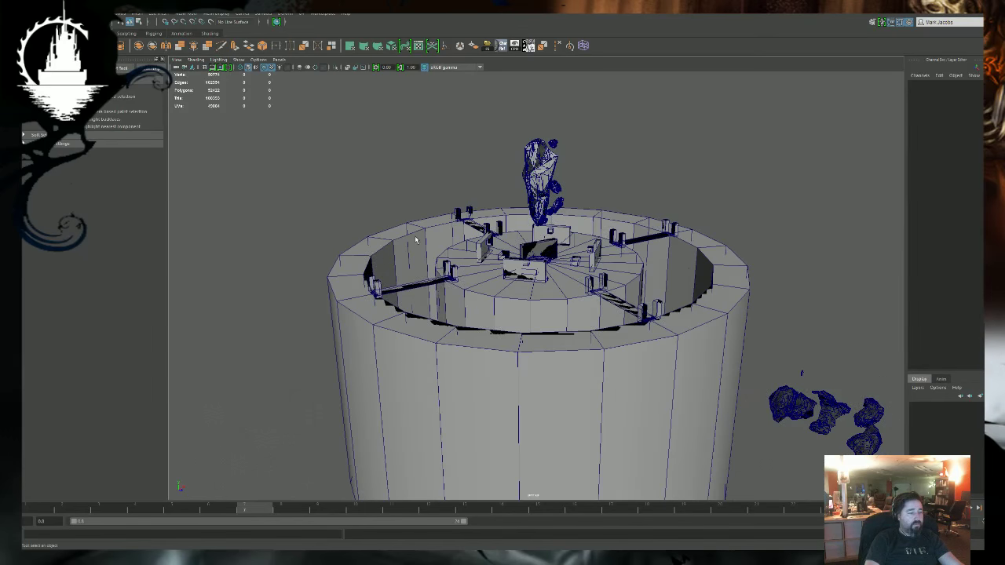
# Examine the human reference figure's scale against the surrounding blocks and the whole circular platform.
pyautogui.keyDown('alt'); pyautogui.moveTo(416, 239); pyautogui.dragTo(510, 259, button='right'); pyautogui.keyUp('alt')
pyautogui.keyDown('alt'); pyautogui.moveTo(439, 290); pyautogui.dragTo(471, 284, button='middle'); pyautogui.keyUp('alt')
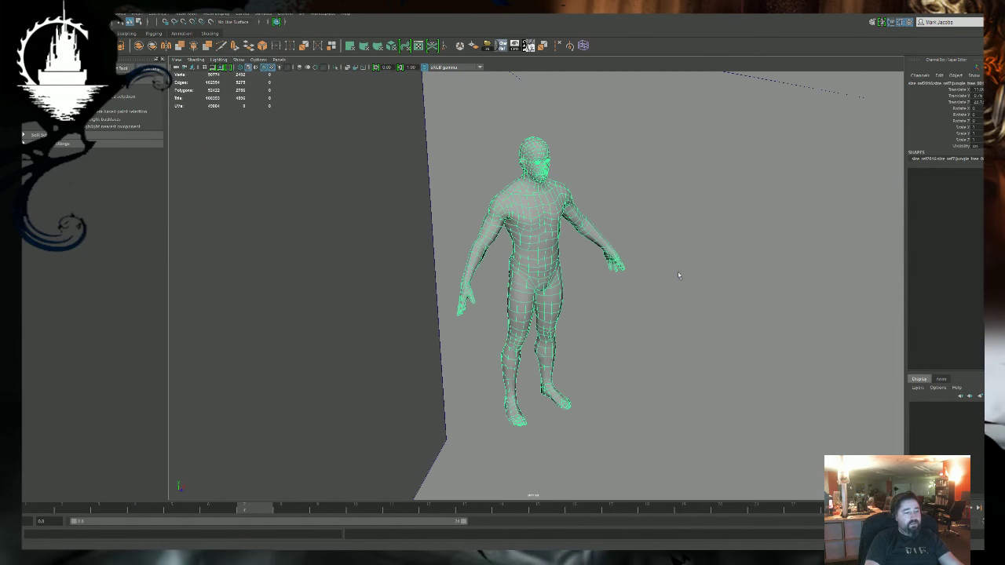
pyautogui.moveTo(672, 278)
pyautogui.keyDown('alt'); pyautogui.mouseDown()
pyautogui.moveTo(643, 263)
pyautogui.moveTo(682, 268)
pyautogui.mouseUp(); pyautogui.keyUp('alt')
pyautogui.keyDown('alt'); pyautogui.moveTo(682, 268); pyautogui.dragTo(267, 352, button='right'); pyautogui.keyUp('alt')
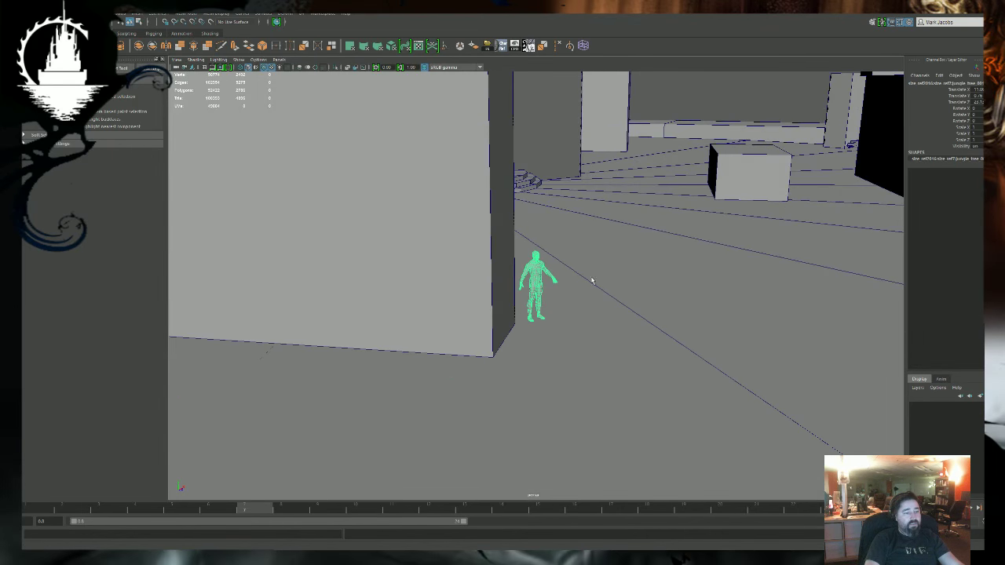
pyautogui.keyDown('alt'); pyautogui.moveTo(592, 280); pyautogui.dragTo(260, 301, button='right'); pyautogui.keyUp('alt')
pyautogui.keyDown('alt'); pyautogui.moveTo(542, 243); pyautogui.dragTo(676, 325); pyautogui.keyUp('alt')
pyautogui.keyDown('alt'); pyautogui.moveTo(762, 277); pyautogui.dragTo(188, 392, button='right'); pyautogui.keyUp('alt')
pyautogui.keyDown('alt'); pyautogui.moveTo(630, 341); pyautogui.dragTo(441, 322, button='right'); pyautogui.keyUp('alt')
pyautogui.keyDown('alt'); pyautogui.moveTo(441, 322); pyautogui.dragTo(514, 281); pyautogui.keyUp('alt')
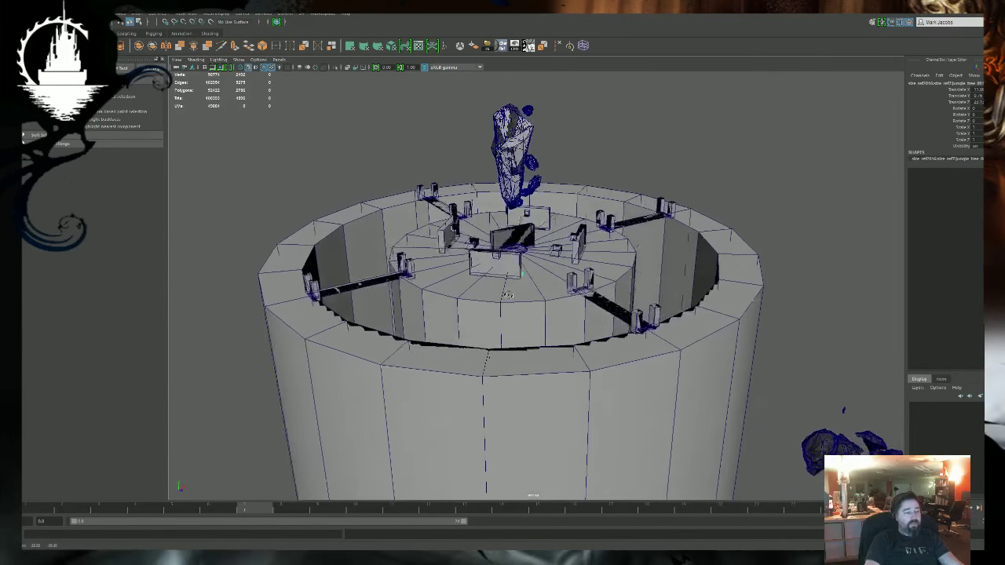
# Extrude the outer top edge loop of the cylindrical platform and scale it outward into a wide ring.
pyautogui.click(507, 353)
pyautogui.keyDown('alt'); pyautogui.moveTo(480, 329); pyautogui.dragTo(490, 355); pyautogui.keyUp('alt')
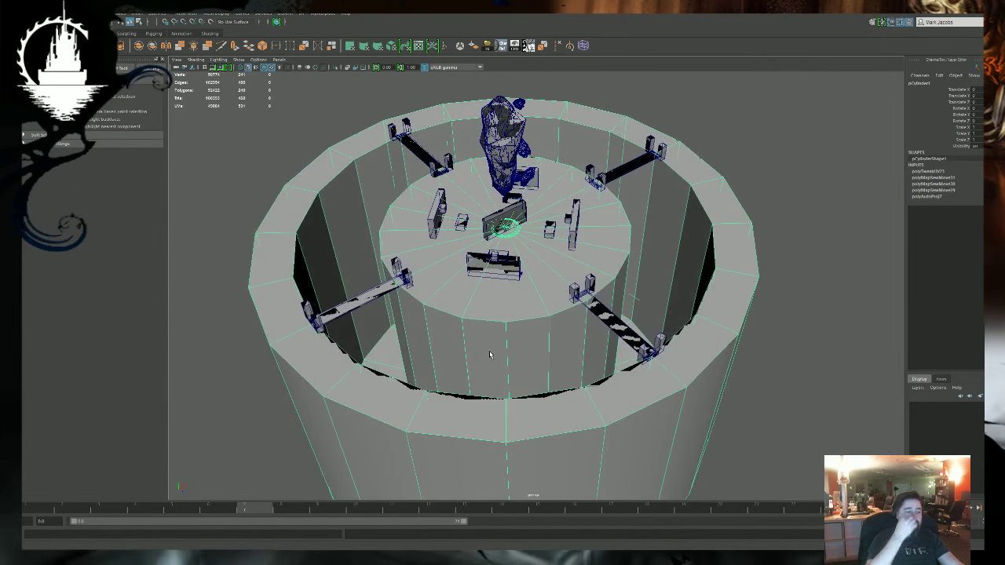
pyautogui.moveTo(473, 404); pyautogui.dragTo(473, 347, button='right')
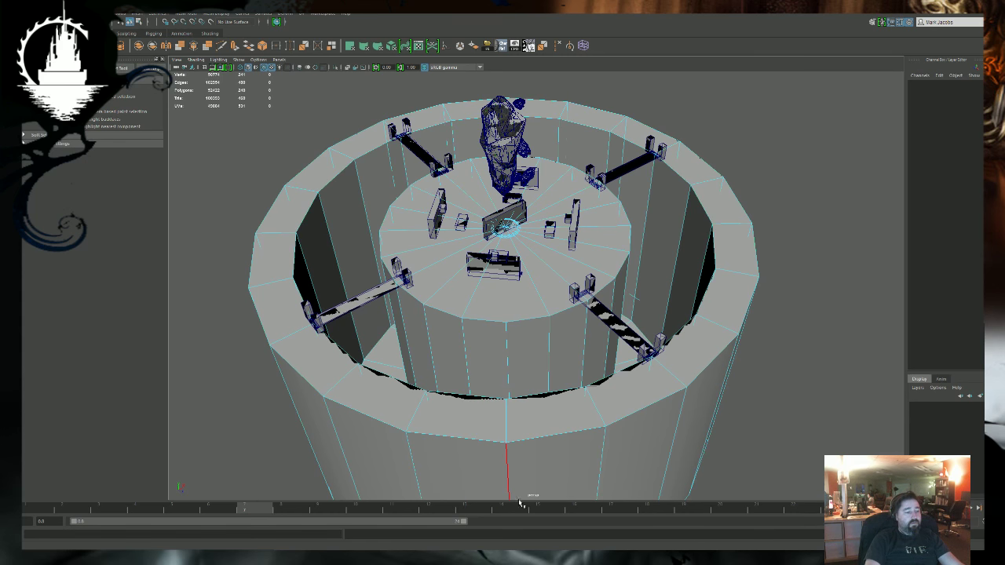
pyautogui.doubleClick(474, 442)
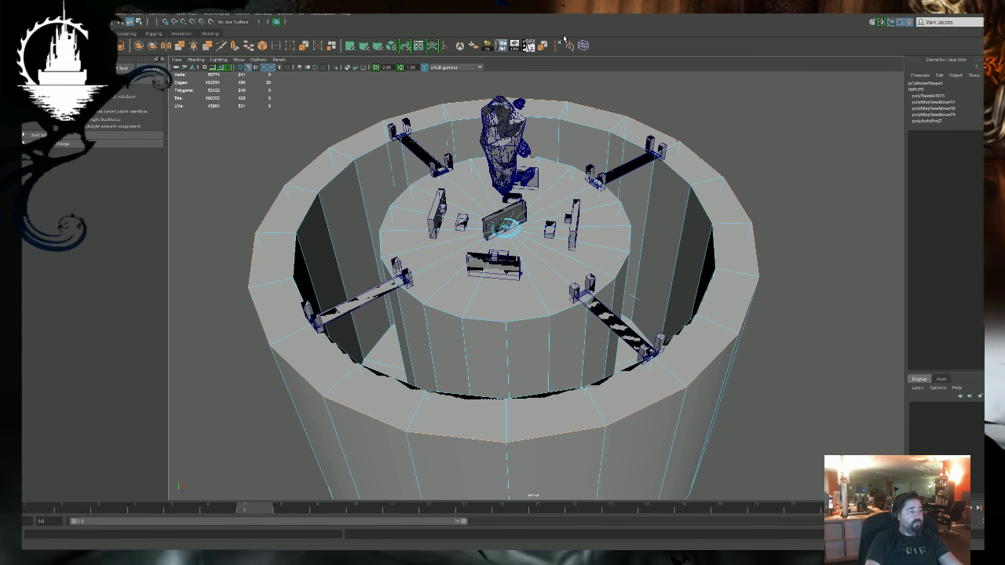
pyautogui.click(235, 47)
pyautogui.press('r')
pyautogui.moveTo(506, 229); pyautogui.dragTo(624, 234)
pyautogui.keyDown('alt'); pyautogui.moveTo(749, 403); pyautogui.dragTo(765, 302); pyautogui.keyUp('alt')
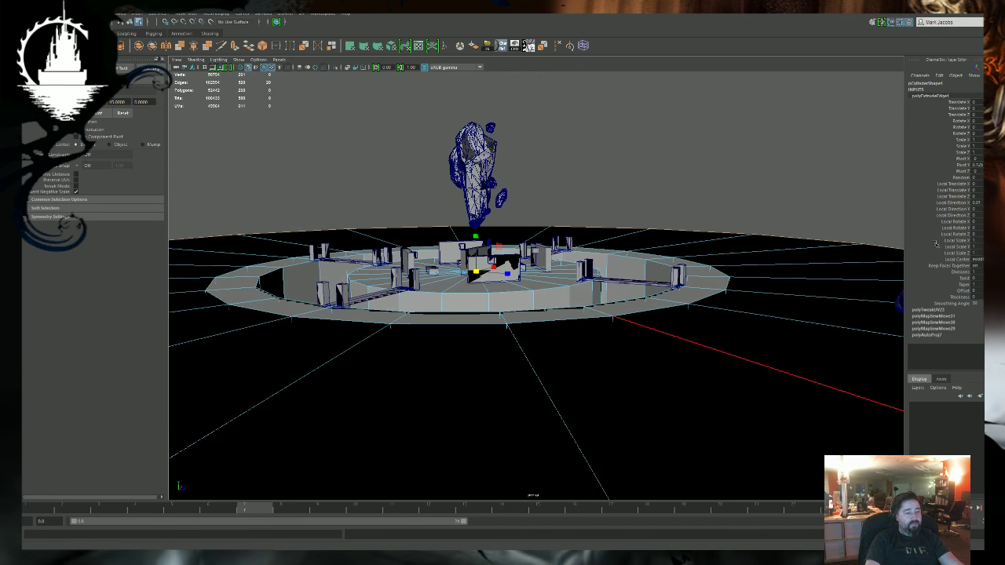
# Examine the central platform, bridges and extended outer ring from close up and from a distance.
pyautogui.moveTo(717, 323); pyautogui.dragTo(752, 289, button='right')
pyautogui.keyDown('alt'); pyautogui.moveTo(753, 289); pyautogui.dragTo(710, 323); pyautogui.keyUp('alt')
pyautogui.keyDown('alt'); pyautogui.moveTo(385, 350); pyautogui.dragTo(476, 372, button='right'); pyautogui.keyUp('alt')
pyautogui.keyDown('alt'); pyautogui.moveTo(475, 372); pyautogui.dragTo(581, 291, button='middle'); pyautogui.keyUp('alt')
pyautogui.keyDown('alt'); pyautogui.moveTo(541, 304); pyautogui.dragTo(579, 314); pyautogui.keyUp('alt')
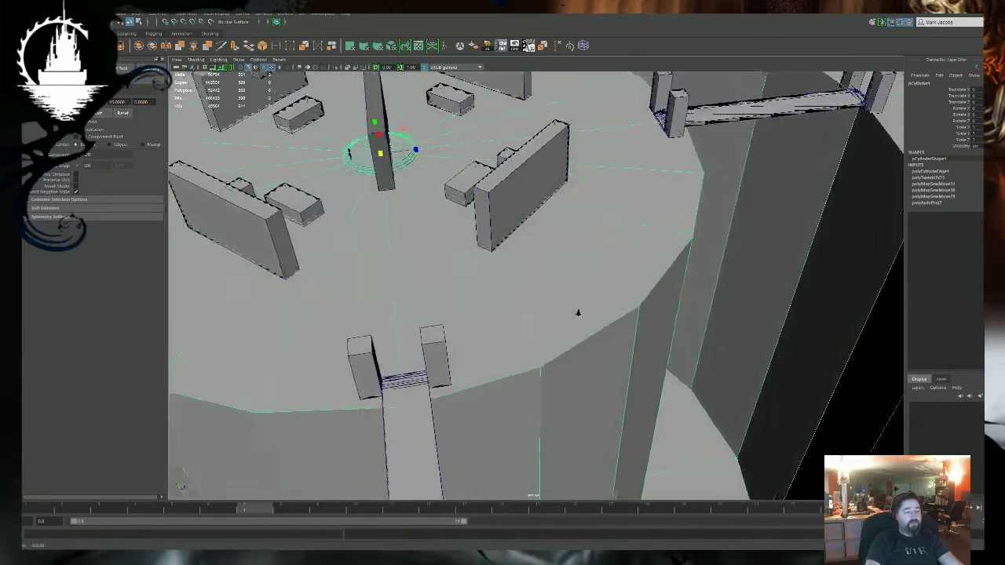
pyautogui.keyDown('alt'); pyautogui.moveTo(579, 314); pyautogui.dragTo(532, 356, button='right'); pyautogui.keyUp('alt')
pyautogui.keyDown('alt'); pyautogui.moveTo(532, 357); pyautogui.dragTo(536, 325); pyautogui.keyUp('alt')
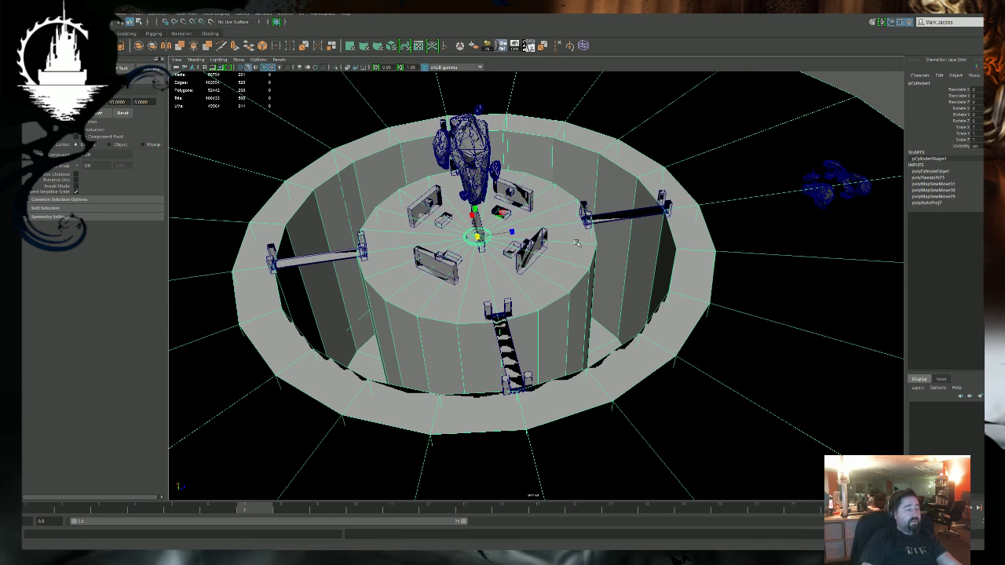
pyautogui.keyDown('alt'); pyautogui.moveTo(385, 261); pyautogui.dragTo(670, 221, button='right'); pyautogui.keyUp('alt')
pyautogui.keyDown('alt'); pyautogui.moveTo(669, 221); pyautogui.dragTo(715, 208); pyautogui.keyUp('alt')
pyautogui.keyDown('alt'); pyautogui.moveTo(715, 208); pyautogui.dragTo(356, 206, button='right'); pyautogui.keyUp('alt')
pyautogui.keyDown('alt'); pyautogui.moveTo(403, 225); pyautogui.dragTo(409, 225); pyautogui.keyUp('alt')
# Select the ring of extruded faces around the platform's outer rim and delete it.
pyautogui.moveTo(637, 398); pyautogui.dragTo(635, 462, button='right')
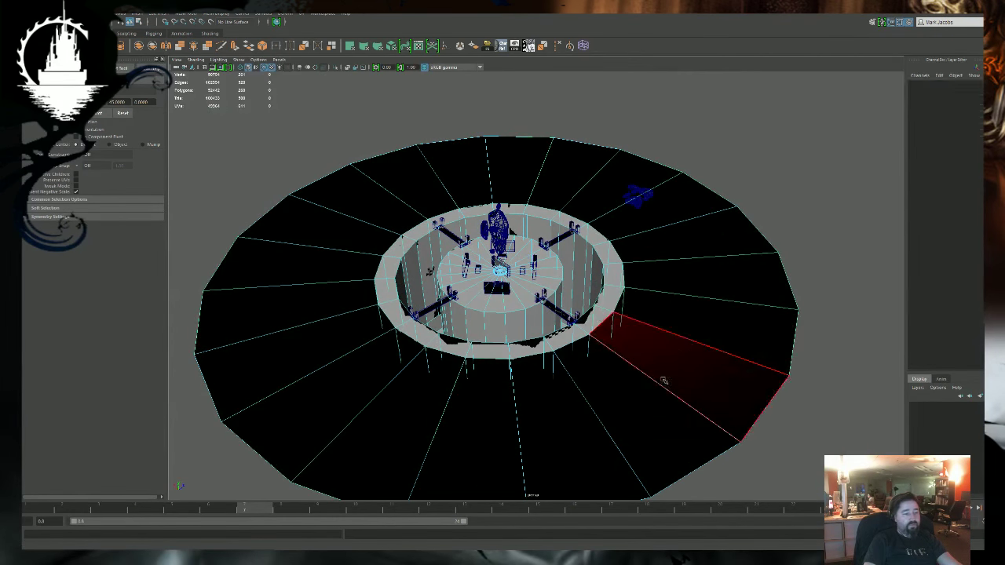
pyautogui.click(672, 375)
pyautogui.keyDown('shift'); pyautogui.doubleClick(735, 311); pyautogui.keyUp('shift')
pyautogui.press('Delete')
# Delete the wall block standing over the round stepped dais at the platform's centre.
pyautogui.keyDown('alt'); pyautogui.moveTo(416, 384); pyautogui.dragTo(901, 409, button='right'); pyautogui.keyUp('alt')
pyautogui.keyDown('alt'); pyautogui.moveTo(415, 382); pyautogui.dragTo(552, 394, button='middle'); pyautogui.keyUp('alt')
pyautogui.keyDown('alt'); pyautogui.moveTo(553, 394); pyautogui.dragTo(614, 414, button='right'); pyautogui.keyUp('alt')
pyautogui.keyDown('alt'); pyautogui.moveTo(474, 402); pyautogui.dragTo(505, 374); pyautogui.keyUp('alt')
pyautogui.click(561, 215)
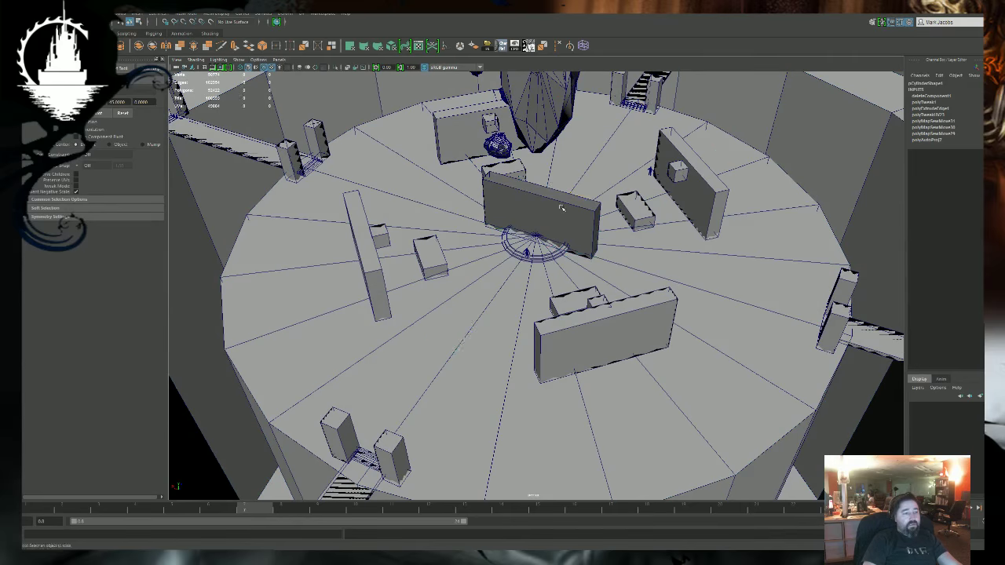
pyautogui.press('f')
pyautogui.press('Delete')
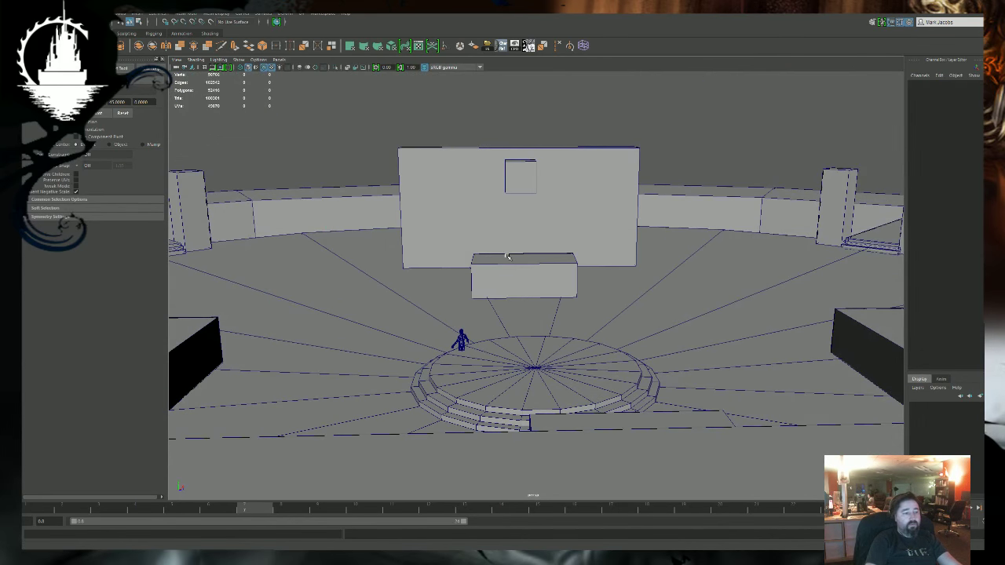
# Remove the plain grey duplicates overlapping the textured hanging rock and platform.
pyautogui.keyDown('alt'); pyautogui.moveTo(508, 258); pyautogui.dragTo(471, 262, button='right'); pyautogui.keyUp('alt')
pyautogui.keyDown('alt'); pyautogui.moveTo(471, 263); pyautogui.dragTo(556, 325); pyautogui.keyUp('alt')
pyautogui.click(557, 355)
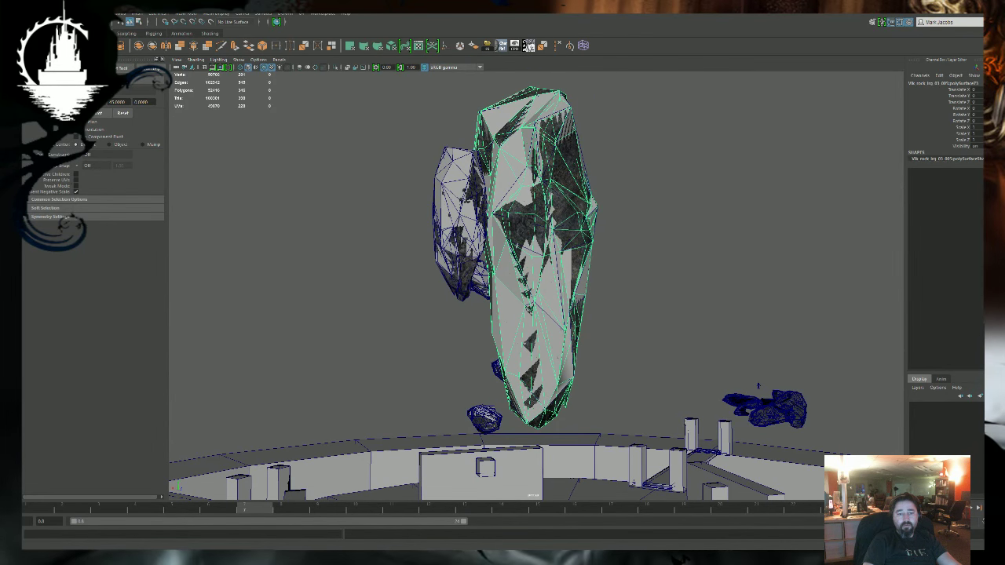
pyautogui.press('Delete')
pyautogui.hotkey('ctrl', 'h')
pyautogui.keyDown('alt'); pyautogui.moveTo(528, 296); pyautogui.dragTo(480, 335); pyautogui.keyUp('alt')
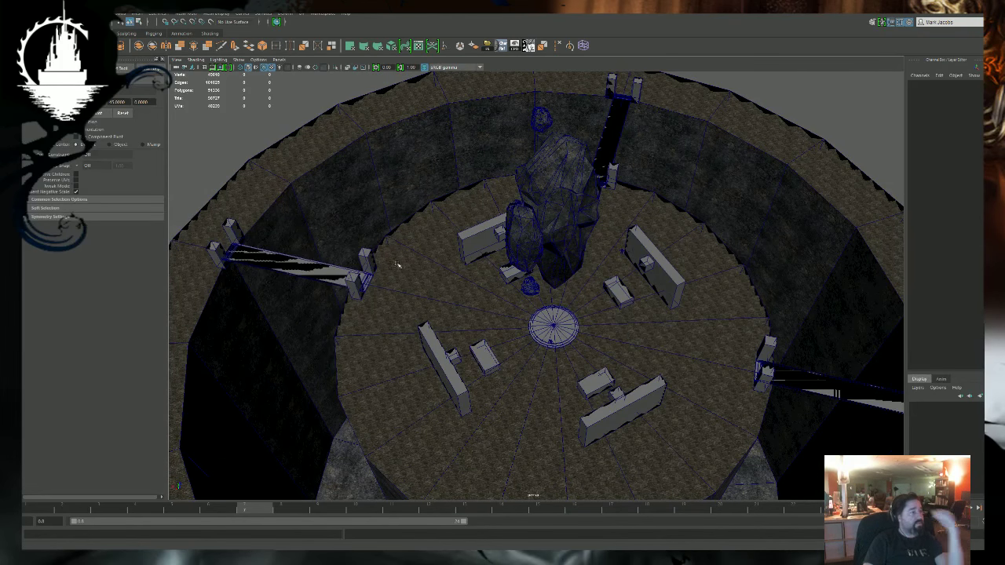
# Import the lavatooth FBX model from the POP_Lavatooth folder of PLACEofPOWER into the scene.
pyautogui.click(29, 13)
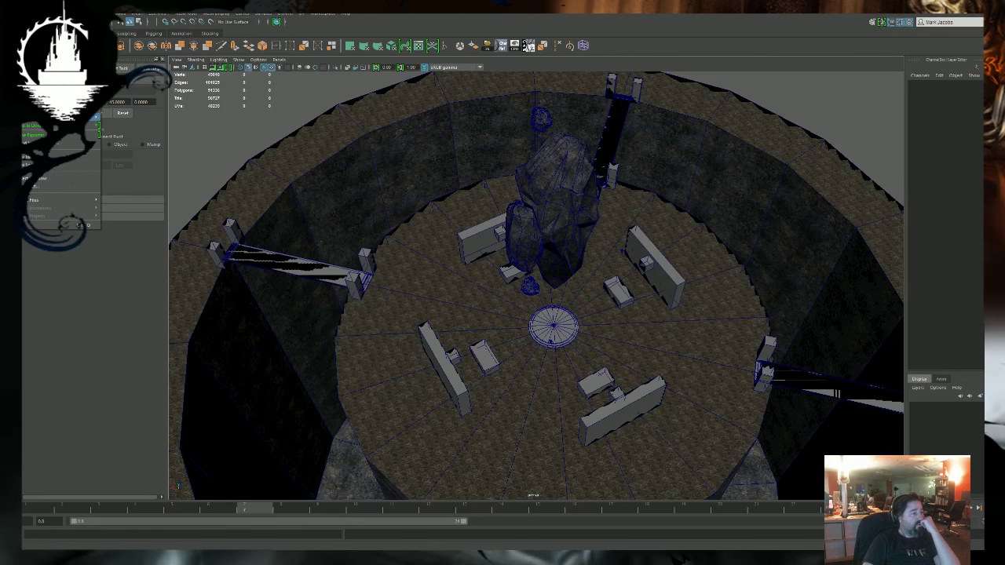
pyautogui.click(605, 262)
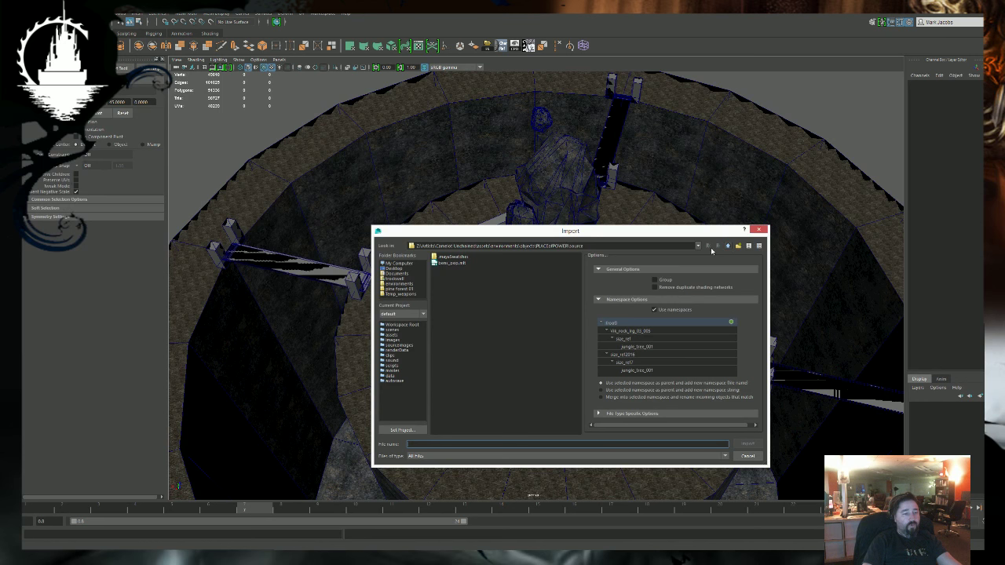
pyautogui.press('BackSpace')
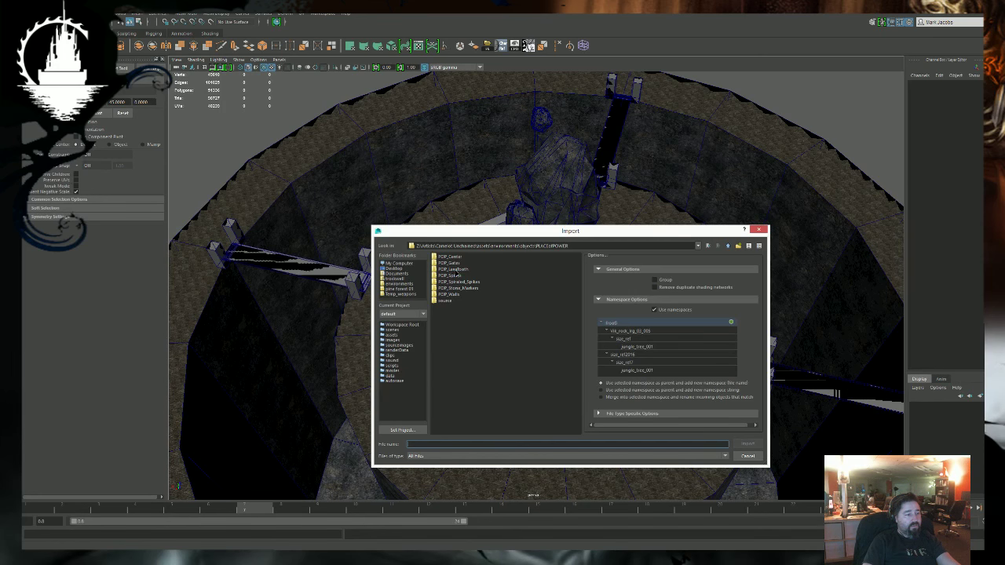
pyautogui.doubleClick(453, 268)
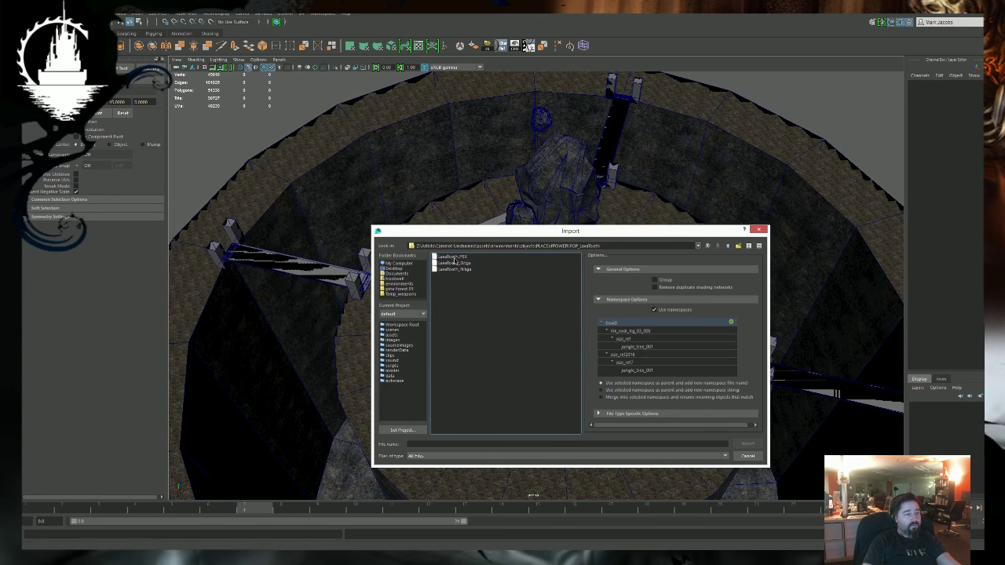
pyautogui.doubleClick(453, 258)
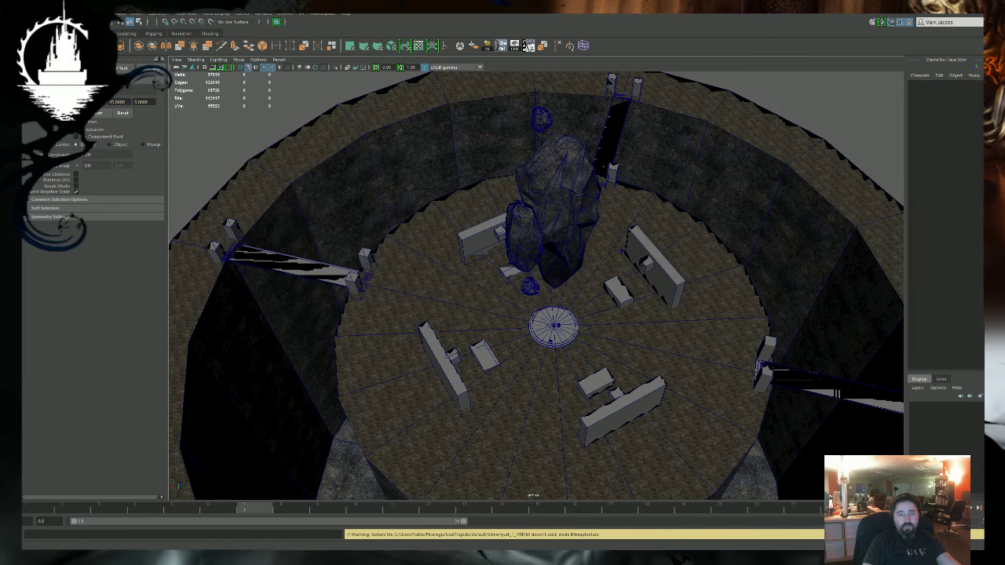
# Find the imported lavatooth in wireframe display, frame it and examine its size beside the human figure.
pyautogui.press('4')
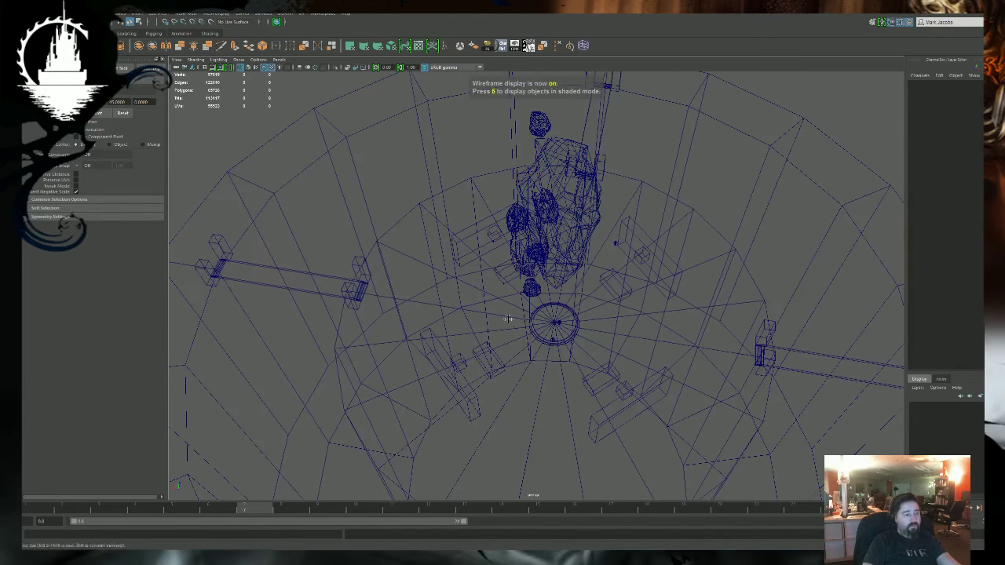
pyautogui.keyDown('alt'); pyautogui.moveTo(511, 318); pyautogui.dragTo(626, 431, button='right'); pyautogui.keyUp('alt')
pyautogui.keyDown('alt'); pyautogui.moveTo(626, 432); pyautogui.dragTo(708, 296); pyautogui.keyUp('alt')
pyautogui.click(575, 184)
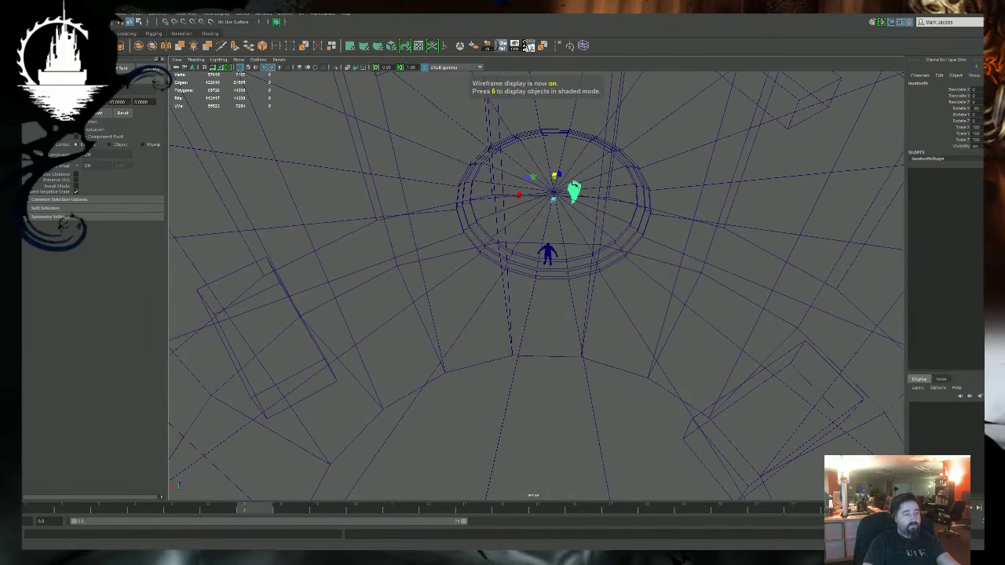
pyautogui.press('f')
pyautogui.keyDown('alt'); pyautogui.moveTo(598, 346); pyautogui.dragTo(616, 288); pyautogui.keyUp('alt')
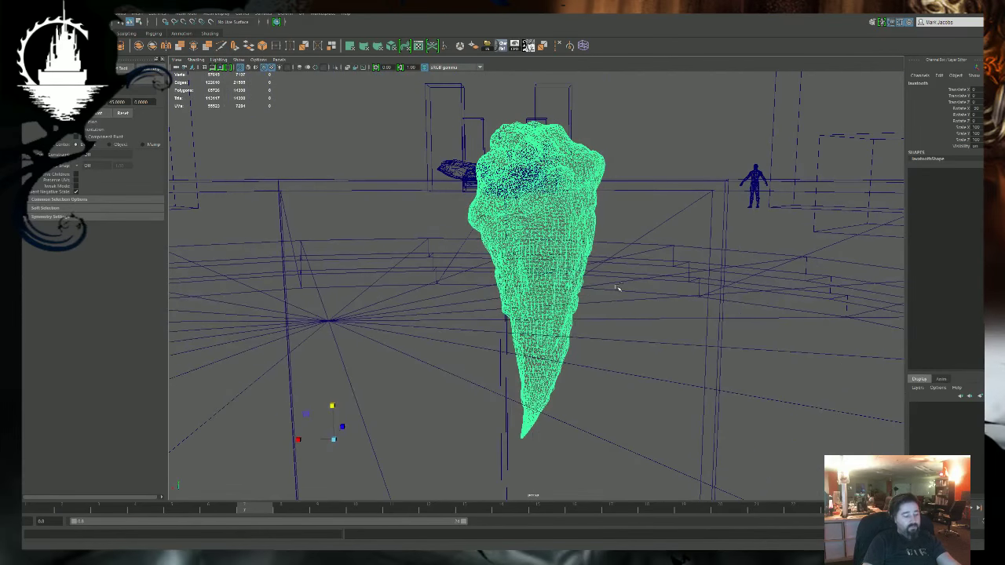
pyautogui.keyDown('alt'); pyautogui.moveTo(669, 304); pyautogui.dragTo(506, 309, button='right'); pyautogui.keyUp('alt')
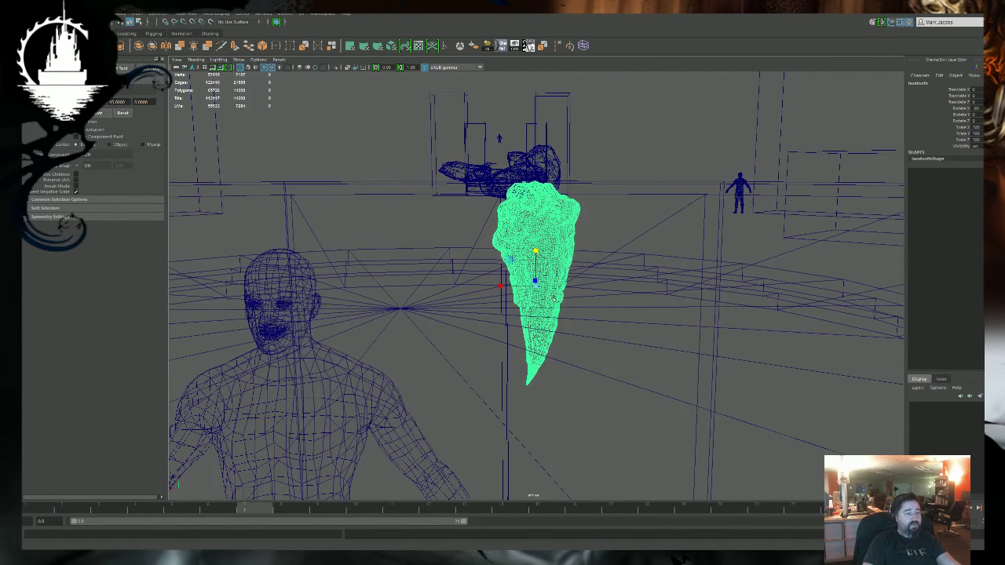
# Scale the lavatooth up uniformly until it dwarfs the human figure and is comparable in size to the old hanging rock.
pyautogui.keyDown('alt'); pyautogui.moveTo(570, 323); pyautogui.dragTo(545, 330); pyautogui.keyUp('alt')
pyautogui.moveTo(536, 285); pyautogui.dragTo(707, 378)
pyautogui.keyDown('alt'); pyautogui.moveTo(706, 378); pyautogui.dragTo(463, 377, button='right'); pyautogui.keyUp('alt')
pyautogui.keyDown('alt'); pyautogui.moveTo(463, 376); pyautogui.dragTo(498, 350); pyautogui.keyUp('alt')
pyautogui.keyDown('alt'); pyautogui.moveTo(651, 344); pyautogui.dragTo(482, 339, button='right'); pyautogui.keyUp('alt')
pyautogui.keyDown('alt'); pyautogui.moveTo(483, 339); pyautogui.dragTo(477, 381, button='middle'); pyautogui.keyUp('alt')
pyautogui.moveTo(537, 333); pyautogui.dragTo(669, 346)
pyautogui.keyDown('alt'); pyautogui.moveTo(723, 350); pyautogui.dragTo(489, 343, button='right'); pyautogui.keyUp('alt')
# Raise the lavatooth above the platform's centre and scale it down slightly so its tip hangs over the central dais.
pyautogui.press('w')
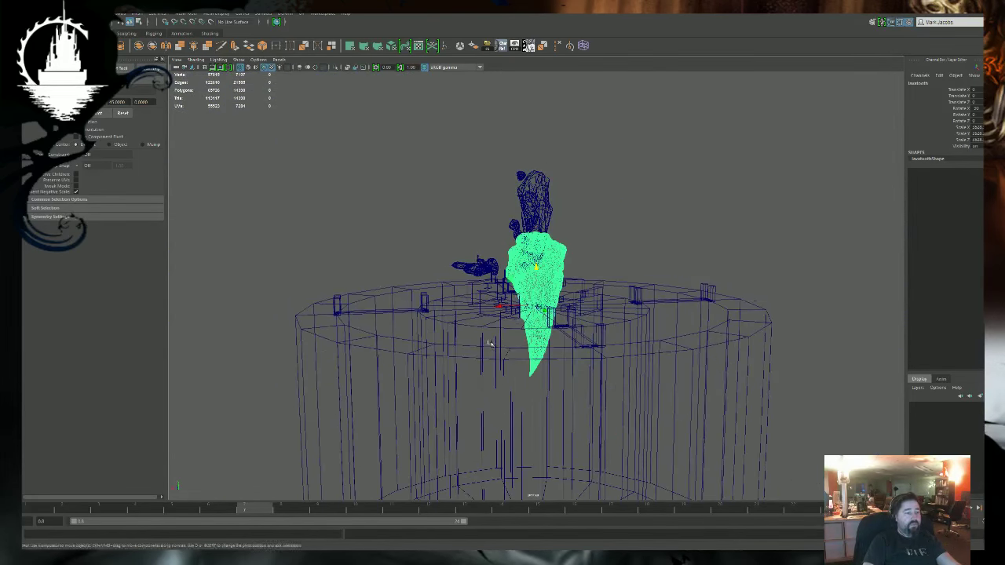
pyautogui.moveTo(535, 268); pyautogui.dragTo(536, 199)
pyautogui.press('r')
pyautogui.moveTo(594, 274); pyautogui.dragTo(584, 271, button='middle')
pyautogui.moveTo(584, 270); pyautogui.dragTo(564, 269)
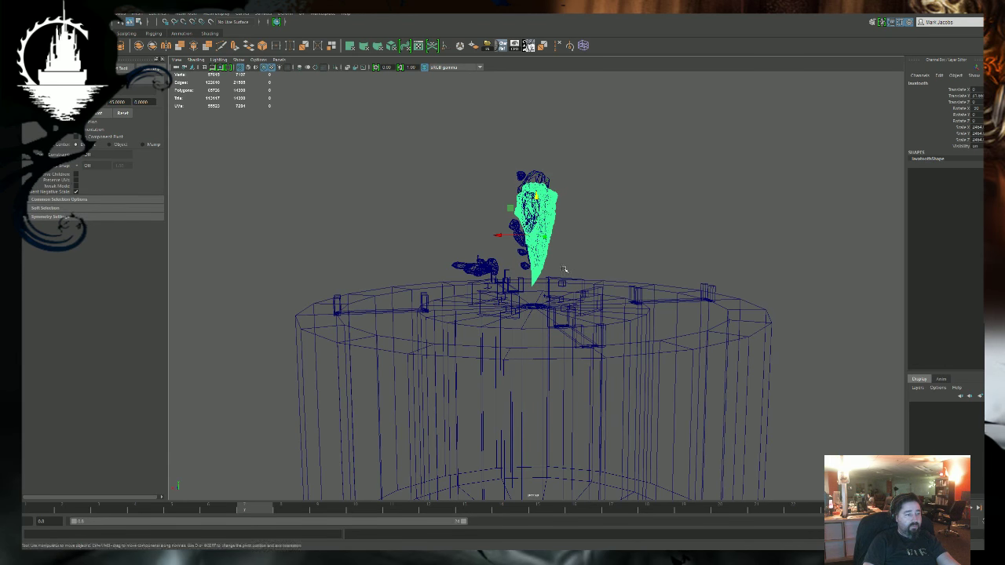
pyautogui.press('w')
pyautogui.moveTo(536, 198); pyautogui.dragTo(536, 185)
# Select the old hanging rock with its small floating rocks, leaving out other geometry, and move them off to the side of the platform.
pyautogui.keyDown('alt'); pyautogui.moveTo(449, 314); pyautogui.dragTo(459, 349); pyautogui.keyUp('alt')
pyautogui.keyDown('alt'); pyautogui.moveTo(459, 349); pyautogui.dragTo(598, 304, button='right'); pyautogui.keyUp('alt')
pyautogui.keyDown('alt'); pyautogui.moveTo(598, 305); pyautogui.dragTo(613, 377, button='middle'); pyautogui.keyUp('alt')
pyautogui.moveTo(481, 188); pyautogui.dragTo(518, 358)
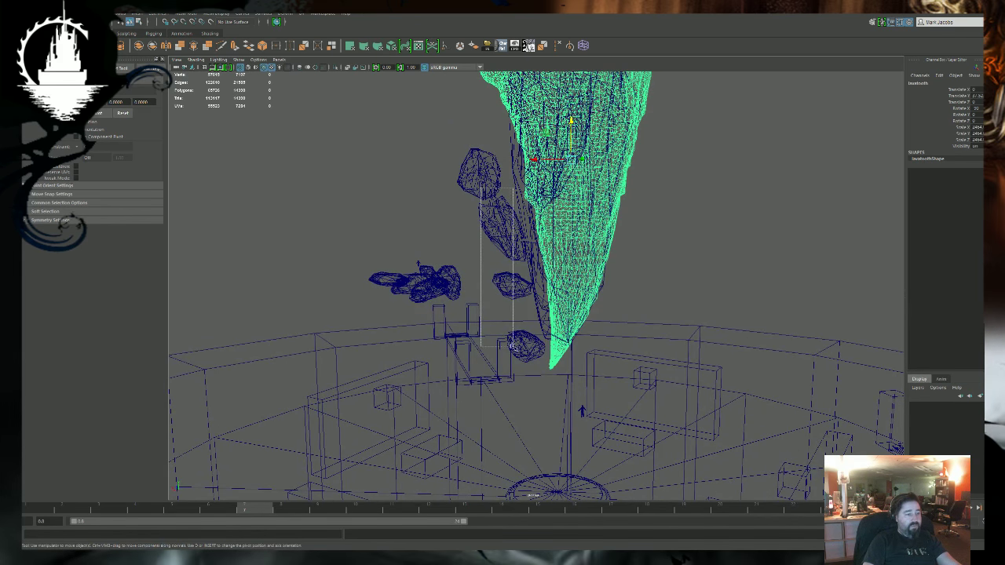
pyautogui.keyDown('ctrl'); pyautogui.click(486, 348); pyautogui.keyUp('ctrl')
pyautogui.keyDown('alt'); pyautogui.moveTo(450, 271); pyautogui.dragTo(459, 365, button='middle'); pyautogui.keyUp('alt')
pyautogui.keyDown('alt'); pyautogui.moveTo(460, 365); pyautogui.dragTo(460, 306); pyautogui.keyUp('alt')
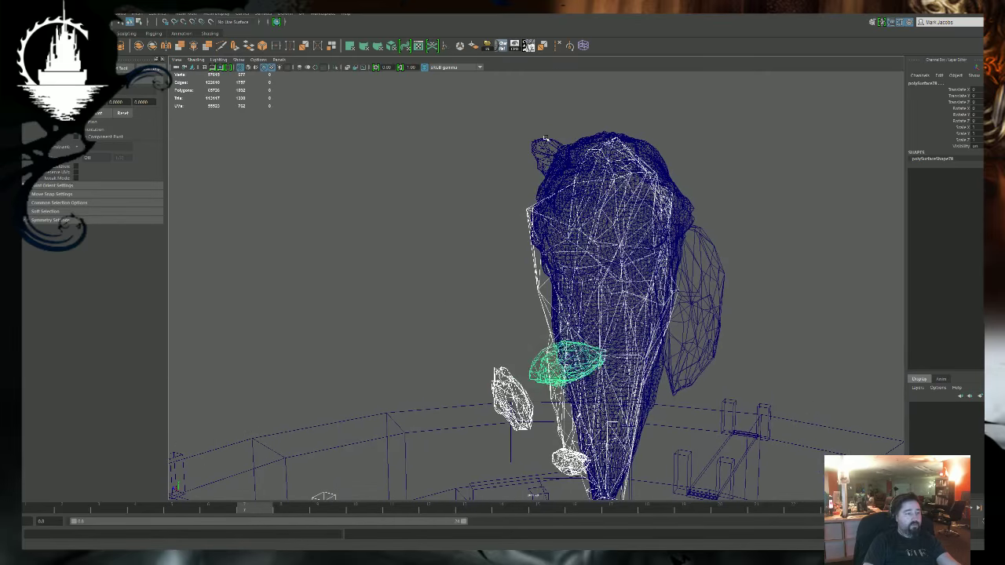
pyautogui.keyDown('shift'); pyautogui.click(545, 140); pyautogui.keyUp('shift')
pyautogui.keyDown('shift'); pyautogui.click(696, 385); pyautogui.keyUp('shift')
pyautogui.keyDown('alt'); pyautogui.moveTo(581, 373); pyautogui.dragTo(484, 358, button='right'); pyautogui.keyUp('alt')
pyautogui.keyDown('alt'); pyautogui.moveTo(484, 358); pyautogui.dragTo(331, 378); pyautogui.keyUp('alt')
pyautogui.hotkey('ctrl', 'z')
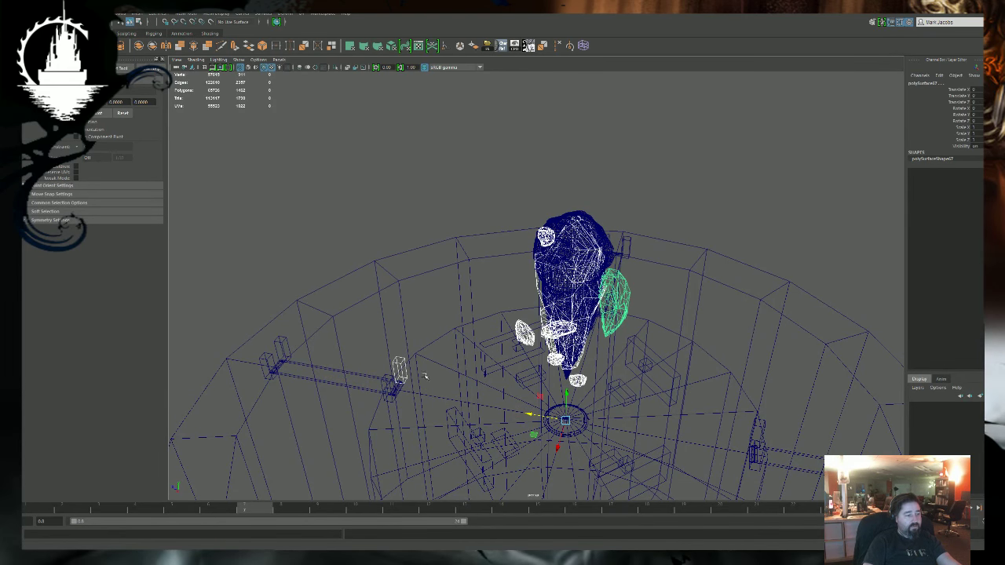
pyautogui.keyDown('shift'); pyautogui.click(403, 360); pyautogui.keyUp('shift')
pyautogui.moveTo(534, 414); pyautogui.dragTo(168, 346)
# Turn on textured display, duplicate one chunk of the old hanging rock and move the copy below the bridge at the platform's outer wall.
pyautogui.keyDown('alt'); pyautogui.moveTo(254, 325); pyautogui.dragTo(482, 366, button='middle'); pyautogui.keyUp('alt')
pyautogui.keyDown('alt'); pyautogui.moveTo(483, 366); pyautogui.dragTo(495, 382); pyautogui.keyUp('alt')
pyautogui.press('f')
pyautogui.keyDown('alt'); pyautogui.moveTo(582, 337); pyautogui.dragTo(575, 337); pyautogui.keyUp('alt')
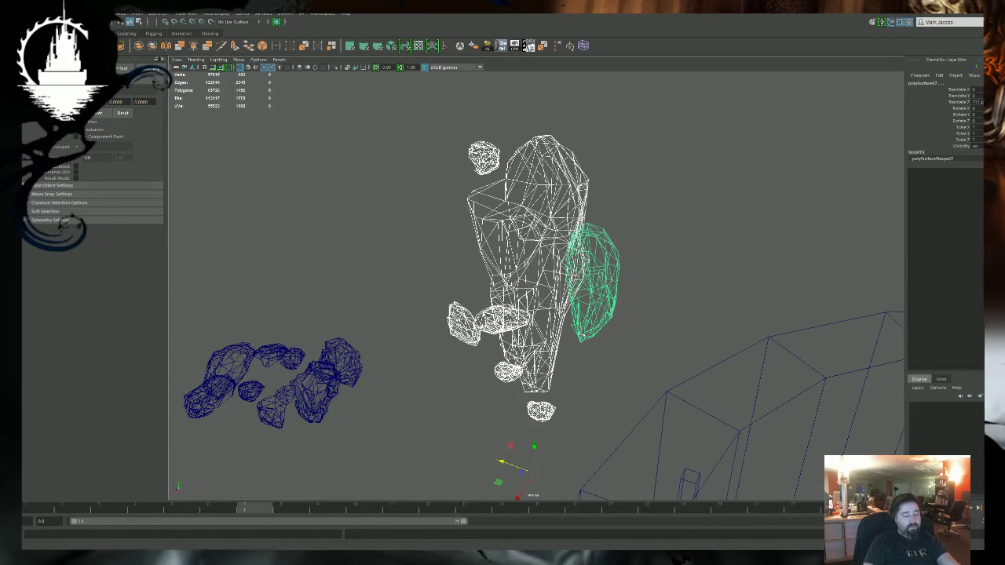
pyautogui.press('6')
pyautogui.keyDown('alt'); pyautogui.moveTo(657, 355); pyautogui.dragTo(511, 288, button='middle'); pyautogui.keyUp('alt')
pyautogui.click(432, 267)
pyautogui.hotkey('ctrl', 'd')
pyautogui.keyDown('alt'); pyautogui.moveTo(630, 406); pyautogui.dragTo(493, 398, button='right'); pyautogui.keyUp('alt')
pyautogui.moveTo(432, 373); pyautogui.dragTo(549, 559)
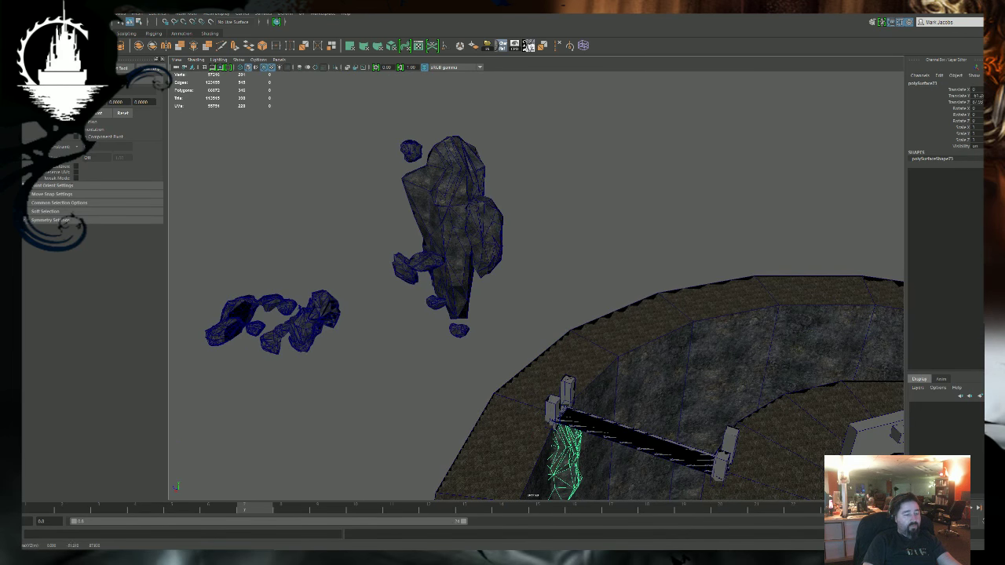
# Adjust the duplicated rock chunk's position so it sits against the dark cliff wall beneath the bridge.
pyautogui.keyDown('alt'); pyautogui.moveTo(608, 421); pyautogui.dragTo(585, 303, button='middle'); pyautogui.keyUp('alt')
pyautogui.keyDown('alt'); pyautogui.moveTo(585, 303); pyautogui.dragTo(707, 502, button='right'); pyautogui.keyUp('alt')
pyautogui.keyDown('alt'); pyautogui.moveTo(707, 503); pyautogui.dragTo(707, 369, button='middle'); pyautogui.keyUp('alt')
pyautogui.keyDown('alt'); pyautogui.moveTo(641, 377); pyautogui.dragTo(690, 394, button='right'); pyautogui.keyUp('alt')
pyautogui.keyDown('alt'); pyautogui.moveTo(691, 394); pyautogui.dragTo(704, 422); pyautogui.keyUp('alt')
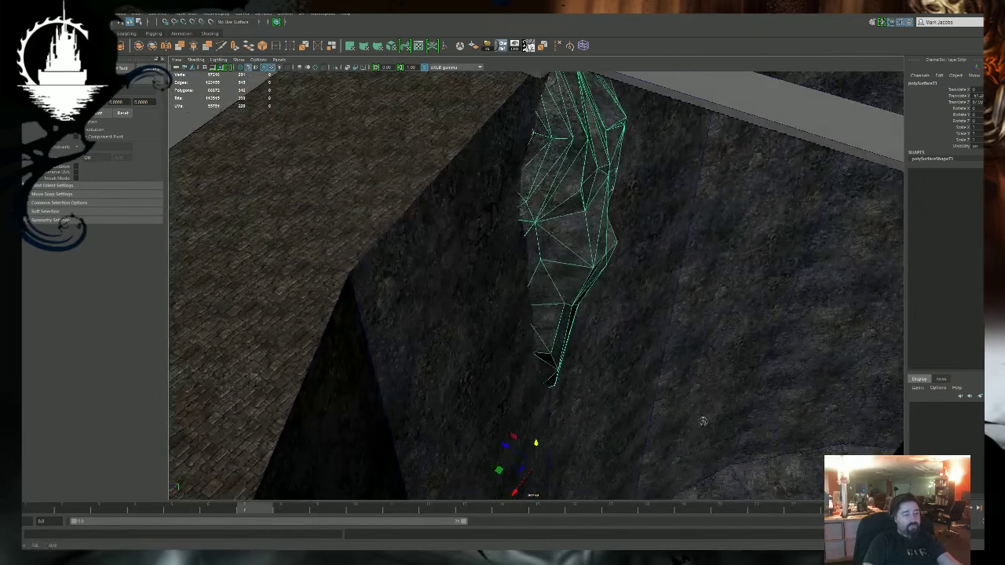
pyautogui.moveTo(505, 446); pyautogui.dragTo(527, 458)
# Examine the placed rock chunk and the whole platform with the lavatooth from several angles.
pyautogui.keyDown('alt'); pyautogui.moveTo(460, 394); pyautogui.dragTo(372, 206); pyautogui.keyUp('alt')
pyautogui.click(372, 206)
pyautogui.keyDown('alt'); pyautogui.moveTo(518, 320); pyautogui.dragTo(624, 342); pyautogui.keyUp('alt')
pyautogui.keyDown('alt'); pyautogui.moveTo(624, 342); pyautogui.dragTo(477, 376, button='right'); pyautogui.keyUp('alt')
pyautogui.keyDown('alt'); pyautogui.moveTo(477, 376); pyautogui.dragTo(524, 351); pyautogui.keyUp('alt')
pyautogui.keyDown('alt'); pyautogui.moveTo(691, 345); pyautogui.dragTo(572, 381, button='right'); pyautogui.keyUp('alt')
pyautogui.keyDown('alt'); pyautogui.moveTo(682, 365); pyautogui.dragTo(617, 391, button='middle'); pyautogui.keyUp('alt')
pyautogui.moveTo(584, 385)
pyautogui.keyDown('alt'); pyautogui.mouseDown()
pyautogui.moveTo(558, 374)
pyautogui.moveTo(574, 401)
pyautogui.mouseUp(); pyautogui.keyUp('alt')
pyautogui.click(573, 420)
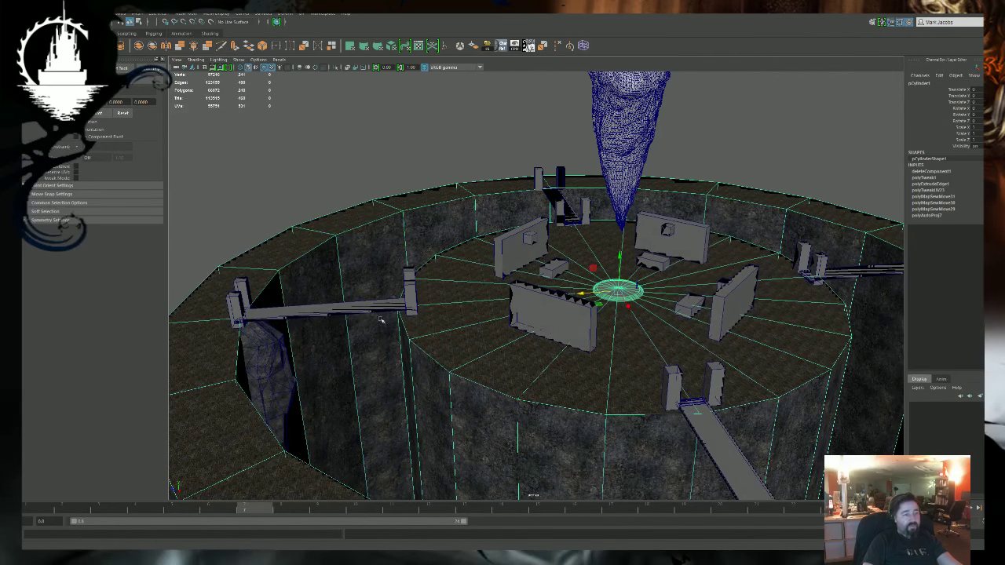
# Select the rock chunk beneath the bridge and shift it slightly along the cliff wall.
pyautogui.click(267, 378)
pyautogui.moveTo(312, 322); pyautogui.dragTo(352, 325, button='middle')
pyautogui.keyDown('alt'); pyautogui.moveTo(556, 399); pyautogui.dragTo(562, 424); pyautogui.keyUp('alt')
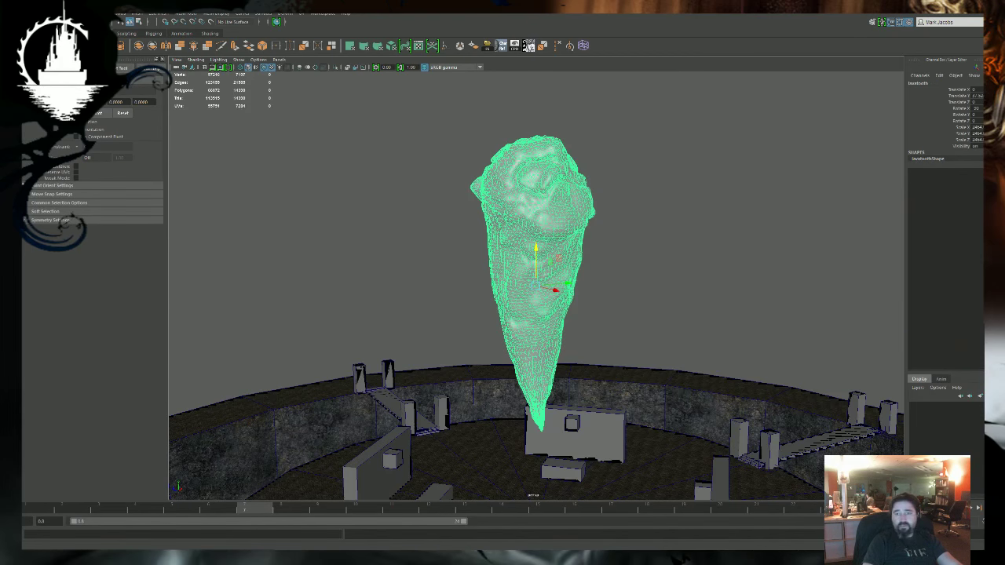
# Create a new Phong material in the Hypershade.
pyautogui.moveTo(983, 116); pyautogui.dragTo(727, 107)
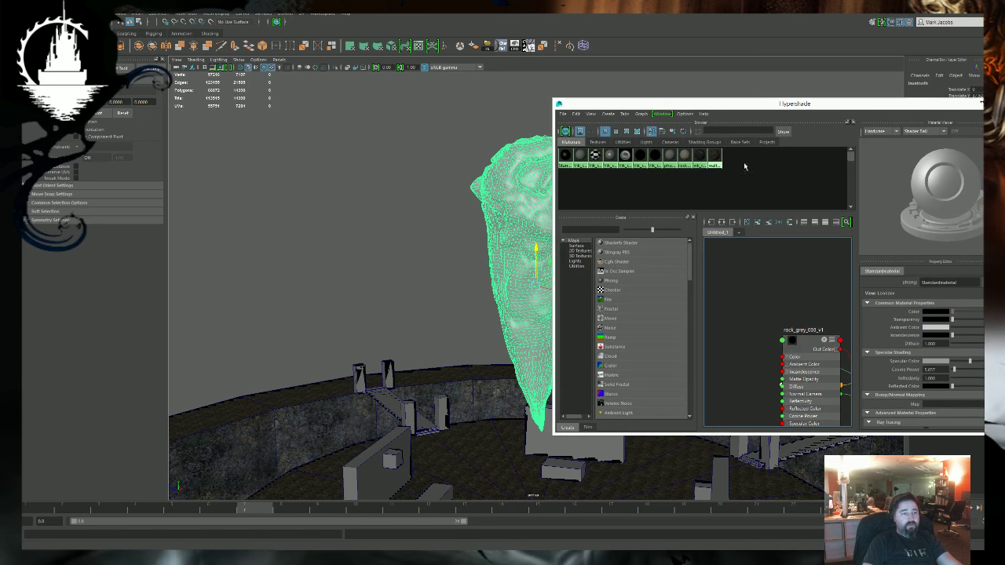
pyautogui.rightClick(744, 166)
pyautogui.moveTo(759, 226)
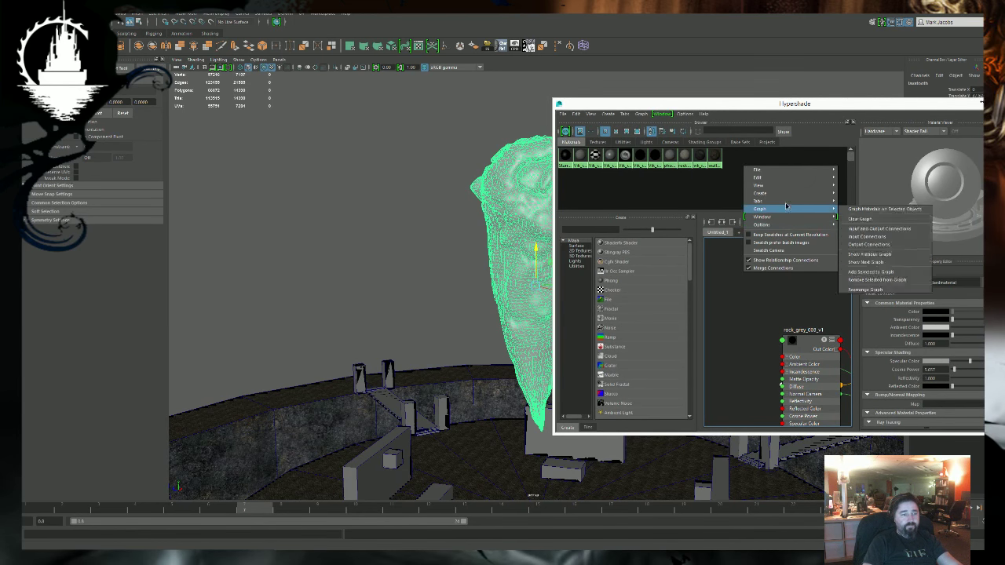
pyautogui.moveTo(779, 195)
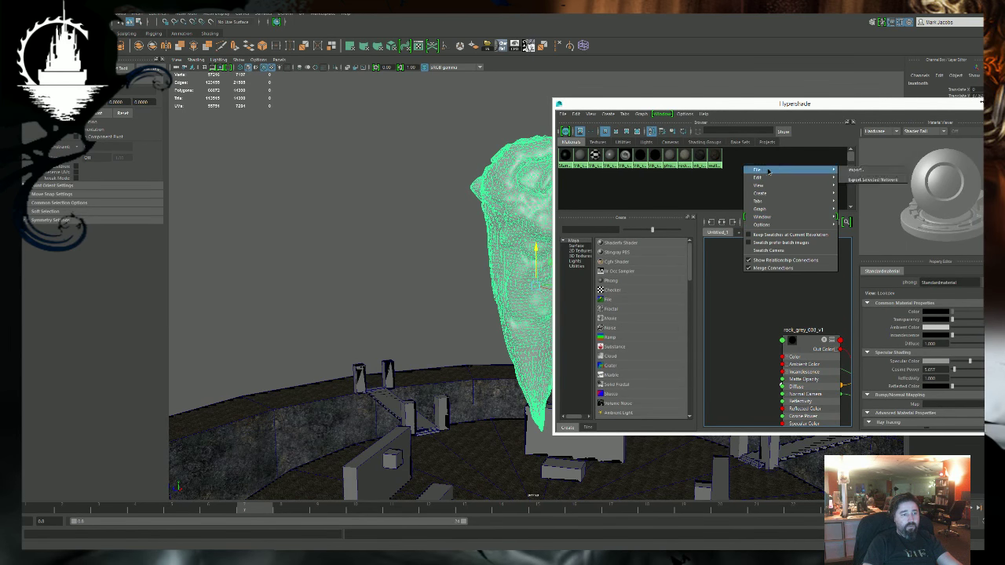
pyautogui.click(716, 187)
pyautogui.press('space')
pyautogui.rightClick(802, 181)
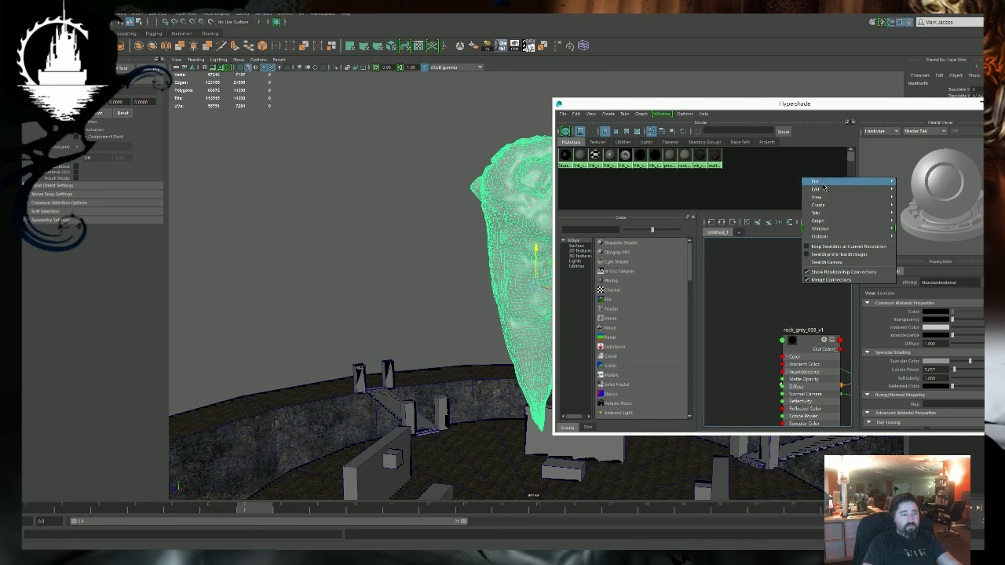
pyautogui.moveTo(825, 204)
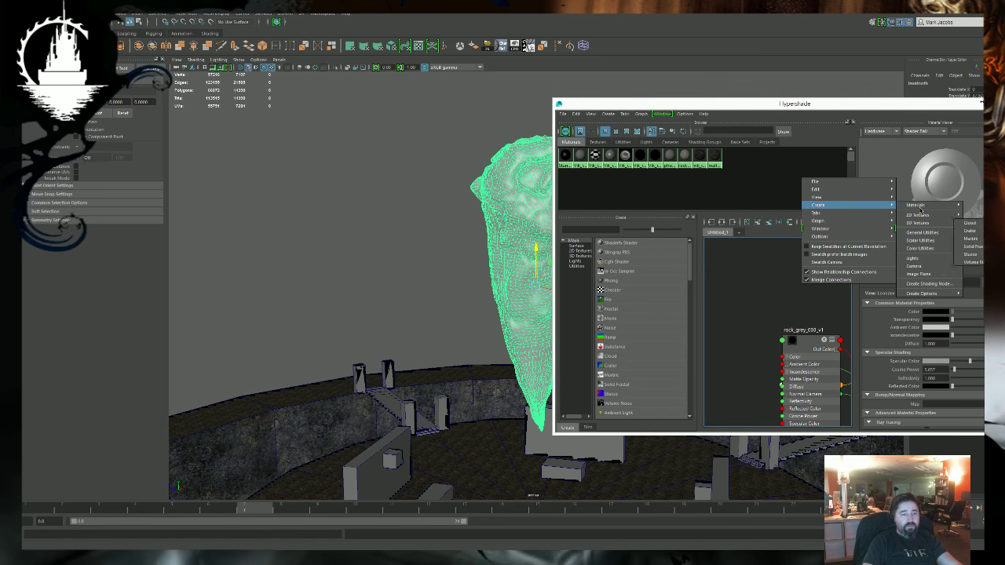
pyautogui.moveTo(953, 206)
pyautogui.click(969, 238)
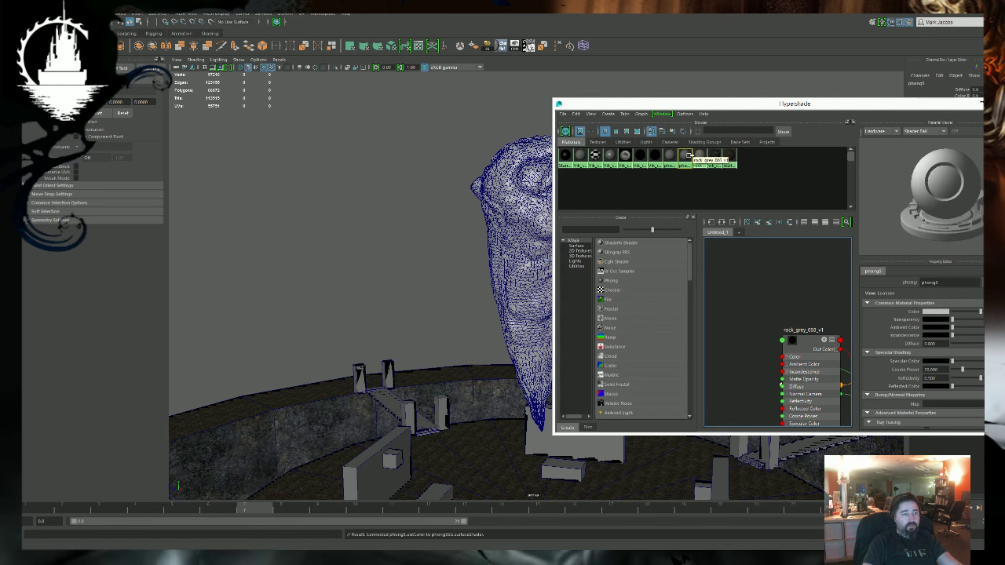
# Rename the new Phong material as tooth.
pyautogui.moveTo(803, 105); pyautogui.dragTo(537, 78)
pyautogui.moveTo(675, 255); pyautogui.dragTo(427, 209)
pyautogui.write('too')
pyautogui.press('Return')
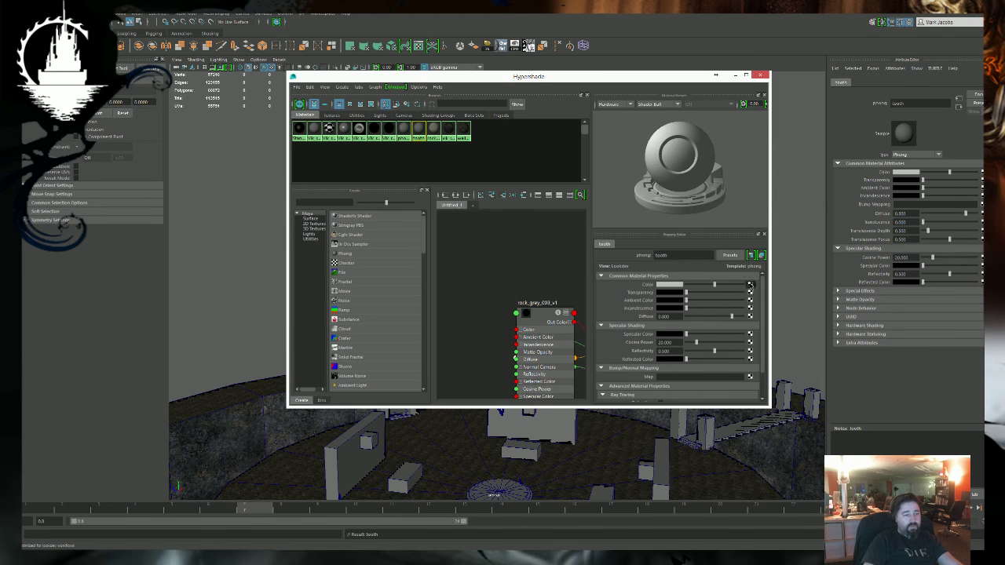
# Connect a file texture to the tooth material's colour and load LavaTooth_D.tga from the POP_LavaTooth folder.
pyautogui.click(750, 286)
pyautogui.click(446, 279)
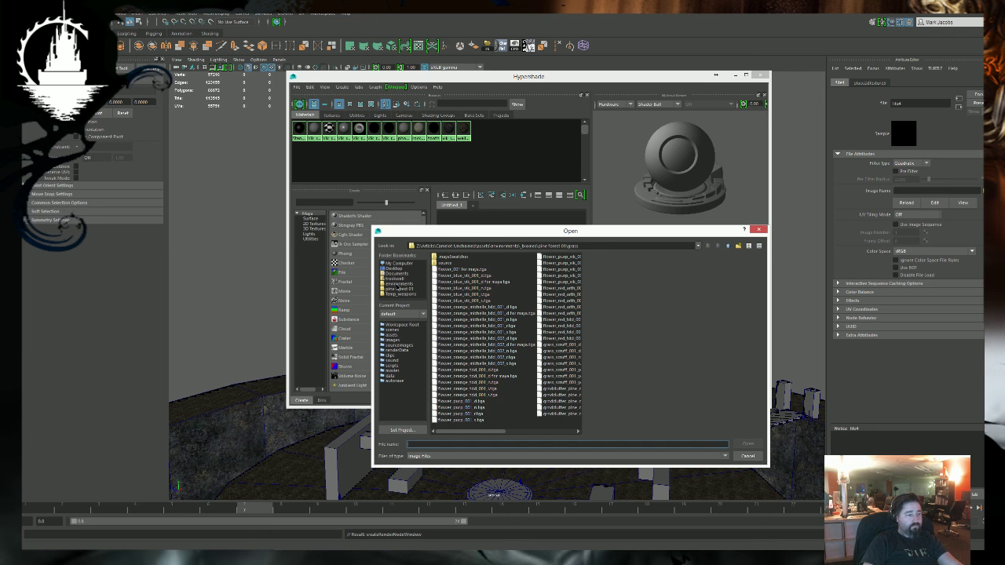
pyautogui.click(399, 284)
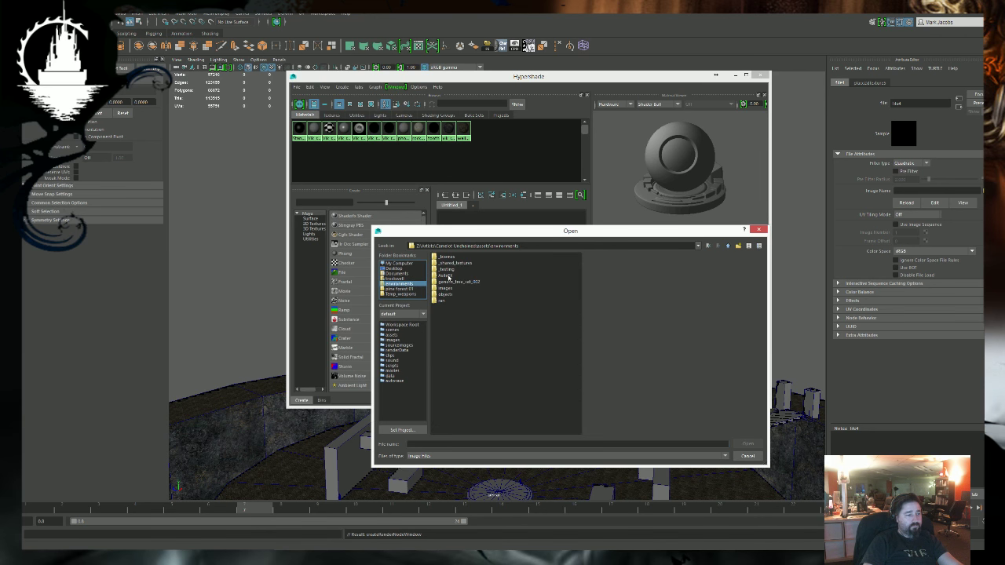
pyautogui.click(445, 295)
pyautogui.doubleClick(447, 295)
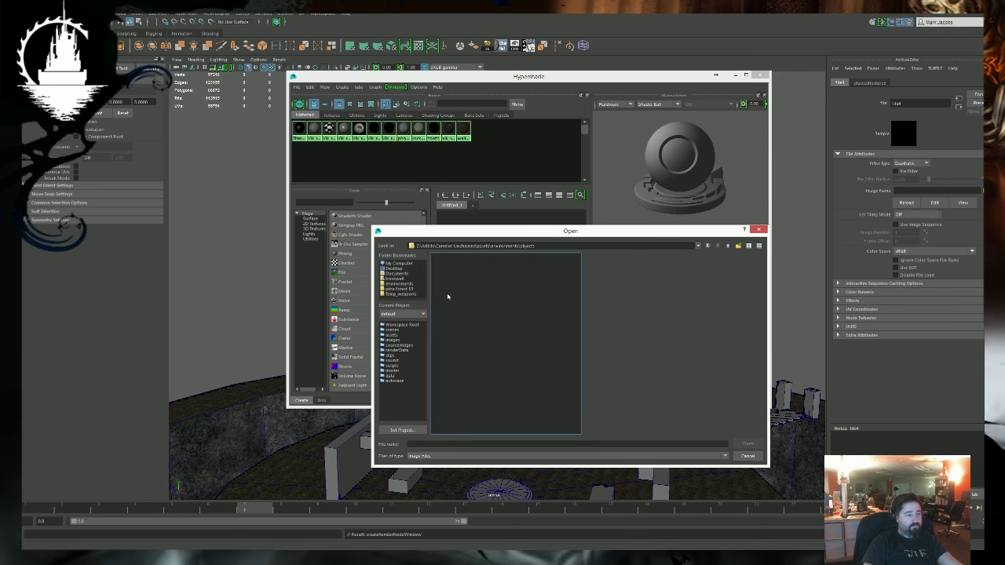
pyautogui.click(448, 295)
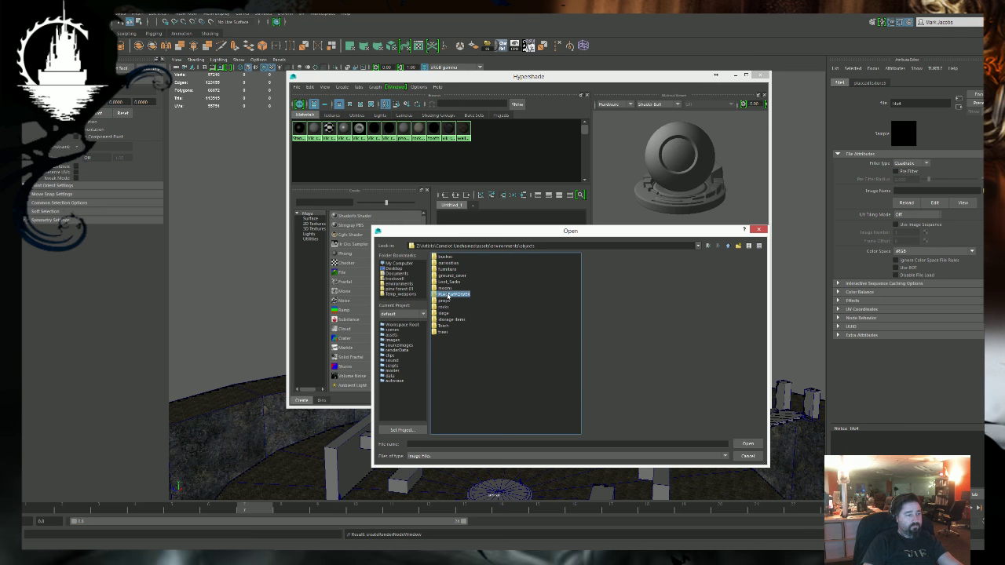
pyautogui.doubleClick(448, 295)
pyautogui.doubleClick(444, 272)
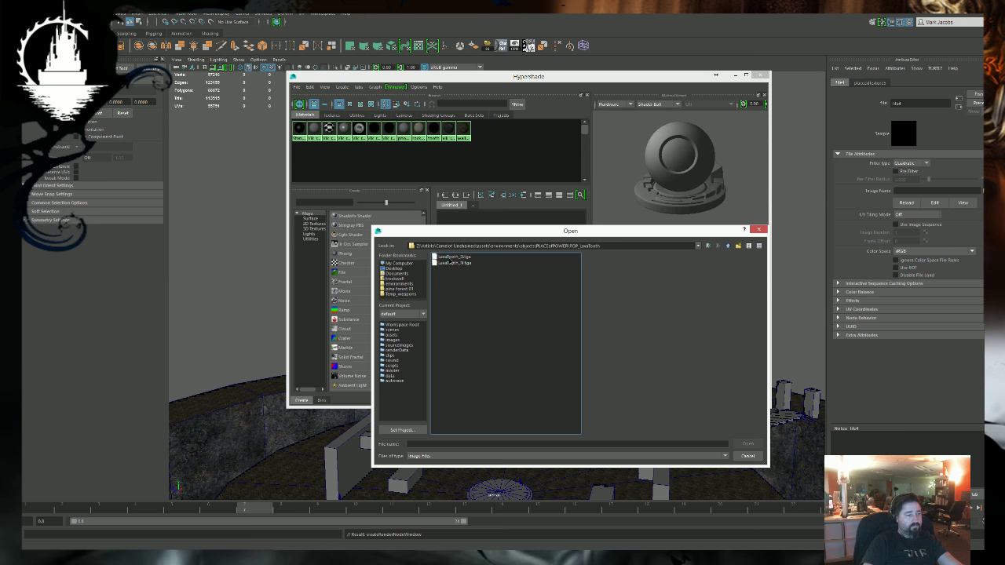
pyautogui.doubleClick(451, 257)
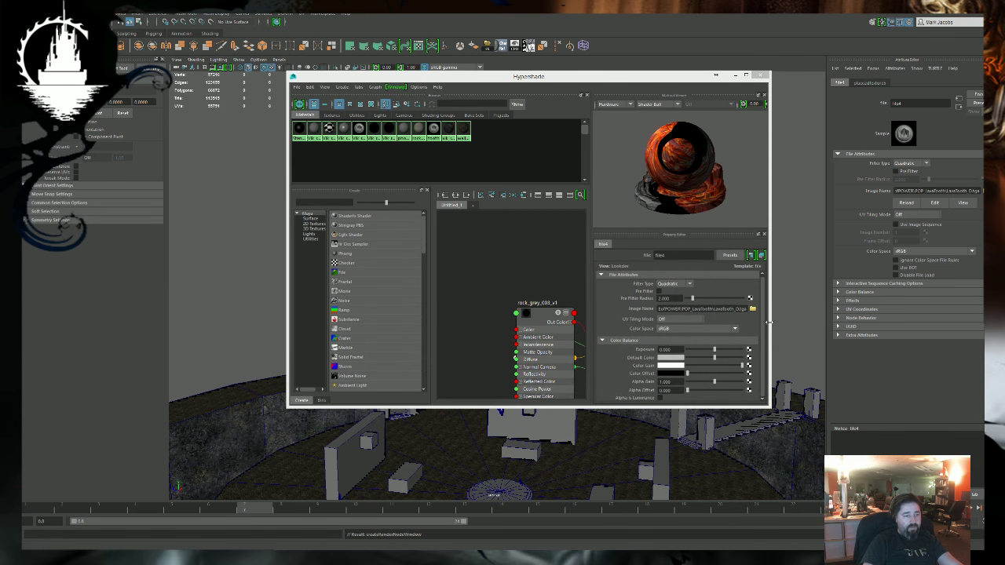
# Assign the tooth material to the lavatooth mesh, moving the Hypershade out of the way.
pyautogui.click(745, 75)
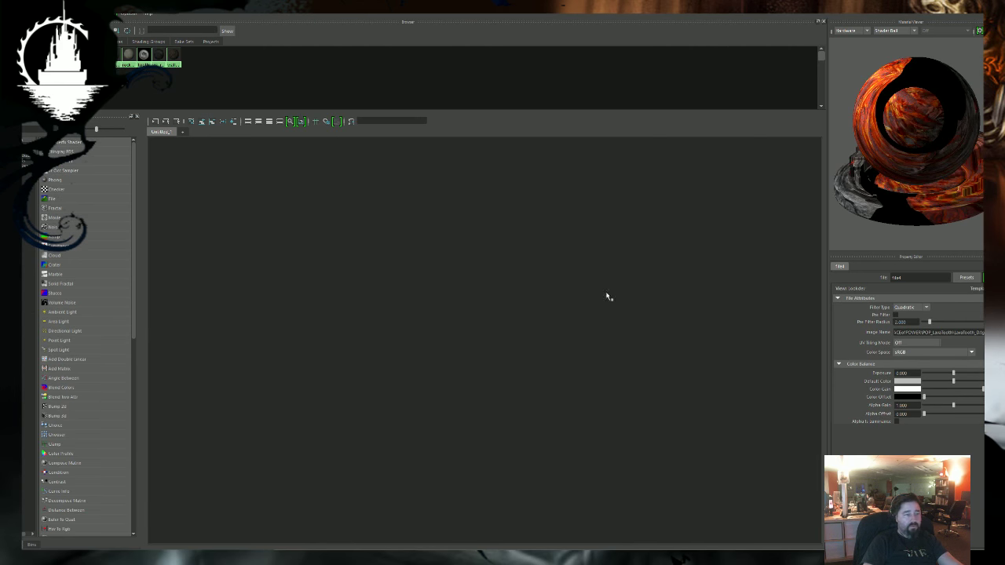
pyautogui.click(970, 13)
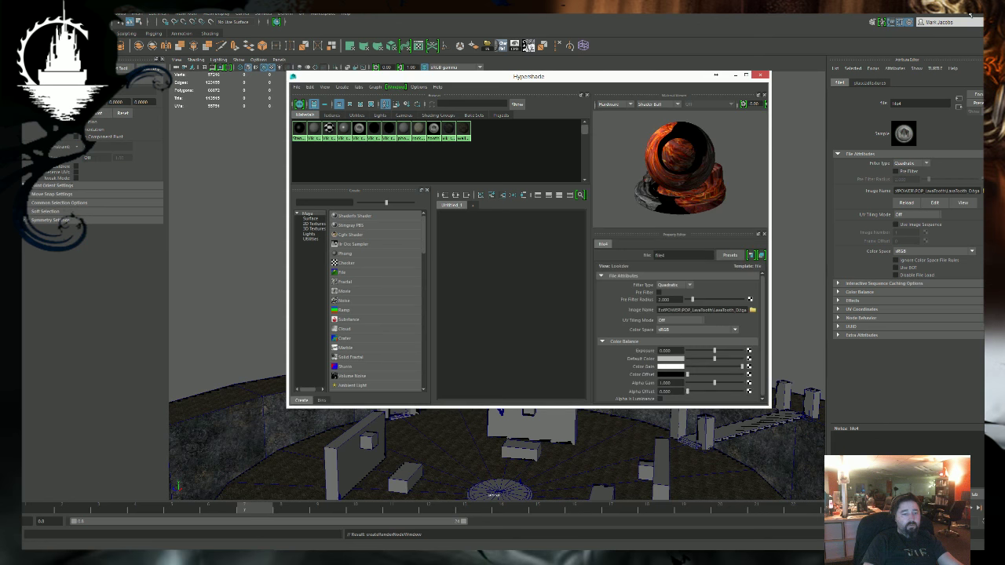
pyautogui.moveTo(616, 77); pyautogui.dragTo(1003, 82)
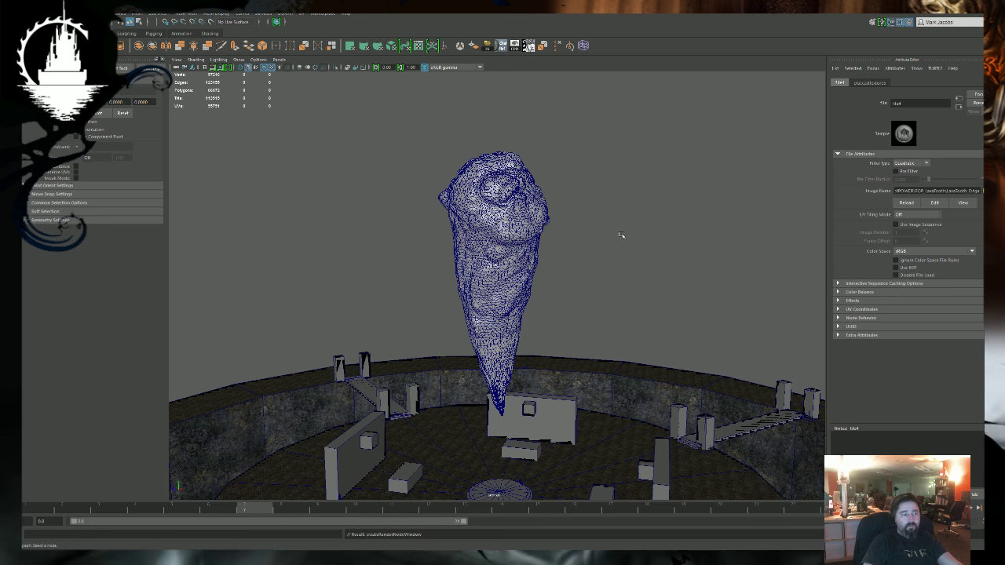
pyautogui.click(524, 234)
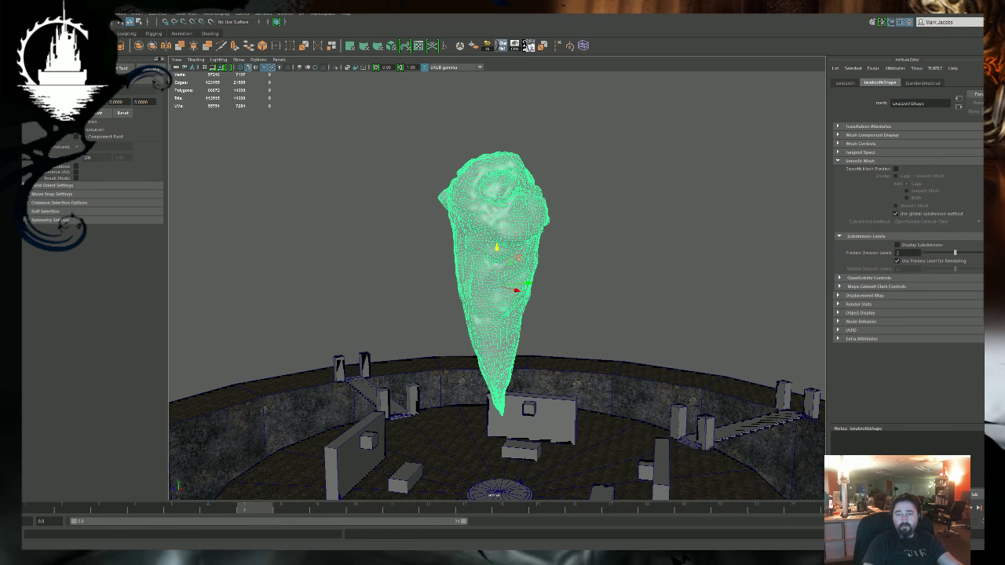
pyautogui.keyDown('alt'); pyautogui.moveTo(455, 321); pyautogui.dragTo(469, 320); pyautogui.keyUp('alt')
pyautogui.keyDown('alt'); pyautogui.moveTo(470, 320); pyautogui.dragTo(471, 345, button='right'); pyautogui.keyUp('alt')
pyautogui.click(538, 303)
# Inspect the lava texture on the lavatooth up close and from a distance around the platform.
pyautogui.keyDown('alt'); pyautogui.moveTo(538, 303); pyautogui.dragTo(628, 350, button='right'); pyautogui.keyUp('alt')
pyautogui.keyDown('alt'); pyautogui.moveTo(585, 404); pyautogui.dragTo(506, 381); pyautogui.keyUp('alt')
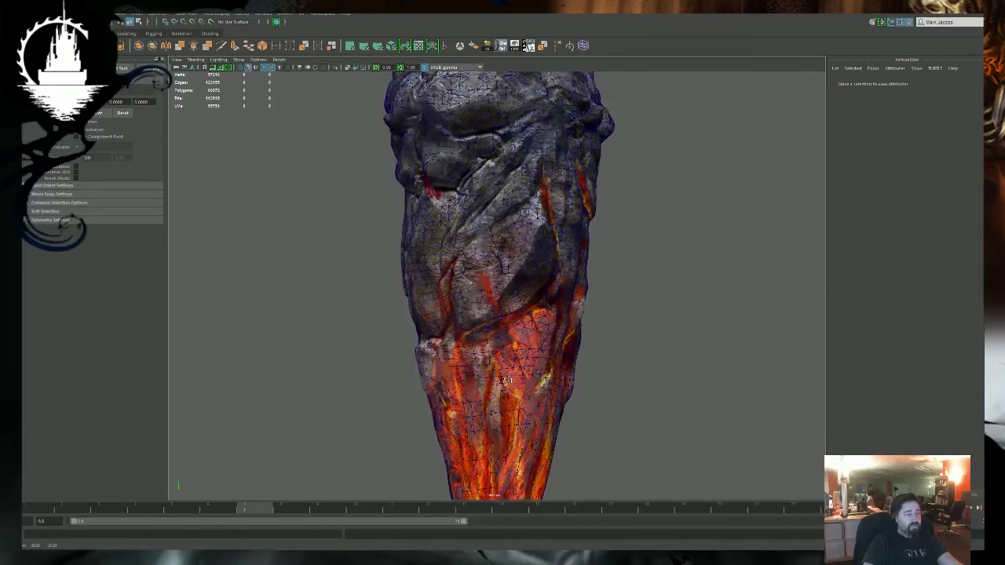
pyautogui.keyDown('alt'); pyautogui.moveTo(697, 370); pyautogui.dragTo(499, 375, button='right'); pyautogui.keyUp('alt')
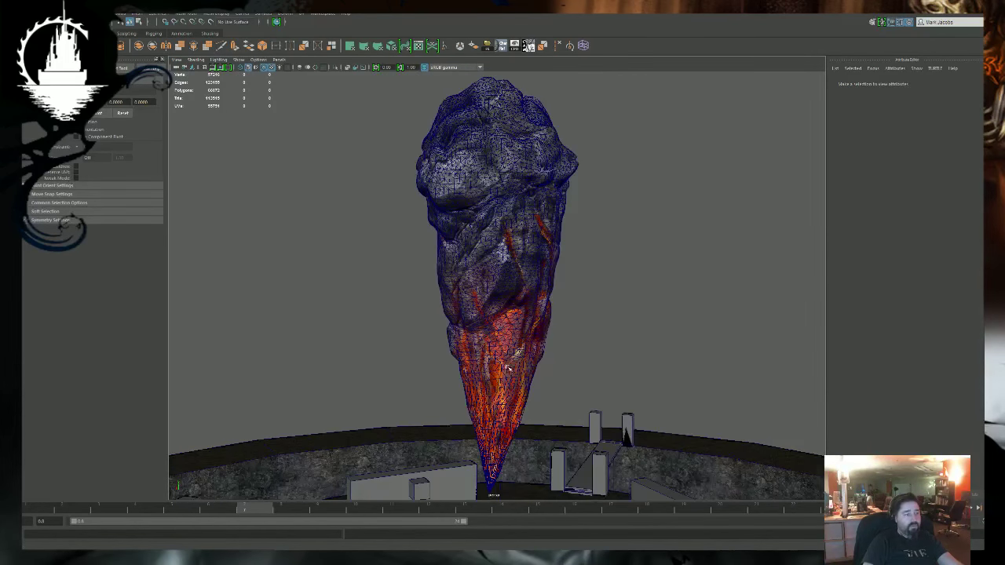
pyautogui.keyDown('alt'); pyautogui.moveTo(508, 367); pyautogui.dragTo(496, 385); pyautogui.keyUp('alt')
pyautogui.keyDown('alt'); pyautogui.moveTo(539, 322); pyautogui.dragTo(538, 342, button='middle'); pyautogui.keyUp('alt')
pyautogui.keyDown('alt'); pyautogui.moveTo(538, 343); pyautogui.dragTo(491, 337); pyautogui.keyUp('alt')
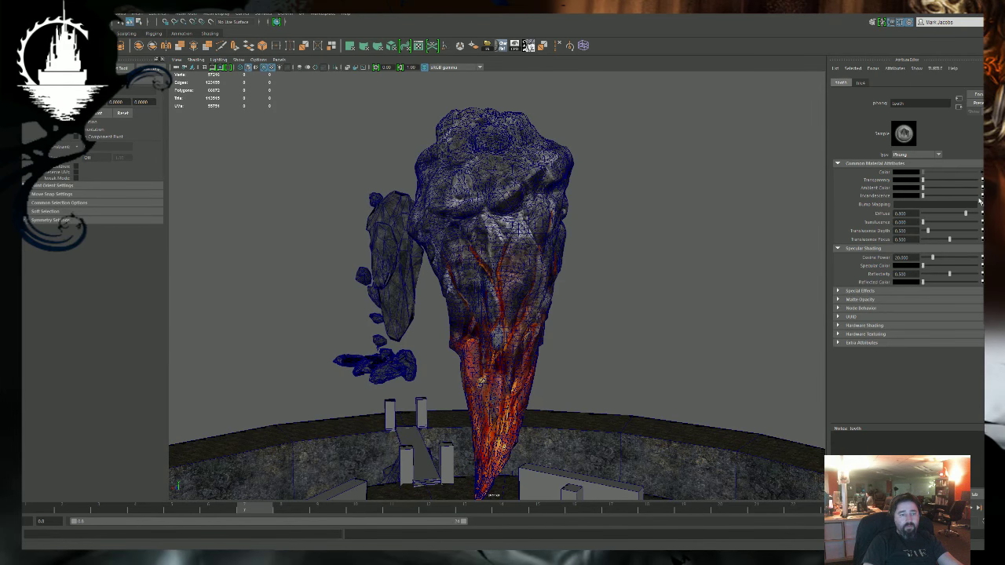
# Connect a file texture node to the tooth material's bump mapping and switch the bump node's use from Bump to normals.
pyautogui.click(981, 204)
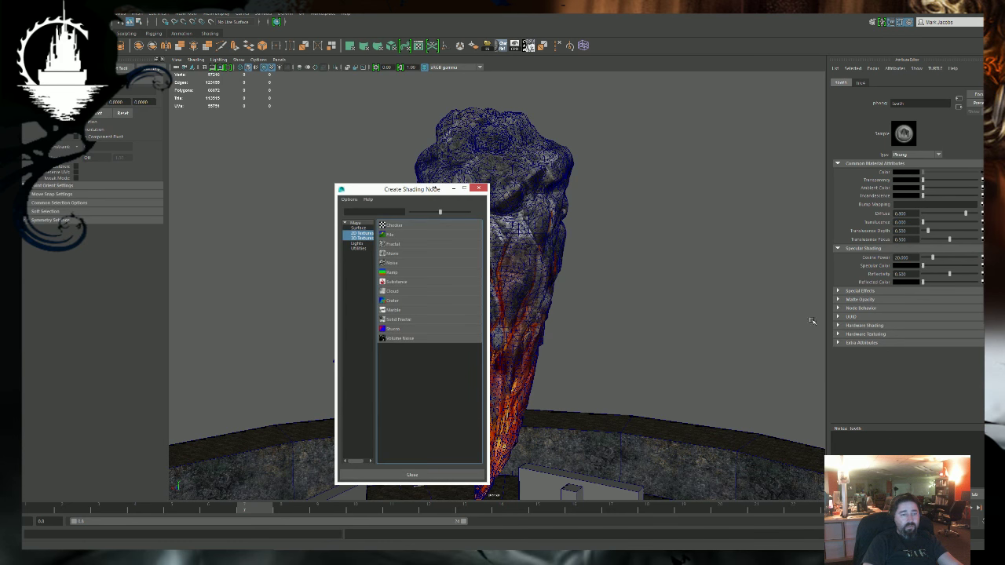
pyautogui.click(400, 237)
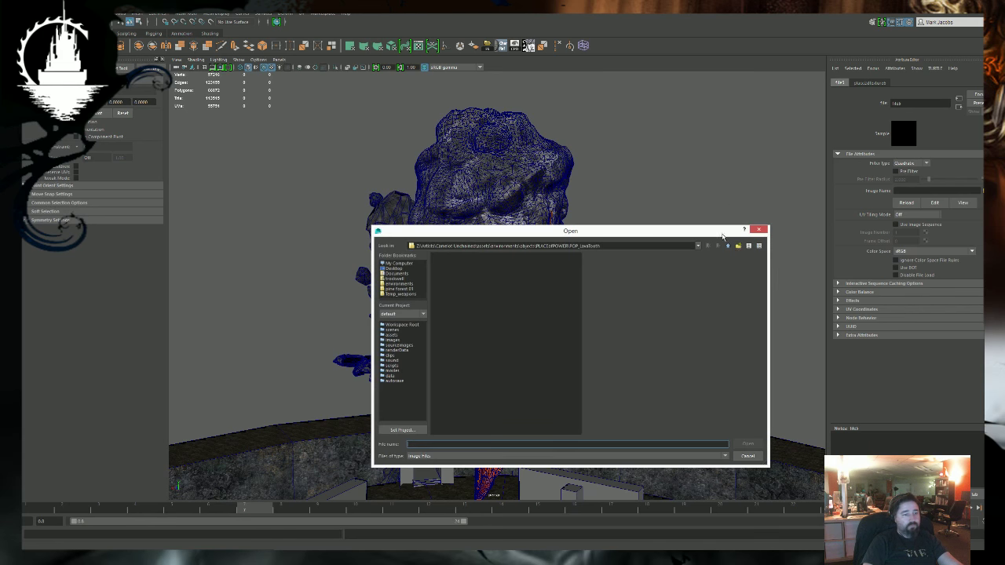
pyautogui.click(761, 230)
pyautogui.click(959, 107)
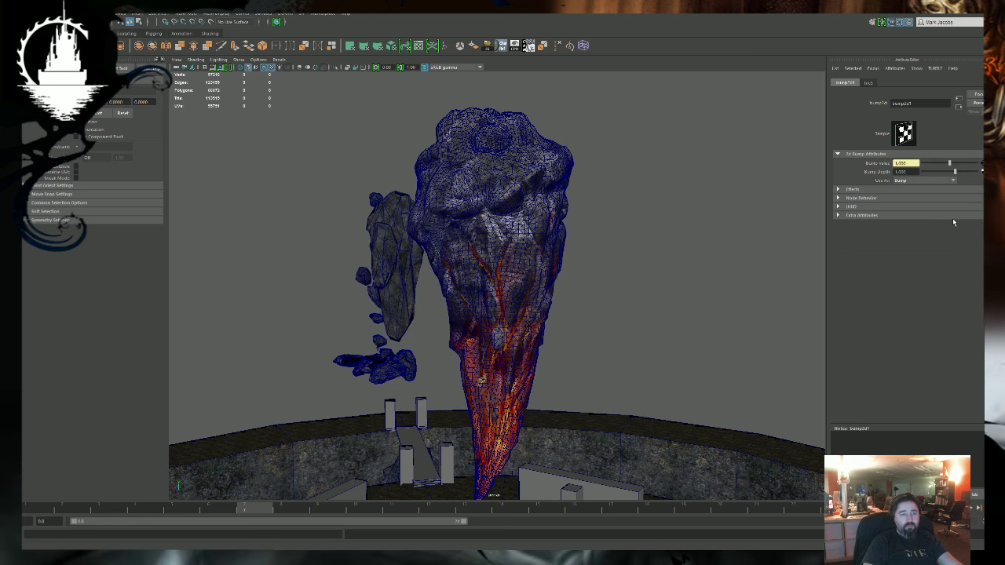
pyautogui.click(923, 180)
pyautogui.click(919, 196)
# Load LavaTooth_N.tga into the file node that feeds the tooth material's bump.
pyautogui.click(958, 102)
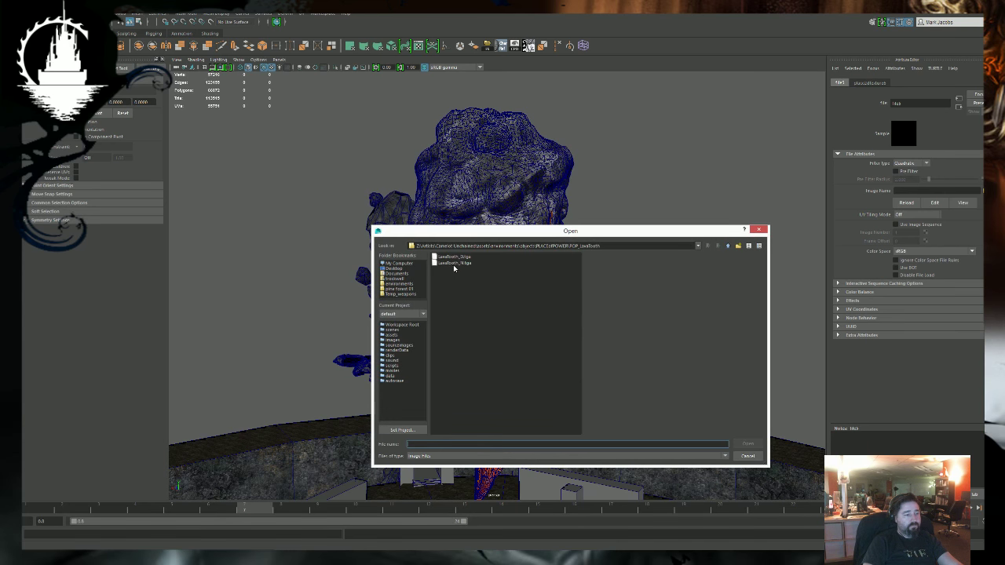
pyautogui.click(455, 263)
pyautogui.click(747, 444)
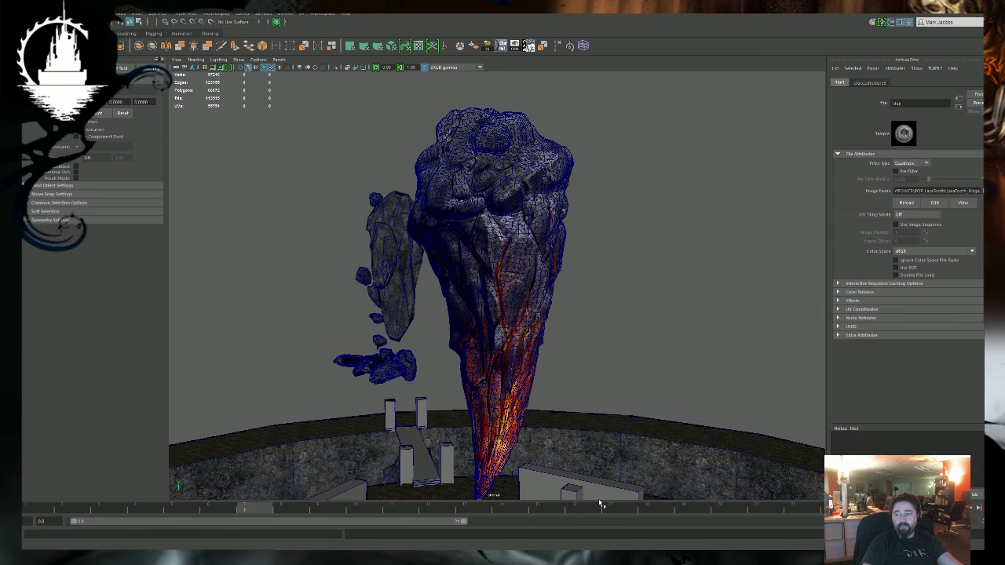
# Clear the selection, turn off the wireframe overlay on the shaded models and view the textured lavatooth above the arena.
pyautogui.moveTo(586, 393)
pyautogui.keyDown('alt'); pyautogui.mouseDown()
pyautogui.moveTo(572, 394)
pyautogui.moveTo(574, 466)
pyautogui.moveTo(577, 397)
pyautogui.mouseUp(); pyautogui.keyUp('alt')
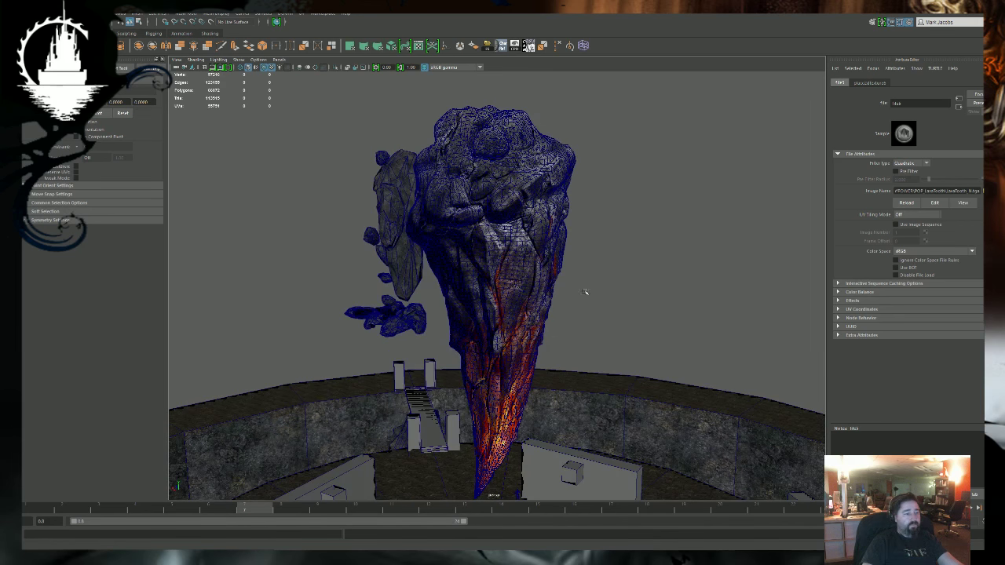
pyautogui.click(586, 291)
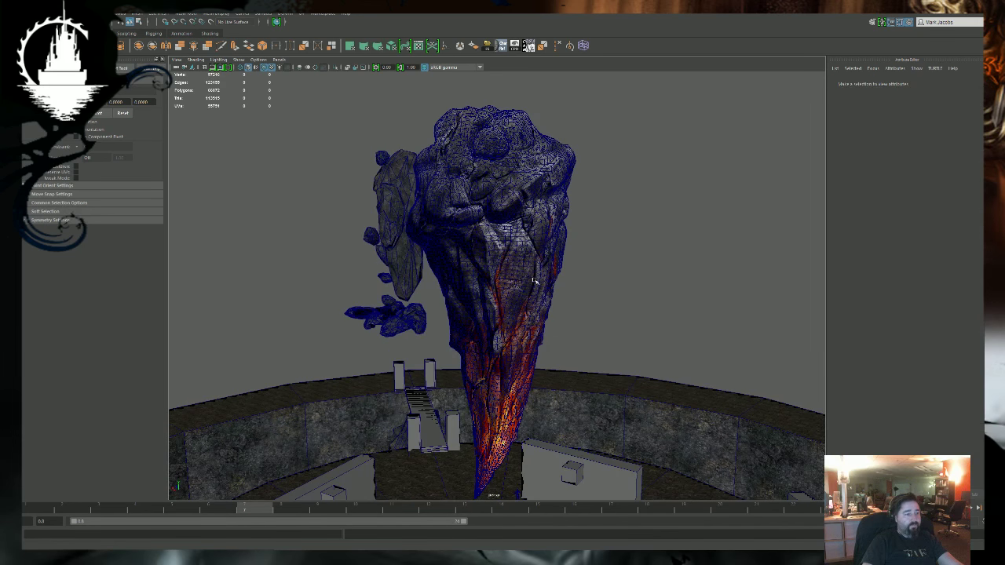
pyautogui.click(249, 68)
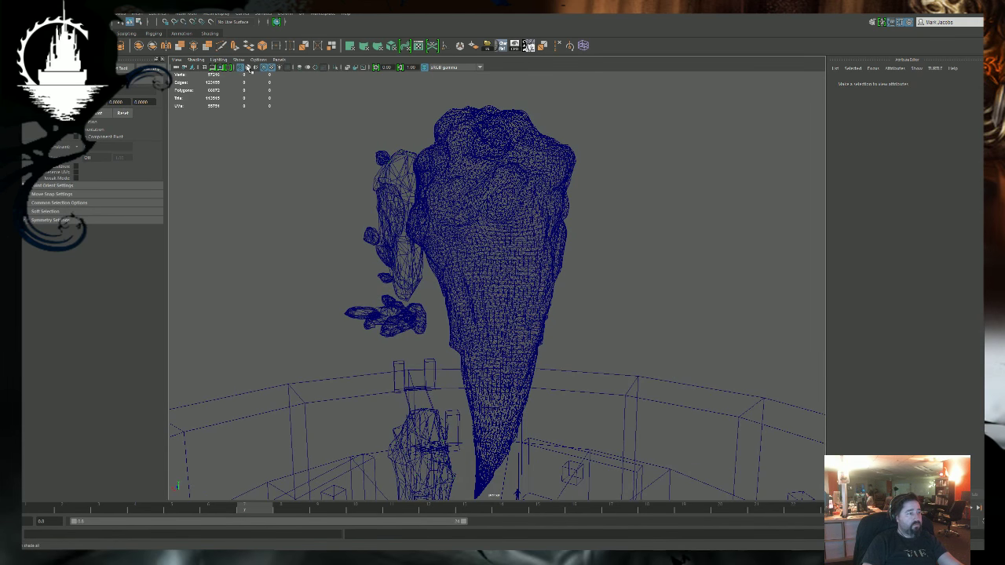
pyautogui.click(249, 68)
pyautogui.keyDown('alt'); pyautogui.moveTo(431, 292); pyautogui.dragTo(447, 290); pyautogui.keyUp('alt')
pyautogui.keyDown('alt'); pyautogui.moveTo(447, 290); pyautogui.dragTo(345, 306, button='right'); pyautogui.keyUp('alt')
pyautogui.keyDown('alt'); pyautogui.moveTo(448, 318); pyautogui.dragTo(444, 254, button='middle'); pyautogui.keyUp('alt')
pyautogui.keyDown('alt'); pyautogui.moveTo(444, 253); pyautogui.dragTo(436, 282); pyautogui.keyUp('alt')
pyautogui.keyDown('alt'); pyautogui.moveTo(436, 326); pyautogui.dragTo(474, 293, button='middle'); pyautogui.keyUp('alt')
pyautogui.keyDown('alt'); pyautogui.moveTo(473, 293); pyautogui.dragTo(544, 441, button='right'); pyautogui.keyUp('alt')
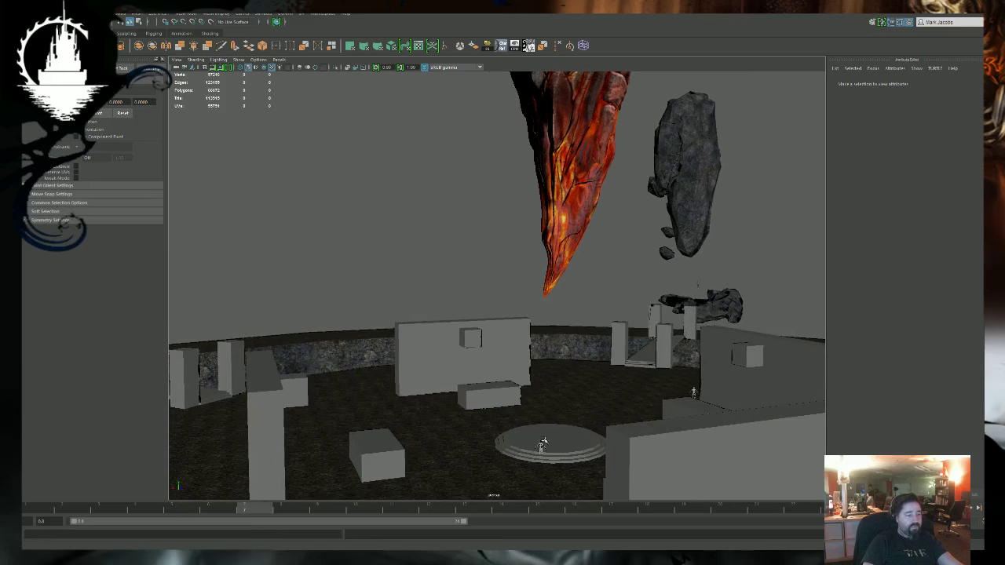
# Raise the player stand-in figure from the central platform to the lower part of the lavatooth and frame it.
pyautogui.click(578, 447)
pyautogui.moveTo(540, 411); pyautogui.dragTo(541, 180)
pyautogui.press('f')
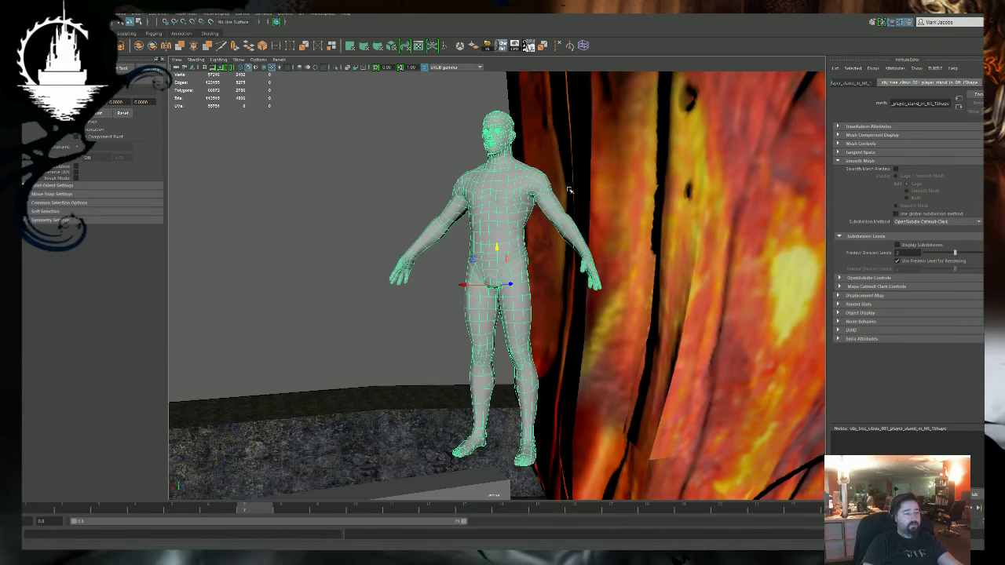
# Compare the size of the player figure with the lavatooth's lower part, both up close and from a distance.
pyautogui.keyDown('alt'); pyautogui.moveTo(628, 311); pyautogui.dragTo(654, 307); pyautogui.keyUp('alt')
pyautogui.keyDown('alt'); pyautogui.moveTo(655, 306); pyautogui.dragTo(381, 301, button='right'); pyautogui.keyUp('alt')
pyautogui.keyDown('alt'); pyautogui.moveTo(380, 300); pyautogui.dragTo(405, 304); pyautogui.keyUp('alt')
pyautogui.keyDown('alt'); pyautogui.moveTo(405, 304); pyautogui.dragTo(425, 426, button='middle'); pyautogui.keyUp('alt')
pyautogui.keyDown('alt'); pyautogui.moveTo(426, 427); pyautogui.dragTo(322, 392, button='right'); pyautogui.keyUp('alt')
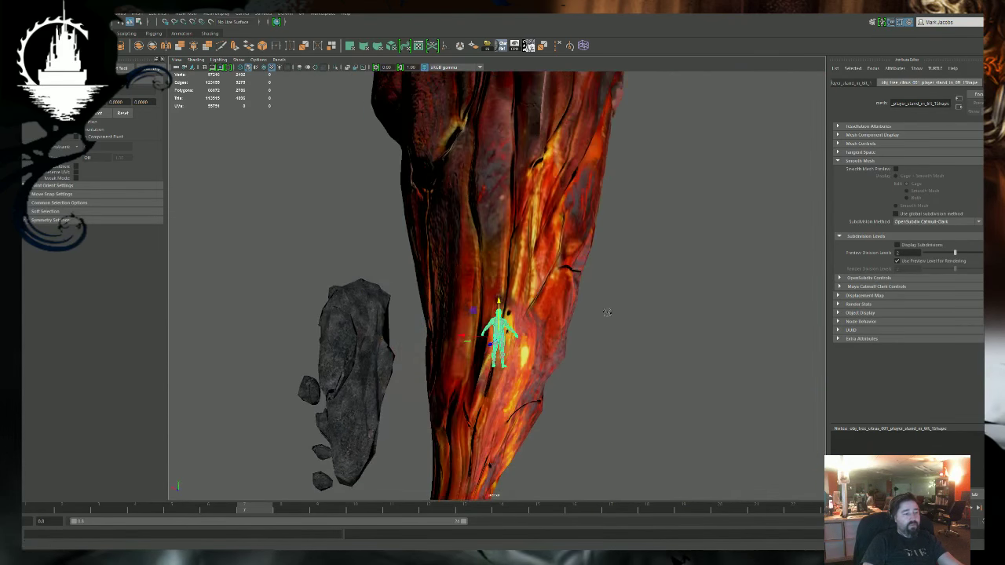
pyautogui.keyDown('alt'); pyautogui.moveTo(606, 311); pyautogui.dragTo(569, 307); pyautogui.keyUp('alt')
pyautogui.keyDown('alt'); pyautogui.moveTo(690, 286); pyautogui.dragTo(606, 272, button='right'); pyautogui.keyUp('alt')
pyautogui.keyDown('alt'); pyautogui.moveTo(606, 273); pyautogui.dragTo(582, 271); pyautogui.keyUp('alt')
pyautogui.keyDown('alt'); pyautogui.moveTo(611, 236); pyautogui.dragTo(604, 363, button='middle'); pyautogui.keyUp('alt')
pyautogui.keyDown('alt'); pyautogui.moveTo(527, 270); pyautogui.dragTo(533, 276); pyautogui.keyUp('alt')
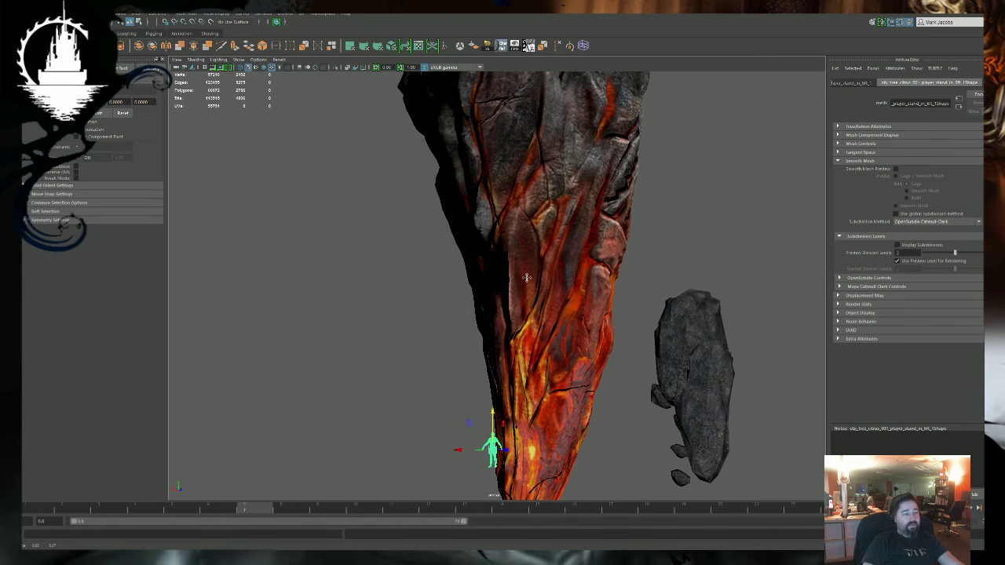
pyautogui.keyDown('alt'); pyautogui.moveTo(534, 276); pyautogui.dragTo(584, 292, button='right'); pyautogui.keyUp('alt')
pyautogui.keyDown('alt'); pyautogui.moveTo(430, 401); pyautogui.dragTo(455, 258, button='middle'); pyautogui.keyUp('alt')
pyautogui.keyDown('alt'); pyautogui.moveTo(455, 259); pyautogui.dragTo(757, 367, button='right'); pyautogui.keyUp('alt')
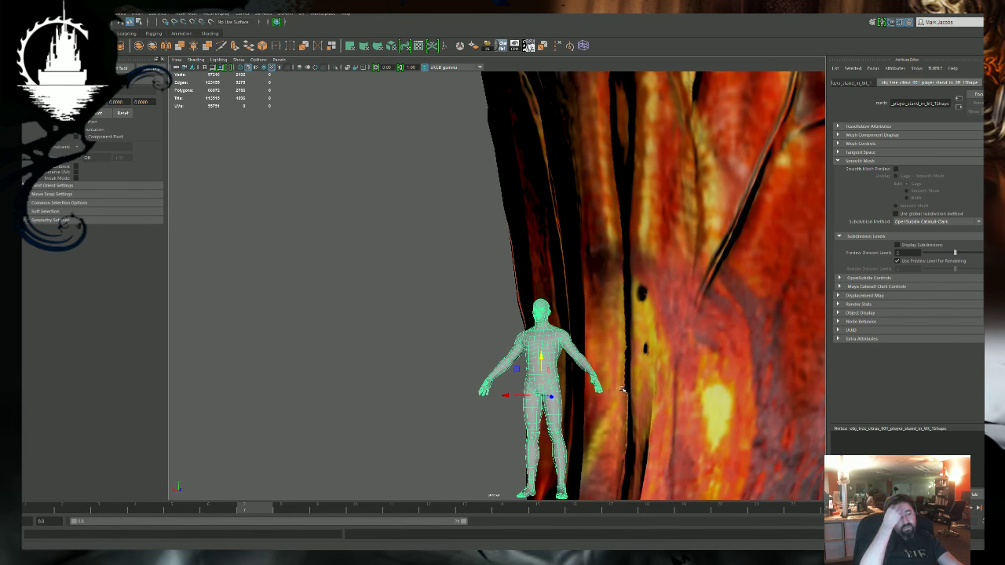
# Examine the lava and rock surface detail along the lavatooth above the player figure.
pyautogui.keyDown('alt'); pyautogui.moveTo(617, 372); pyautogui.dragTo(526, 363, button='right'); pyautogui.keyUp('alt')
pyautogui.keyDown('alt'); pyautogui.moveTo(526, 363); pyautogui.dragTo(491, 372); pyautogui.keyUp('alt')
pyautogui.click(658, 319)
pyautogui.keyDown('alt'); pyautogui.moveTo(701, 304); pyautogui.dragTo(580, 372, button='middle'); pyautogui.keyUp('alt')
pyautogui.keyDown('alt'); pyautogui.moveTo(648, 393); pyautogui.dragTo(585, 390, button='right'); pyautogui.keyUp('alt')
pyautogui.keyDown('alt'); pyautogui.moveTo(620, 188); pyautogui.dragTo(652, 424, button='middle'); pyautogui.keyUp('alt')
pyautogui.keyDown('alt'); pyautogui.moveTo(659, 227); pyautogui.dragTo(681, 267); pyautogui.keyUp('alt')
pyautogui.keyDown('alt'); pyautogui.moveTo(680, 267); pyautogui.dragTo(655, 482, button='middle'); pyautogui.keyUp('alt')
pyautogui.keyDown('alt'); pyautogui.moveTo(605, 330); pyautogui.dragTo(637, 345); pyautogui.keyUp('alt')
pyautogui.click(353, 322)
pyautogui.keyDown('alt'); pyautogui.moveTo(487, 322); pyautogui.dragTo(345, 318, button='right'); pyautogui.keyUp('alt')
pyautogui.moveTo(561, 334)
pyautogui.keyDown('alt'); pyautogui.mouseDown()
pyautogui.moveTo(565, 393)
pyautogui.moveTo(570, 338)
pyautogui.mouseUp(); pyautogui.keyUp('alt')
pyautogui.keyDown('alt'); pyautogui.moveTo(551, 413); pyautogui.dragTo(529, 304, button='middle'); pyautogui.keyUp('alt')
pyautogui.keyDown('alt'); pyautogui.moveTo(445, 442); pyautogui.dragTo(440, 355, button='middle'); pyautogui.keyUp('alt')
# Snap the player figure to a vertex higher up on the lavatooth and frame it.
pyautogui.click(455, 480)
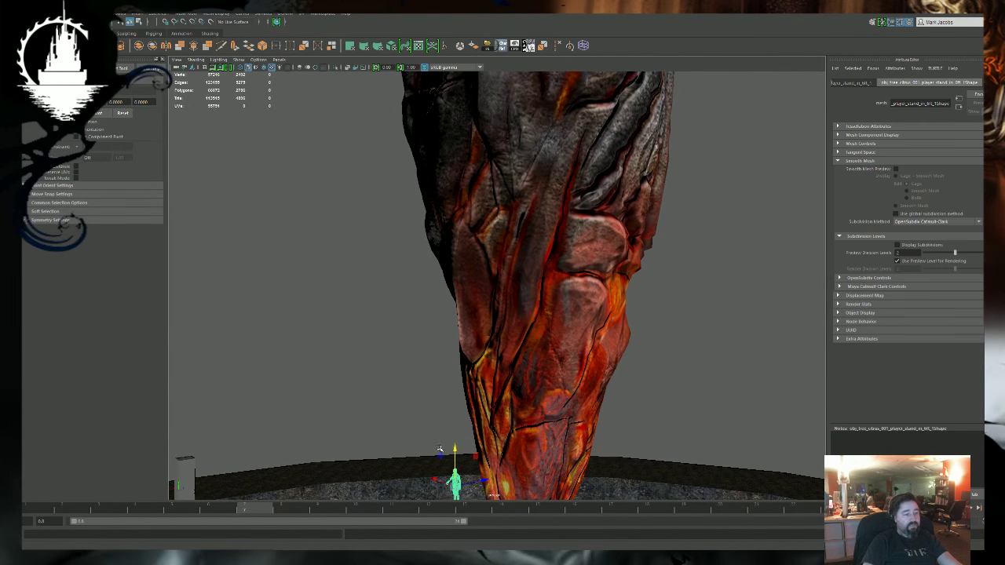
pyautogui.press('v')
pyautogui.moveTo(539, 161); pyautogui.dragTo(581, 151, button='middle')
pyautogui.press('f')
# Move the player figure off the lavatooth's surface so that it floats beside the middle of the rock.
pyautogui.keyDown('alt'); pyautogui.moveTo(538, 329); pyautogui.dragTo(442, 345); pyautogui.keyUp('alt')
pyautogui.keyDown('alt'); pyautogui.moveTo(519, 302); pyautogui.dragTo(563, 311); pyautogui.keyUp('alt')
pyautogui.keyDown('alt'); pyautogui.moveTo(563, 311); pyautogui.dragTo(488, 318, button='right'); pyautogui.keyUp('alt')
pyautogui.moveTo(488, 319)
pyautogui.keyDown('alt'); pyautogui.mouseDown()
pyautogui.moveTo(463, 268)
pyautogui.moveTo(473, 290)
pyautogui.moveTo(464, 285)
pyautogui.moveTo(500, 317)
pyautogui.mouseUp(); pyautogui.keyUp('alt')
pyautogui.keyDown('alt'); pyautogui.moveTo(500, 316); pyautogui.dragTo(400, 326, button='right'); pyautogui.keyUp('alt')
pyautogui.keyDown('alt'); pyautogui.moveTo(471, 332); pyautogui.dragTo(476, 312); pyautogui.keyUp('alt')
pyautogui.moveTo(486, 256); pyautogui.dragTo(649, 285)
pyautogui.keyDown('alt'); pyautogui.moveTo(585, 369); pyautogui.dragTo(516, 353); pyautogui.keyUp('alt')
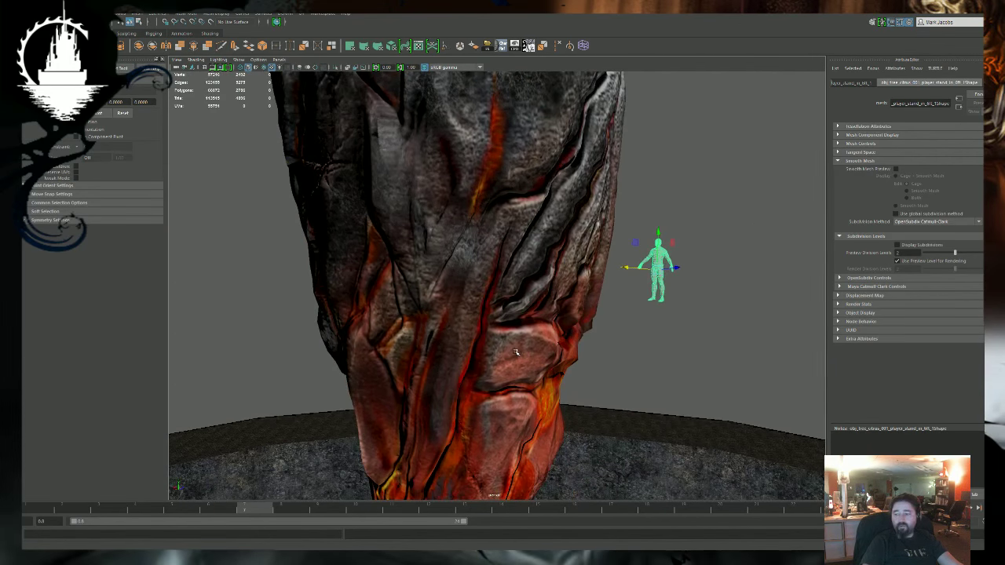
# Move the player figure farther away from the lavatooth, clear of the rock when seen over the whole arena.
pyautogui.keyDown('alt'); pyautogui.moveTo(421, 360); pyautogui.dragTo(208, 271, button='right'); pyautogui.keyUp('alt')
pyautogui.keyDown('alt'); pyautogui.moveTo(551, 381); pyautogui.dragTo(509, 330); pyautogui.keyUp('alt')
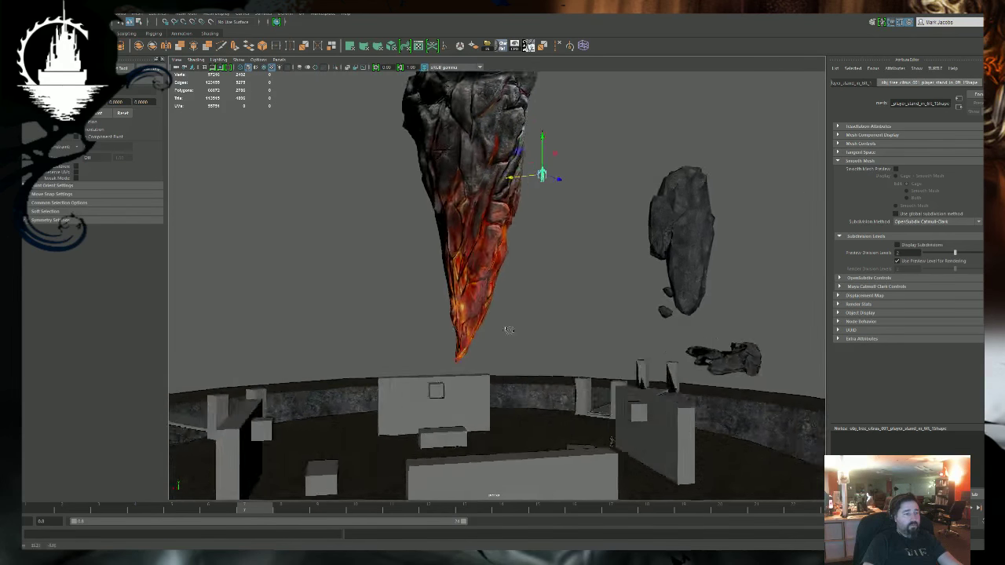
pyautogui.keyDown('alt'); pyautogui.moveTo(509, 329); pyautogui.dragTo(502, 385, button='right'); pyautogui.keyUp('alt')
pyautogui.keyDown('alt'); pyautogui.moveTo(503, 385); pyautogui.dragTo(543, 399); pyautogui.keyUp('alt')
pyautogui.moveTo(536, 265); pyautogui.dragTo(624, 266)
pyautogui.keyDown('alt'); pyautogui.moveTo(472, 350); pyautogui.dragTo(483, 357, button='middle'); pyautogui.keyUp('alt')
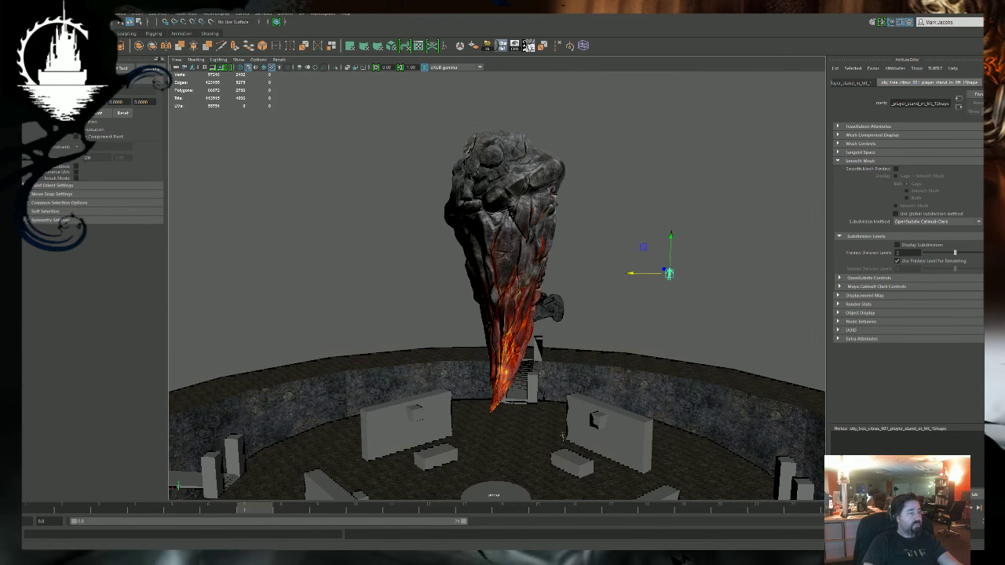
# Reduce the lavatooth mesh by 50 percent, preserving mesh, UV, color and material borders and hard edges at 0.5.
pyautogui.click(502, 171)
pyautogui.keyDown('alt'); pyautogui.moveTo(252, 415); pyautogui.dragTo(260, 386, button='middle'); pyautogui.keyUp('alt')
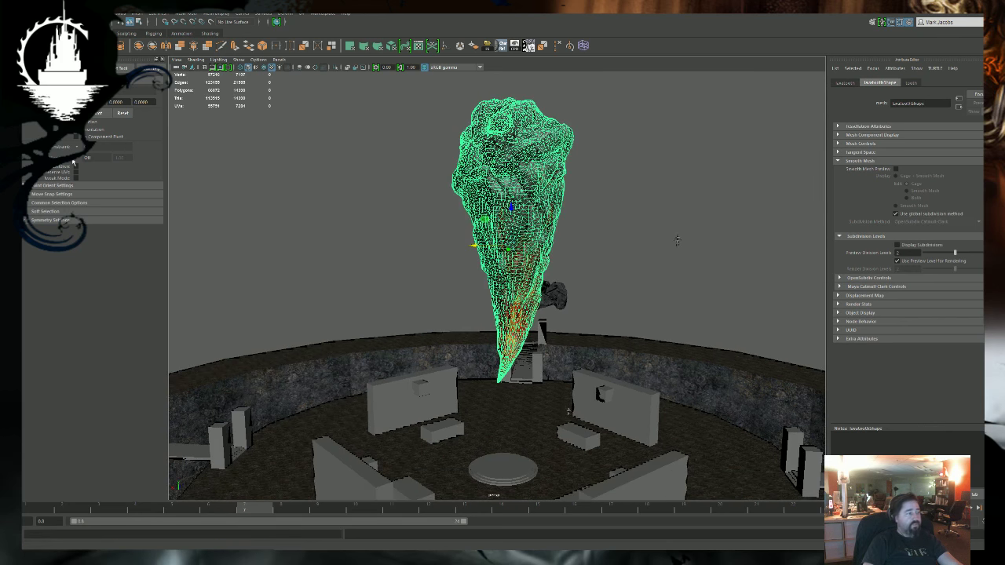
pyautogui.keyDown('alt'); pyautogui.moveTo(677, 241); pyautogui.dragTo(756, 262, button='right'); pyautogui.keyUp('alt')
pyautogui.press('f')
pyautogui.keyDown('alt'); pyautogui.moveTo(738, 271); pyautogui.dragTo(684, 259); pyautogui.keyUp('alt')
pyautogui.keyDown('alt'); pyautogui.moveTo(684, 259); pyautogui.dragTo(747, 422, button='right'); pyautogui.keyUp('alt')
pyautogui.keyDown('alt'); pyautogui.moveTo(746, 423); pyautogui.dragTo(708, 344); pyautogui.keyUp('alt')
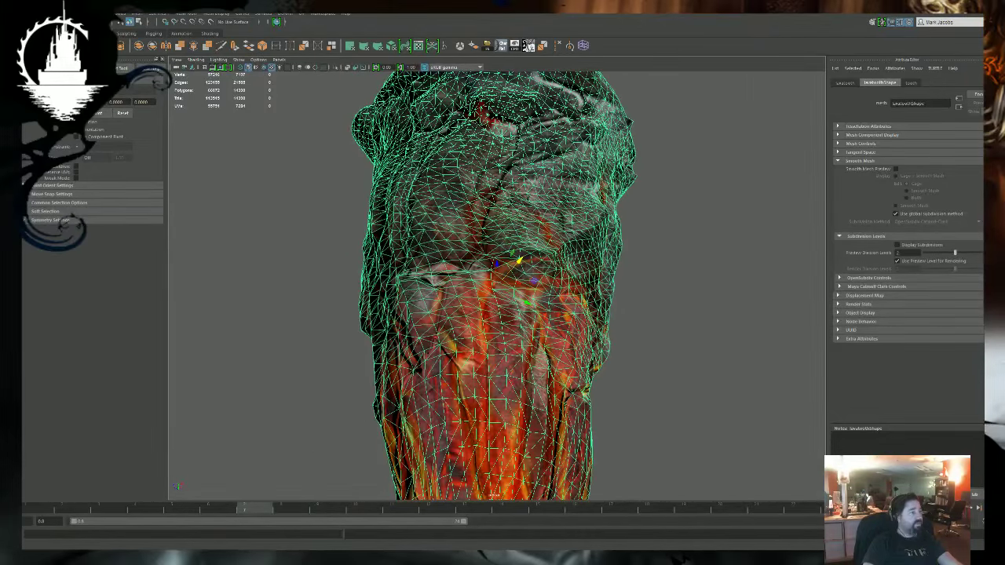
pyautogui.click(138, 16)
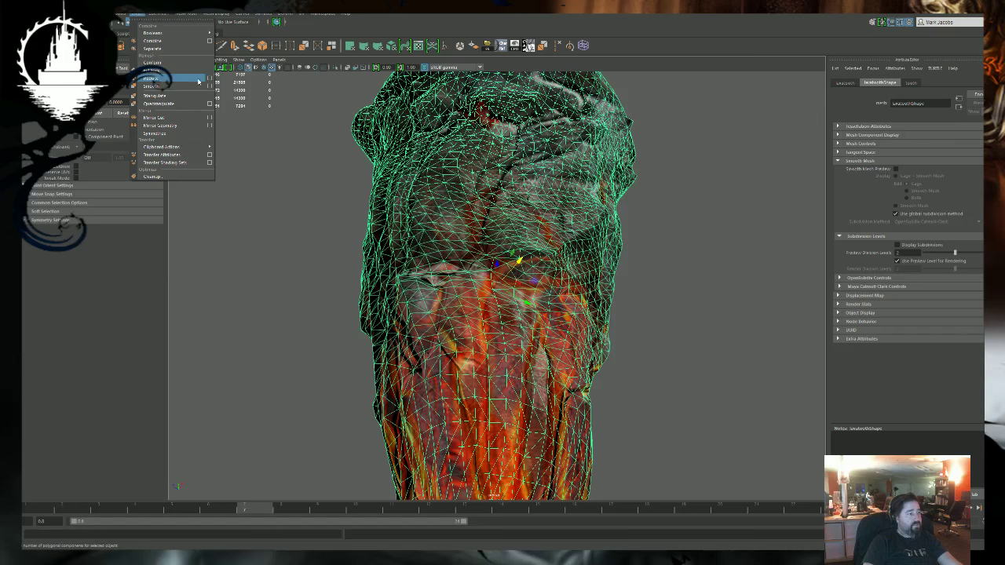
pyautogui.click(209, 79)
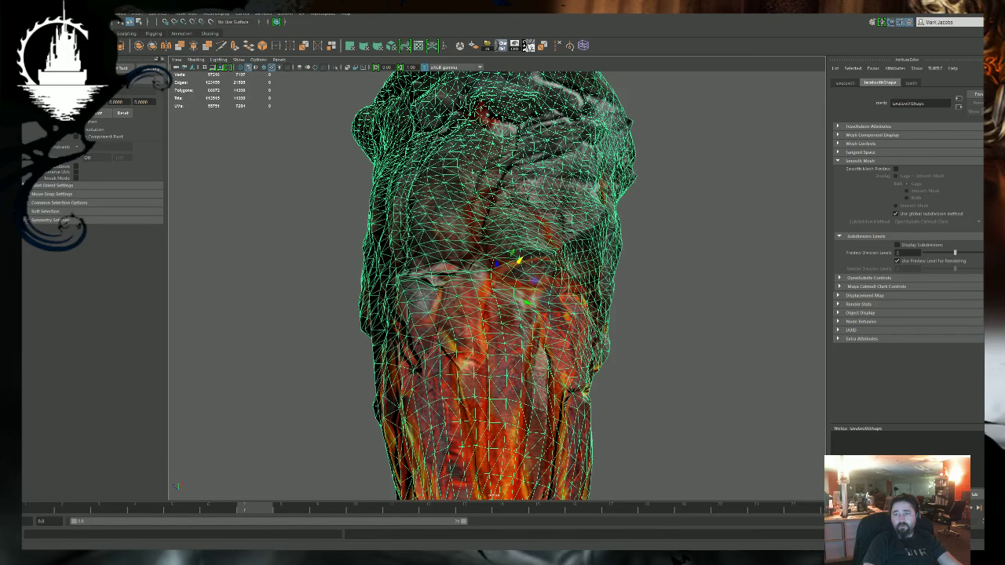
pyautogui.moveTo(680, 184); pyautogui.dragTo(664, 183)
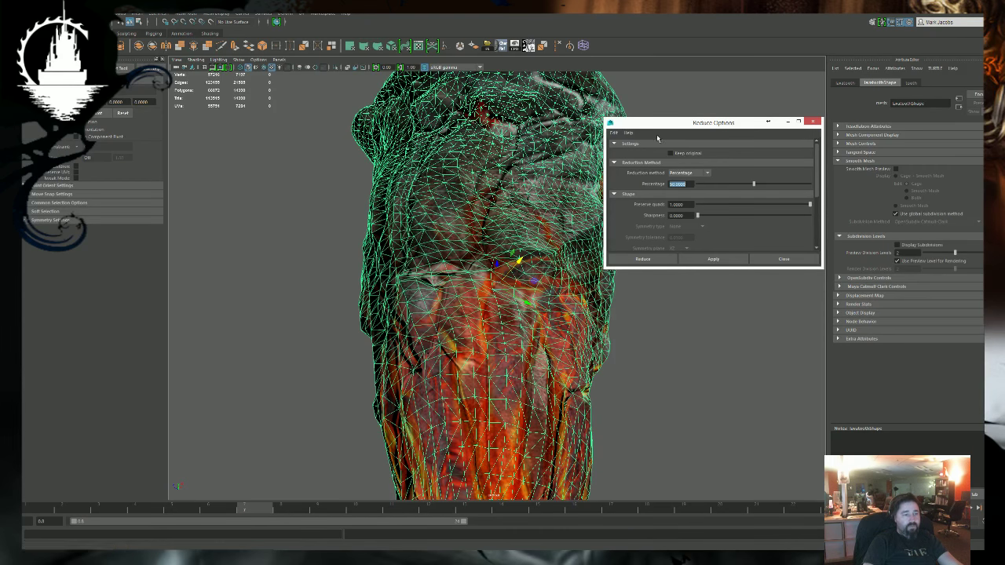
pyautogui.scroll(-3, 769, 204)
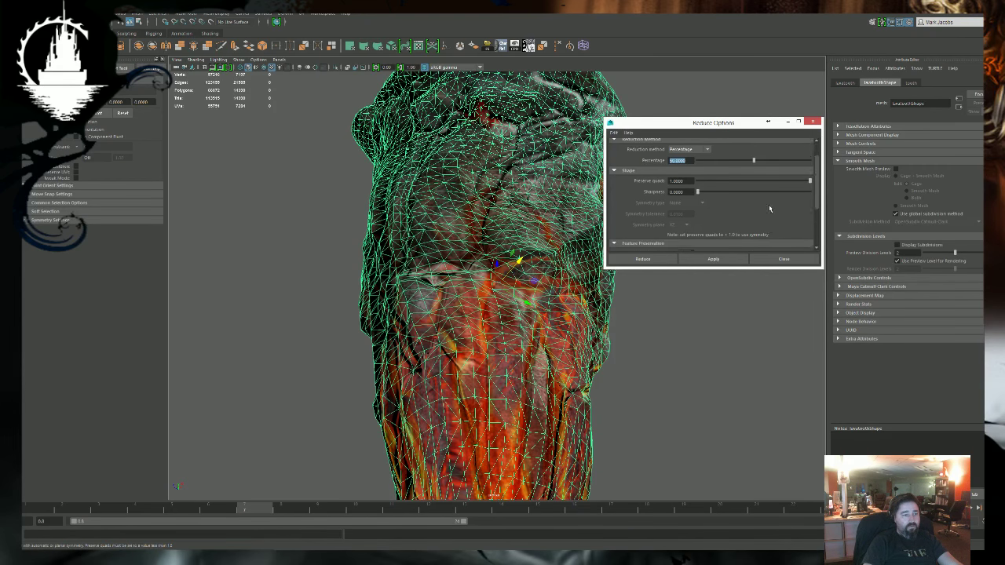
pyautogui.scroll(-1, 643, 241)
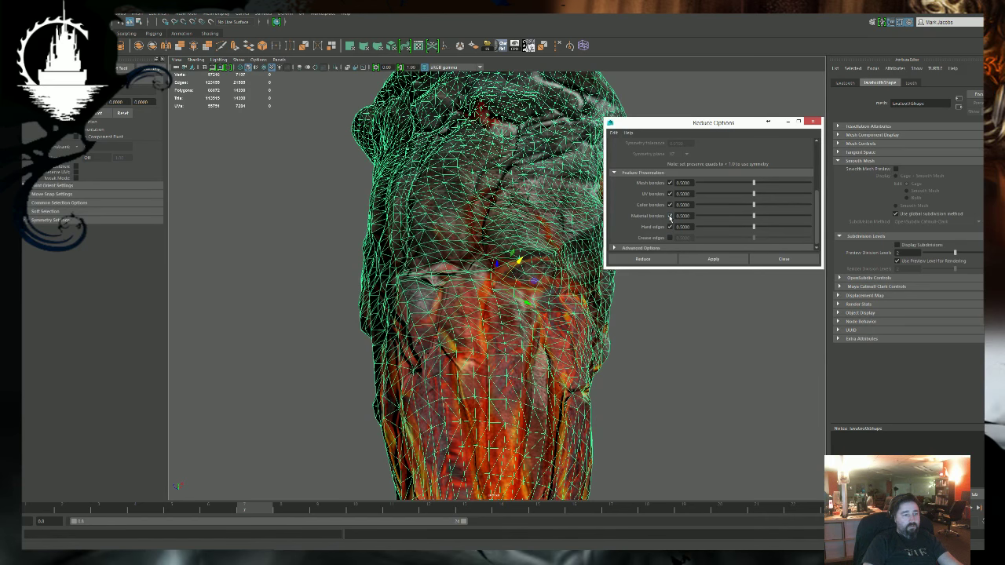
pyautogui.click(707, 258)
# Undo and redo the reduction several times to compare the original and reduced lavatooth meshes from different sides.
pyautogui.keyDown('alt'); pyautogui.moveTo(571, 392); pyautogui.dragTo(540, 215); pyautogui.keyUp('alt')
pyautogui.hotkey('ctrl', 'z')
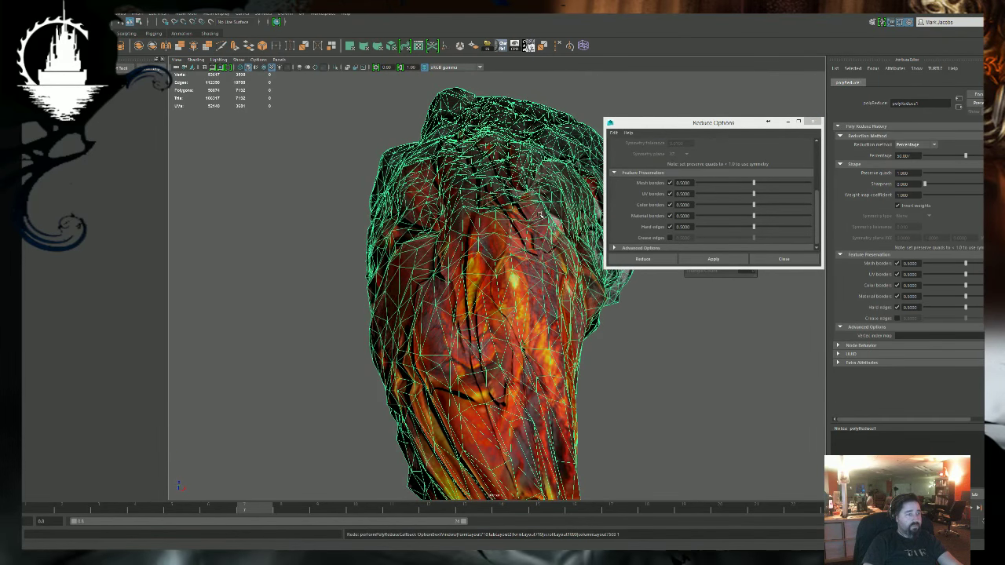
pyautogui.hotkey('ctrl', 'z')
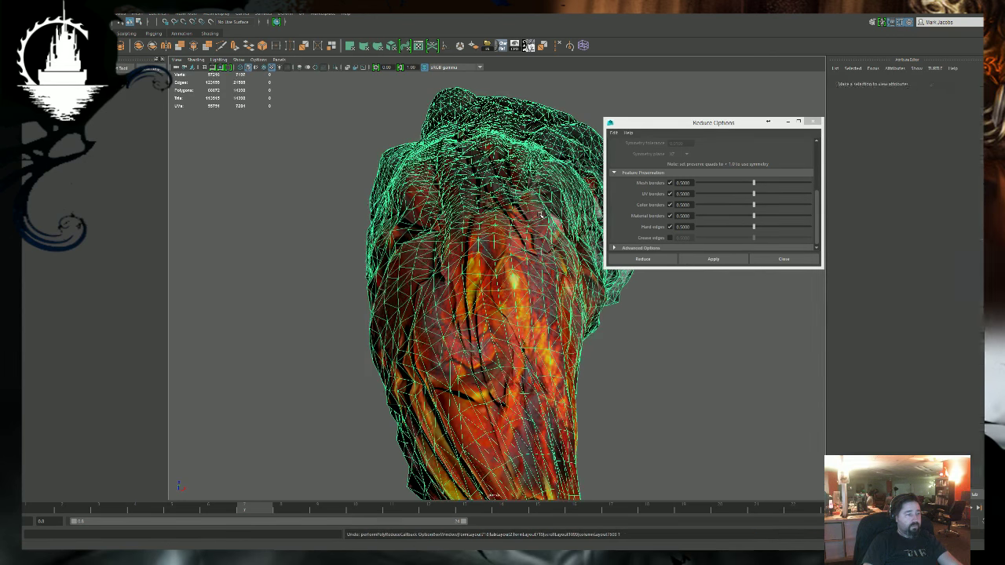
pyautogui.hotkey('ctrl', 'y')
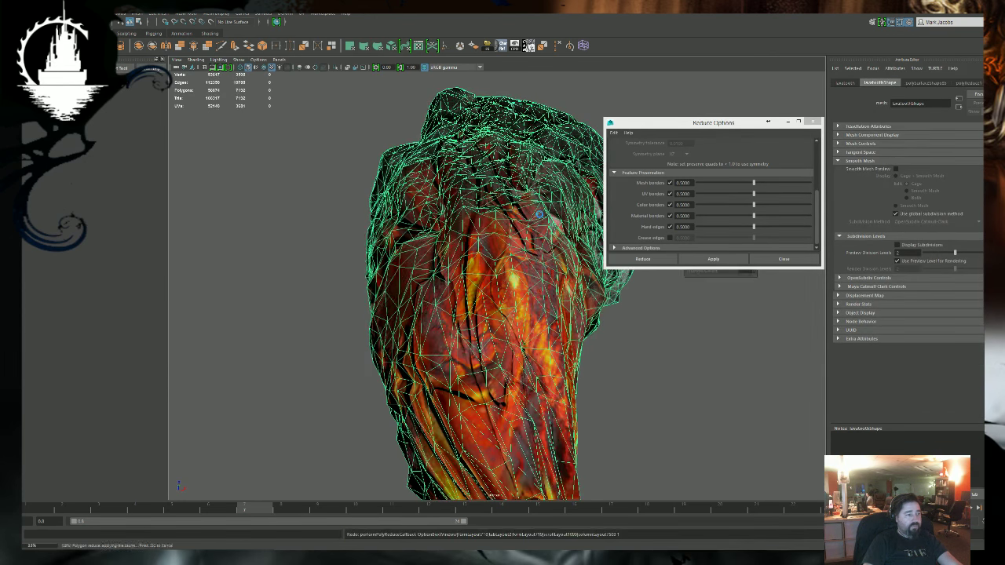
pyautogui.keyDown('alt'); pyautogui.moveTo(541, 215); pyautogui.dragTo(529, 160); pyautogui.keyUp('alt')
pyautogui.hotkey('ctrl', 'z')
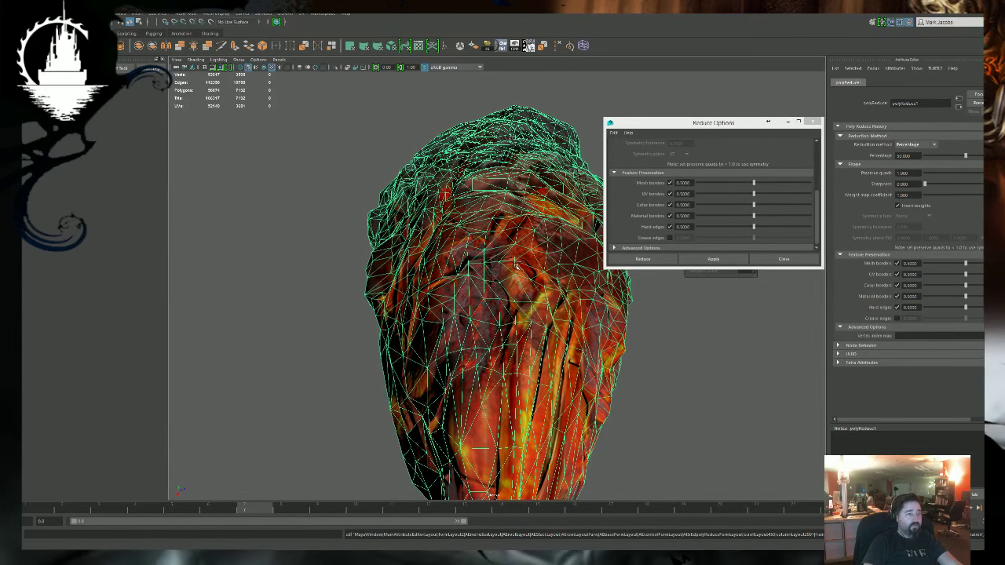
pyautogui.hotkey('ctrl', 'z')
pyautogui.hotkey('ctrl', 'y')
pyautogui.keyDown('alt'); pyautogui.moveTo(494, 256); pyautogui.dragTo(353, 206); pyautogui.keyUp('alt')
pyautogui.keyDown('alt'); pyautogui.moveTo(439, 287); pyautogui.dragTo(470, 352); pyautogui.keyUp('alt')
pyautogui.hotkey('ctrl', 'z')
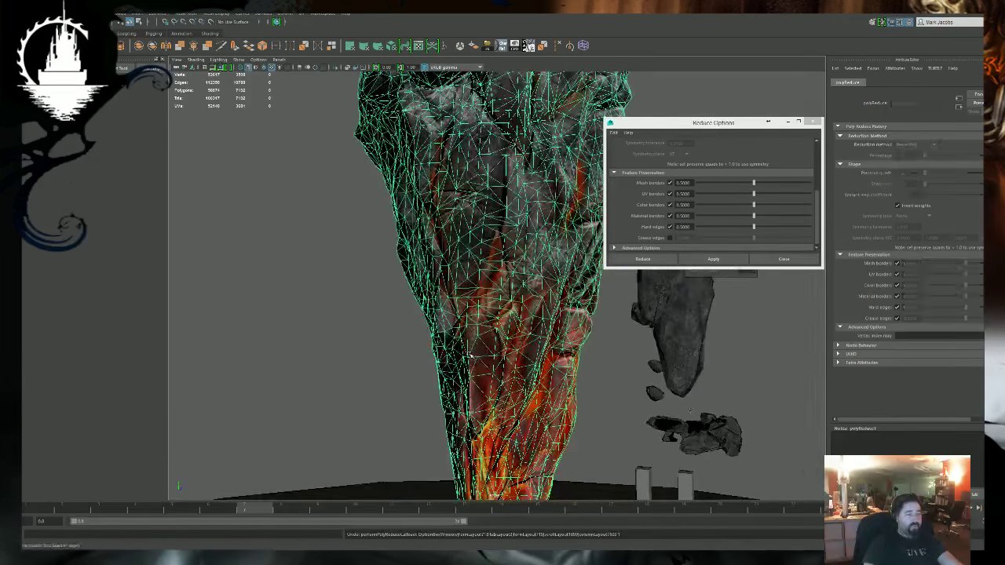
pyautogui.keyDown('alt'); pyautogui.moveTo(457, 304); pyautogui.dragTo(463, 315); pyautogui.keyUp('alt')
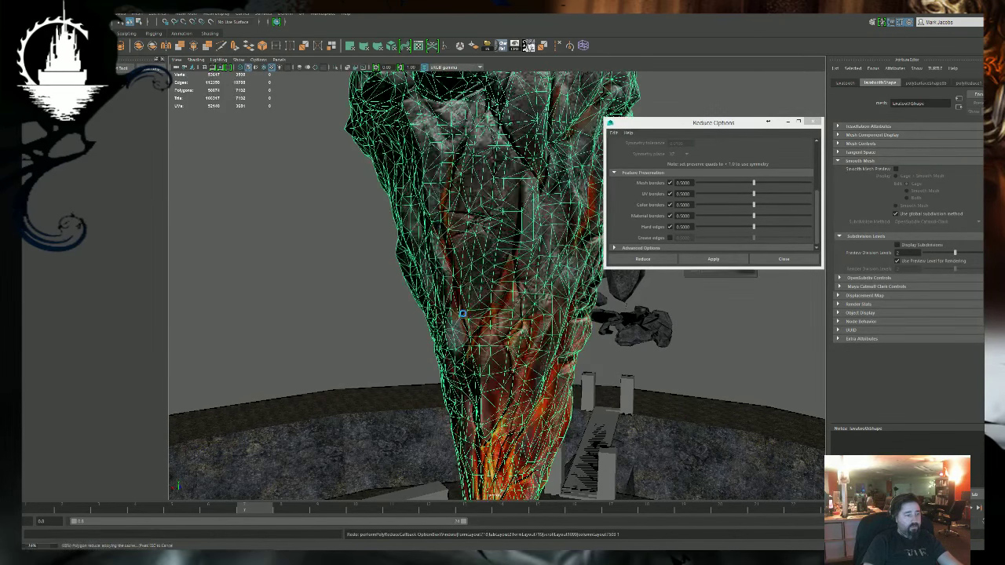
# Inspect the reduced lavatooth from around the arena, both with and without its selection wireframe.
pyautogui.scroll(-4, 771, 284)
pyautogui.keyDown('alt'); pyautogui.moveTo(771, 285); pyautogui.dragTo(717, 319); pyautogui.keyUp('alt')
pyautogui.keyDown('alt'); pyautogui.moveTo(452, 241); pyautogui.dragTo(448, 242); pyautogui.keyUp('alt')
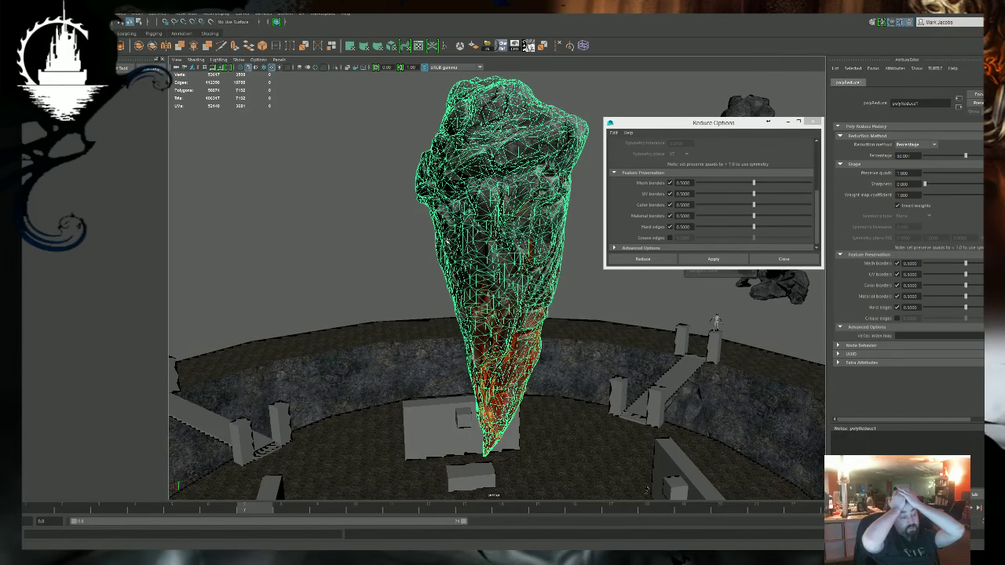
pyautogui.click(381, 220)
pyautogui.keyDown('alt'); pyautogui.moveTo(382, 221); pyautogui.dragTo(396, 252); pyautogui.keyUp('alt')
pyautogui.keyDown('alt'); pyautogui.moveTo(455, 319); pyautogui.dragTo(442, 264, button='middle'); pyautogui.keyUp('alt')
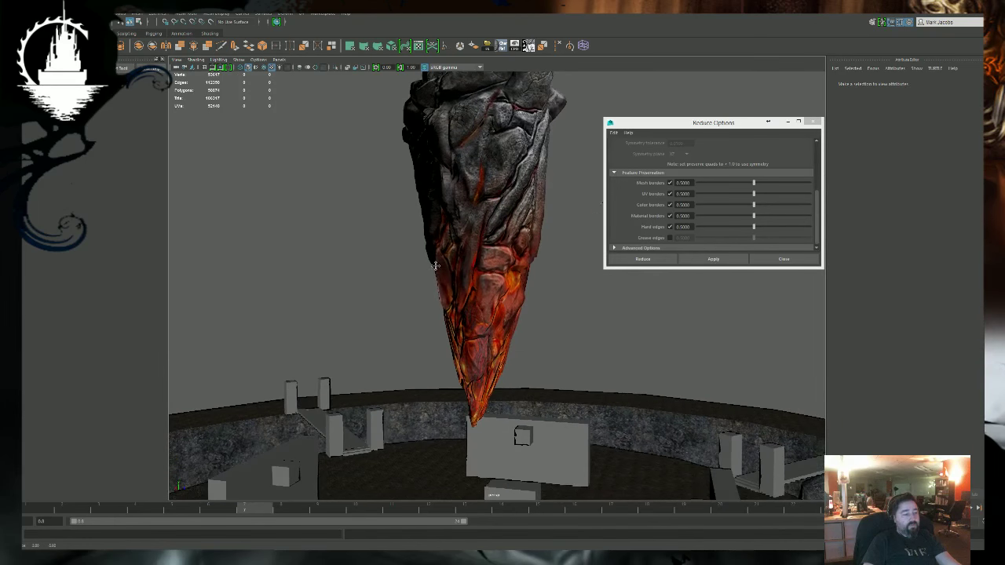
pyautogui.keyDown('alt'); pyautogui.moveTo(455, 271); pyautogui.dragTo(376, 274); pyautogui.keyUp('alt')
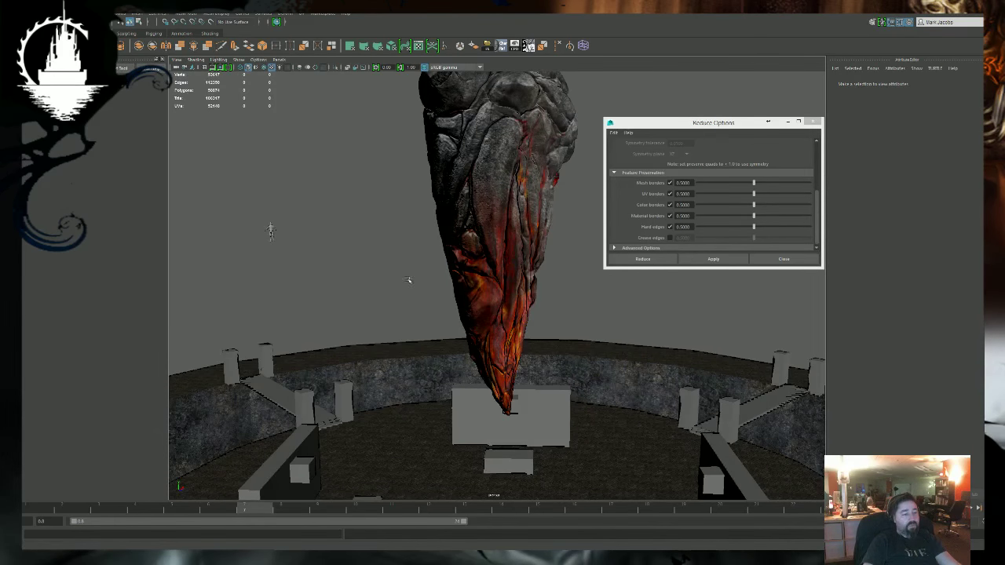
pyautogui.keyDown('alt'); pyautogui.moveTo(440, 297); pyautogui.dragTo(408, 277); pyautogui.keyUp('alt')
pyautogui.click(489, 301)
pyautogui.keyDown('alt'); pyautogui.moveTo(493, 335); pyautogui.dragTo(540, 350); pyautogui.keyUp('alt')
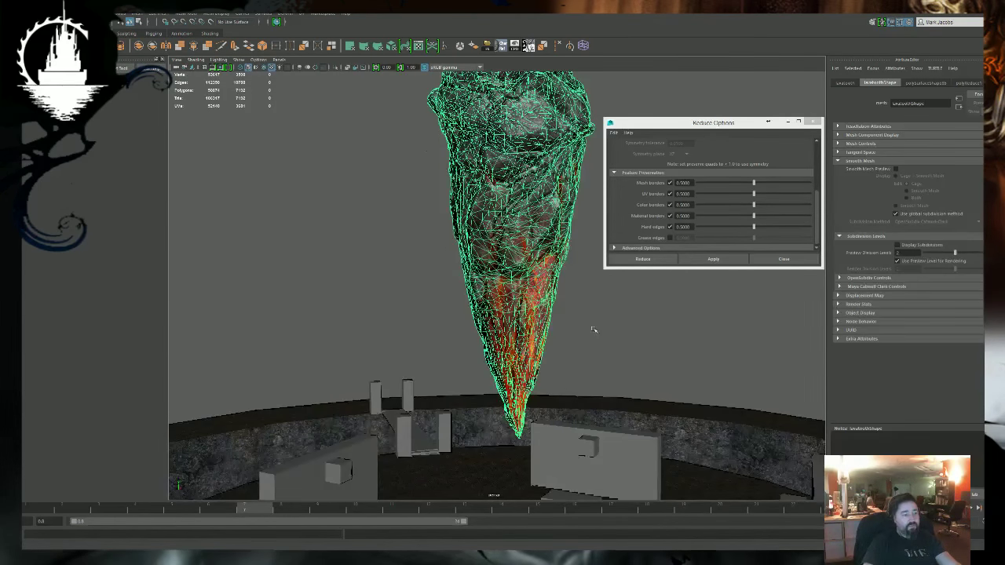
# Deselect the lavatooth, bring the whole circular arena floor into view and close the reduction options.
pyautogui.click(624, 320)
pyautogui.keyDown('alt'); pyautogui.moveTo(628, 319); pyautogui.dragTo(487, 326, button='right'); pyautogui.keyUp('alt')
pyautogui.keyDown('alt'); pyautogui.moveTo(482, 328); pyautogui.dragTo(432, 392); pyautogui.keyUp('alt')
pyautogui.keyDown('alt'); pyautogui.moveTo(440, 416); pyautogui.dragTo(479, 337, button='middle'); pyautogui.keyUp('alt')
pyautogui.keyDown('alt'); pyautogui.moveTo(480, 337); pyautogui.dragTo(782, 279, button='right'); pyautogui.keyUp('alt')
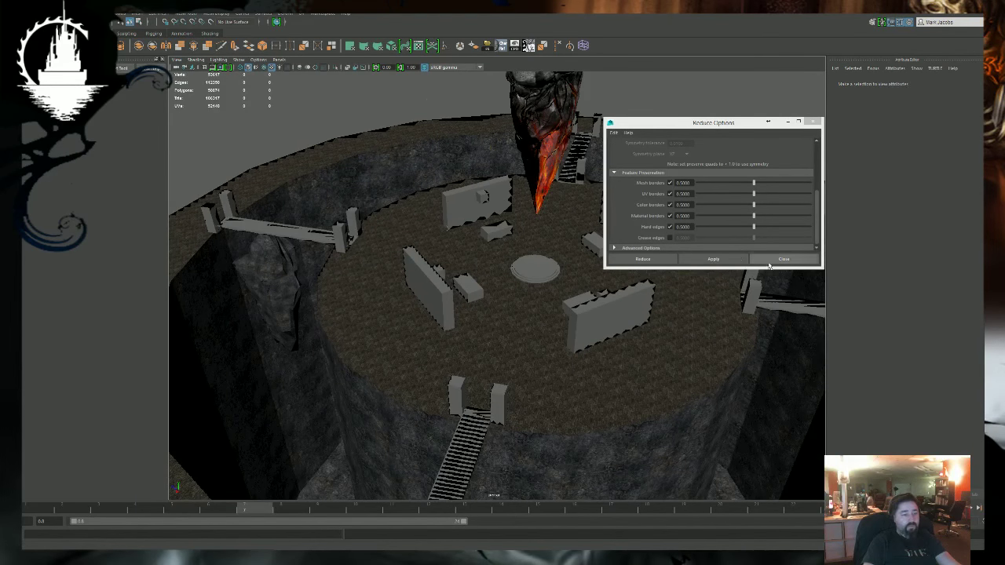
pyautogui.click(783, 258)
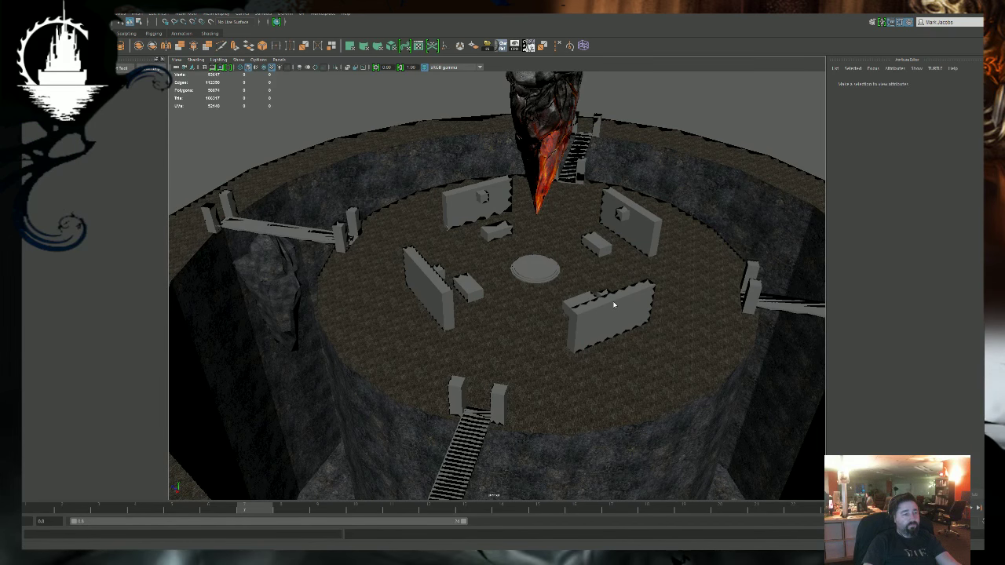
# Import the centre model from the POP_Center folder of PLACEofPOWER and select it on the central platform.
pyautogui.hotkey('ctrl', 'i')
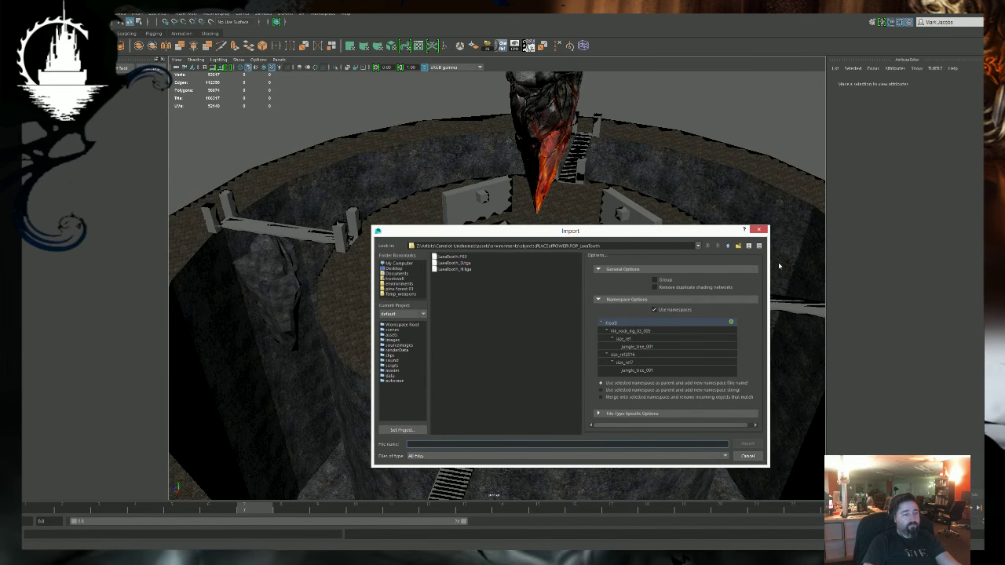
pyautogui.press('BackSpace')
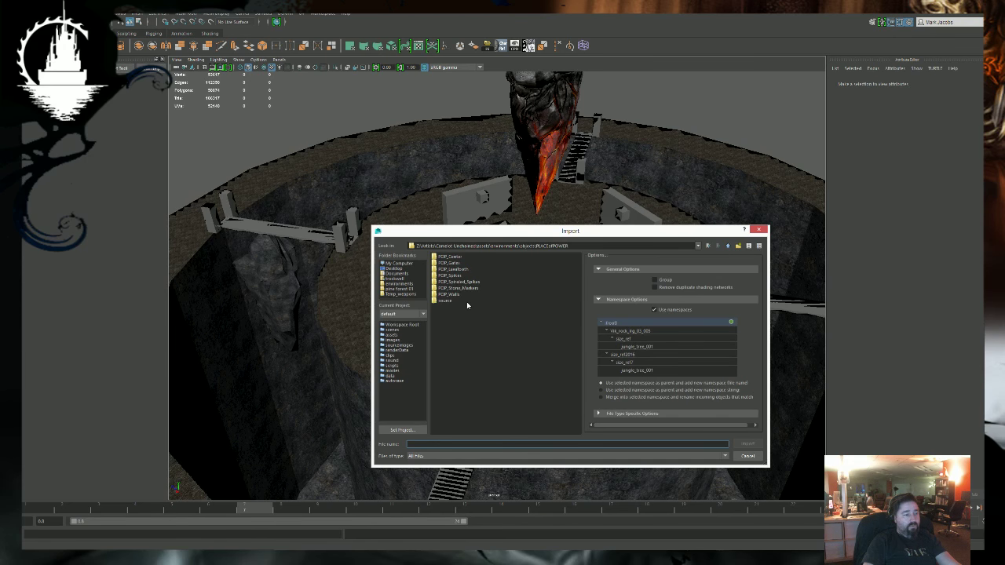
pyautogui.click(452, 258)
pyautogui.doubleClick(459, 258)
pyautogui.doubleClick(447, 258)
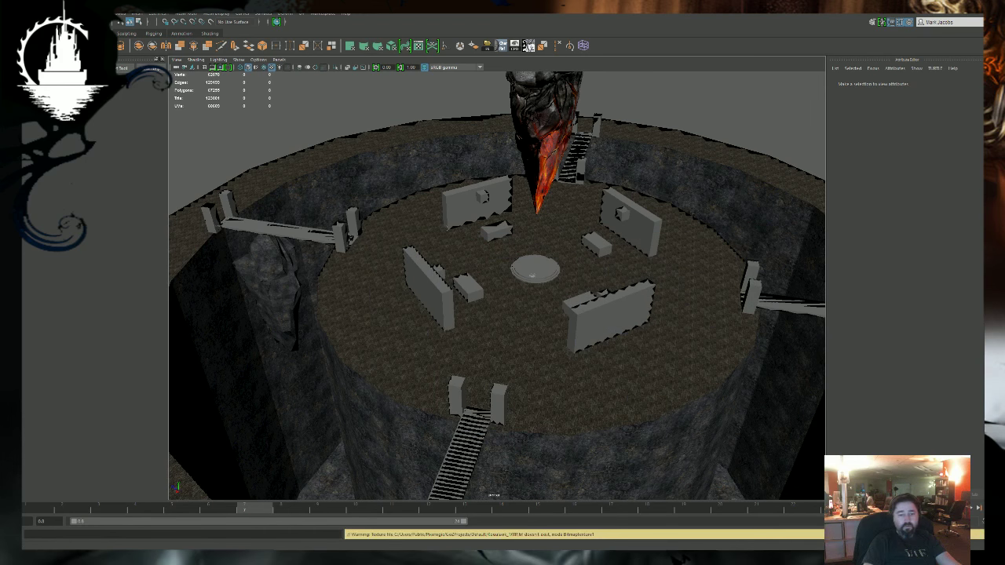
pyautogui.click(532, 274)
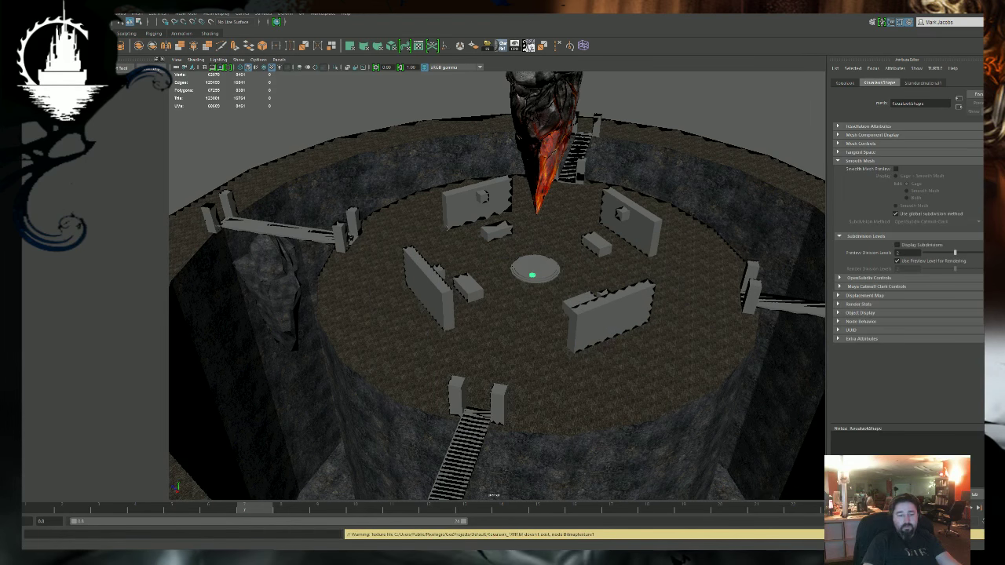
# Scale the tiny imported centre model up uniformly on the central platform.
pyautogui.press('f')
pyautogui.keyDown('alt'); pyautogui.moveTo(526, 323); pyautogui.dragTo(538, 328); pyautogui.keyUp('alt')
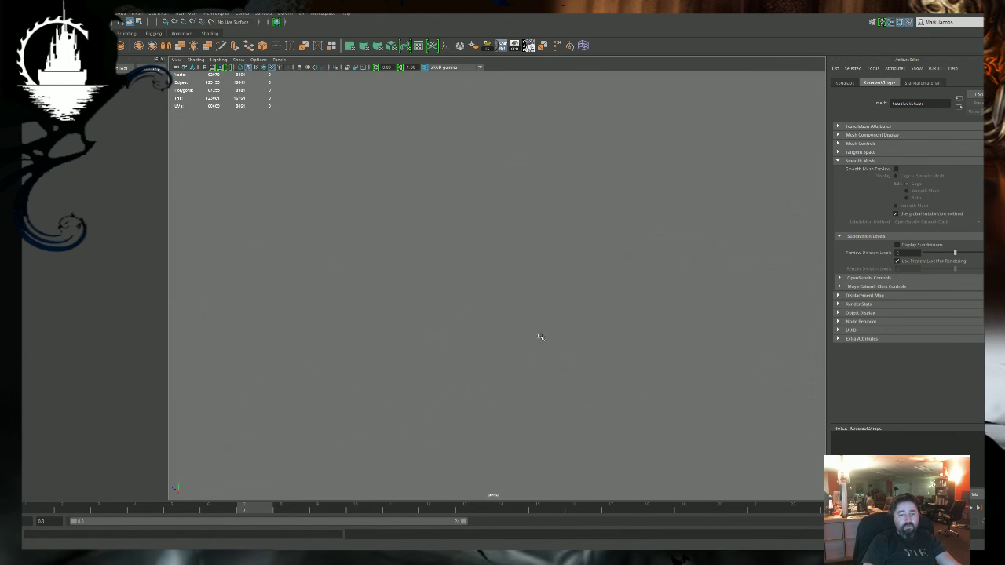
pyautogui.keyDown('alt'); pyautogui.moveTo(587, 324); pyautogui.dragTo(354, 311, button='right'); pyautogui.keyUp('alt')
pyautogui.keyDown('alt'); pyautogui.moveTo(651, 303); pyautogui.dragTo(487, 329, button='right'); pyautogui.keyUp('alt')
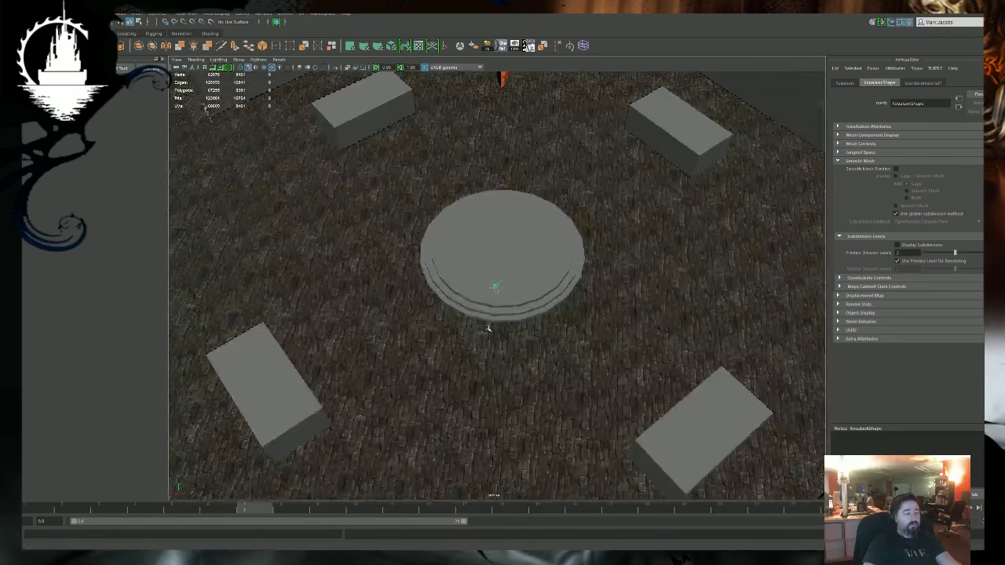
pyautogui.keyDown('alt'); pyautogui.moveTo(486, 330); pyautogui.dragTo(496, 328); pyautogui.keyUp('alt')
pyautogui.press('w')
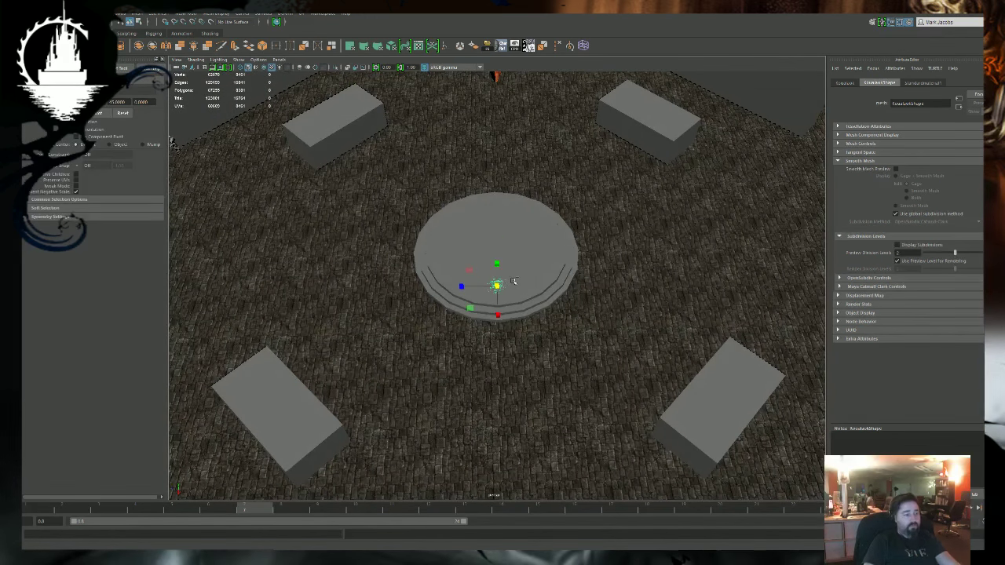
pyautogui.moveTo(497, 287); pyautogui.dragTo(564, 284)
pyautogui.press('f')
# Raise the centre model so the full sculpted disc sits above the grey placeholder platform.
pyautogui.press('w')
pyautogui.keyDown('alt'); pyautogui.moveTo(520, 353); pyautogui.dragTo(545, 318); pyautogui.keyUp('alt')
pyautogui.moveTo(496, 253); pyautogui.dragTo(496, 158)
pyautogui.keyDown('alt'); pyautogui.moveTo(467, 279); pyautogui.dragTo(487, 295); pyautogui.keyUp('alt')
pyautogui.keyDown('alt'); pyautogui.moveTo(454, 266); pyautogui.dragTo(523, 284); pyautogui.keyUp('alt')
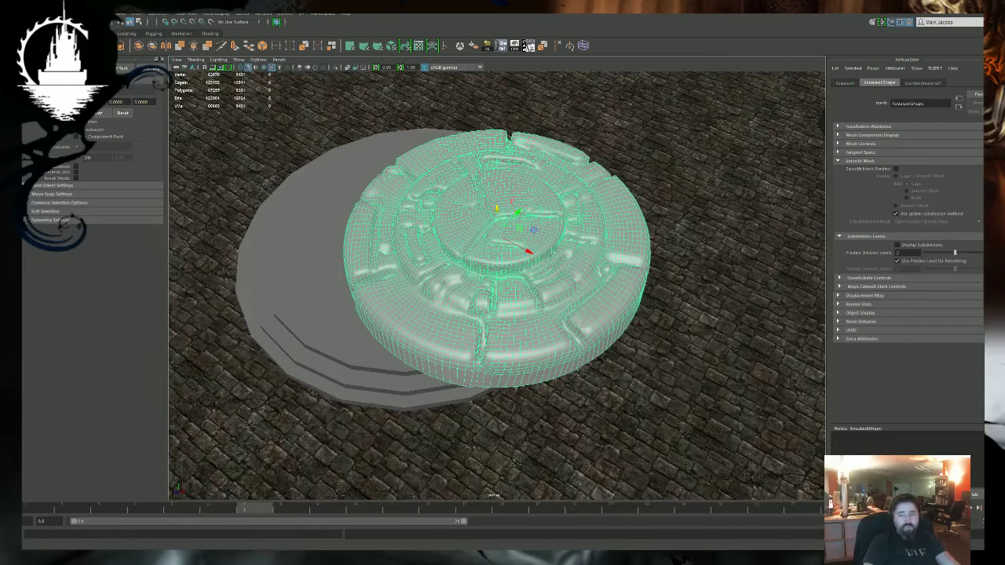
# Create a new Phong material for the sculpted disc and name it center_dais.
pyautogui.click(691, 329)
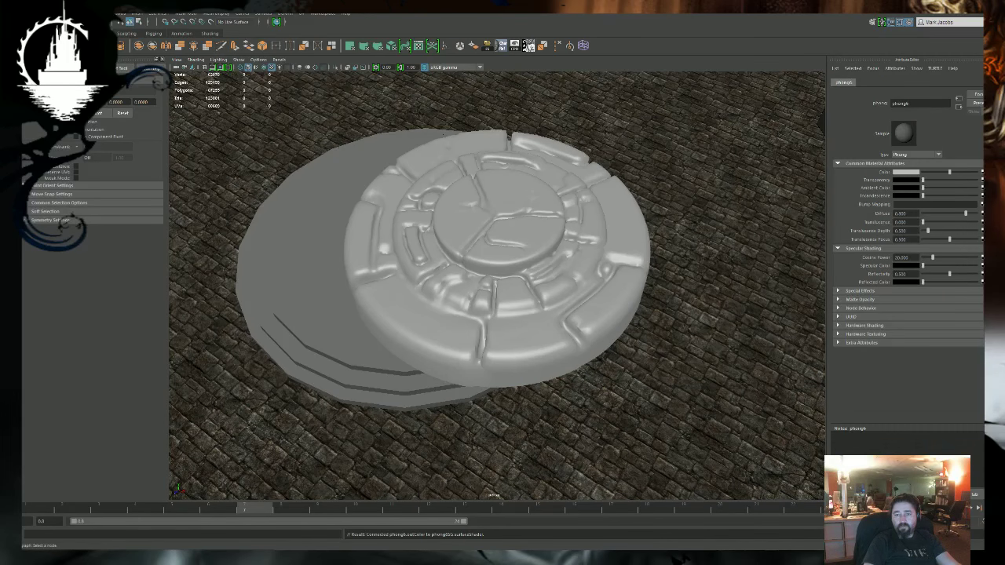
pyautogui.write('lonter dais')
pyautogui.press('Return')
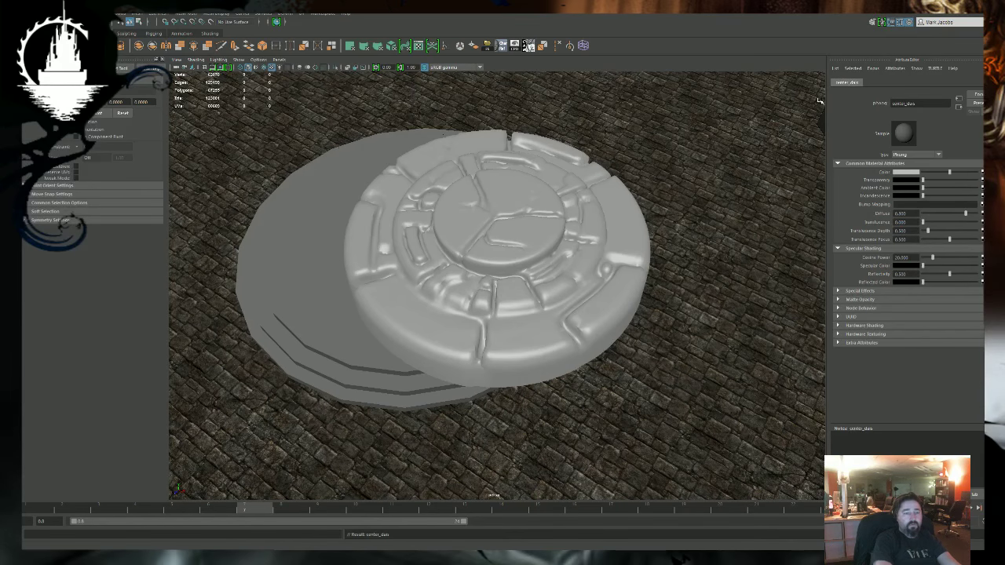
# Connect a file texture to the center_dais colour and load POP_Center_D.tga from the POP_Center folder.
pyautogui.click(982, 172)
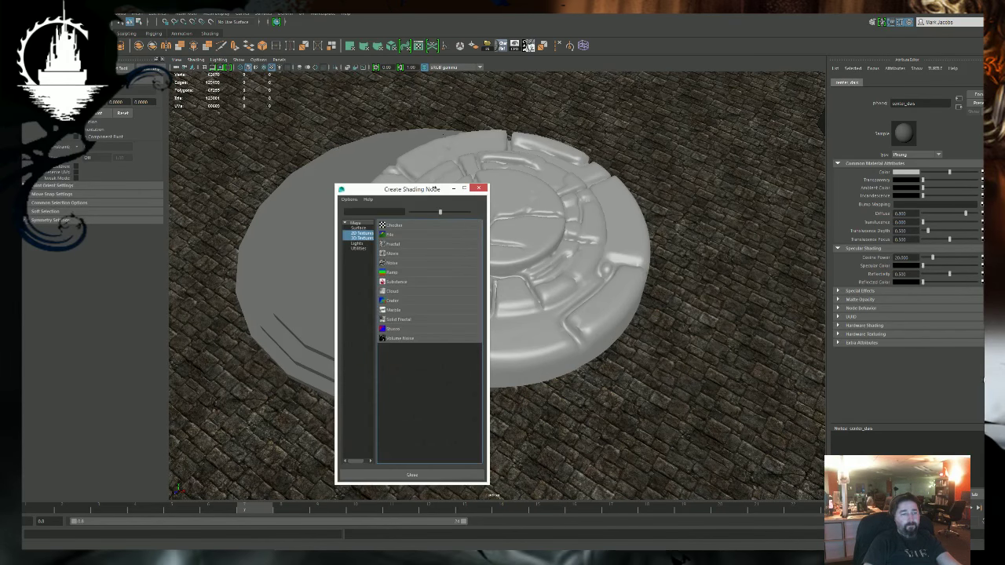
pyautogui.click(415, 243)
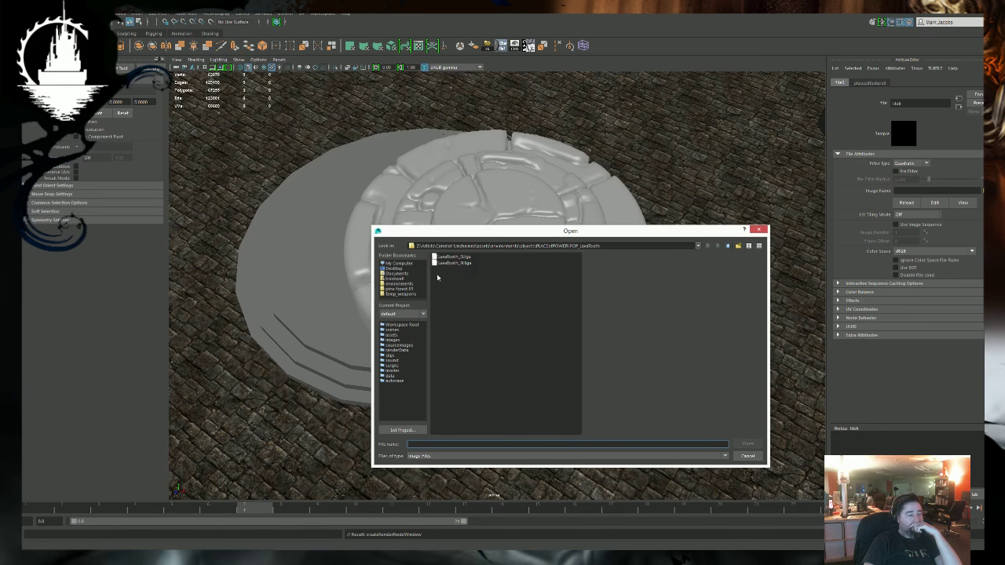
pyautogui.press('BackSpace')
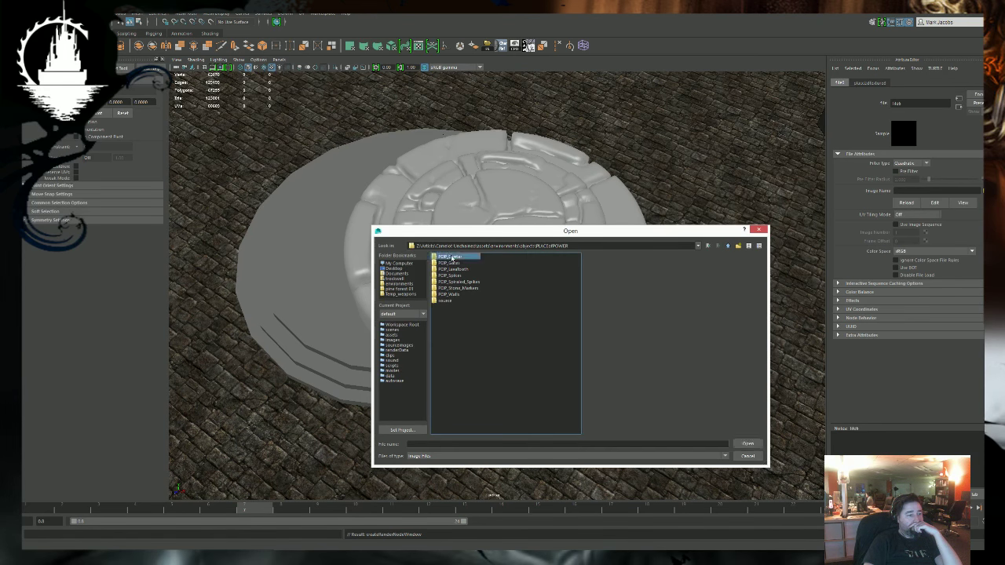
pyautogui.doubleClick(451, 259)
pyautogui.doubleClick(452, 257)
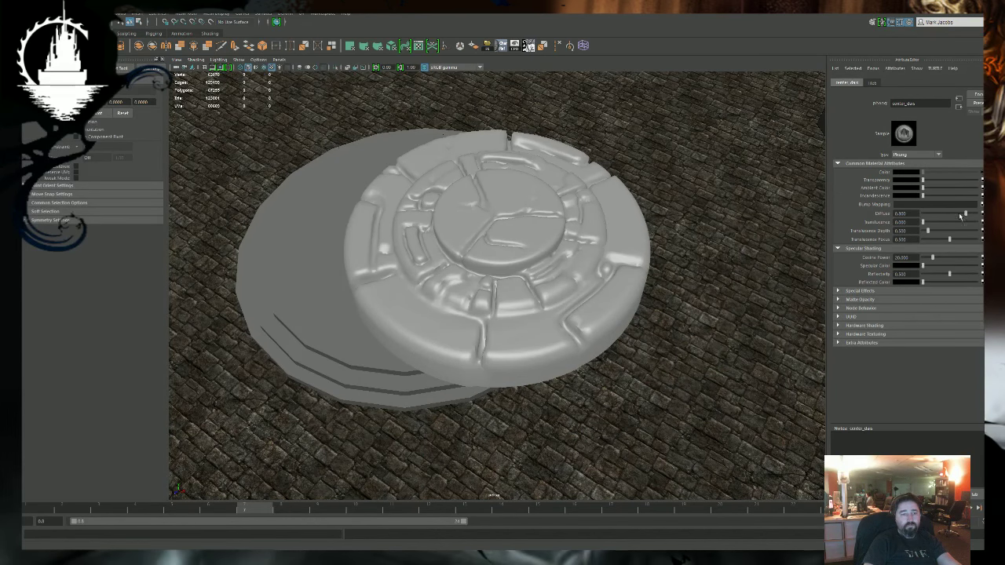
# Add a normal map to the center_dais material's bump mapping using POP_Center_N.tga.
pyautogui.click(981, 204)
pyautogui.click(412, 235)
pyautogui.click(920, 180)
pyautogui.click(912, 198)
pyautogui.click(981, 164)
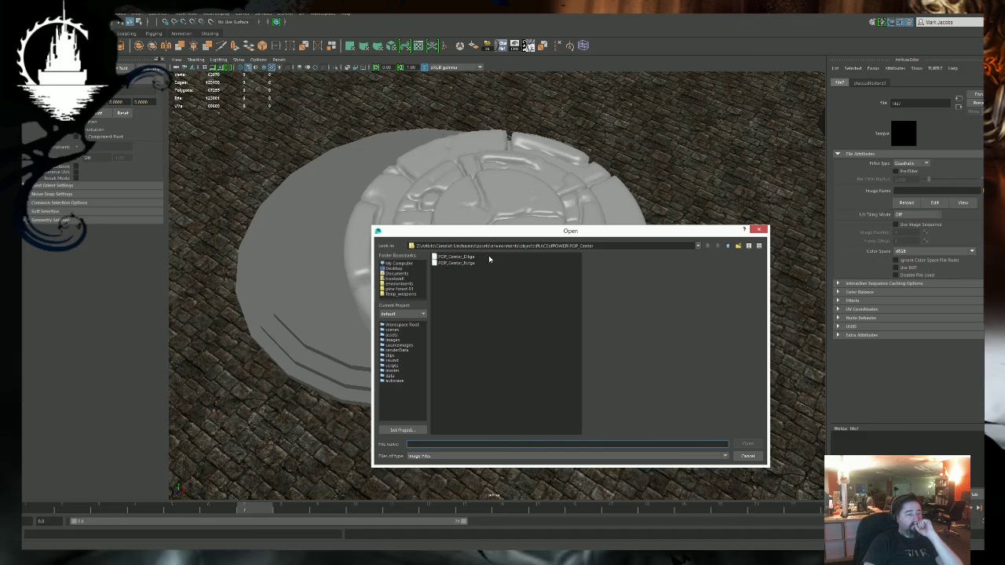
pyautogui.doubleClick(461, 268)
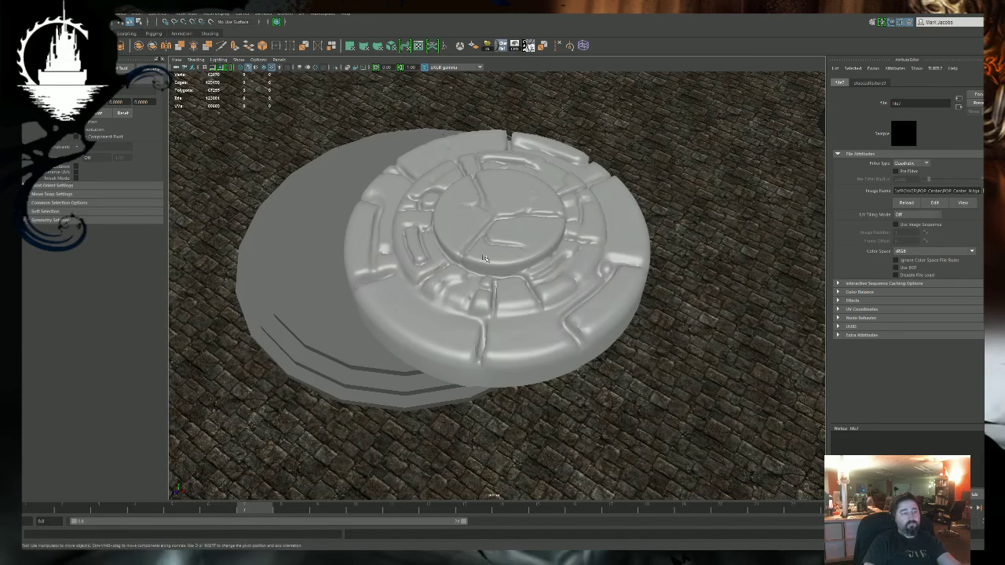
# Assign the center_dais material to the sculpted centre disc.
pyautogui.click(482, 262)
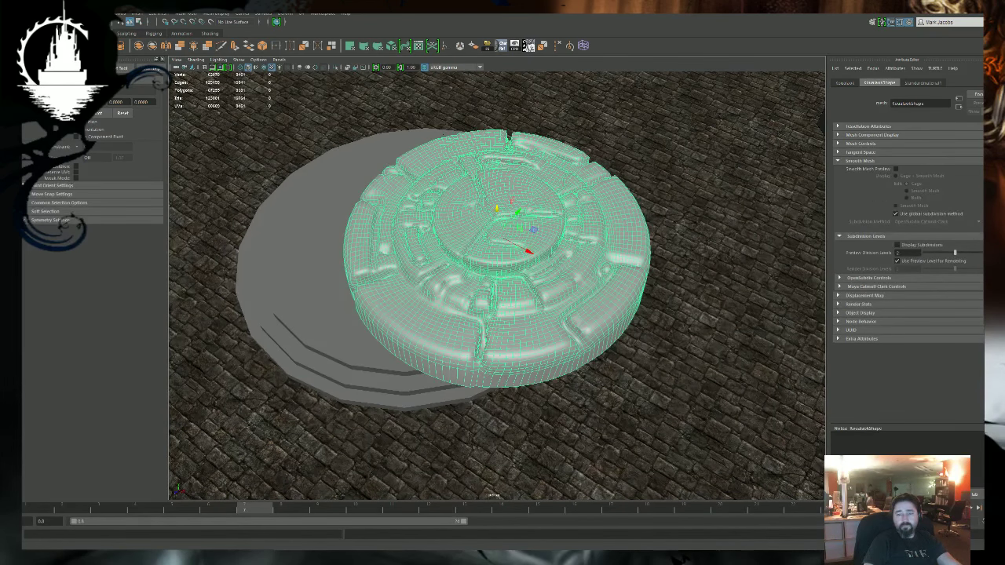
pyautogui.keyDown('alt'); pyautogui.moveTo(538, 246); pyautogui.dragTo(447, 322); pyautogui.keyUp('alt')
pyautogui.click(698, 280)
pyautogui.keyDown('alt'); pyautogui.moveTo(447, 322); pyautogui.dragTo(461, 405, button='right'); pyautogui.keyUp('alt')
pyautogui.keyDown('alt'); pyautogui.moveTo(462, 405); pyautogui.dragTo(488, 399); pyautogui.keyUp('alt')
# Examine the textured dais from several angles and compare its size and position with the placeholder platform.
pyautogui.click(499, 382)
pyautogui.scroll(5, 503, 399)
pyautogui.scroll(-5, 502, 399)
pyautogui.scroll(3, 502, 399)
pyautogui.keyDown('alt'); pyautogui.moveTo(604, 414); pyautogui.dragTo(589, 363); pyautogui.keyUp('alt')
pyautogui.scroll(-2, 589, 368)
pyautogui.click(572, 428)
pyautogui.keyDown('alt'); pyautogui.moveTo(572, 409); pyautogui.dragTo(337, 410, button='right'); pyautogui.keyUp('alt')
pyautogui.keyDown('alt'); pyautogui.moveTo(529, 437); pyautogui.dragTo(543, 421); pyautogui.keyUp('alt')
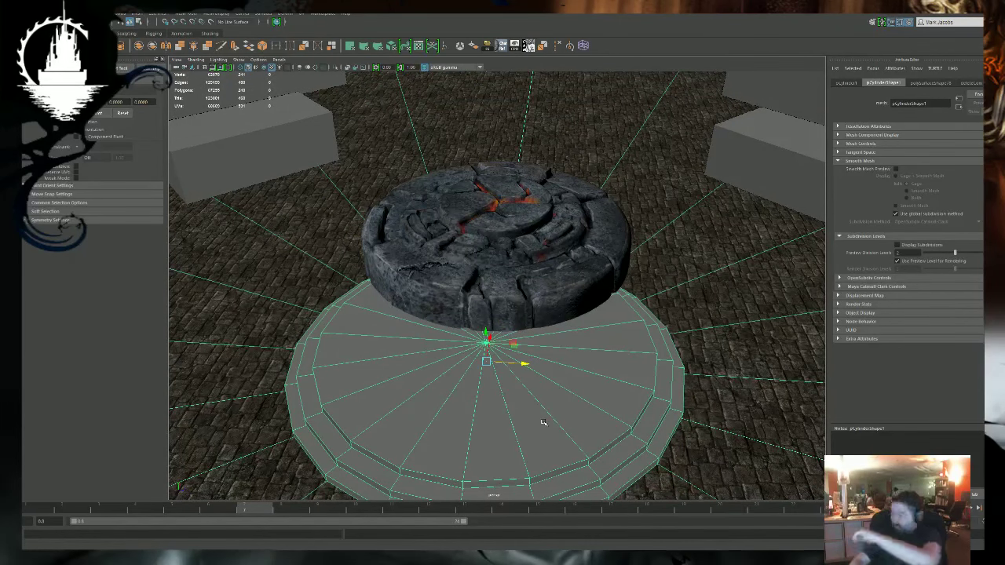
pyautogui.keyDown('alt'); pyautogui.moveTo(494, 446); pyautogui.dragTo(522, 464); pyautogui.keyUp('alt')
# Centre the dais horizontally on the arena's placeholder platform, working in the top view.
pyautogui.click(514, 250)
pyautogui.press('space')
pyautogui.press('space')
pyautogui.press('f')
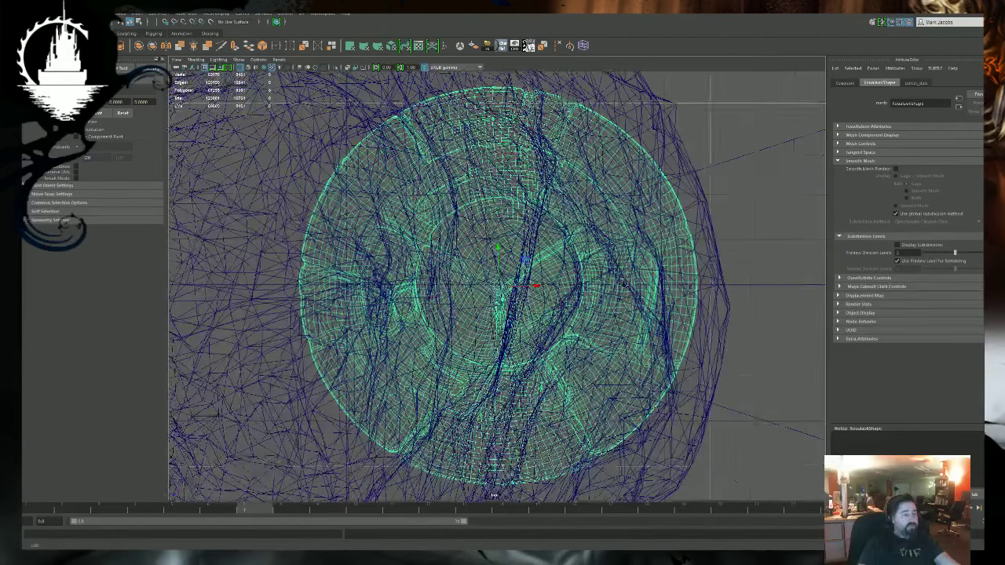
pyautogui.scroll(-6, 336, 175)
pyautogui.keyDown('alt'); pyautogui.click(335, 175); pyautogui.keyUp('alt')
pyautogui.keyDown('alt'); pyautogui.moveTo(336, 175); pyautogui.dragTo(427, 172, button='middle'); pyautogui.keyUp('alt')
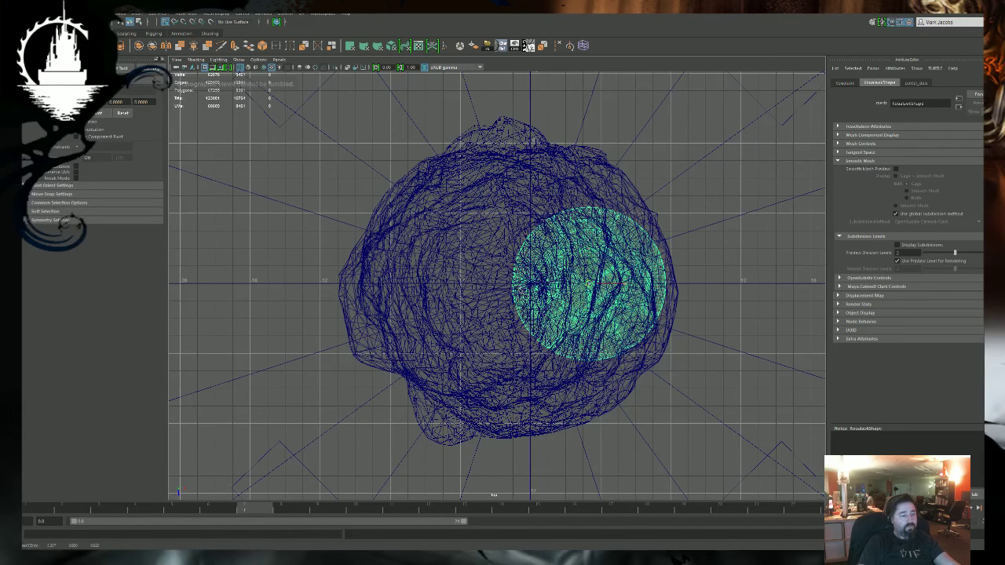
pyautogui.press('space')
pyautogui.press('space')
# Scale the dais up to cover the placeholder platform and adjust its height so it rests on the arena floor.
pyautogui.scroll(6, 618, 238)
pyautogui.press('r')
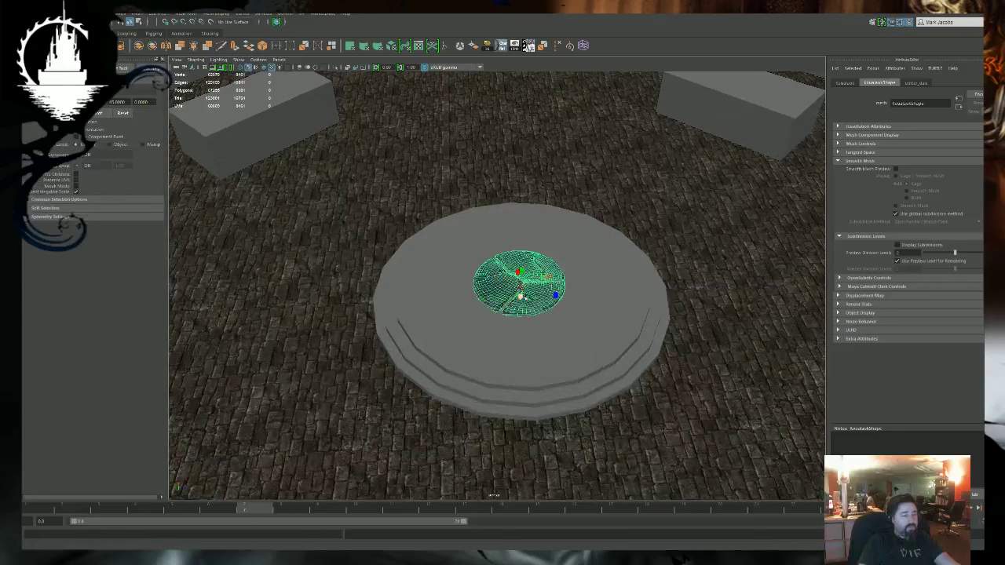
pyautogui.moveTo(520, 295)
pyautogui.mouseDown()
pyautogui.moveTo(531, 296)
pyautogui.moveTo(522, 296)
pyautogui.mouseUp()
pyautogui.keyDown('alt'); pyautogui.moveTo(432, 459); pyautogui.dragTo(497, 320); pyautogui.keyUp('alt')
pyautogui.scroll(5, 467, 399)
pyautogui.press('w')
pyautogui.scroll(3, 497, 267)
pyautogui.moveTo(498, 250)
pyautogui.mouseDown()
pyautogui.moveTo(499, 176)
pyautogui.moveTo(499, 242)
pyautogui.mouseUp()
pyautogui.press('r')
# Set the arena floor mesh to face selection and show it as wireframe in the top view.
pyautogui.click(413, 294)
pyautogui.keyDown('alt'); pyautogui.moveTo(439, 297); pyautogui.dragTo(542, 364); pyautogui.keyUp('alt')
pyautogui.scroll(-5, 533, 407)
pyautogui.press('F11')
pyautogui.keyDown('alt'); pyautogui.moveTo(680, 393); pyautogui.dragTo(541, 350, button='right'); pyautogui.keyUp('alt')
pyautogui.moveTo(385, 188); pyautogui.dragTo(653, 431)
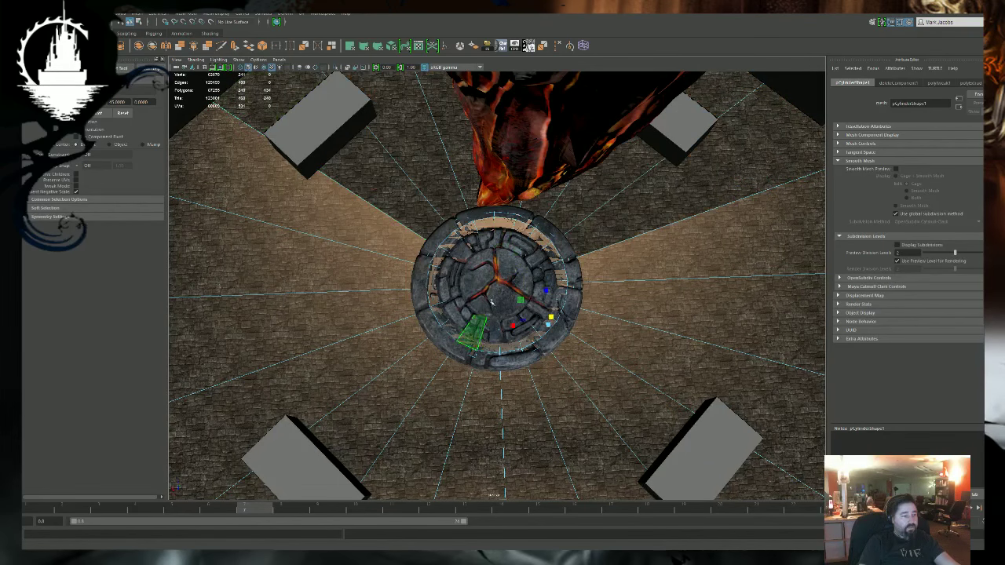
pyautogui.press('4')
pyautogui.press('space')
pyautogui.press('space')
pyautogui.press('4')
# Select only the placeholder platform's faces in the middle of the arena, excluding the outer floor wedges, and delete them.
pyautogui.keyDown('alt'); pyautogui.moveTo(469, 223); pyautogui.dragTo(471, 223); pyautogui.keyUp('alt')
pyautogui.moveTo(368, 144); pyautogui.dragTo(756, 449)
pyautogui.keyDown('alt'); pyautogui.moveTo(745, 449); pyautogui.dragTo(361, 393, button='right'); pyautogui.keyUp('alt')
pyautogui.keyDown('ctrl'); pyautogui.moveTo(402, 359); pyautogui.dragTo(665, 381); pyautogui.keyUp('ctrl')
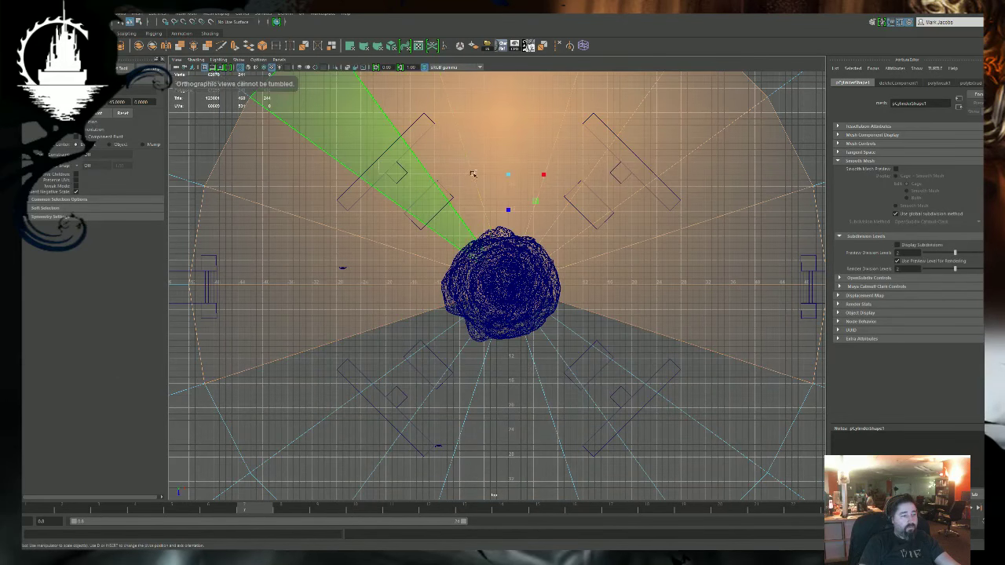
pyautogui.keyDown('ctrl'); pyautogui.moveTo(393, 165); pyautogui.dragTo(661, 205); pyautogui.keyUp('ctrl')
pyautogui.keyDown('ctrl'); pyautogui.click(703, 264); pyautogui.keyUp('ctrl')
pyautogui.keyDown('ctrl'); pyautogui.click(691, 304); pyautogui.keyUp('ctrl')
pyautogui.keyDown('ctrl'); pyautogui.click(333, 191); pyautogui.keyUp('ctrl')
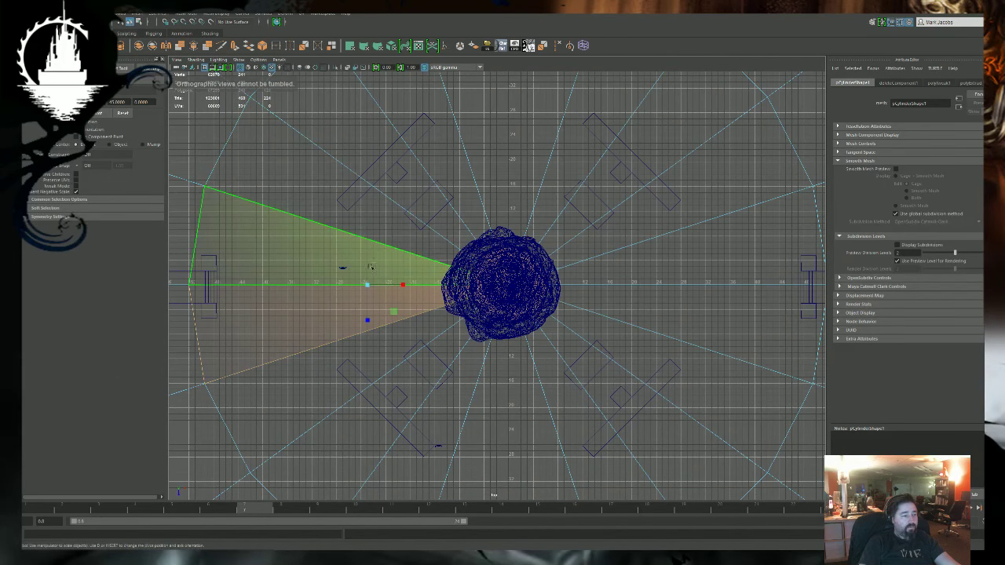
pyautogui.keyDown('ctrl'); pyautogui.click(334, 249); pyautogui.keyUp('ctrl')
pyautogui.keyDown('ctrl'); pyautogui.click(338, 307); pyautogui.keyUp('ctrl')
pyautogui.keyDown('alt'); pyautogui.moveTo(489, 435); pyautogui.dragTo(466, 372, button='right'); pyautogui.keyUp('alt')
pyautogui.press('Delete')
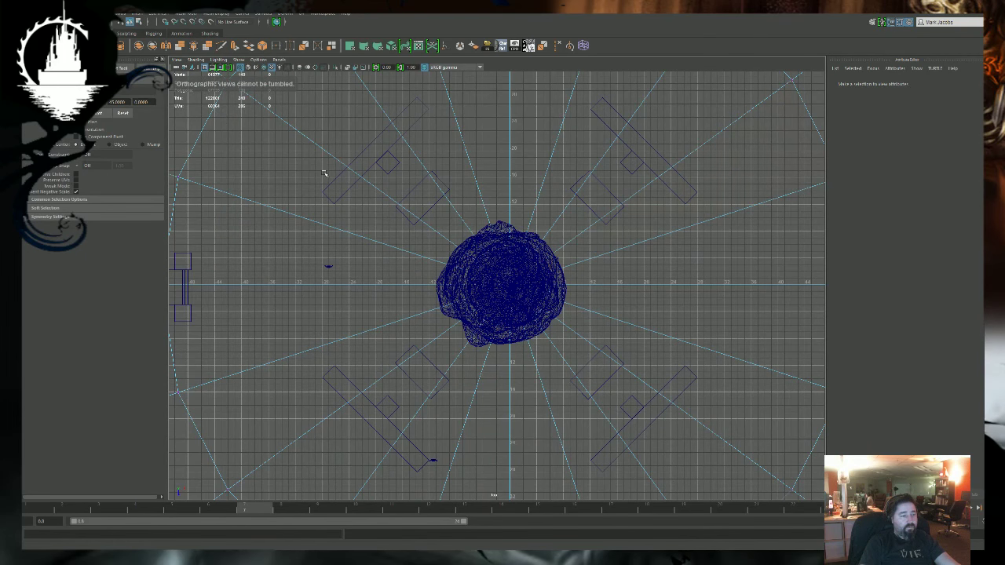
# Merge the arena floor's vertices around the central opening left under the dais.
pyautogui.click(510, 284)
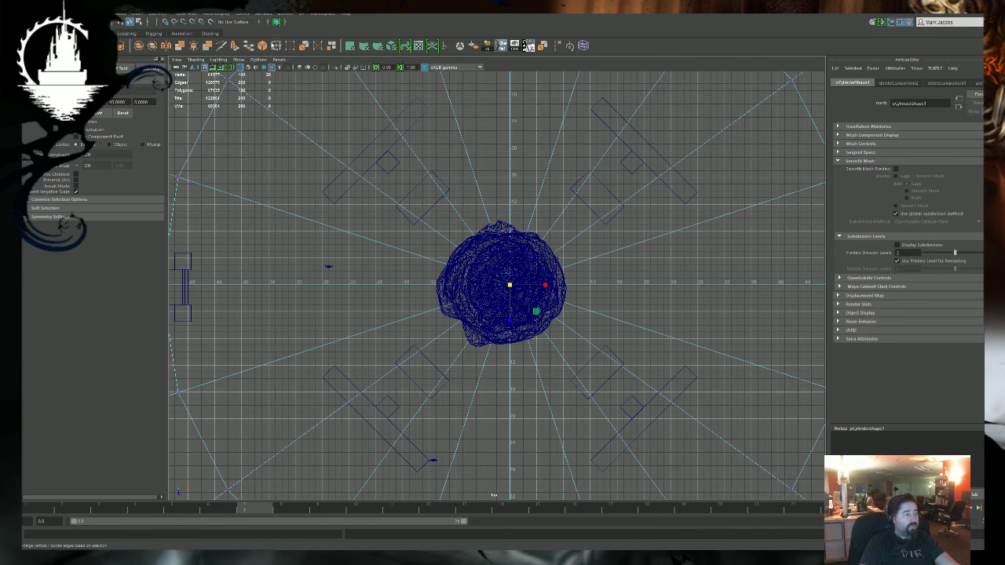
pyautogui.click(277, 45)
pyautogui.keyDown('alt'); pyautogui.moveTo(386, 193); pyautogui.dragTo(372, 179); pyautogui.keyUp('alt')
pyautogui.click(277, 46)
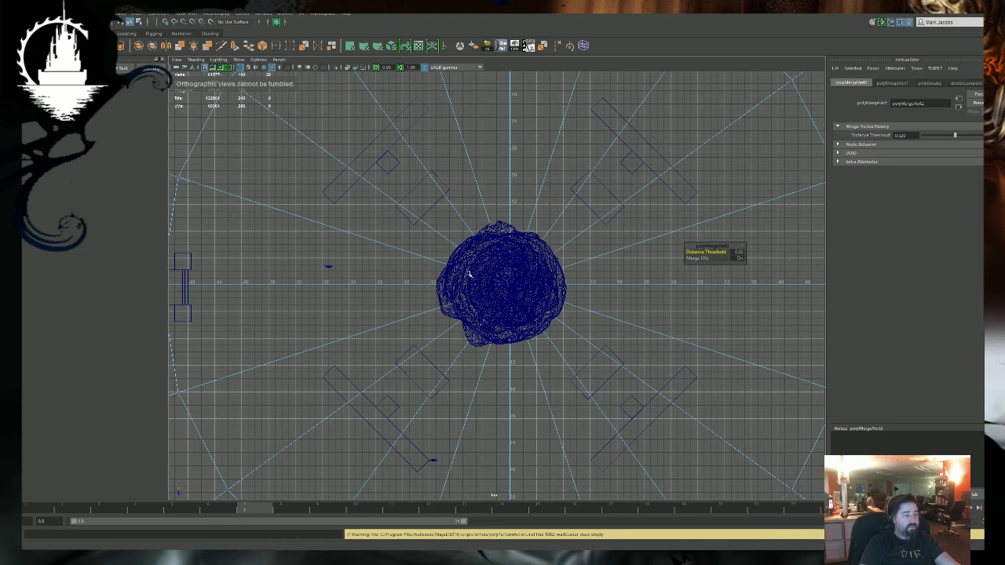
pyautogui.press('r')
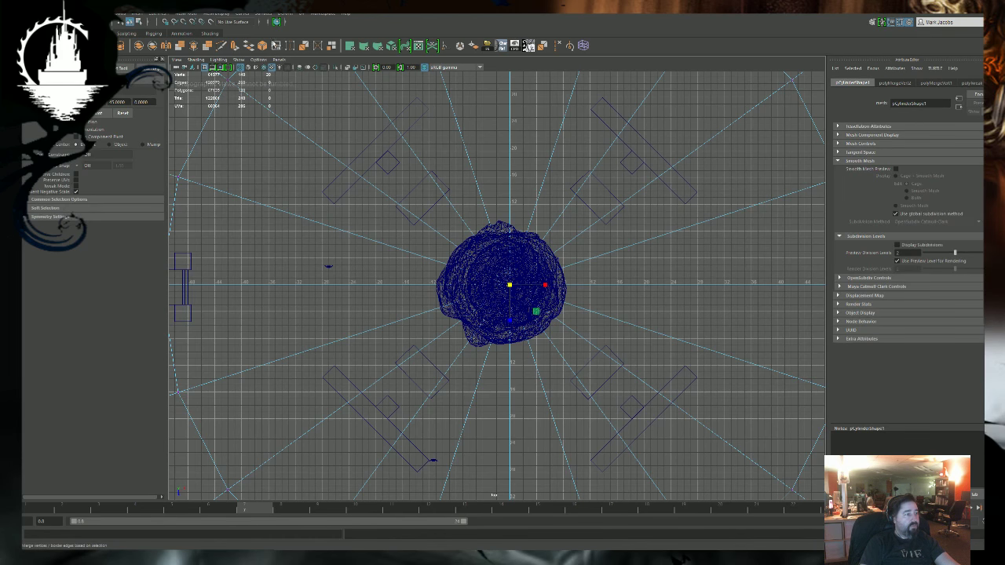
pyautogui.click(276, 46)
pyautogui.click(276, 46)
pyautogui.click(276, 45)
pyautogui.keyDown('alt'); pyautogui.moveTo(715, 270); pyautogui.dragTo(713, 281, button='middle'); pyautogui.keyUp('alt')
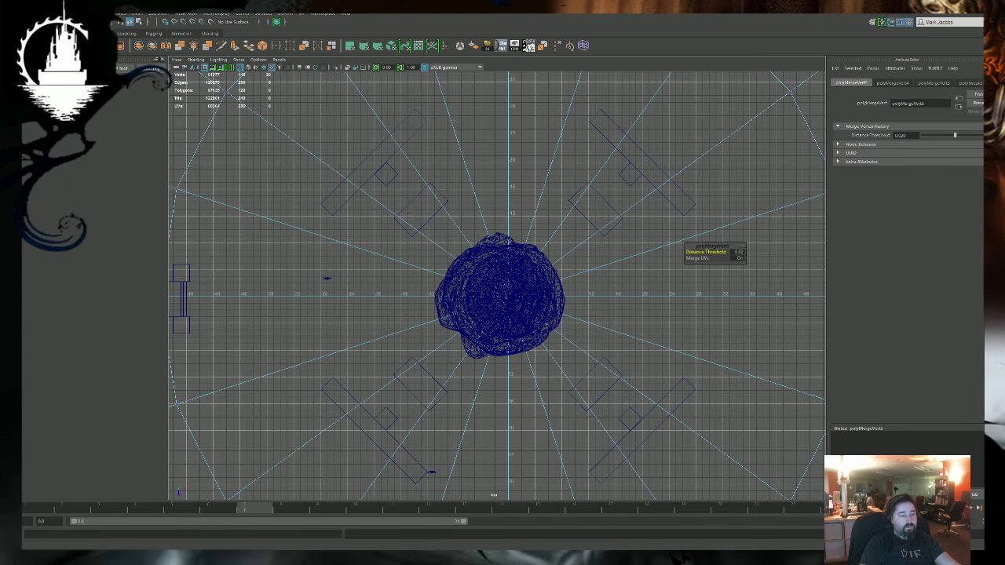
# Return to the perspective view and import POP_Left_Gate.FBX from the POP_Gates folder.
pyautogui.press('space')
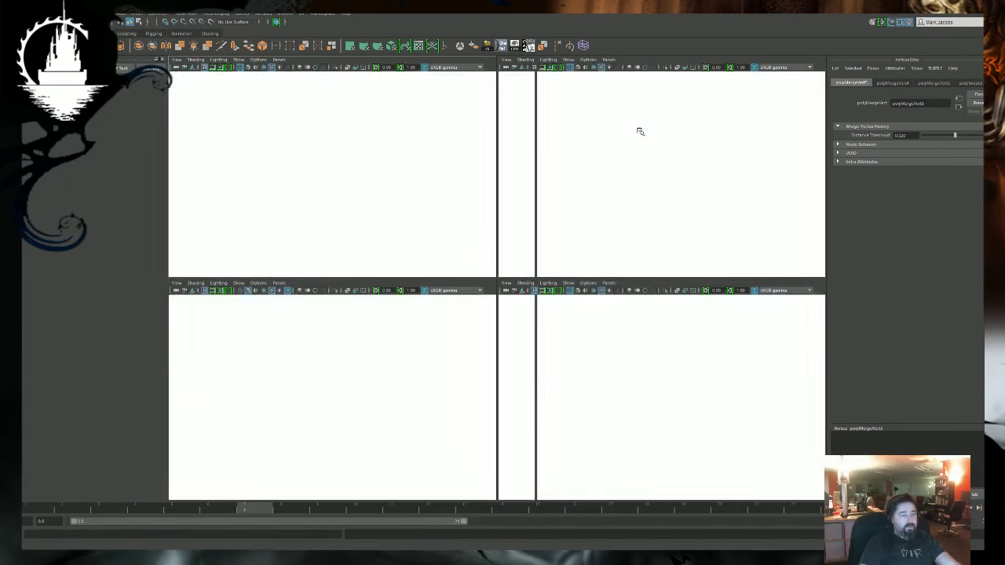
pyautogui.keyDown('alt'); pyautogui.moveTo(614, 244); pyautogui.dragTo(291, 225, button='right'); pyautogui.keyUp('alt')
pyautogui.press('space')
pyautogui.keyDown('alt'); pyautogui.moveTo(570, 313); pyautogui.dragTo(450, 269, button='right'); pyautogui.keyUp('alt')
pyautogui.click(29, 13)
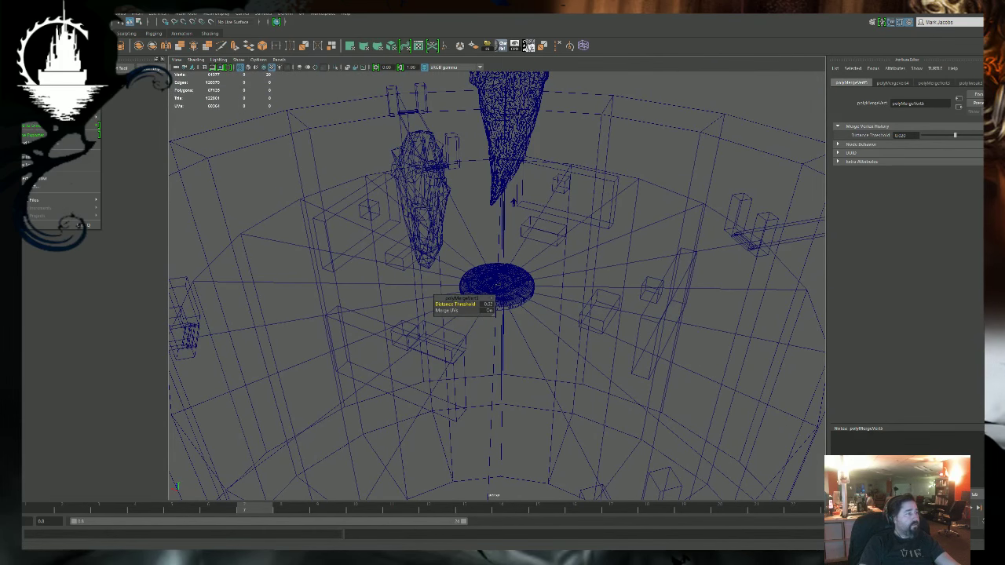
pyautogui.click(31, 135)
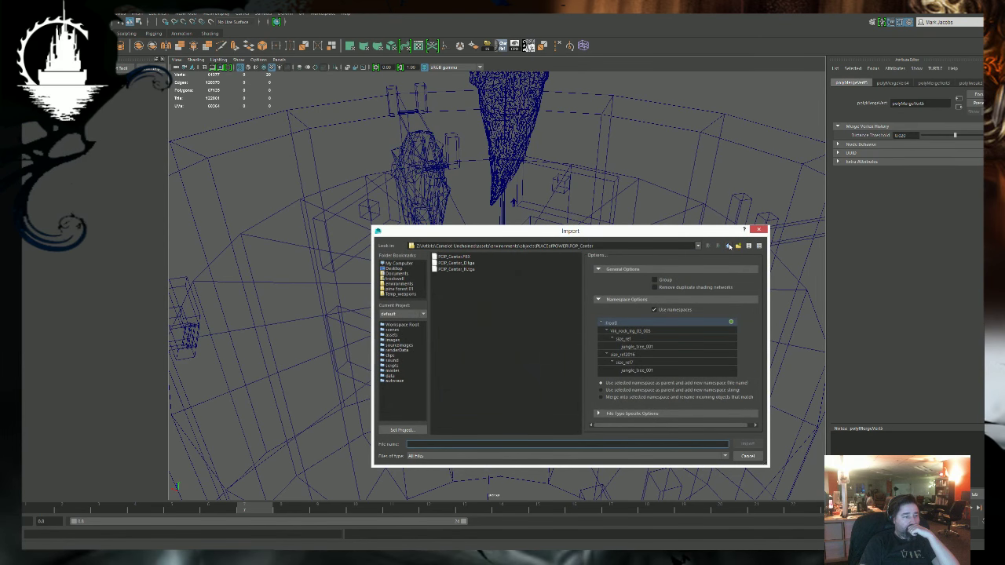
pyautogui.click(729, 245)
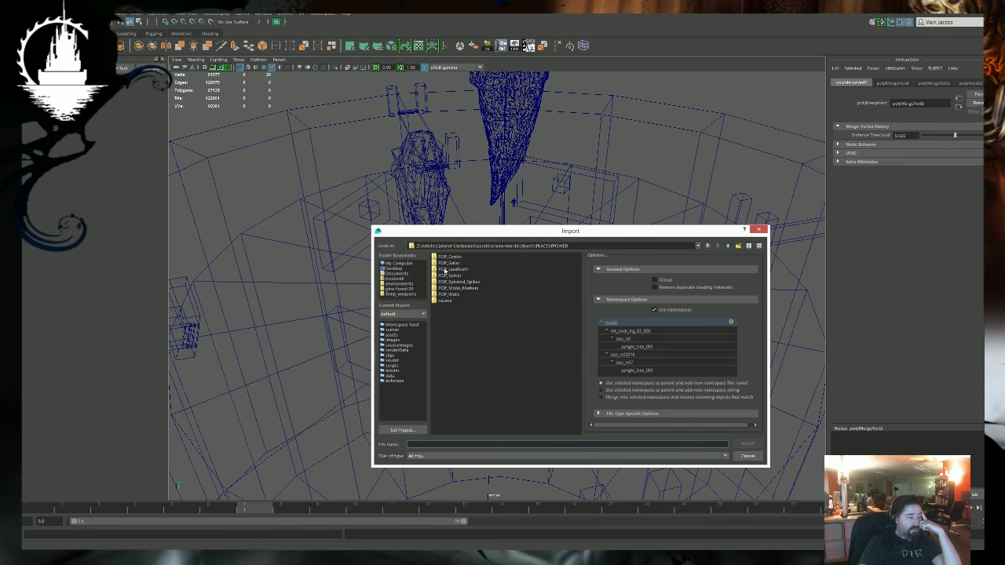
pyautogui.doubleClick(446, 263)
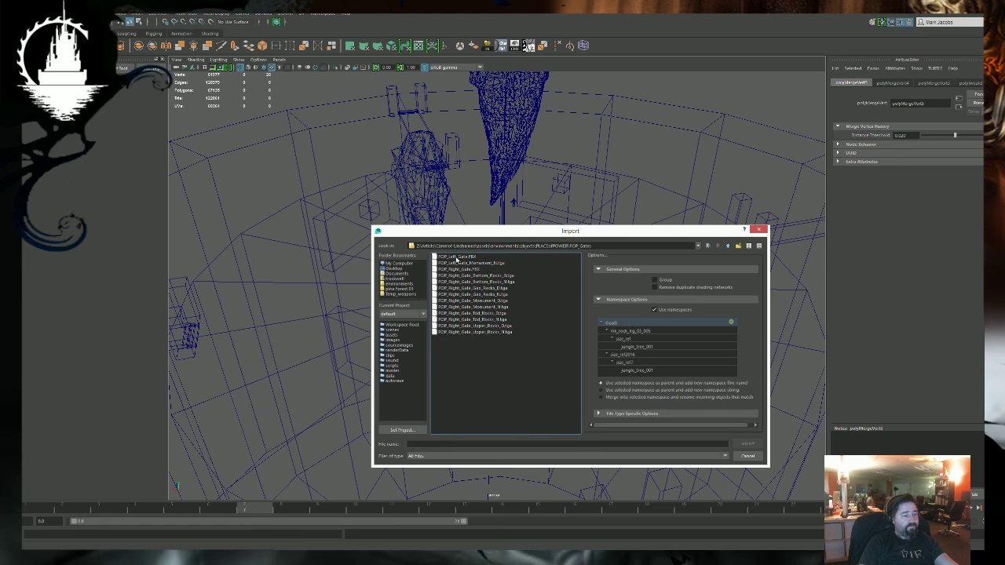
pyautogui.click(456, 258)
pyautogui.click(748, 443)
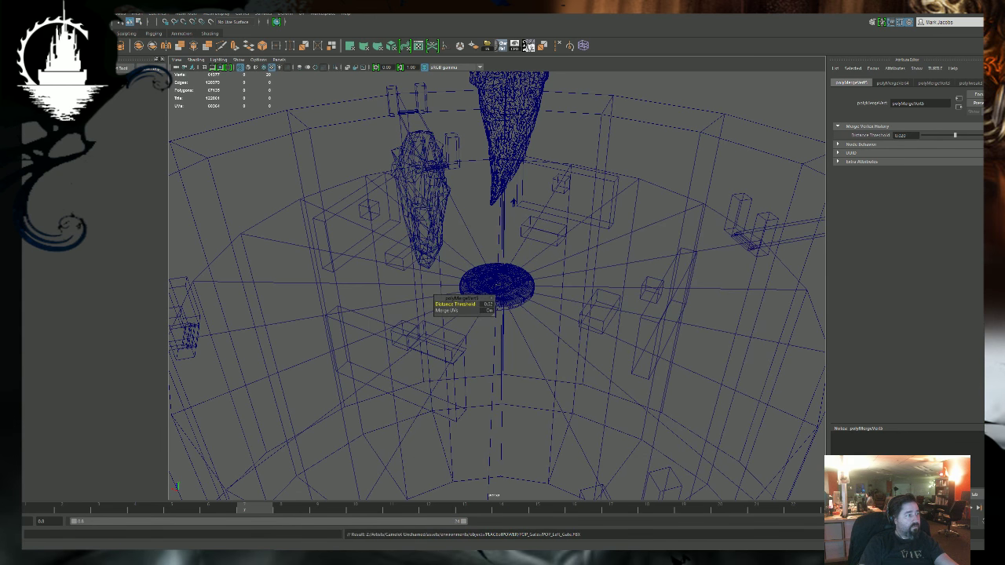
# Import POP_Right_Gate.FBX from the POP_Gates folder and bring the tiny imported gates at the arena centre into view.
pyautogui.click(47, 93)
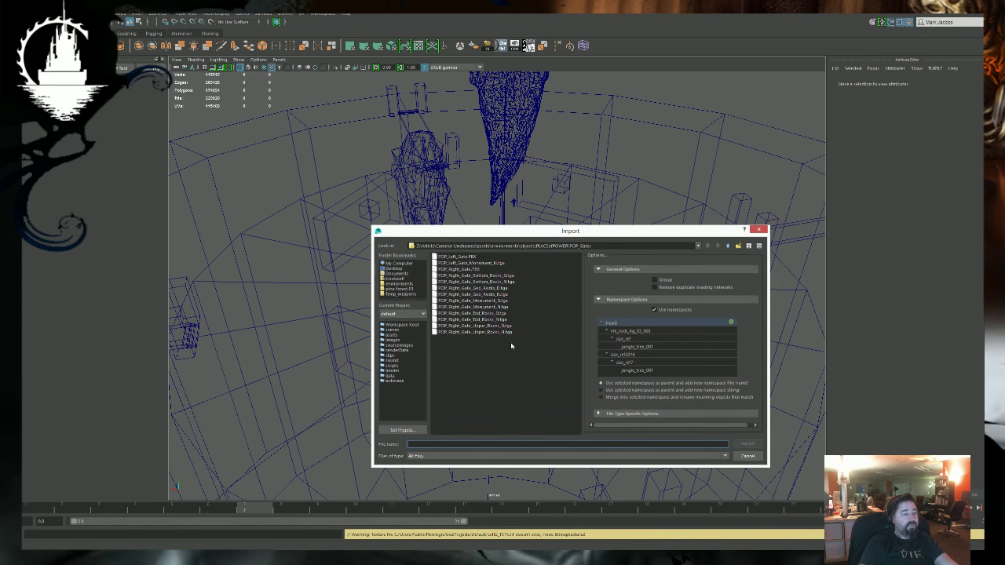
pyautogui.doubleClick(463, 270)
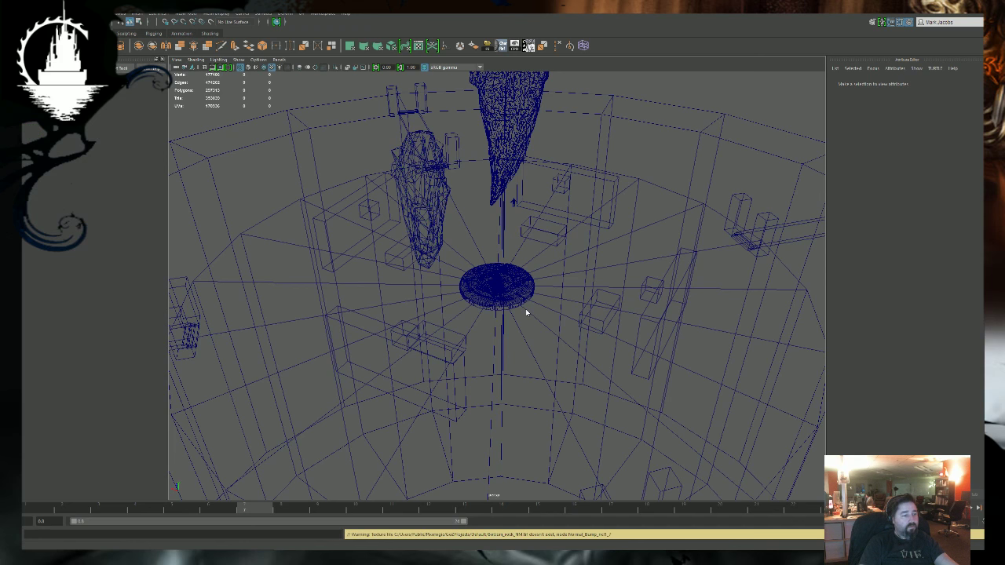
pyautogui.hotkey('ctrl', 'o')
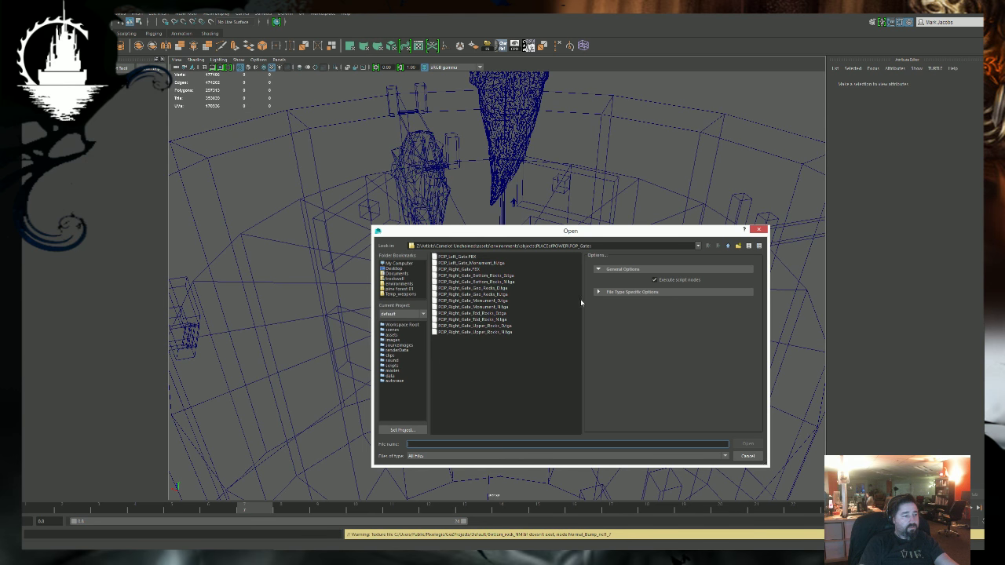
pyautogui.click(760, 231)
pyautogui.scroll(10, 429, 347)
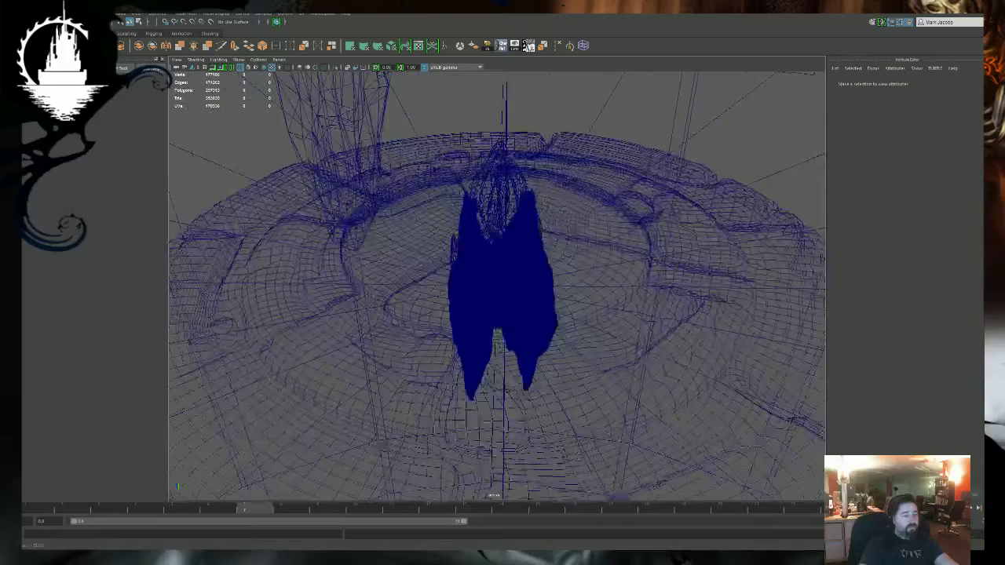
# Select the lower rocks of both imported gates and add the left upper rock, leaving out the dais.
pyautogui.keyDown('alt'); pyautogui.moveTo(416, 353); pyautogui.dragTo(530, 289); pyautogui.keyUp('alt')
pyautogui.click(549, 321)
pyautogui.keyDown('alt'); pyautogui.moveTo(515, 408); pyautogui.dragTo(473, 417); pyautogui.keyUp('alt')
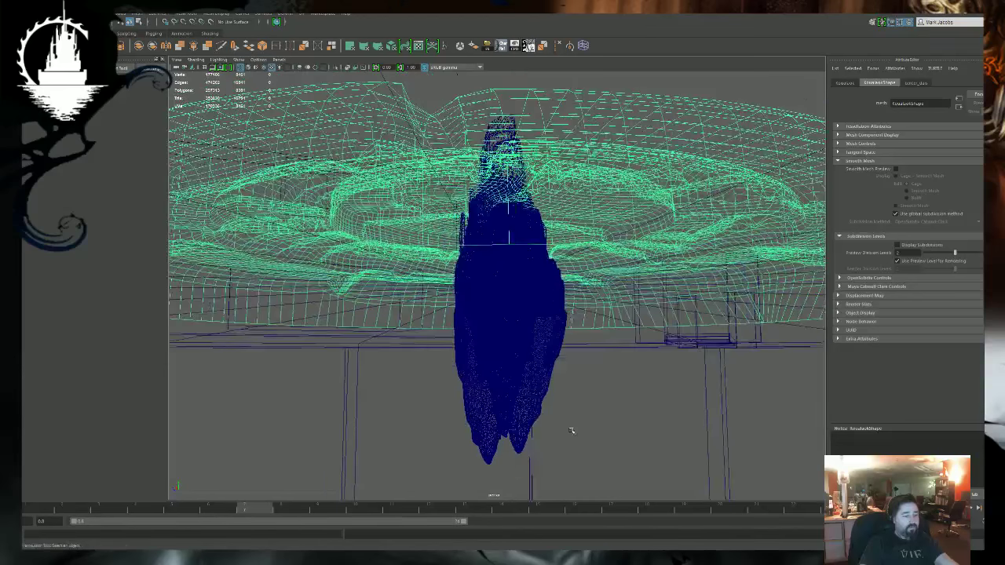
pyautogui.moveTo(571, 430); pyautogui.dragTo(502, 457)
pyautogui.keyDown('ctrl'); pyautogui.moveTo(565, 471); pyautogui.dragTo(524, 485); pyautogui.keyUp('ctrl')
pyautogui.keyDown('alt'); pyautogui.moveTo(638, 396); pyautogui.dragTo(628, 456); pyautogui.keyUp('alt')
pyautogui.keyDown('alt'); pyautogui.moveTo(628, 455); pyautogui.dragTo(672, 413, button='right'); pyautogui.keyUp('alt')
pyautogui.keyDown('alt'); pyautogui.moveTo(671, 413); pyautogui.dragTo(542, 347); pyautogui.keyUp('alt')
pyautogui.keyDown('shift'); pyautogui.click(535, 339); pyautogui.keyUp('shift')
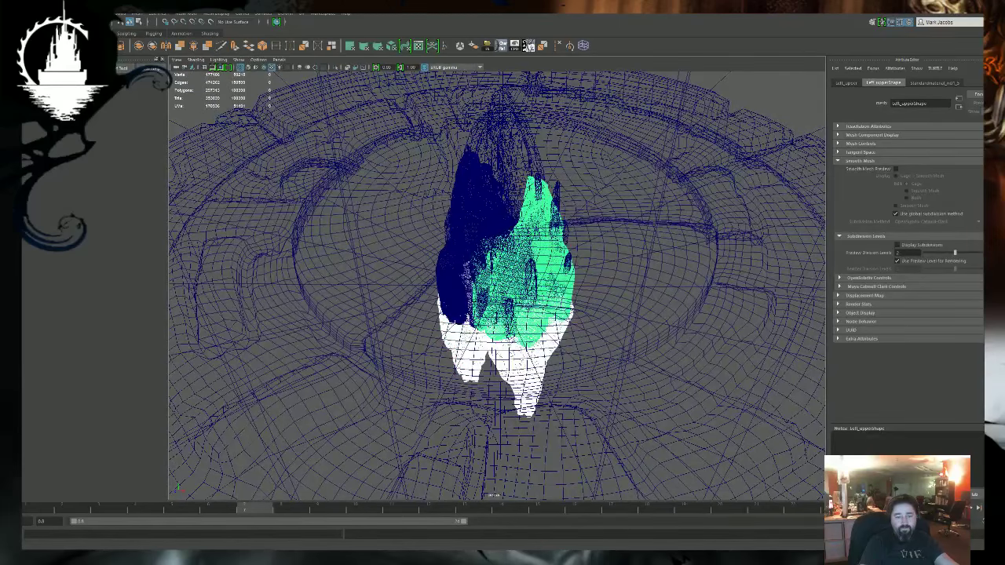
# Add the gates' remaining folded rocks, upper rock and small surrounding rocks to the selection, restoring it after a mis-selection.
pyautogui.click(487, 285)
pyautogui.hotkey('ctrl', 'z')
pyautogui.keyDown('alt'); pyautogui.moveTo(487, 401); pyautogui.dragTo(571, 340); pyautogui.keyUp('alt')
pyautogui.keyDown('shift'); pyautogui.click(443, 288); pyautogui.keyUp('shift')
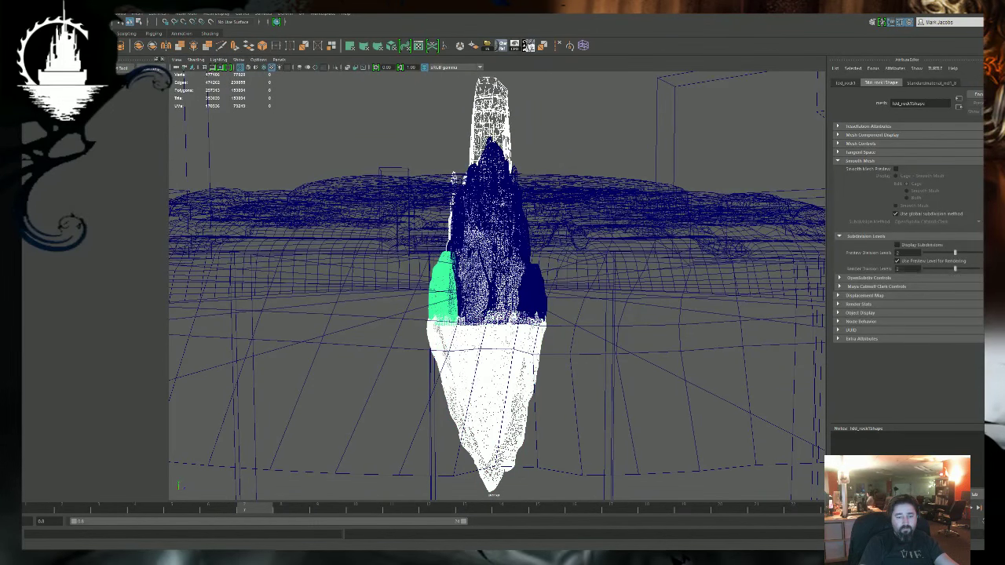
pyautogui.keyDown('shift'); pyautogui.click(503, 274); pyautogui.keyUp('shift')
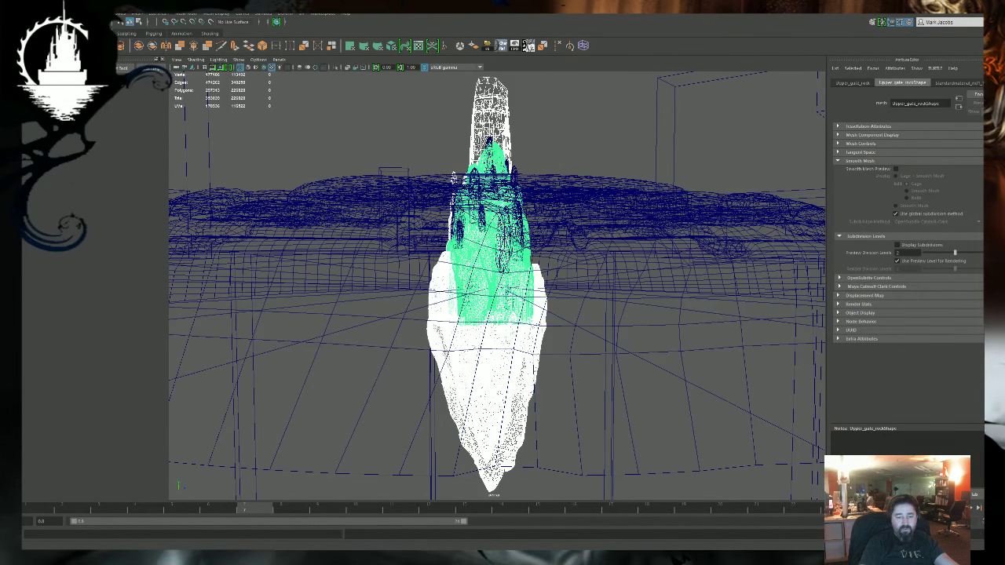
pyautogui.keyDown('shift'); pyautogui.click(502, 251); pyautogui.keyUp('shift')
pyautogui.keyDown('shift'); pyautogui.click(516, 223); pyautogui.keyUp('shift')
pyautogui.keyDown('shift'); pyautogui.click(458, 229); pyautogui.keyUp('shift')
pyautogui.keyDown('alt'); pyautogui.moveTo(579, 296); pyautogui.dragTo(565, 296, button='right'); pyautogui.keyUp('alt')
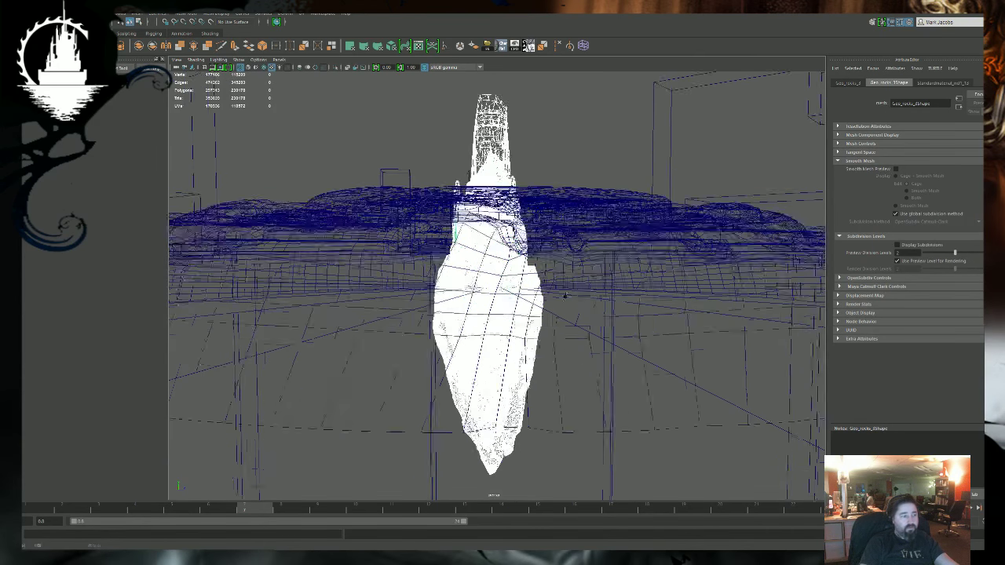
# Show the scene shaded with textures and scale all the selected gate pieces up uniformly to arena size.
pyautogui.keyDown('alt'); pyautogui.moveTo(565, 295); pyautogui.dragTo(419, 348); pyautogui.keyUp('alt')
pyautogui.press('6')
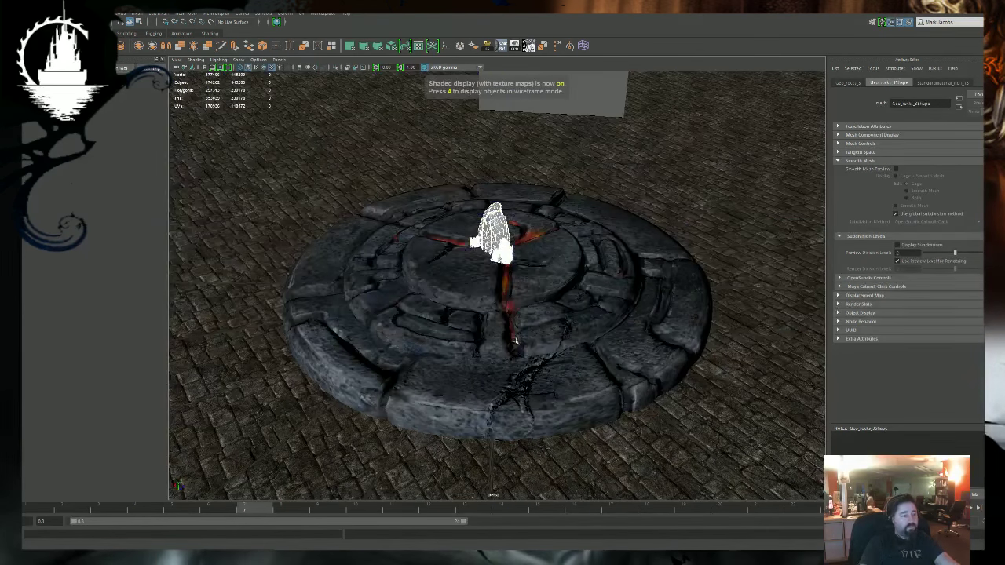
pyautogui.press('w')
pyautogui.moveTo(498, 288); pyautogui.dragTo(653, 292)
pyautogui.keyDown('alt'); pyautogui.moveTo(655, 345); pyautogui.dragTo(608, 366, button='right'); pyautogui.keyUp('alt')
pyautogui.keyDown('alt'); pyautogui.moveTo(607, 365); pyautogui.dragTo(600, 259); pyautogui.keyUp('alt')
pyautogui.keyDown('alt'); pyautogui.moveTo(601, 259); pyautogui.dragTo(604, 137, button='right'); pyautogui.keyUp('alt')
# Raise the enlarged gate pieces and move them sideways, away from the arena centre, into open space above the arena ring.
pyautogui.press('w')
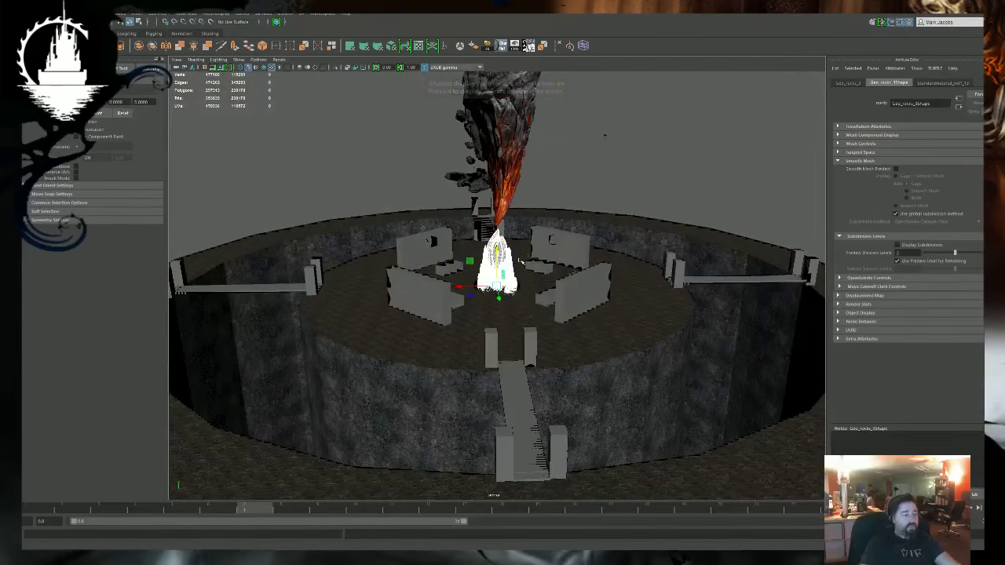
pyautogui.moveTo(496, 140); pyautogui.dragTo(496, 118)
pyautogui.moveTo(457, 158); pyautogui.dragTo(251, 158)
pyautogui.press('f')
pyautogui.keyDown('alt'); pyautogui.moveTo(537, 318); pyautogui.dragTo(499, 337); pyautogui.keyUp('alt')
pyautogui.keyDown('alt'); pyautogui.moveTo(498, 338); pyautogui.dragTo(528, 339, button='right'); pyautogui.keyUp('alt')
pyautogui.moveTo(528, 339)
pyautogui.keyDown('alt'); pyautogui.mouseDown()
pyautogui.moveTo(543, 330)
pyautogui.moveTo(530, 347)
pyautogui.mouseUp(); pyautogui.keyUp('alt')
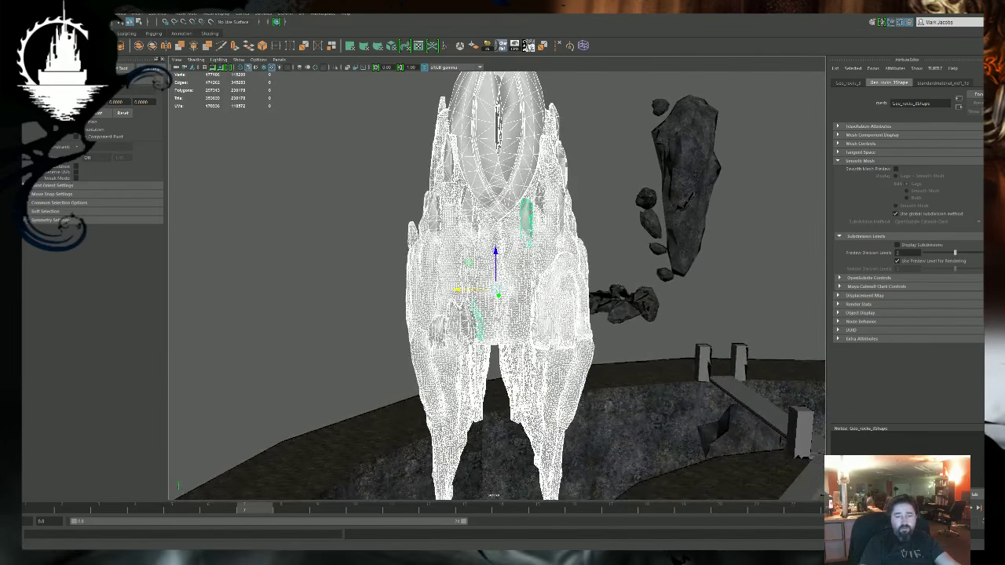
# Select only the left gate's arch, upper and lower rocks and small rocks, and move them apart from the right gate.
pyautogui.click(442, 110)
pyautogui.keyDown('shift'); pyautogui.click(436, 175); pyautogui.keyUp('shift')
pyautogui.keyDown('shift'); pyautogui.click(413, 237); pyautogui.keyUp('shift')
pyautogui.keyDown('shift'); pyautogui.click(452, 325); pyautogui.keyUp('shift')
pyautogui.keyDown('shift'); pyautogui.click(480, 150); pyautogui.keyUp('shift')
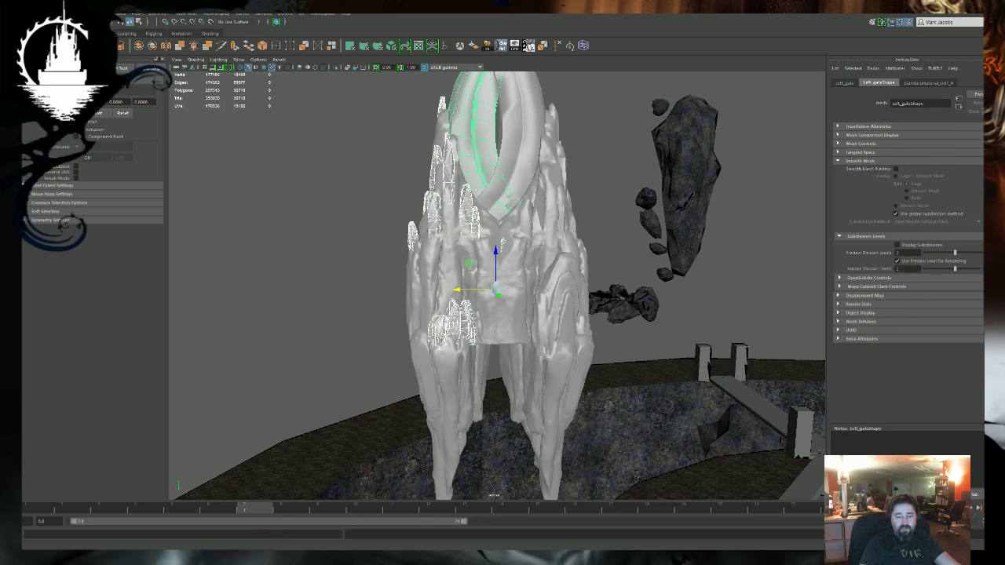
pyautogui.keyDown('shift'); pyautogui.click(461, 253); pyautogui.keyUp('shift')
pyautogui.keyDown('shift'); pyautogui.click(448, 374); pyautogui.keyUp('shift')
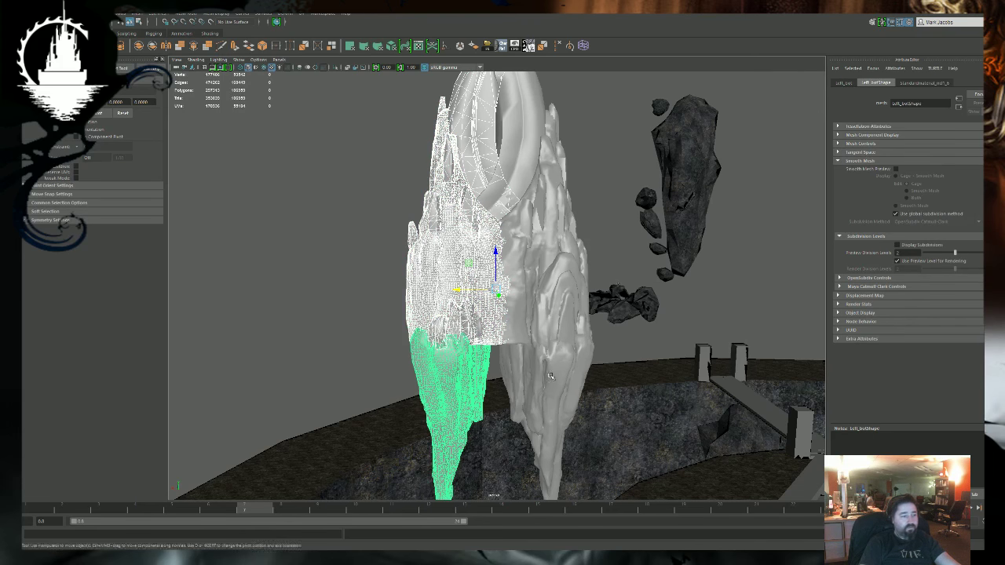
pyautogui.moveTo(457, 291); pyautogui.dragTo(647, 378)
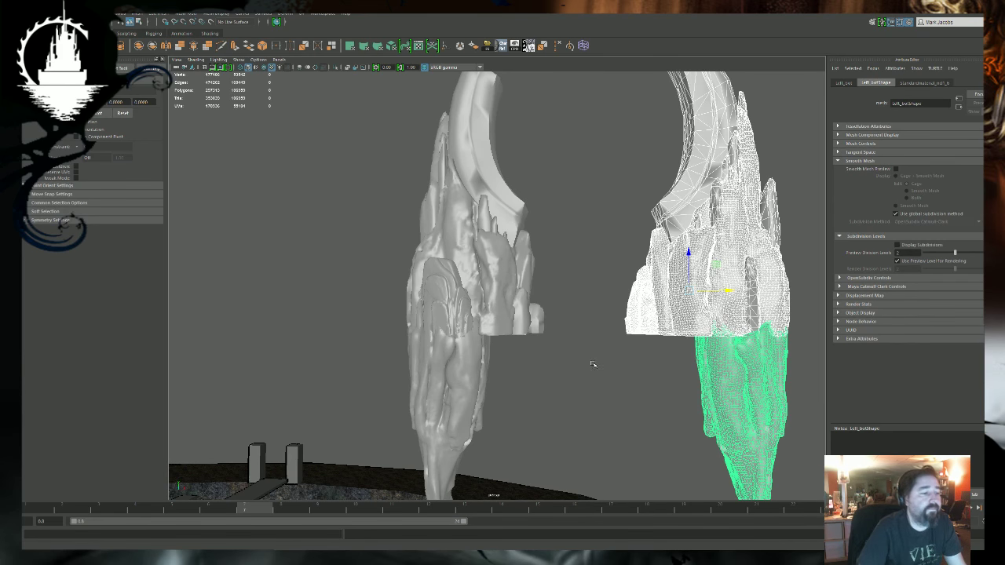
# Examine the separated gate halves from several angles, including the folded rock on the right gate.
pyautogui.moveTo(560, 288)
pyautogui.keyDown('alt'); pyautogui.mouseDown()
pyautogui.moveTo(615, 283)
pyautogui.moveTo(549, 287)
pyautogui.mouseUp(); pyautogui.keyUp('alt')
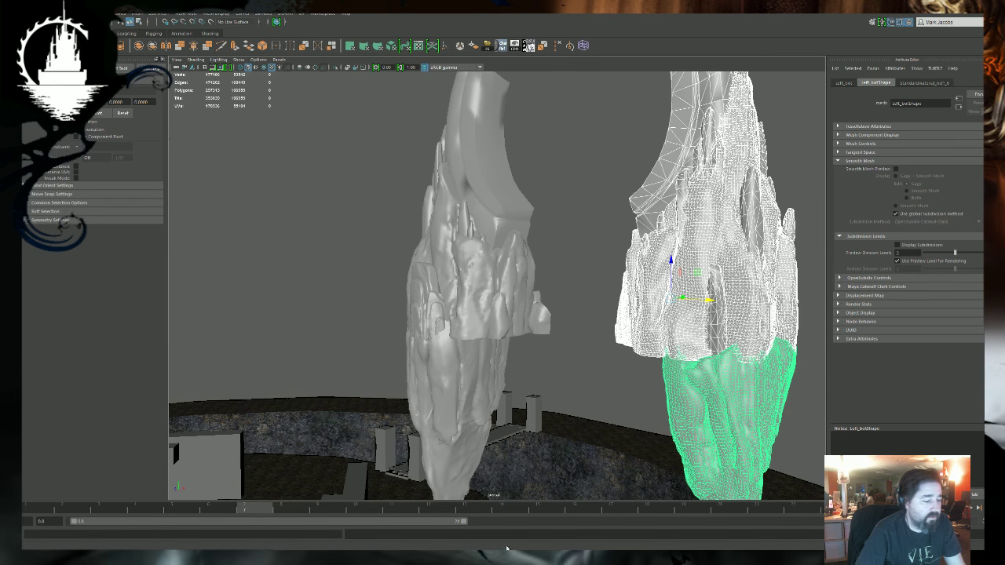
pyautogui.keyDown('alt'); pyautogui.moveTo(506, 269); pyautogui.dragTo(565, 248); pyautogui.keyUp('alt')
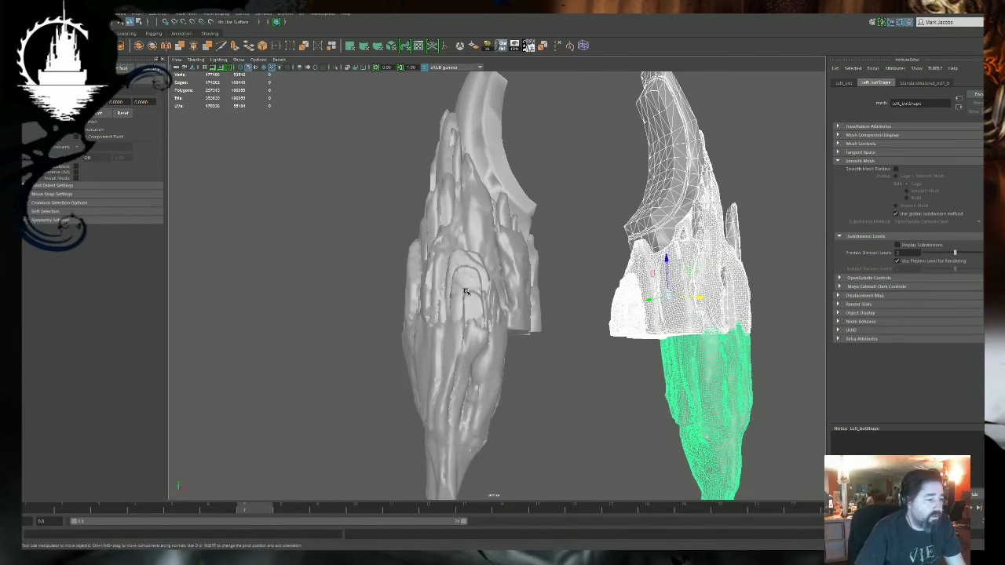
pyautogui.click(467, 289)
pyautogui.press('f')
pyautogui.keyDown('alt'); pyautogui.moveTo(471, 291); pyautogui.dragTo(520, 304); pyautogui.keyUp('alt')
pyautogui.keyDown('alt'); pyautogui.moveTo(520, 303); pyautogui.dragTo(234, 290, button='right'); pyautogui.keyUp('alt')
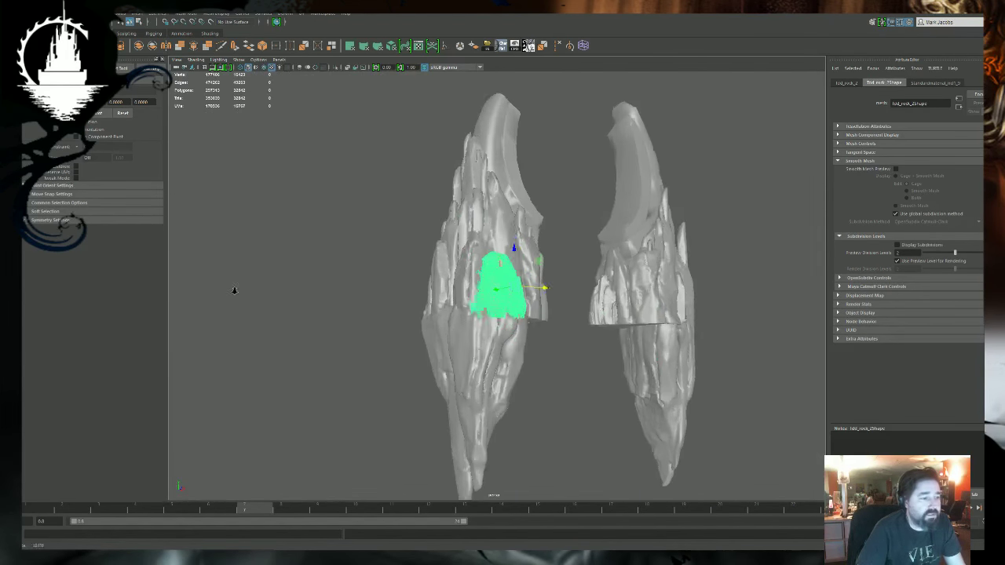
pyautogui.keyDown('alt'); pyautogui.moveTo(233, 290); pyautogui.dragTo(224, 365, button='middle'); pyautogui.keyUp('alt')
pyautogui.keyDown('alt'); pyautogui.moveTo(440, 306); pyautogui.dragTo(551, 346); pyautogui.keyUp('alt')
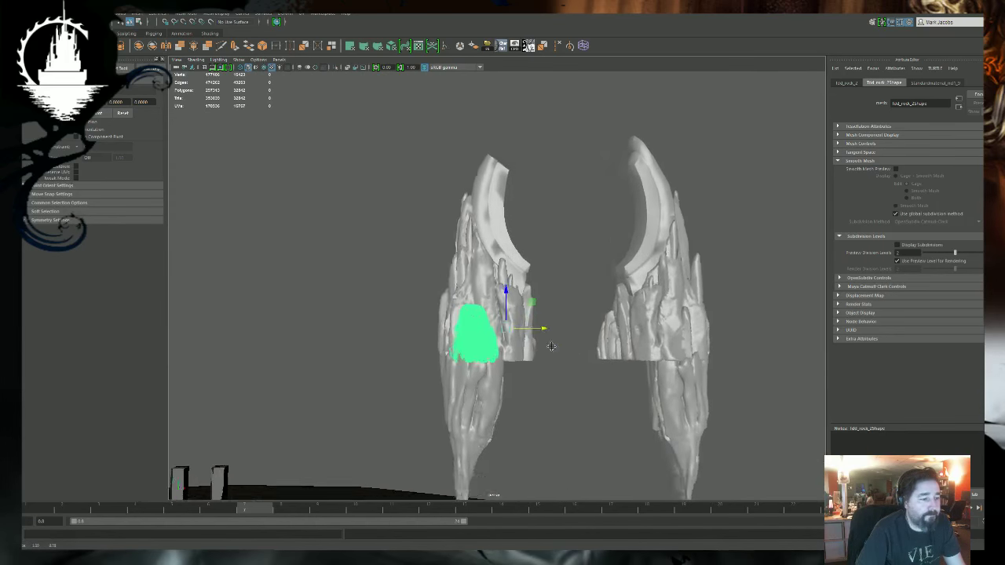
pyautogui.keyDown('alt'); pyautogui.moveTo(551, 346); pyautogui.dragTo(493, 291, button='middle'); pyautogui.keyUp('alt')
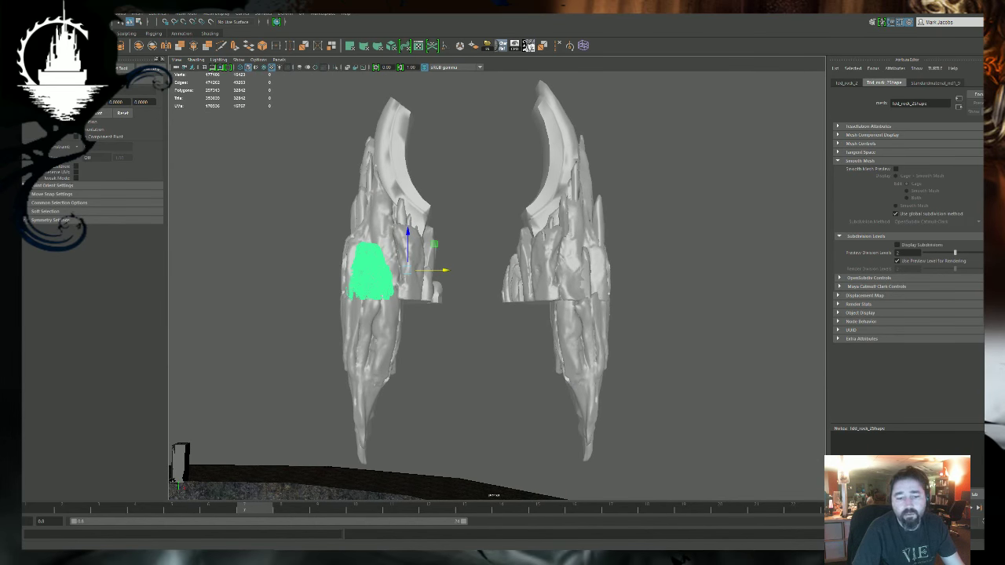
pyautogui.keyDown('alt'); pyautogui.moveTo(479, 231); pyautogui.dragTo(496, 270); pyautogui.keyUp('alt')
pyautogui.keyDown('alt'); pyautogui.moveTo(496, 271); pyautogui.dragTo(387, 171, button='right'); pyautogui.keyUp('alt')
# Group all pieces of the right gate, and group all pieces of the left gate separately.
pyautogui.keyDown('alt'); pyautogui.moveTo(392, 184); pyautogui.dragTo(464, 334); pyautogui.keyUp('alt')
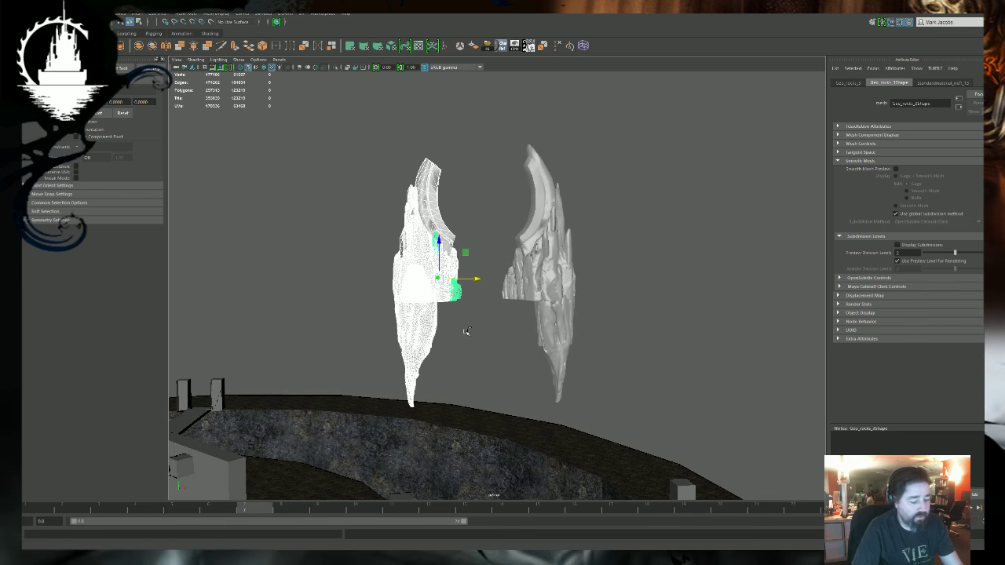
pyautogui.hotkey('ctrl', 'g')
pyautogui.moveTo(504, 191); pyautogui.dragTo(657, 383)
pyautogui.hotkey('ctrl', 'g')
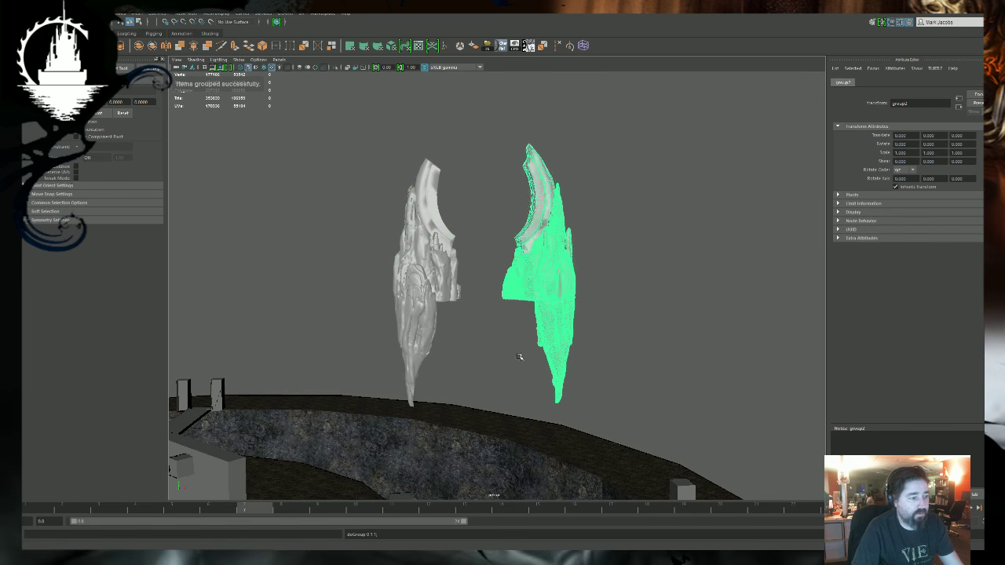
# Select the parent groups of both gate halves and combine them into one overall gate group.
pyautogui.keyDown('alt'); pyautogui.moveTo(519, 357); pyautogui.dragTo(529, 355); pyautogui.keyUp('alt')
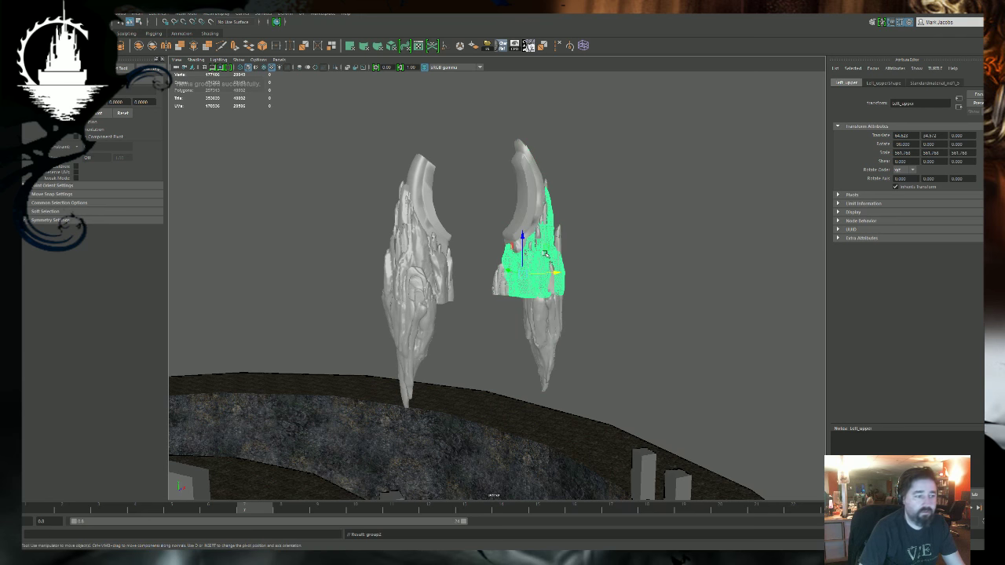
pyautogui.keyDown('alt'); pyautogui.moveTo(491, 342); pyautogui.dragTo(515, 346); pyautogui.keyUp('alt')
pyautogui.press('w')
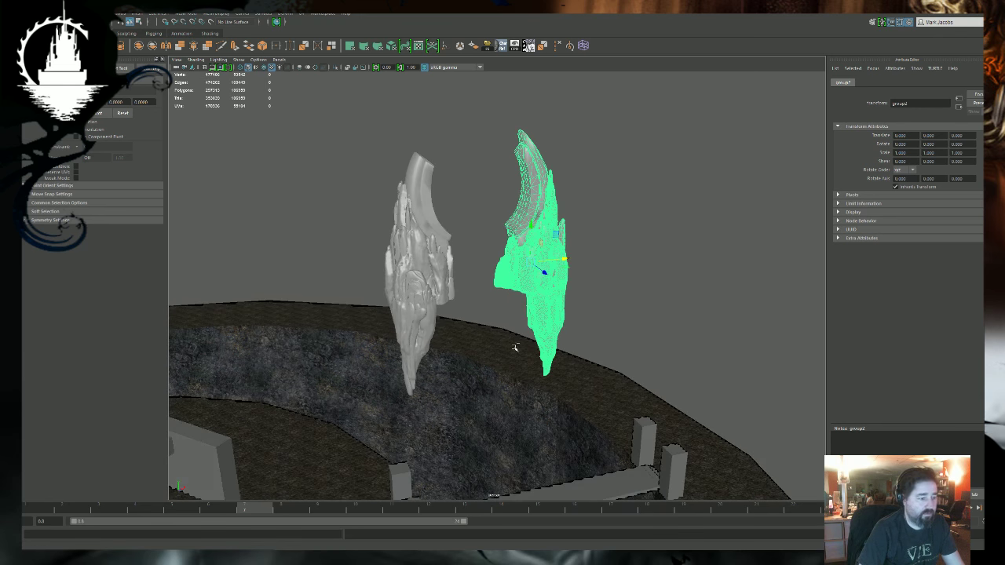
pyautogui.keyDown('alt'); pyautogui.moveTo(565, 295); pyautogui.dragTo(447, 257, button='right'); pyautogui.keyUp('alt')
pyautogui.moveTo(396, 193); pyautogui.dragTo(626, 301)
pyautogui.press('Up')
pyautogui.keyDown('alt'); pyautogui.moveTo(505, 299); pyautogui.dragTo(503, 263); pyautogui.keyUp('alt')
pyautogui.click(542, 330)
pyautogui.press('Up')
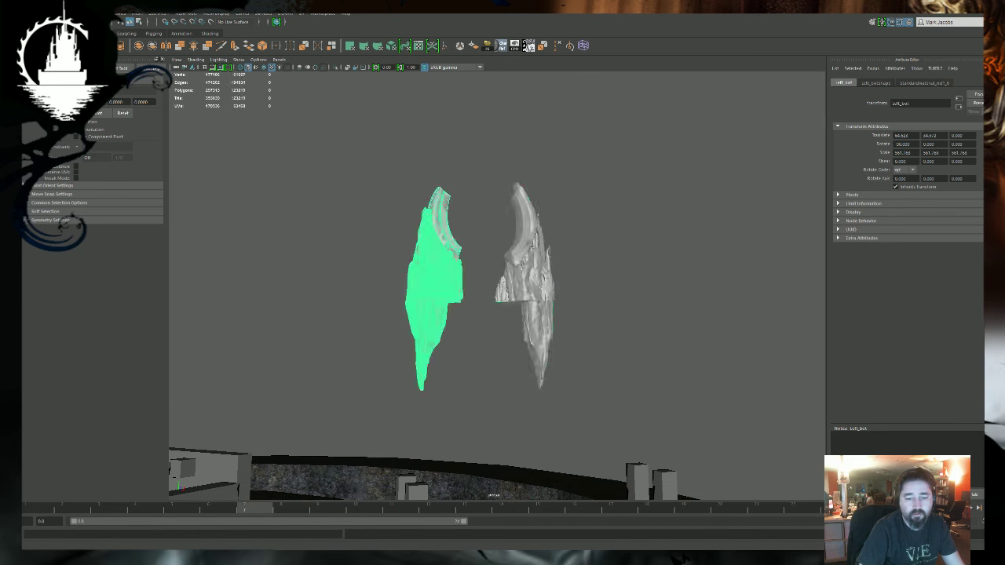
pyautogui.hotkey('ctrl', 'g')
# Rotate the combined gate group about a quarter turn around the vertical axis, checking its alignment with the bridge from above.
pyautogui.keyDown('alt'); pyautogui.moveTo(507, 258); pyautogui.dragTo(459, 302); pyautogui.keyUp('alt')
pyautogui.press('e')
pyautogui.press('space')
pyautogui.press('space')
pyautogui.keyDown('alt'); pyautogui.moveTo(512, 233); pyautogui.dragTo(662, 320, button='right'); pyautogui.keyUp('alt')
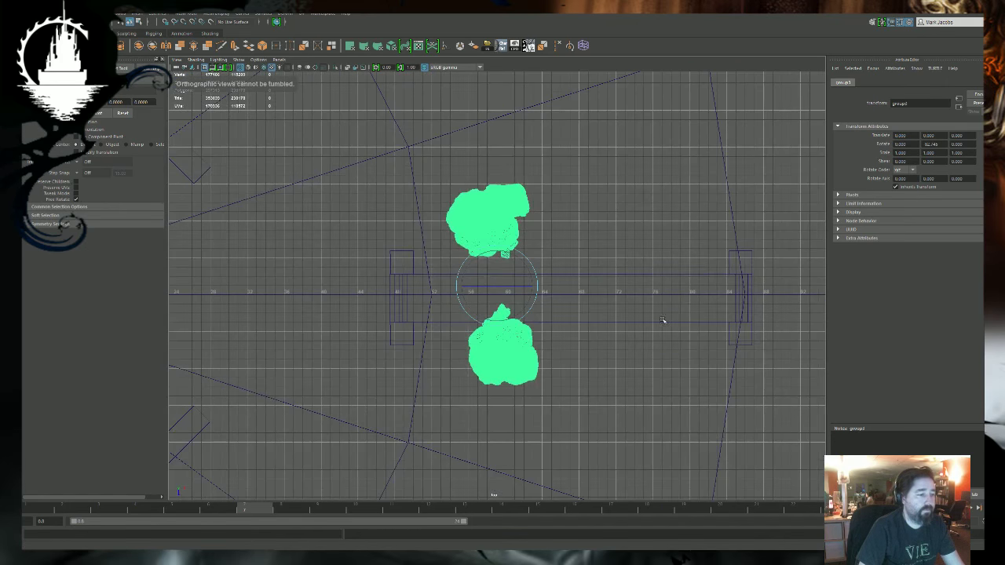
pyautogui.press('space')
pyautogui.press('space')
pyautogui.keyDown('alt'); pyautogui.moveTo(543, 356); pyautogui.dragTo(580, 287); pyautogui.keyUp('alt')
# Lower the gate group beside the bridge until its rocks reach the arena floor level.
pyautogui.press('w')
pyautogui.keyDown('alt'); pyautogui.moveTo(497, 255); pyautogui.dragTo(518, 436); pyautogui.keyUp('alt')
pyautogui.keyDown('alt'); pyautogui.moveTo(529, 399); pyautogui.dragTo(567, 363); pyautogui.keyUp('alt')
pyautogui.keyDown('alt'); pyautogui.moveTo(567, 363); pyautogui.dragTo(591, 392, button='right'); pyautogui.keyUp('alt')
pyautogui.keyDown('alt'); pyautogui.moveTo(592, 393); pyautogui.dragTo(589, 454, button='middle'); pyautogui.keyUp('alt')
pyautogui.moveTo(526, 365); pyautogui.dragTo(552, 212, button='middle')
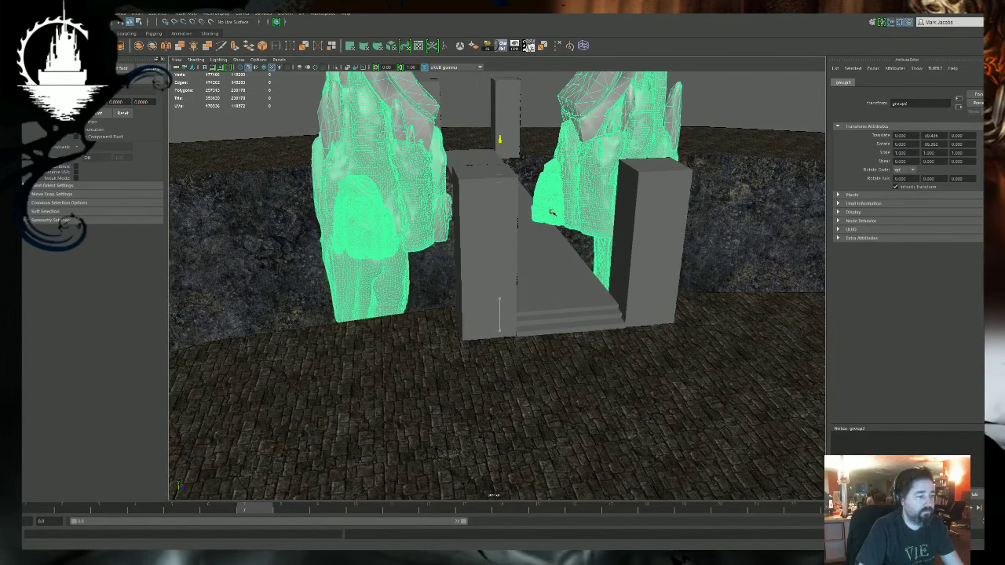
pyautogui.keyDown('alt'); pyautogui.moveTo(571, 245); pyautogui.dragTo(565, 296); pyautogui.keyUp('alt')
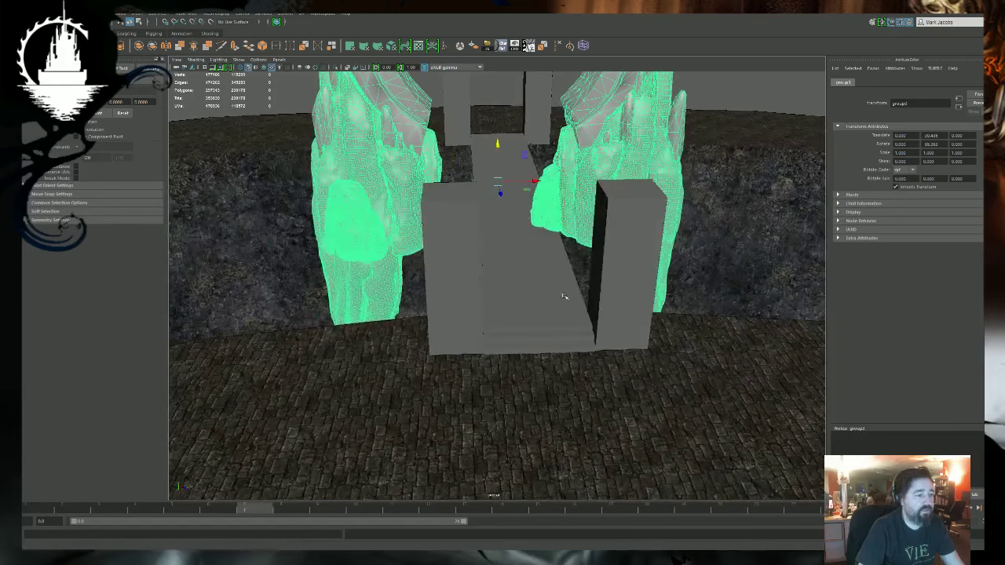
# Scale the gate group down uniformly to less than half size, then lower it and shift it across to straddle the bridge.
pyautogui.press('r')
pyautogui.moveTo(499, 182); pyautogui.dragTo(361, 194)
pyautogui.keyDown('alt'); pyautogui.moveTo(363, 198); pyautogui.dragTo(365, 302, button='middle'); pyautogui.keyUp('alt')
pyautogui.keyDown('alt'); pyautogui.moveTo(369, 337); pyautogui.dragTo(685, 358); pyautogui.keyUp('alt')
pyautogui.press('w')
pyautogui.moveTo(496, 250); pyautogui.dragTo(495, 281)
pyautogui.moveTo(461, 315); pyautogui.dragTo(423, 316)
pyautogui.press('r')
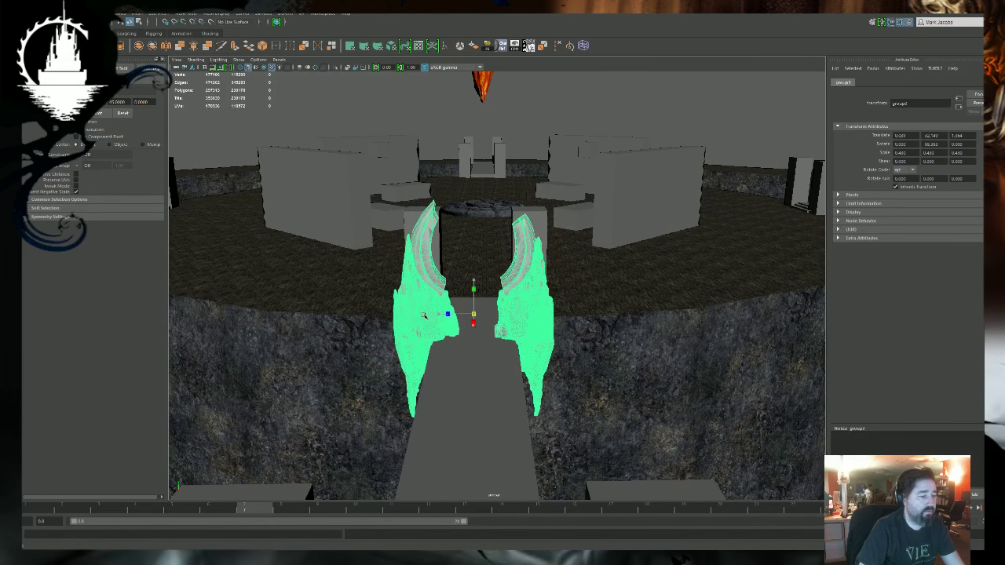
# Move the gate group along the bridge to just in front of the placeholder pillars at its inner end.
pyautogui.press('w')
pyautogui.keyDown('alt'); pyautogui.moveTo(581, 333); pyautogui.dragTo(451, 378); pyautogui.keyUp('alt')
pyautogui.moveTo(532, 299); pyautogui.dragTo(688, 294)
pyautogui.keyDown('alt'); pyautogui.moveTo(456, 411); pyautogui.dragTo(583, 360); pyautogui.keyUp('alt')
pyautogui.keyDown('alt'); pyautogui.moveTo(583, 360); pyautogui.dragTo(645, 468, button='right'); pyautogui.keyUp('alt')
pyautogui.moveTo(646, 468); pyautogui.dragTo(629, 504, button='middle')
pyautogui.keyDown('alt'); pyautogui.moveTo(660, 369); pyautogui.dragTo(474, 377); pyautogui.keyUp('alt')
# Lower the gate group slightly onto the bridge surface and fine-tune its centring across the bridge.
pyautogui.press('f')
pyautogui.moveTo(474, 377); pyautogui.dragTo(482, 370, button='middle')
pyautogui.keyDown('alt'); pyautogui.moveTo(483, 370); pyautogui.dragTo(638, 357); pyautogui.keyUp('alt')
pyautogui.scroll(3, 639, 356)
pyautogui.moveTo(495, 248); pyautogui.dragTo(492, 271)
pyautogui.keyDown('alt'); pyautogui.moveTo(616, 351); pyautogui.dragTo(558, 370); pyautogui.keyUp('alt')
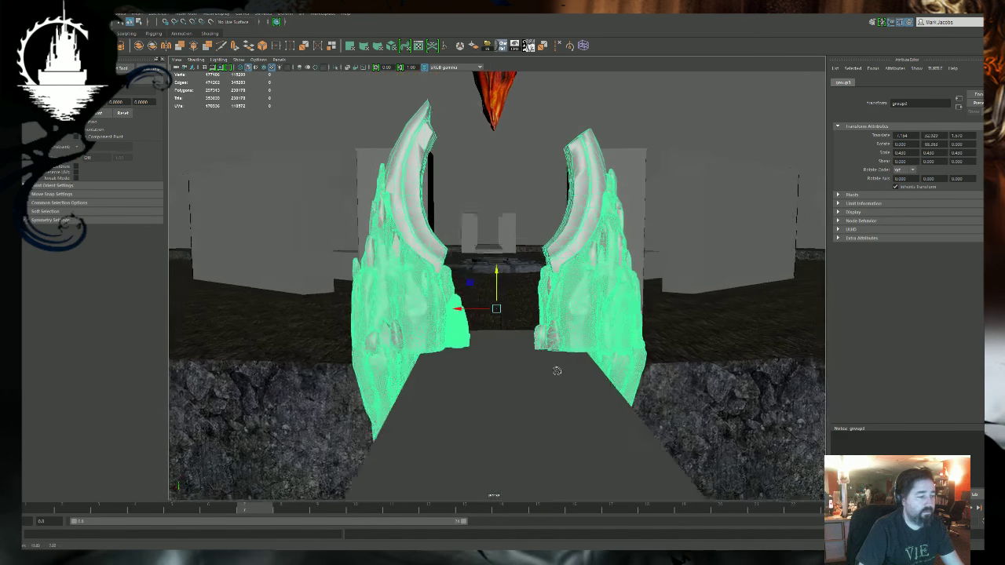
pyautogui.moveTo(461, 308); pyautogui.dragTo(468, 308)
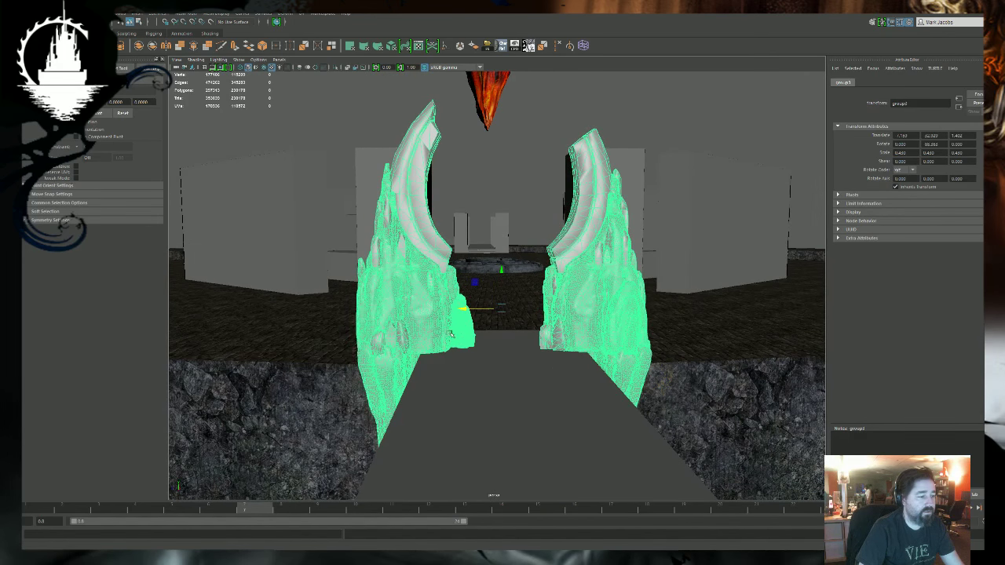
pyautogui.keyDown('alt'); pyautogui.moveTo(562, 314); pyautogui.dragTo(480, 376); pyautogui.keyUp('alt')
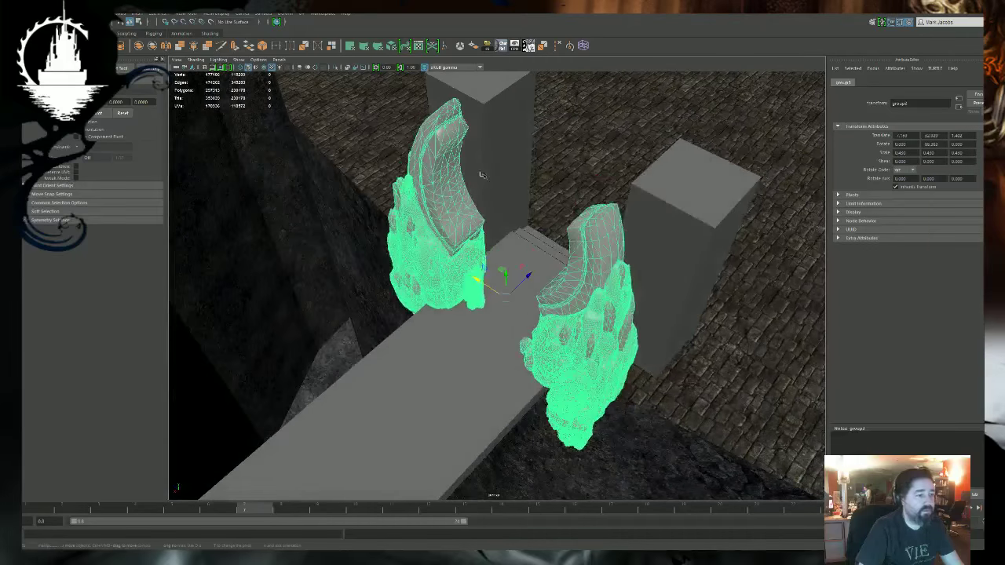
# Select a placeholder pillar behind the gate and examine how the gate halves fit against the pillars and bridge.
pyautogui.click(481, 175)
pyautogui.keyDown('alt'); pyautogui.moveTo(677, 294); pyautogui.dragTo(670, 269); pyautogui.keyUp('alt')
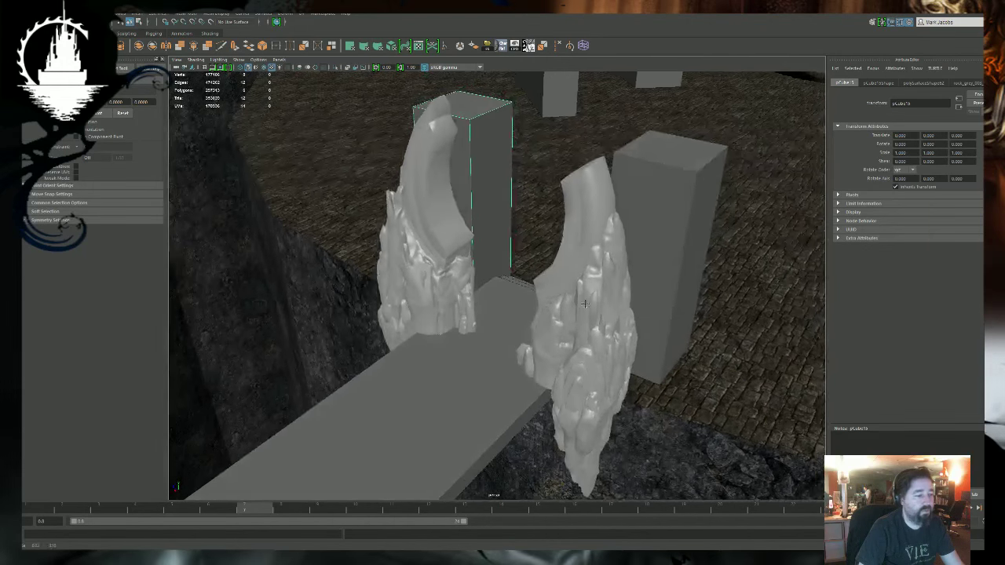
pyautogui.scroll(3, 620, 314)
pyautogui.keyDown('alt'); pyautogui.moveTo(578, 345); pyautogui.dragTo(572, 318); pyautogui.keyUp('alt')
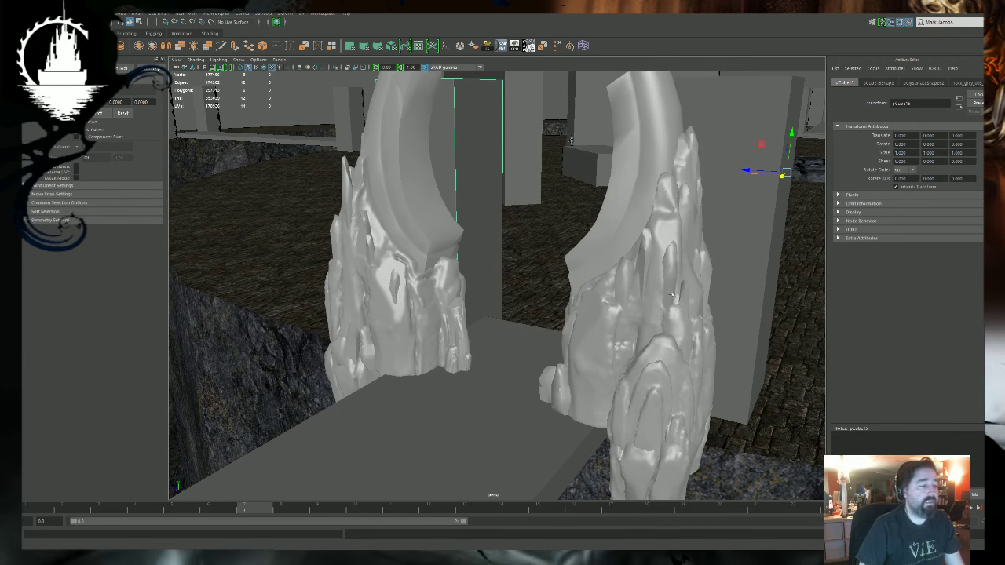
pyautogui.scroll(-10, 671, 294)
pyautogui.keyDown('alt'); pyautogui.moveTo(511, 291); pyautogui.dragTo(593, 318); pyautogui.keyUp('alt')
pyautogui.scroll(10, 546, 260)
# Select the right gate's curved arch with the Rotate tool and examine the gate's scale within the whole arena.
pyautogui.click(546, 260)
pyautogui.keyDown('alt'); pyautogui.moveTo(515, 357); pyautogui.dragTo(518, 318); pyautogui.keyUp('alt')
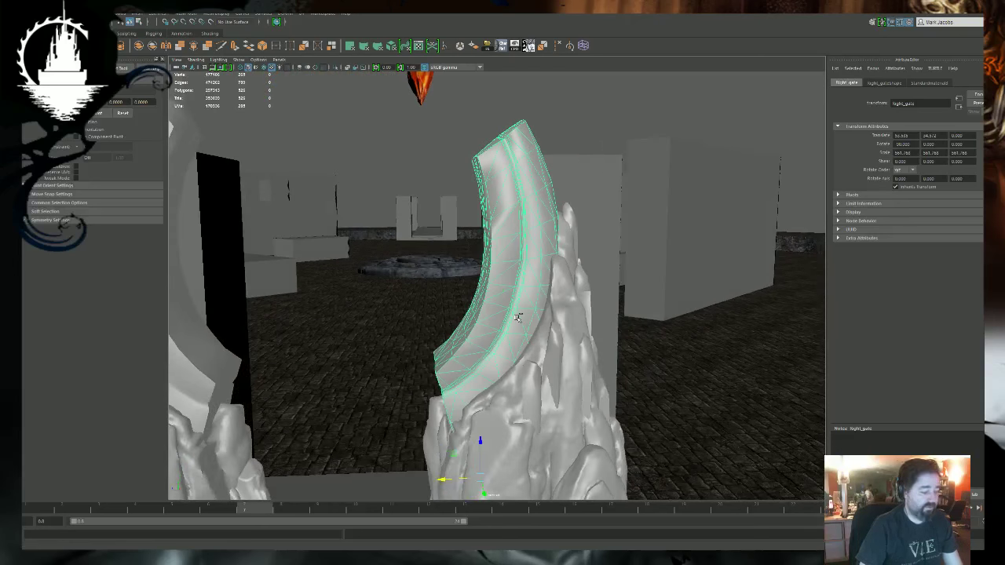
pyautogui.press('e')
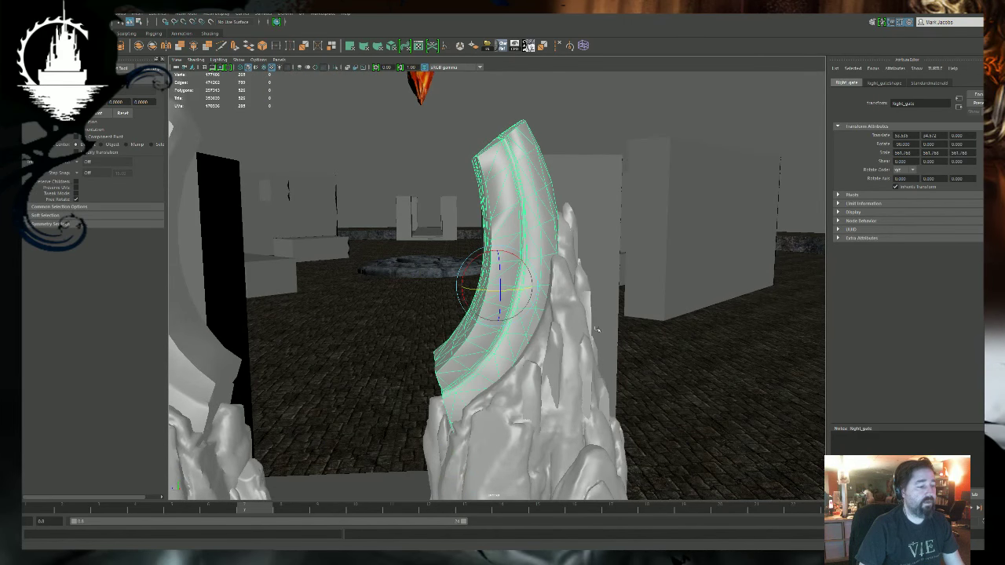
pyautogui.scroll(-5, 597, 329)
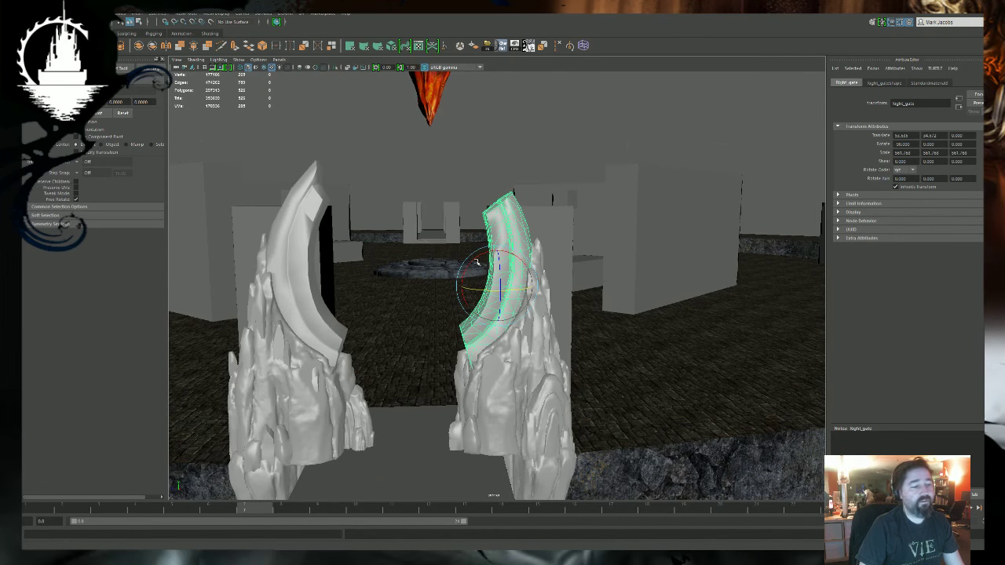
pyautogui.keyDown('alt'); pyautogui.moveTo(476, 292); pyautogui.dragTo(488, 323); pyautogui.keyUp('alt')
pyautogui.keyDown('alt'); pyautogui.moveTo(488, 323); pyautogui.dragTo(357, 275, button='right'); pyautogui.keyUp('alt')
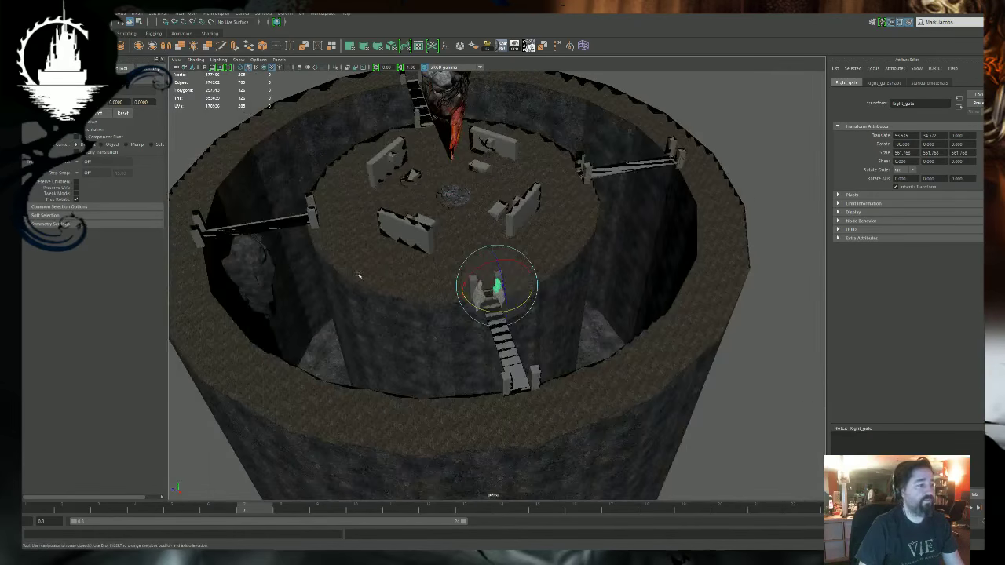
pyautogui.keyDown('alt'); pyautogui.moveTo(358, 276); pyautogui.dragTo(372, 316, button='middle'); pyautogui.keyUp('alt')
pyautogui.keyDown('alt'); pyautogui.moveTo(372, 316); pyautogui.dragTo(362, 259); pyautogui.keyUp('alt')
pyautogui.keyDown('alt'); pyautogui.moveTo(363, 259); pyautogui.dragTo(780, 382, button='right'); pyautogui.keyUp('alt')
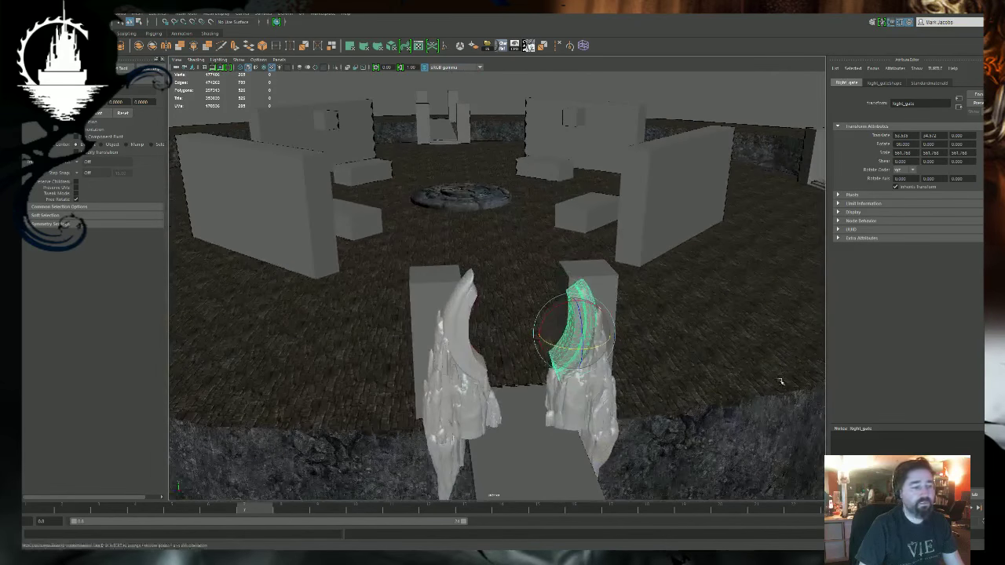
# Overlay wireframe on the shaded view, then select the left gate's upper rocks and try moving them sideways.
pyautogui.keyDown('alt'); pyautogui.moveTo(780, 381); pyautogui.dragTo(773, 302, button='middle'); pyautogui.keyUp('alt')
pyautogui.keyDown('alt'); pyautogui.moveTo(219, 290); pyautogui.dragTo(370, 339, button='right'); pyautogui.keyUp('alt')
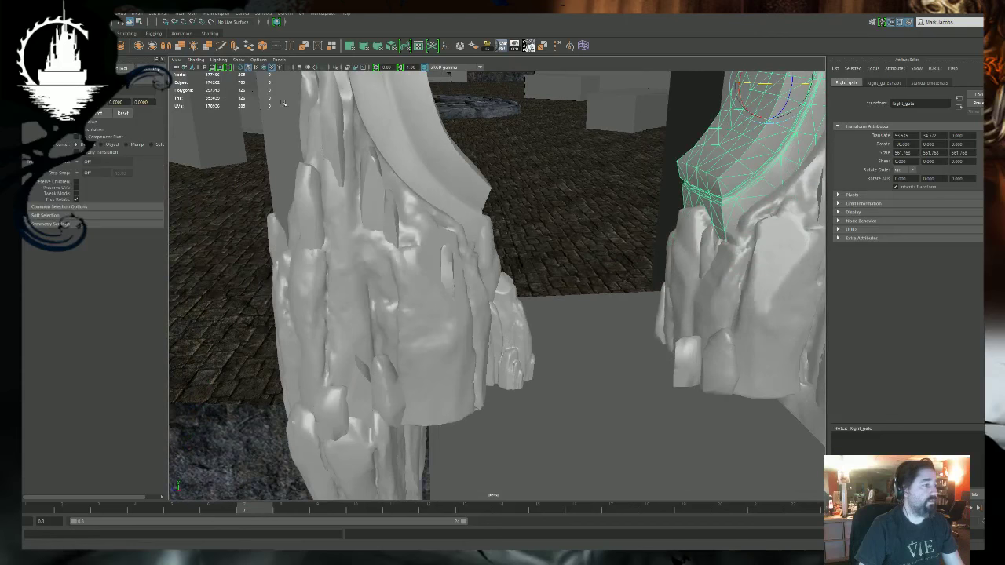
pyautogui.click(263, 70)
pyautogui.click(383, 392)
pyautogui.press('w')
pyautogui.moveTo(404, 311); pyautogui.dragTo(317, 315)
pyautogui.hotkey('ctrl', 'z')
# Examine the wireframed gate halves against the bridge, placeholder pillars and surrounding arena.
pyautogui.keyDown('alt'); pyautogui.moveTo(378, 353); pyautogui.dragTo(422, 359); pyautogui.keyUp('alt')
pyautogui.click(598, 343)
pyautogui.keyDown('alt'); pyautogui.moveTo(598, 343); pyautogui.dragTo(557, 352); pyautogui.keyUp('alt')
pyautogui.keyDown('alt'); pyautogui.moveTo(557, 351); pyautogui.dragTo(442, 390, button='right'); pyautogui.keyUp('alt')
pyautogui.keyDown('alt'); pyautogui.moveTo(441, 391); pyautogui.dragTo(414, 384); pyautogui.keyUp('alt')
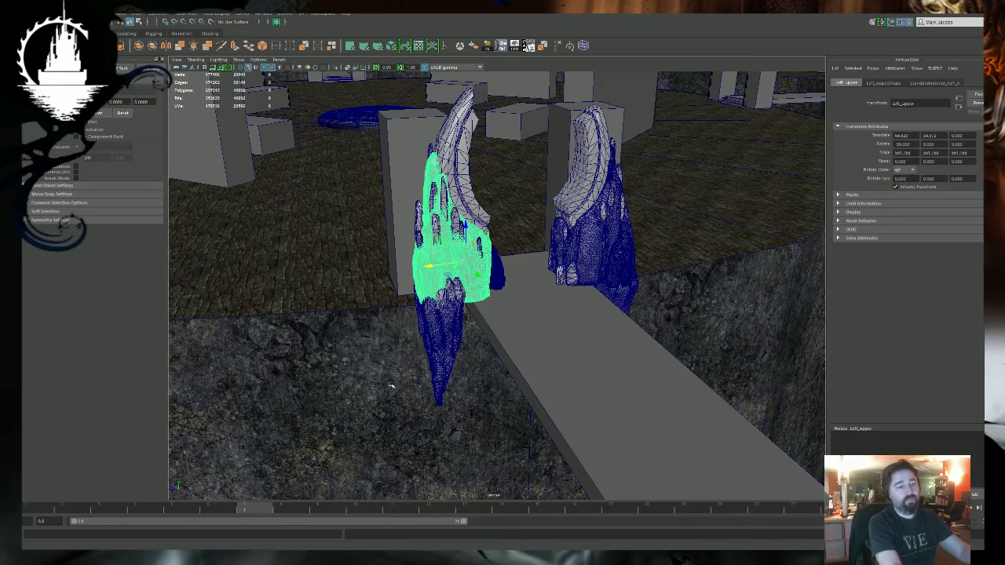
pyautogui.keyDown('alt'); pyautogui.moveTo(391, 384); pyautogui.dragTo(404, 324, button='right'); pyautogui.keyUp('alt')
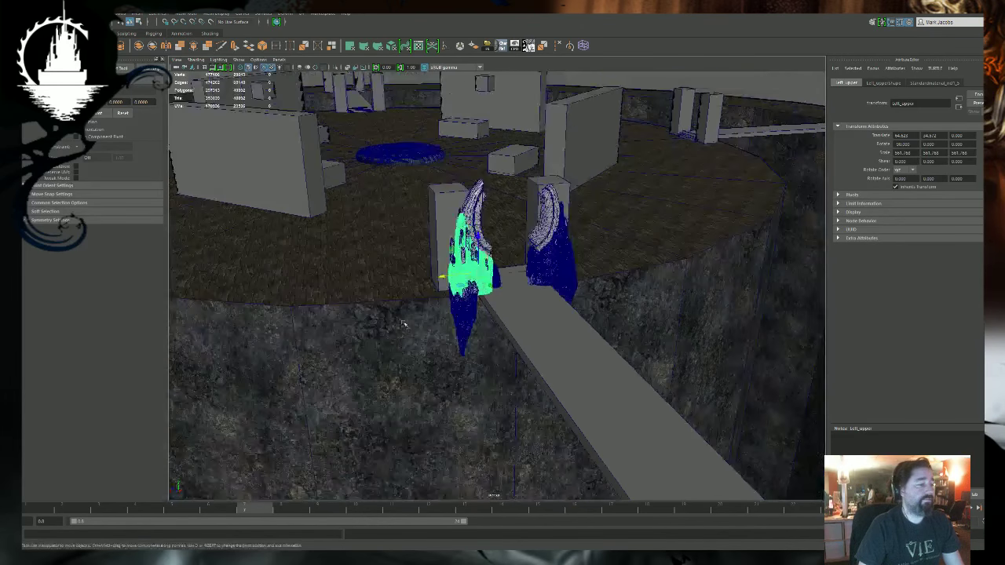
pyautogui.keyDown('alt'); pyautogui.moveTo(402, 324); pyautogui.dragTo(562, 374); pyautogui.keyUp('alt')
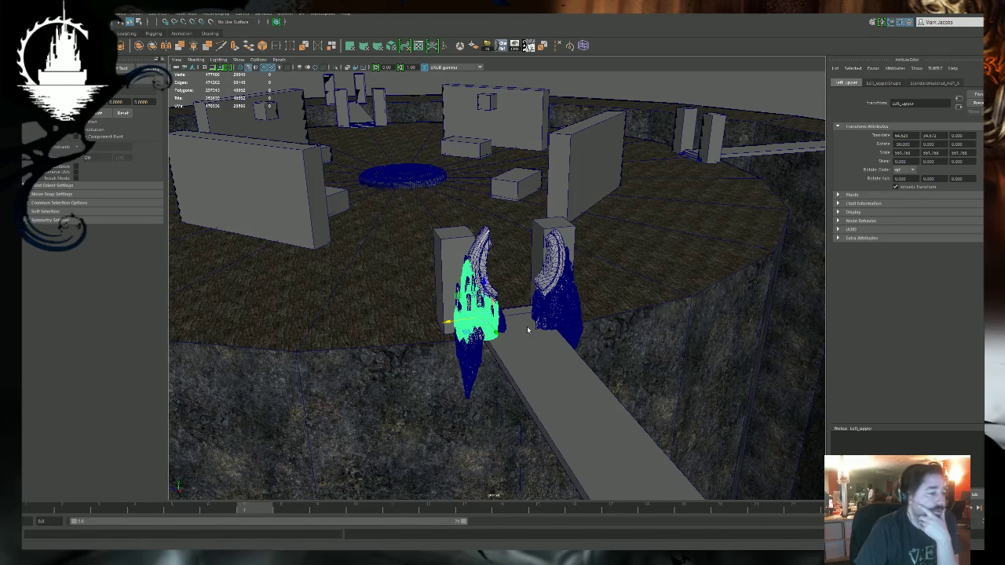
# Save the scene and import the spikes model from the POP_Spikes folder inside the Place of Power assets.
pyautogui.hotkey('ctrl', 'o')
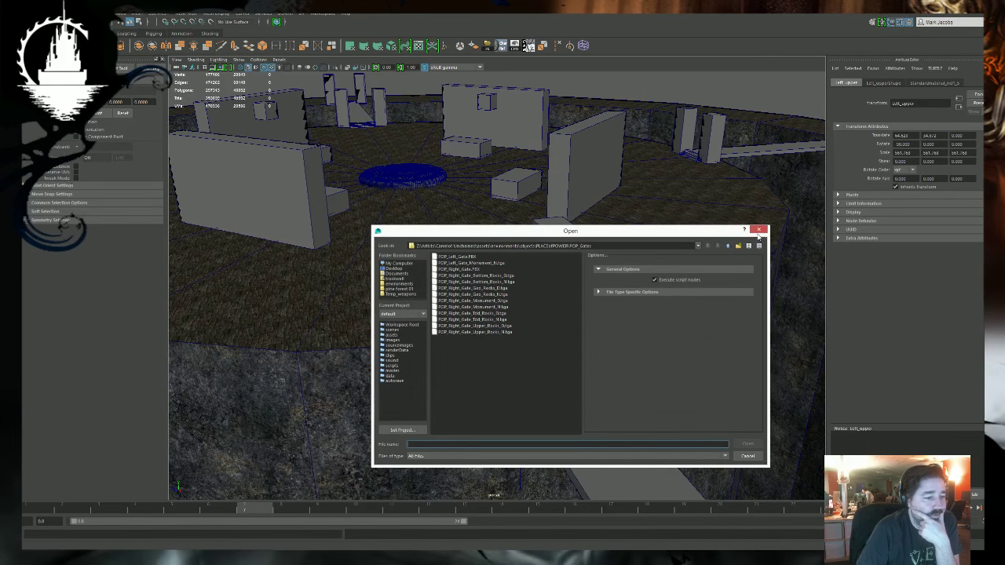
pyautogui.press('Escape')
pyautogui.hotkey('ctrl', 's')
pyautogui.click(28, 14)
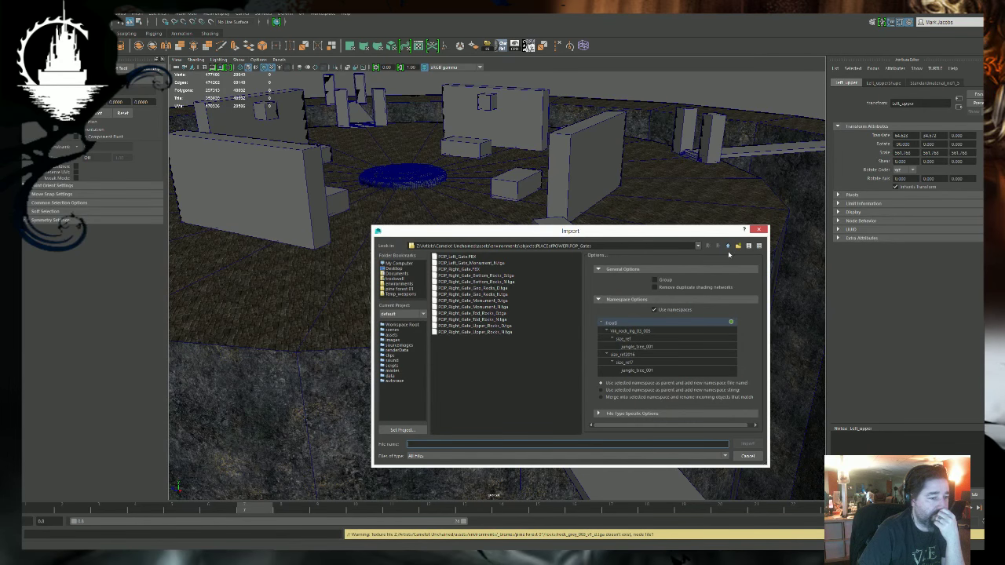
pyautogui.press('BackSpace')
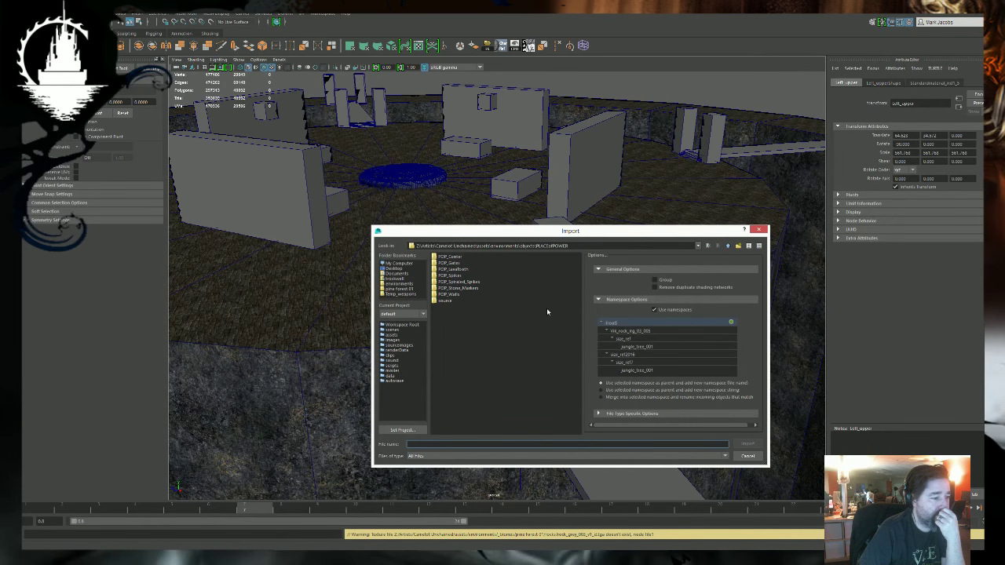
pyautogui.doubleClick(454, 275)
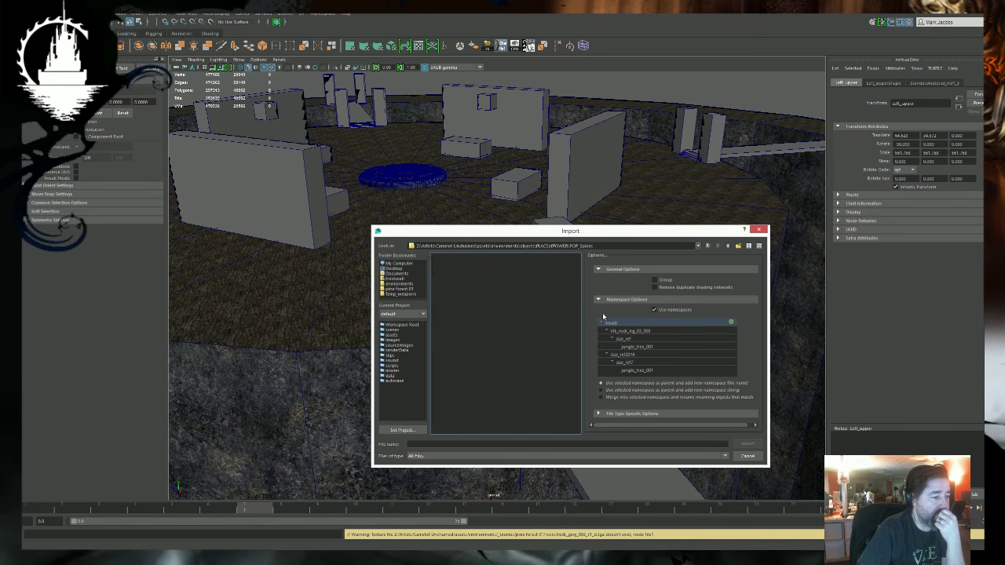
pyautogui.doubleClick(454, 257)
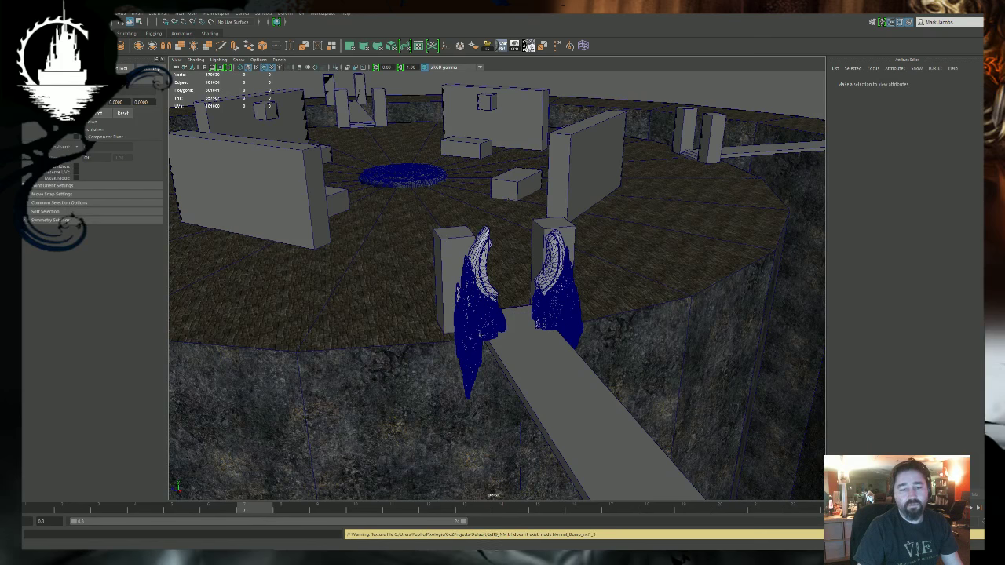
# Show the scene in wireframe to locate the imported spikes and raise them above the central stone disc.
pyautogui.scroll(10, 359, 274)
pyautogui.keyDown('alt'); pyautogui.moveTo(359, 274); pyautogui.dragTo(503, 341); pyautogui.keyUp('alt')
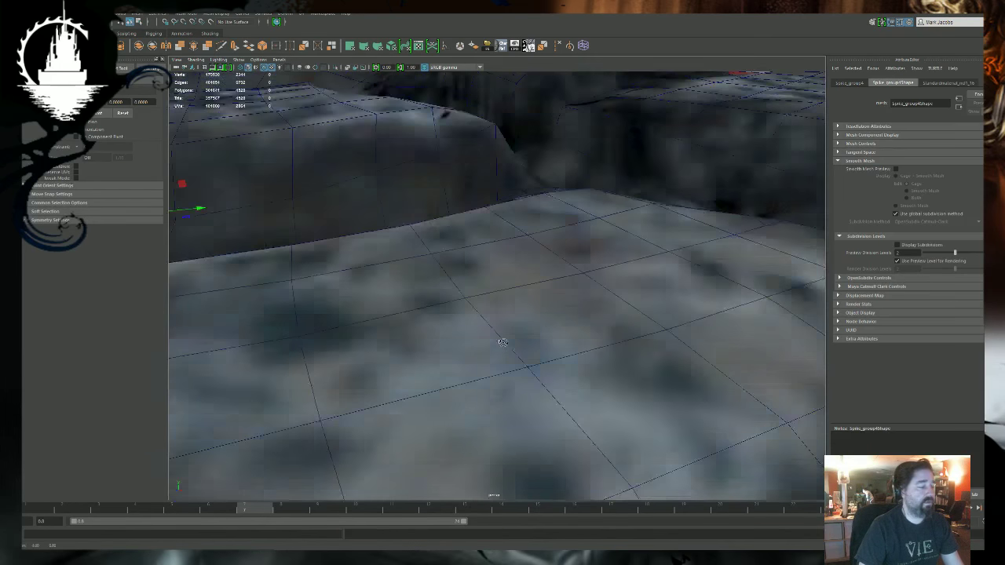
pyautogui.keyDown('alt'); pyautogui.moveTo(506, 344); pyautogui.dragTo(340, 342, button='right'); pyautogui.keyUp('alt')
pyautogui.press('4')
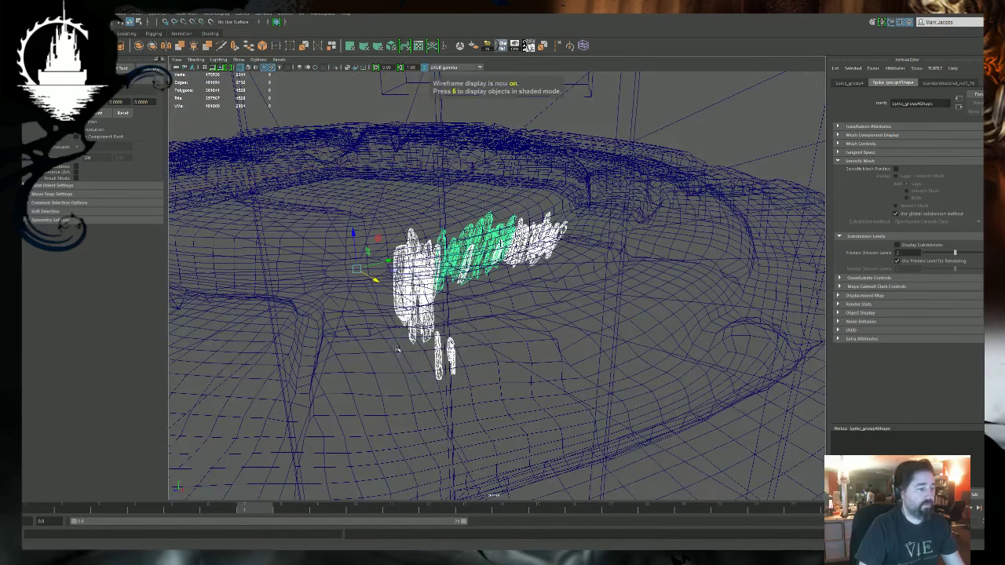
pyautogui.keyDown('alt'); pyautogui.moveTo(342, 343); pyautogui.dragTo(521, 290); pyautogui.keyUp('alt')
pyautogui.moveTo(656, 186); pyautogui.dragTo(656, 24)
pyautogui.keyDown('alt'); pyautogui.moveTo(527, 242); pyautogui.dragTo(514, 465); pyautogui.keyUp('alt')
pyautogui.moveTo(630, 201); pyautogui.dragTo(631, 163)
# Restore textured shading and uniformly scale up the imported spikes above the stone disc.
pyautogui.press('r')
pyautogui.moveTo(629, 204); pyautogui.dragTo(683, 202)
pyautogui.hotkey('ctrl', 'z')
pyautogui.keyDown('alt'); pyautogui.moveTo(506, 330); pyautogui.dragTo(485, 324); pyautogui.keyUp('alt')
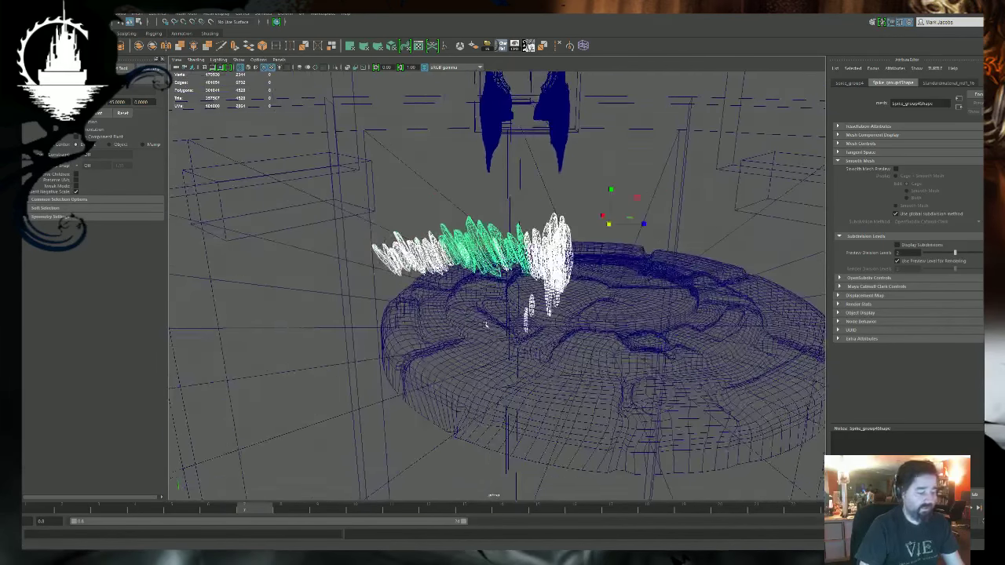
pyautogui.press('6')
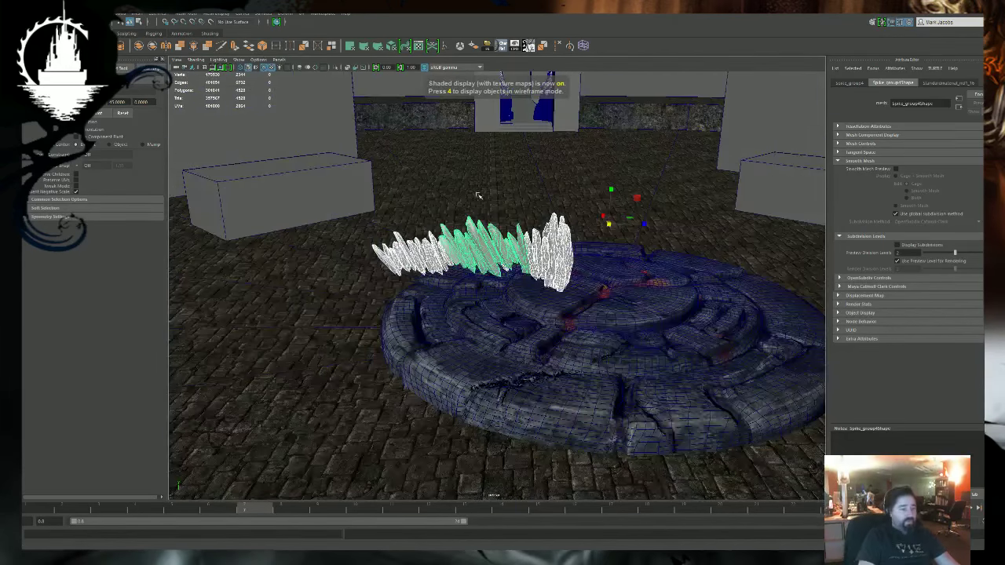
pyautogui.keyDown('alt'); pyautogui.moveTo(479, 195); pyautogui.dragTo(577, 237, button='right'); pyautogui.keyUp('alt')
pyautogui.moveTo(685, 202); pyautogui.dragTo(739, 202)
pyautogui.keyDown('alt'); pyautogui.moveTo(654, 240); pyautogui.dragTo(541, 228, button='right'); pyautogui.keyUp('alt')
pyautogui.keyDown('alt'); pyautogui.moveTo(541, 227); pyautogui.dragTo(555, 138); pyautogui.keyUp('alt')
pyautogui.press('w')
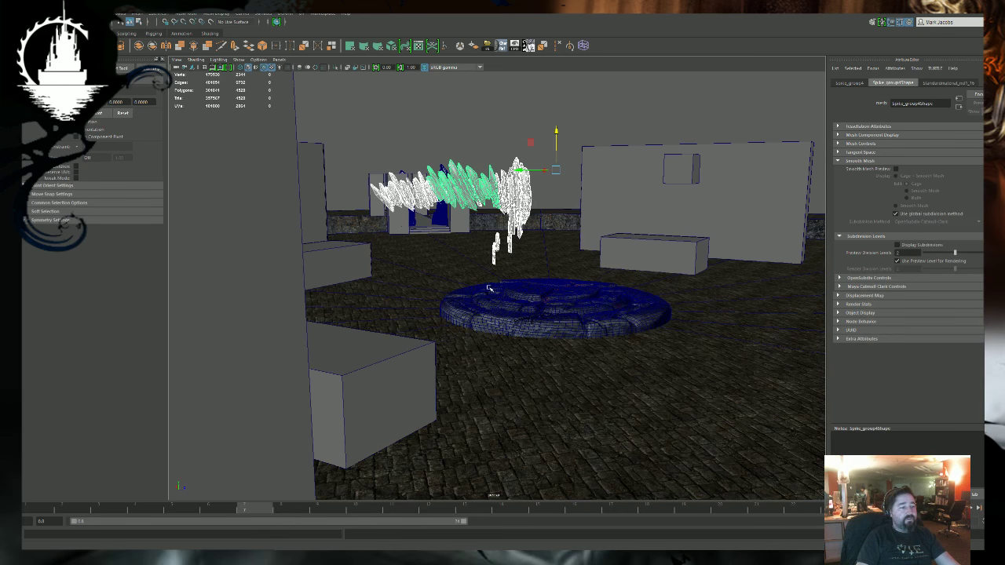
# Group the imported spike meshes and centre the group's pivot.
pyautogui.keyDown('alt'); pyautogui.moveTo(489, 288); pyautogui.dragTo(440, 302); pyautogui.keyUp('alt')
pyautogui.keyDown('alt'); pyautogui.moveTo(392, 235); pyautogui.dragTo(448, 227, button='right'); pyautogui.keyUp('alt')
pyautogui.keyDown('alt'); pyautogui.moveTo(383, 147); pyautogui.dragTo(437, 201, button='middle'); pyautogui.keyUp('alt')
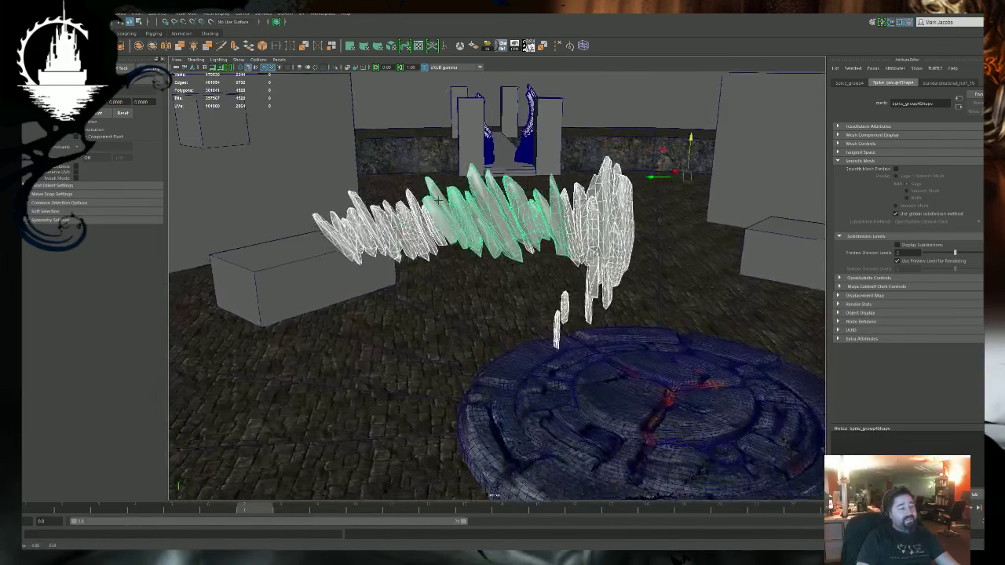
pyautogui.keyDown('alt'); pyautogui.moveTo(438, 200); pyautogui.dragTo(447, 214); pyautogui.keyUp('alt')
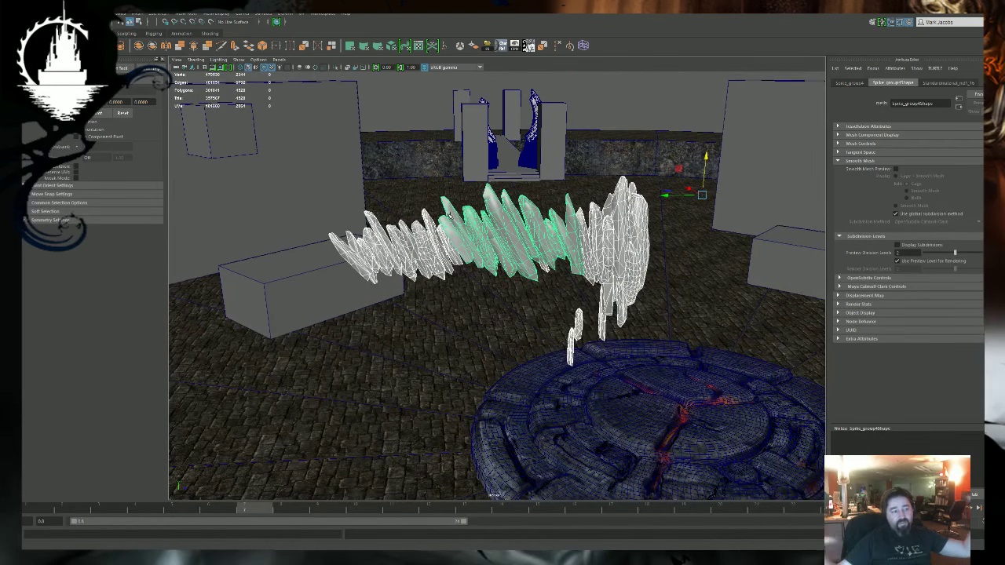
pyautogui.moveTo(487, 196)
pyautogui.keyDown('alt'); pyautogui.mouseDown()
pyautogui.moveTo(543, 171)
pyautogui.moveTo(500, 201)
pyautogui.mouseUp(); pyautogui.keyUp('alt')
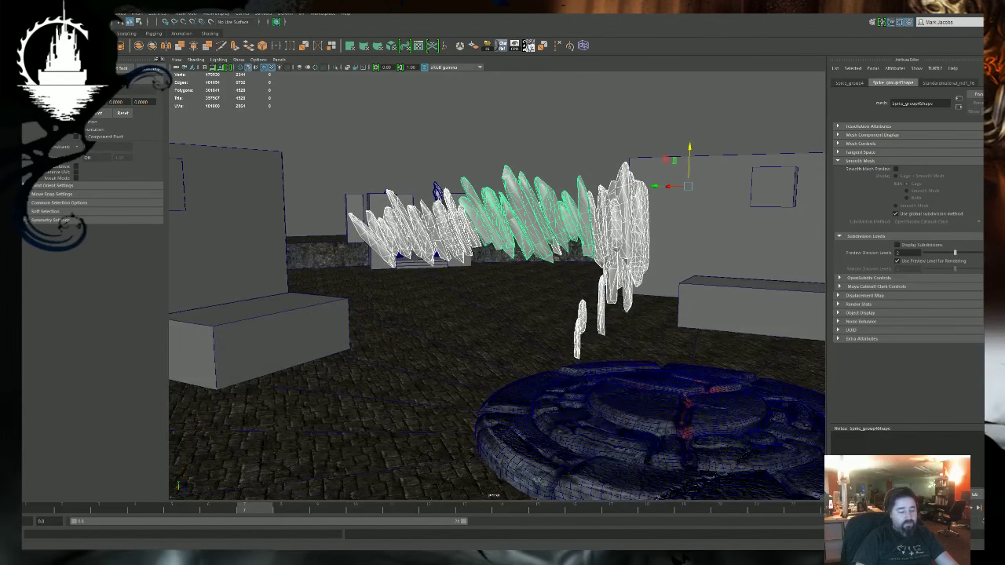
pyautogui.hotkey('ctrl', 'g')
pyautogui.keyDown('alt'); pyautogui.moveTo(655, 318); pyautogui.dragTo(678, 368); pyautogui.keyUp('alt')
pyautogui.hotkey('alt', 'c')
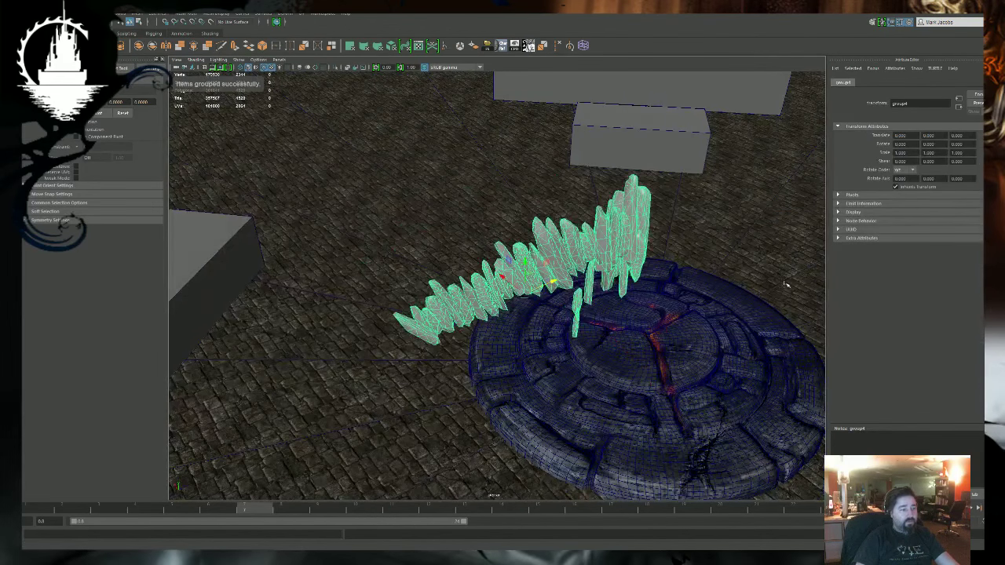
# Rotate the spike group to 270 degrees about the Y axis.
pyautogui.keyDown('alt'); pyautogui.moveTo(785, 283); pyautogui.dragTo(667, 302, button='right'); pyautogui.keyUp('alt')
pyautogui.keyDown('alt'); pyautogui.moveTo(667, 302); pyautogui.dragTo(680, 340, button='middle'); pyautogui.keyUp('alt')
pyautogui.press('e')
pyautogui.moveTo(556, 381); pyautogui.dragTo(506, 359)
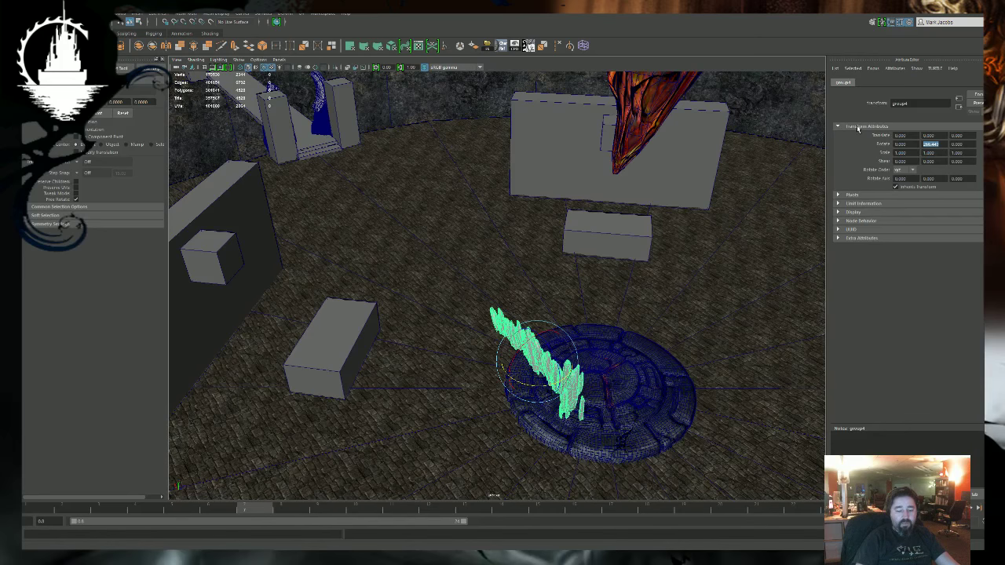
pyautogui.press('Return')
pyautogui.keyDown('alt'); pyautogui.moveTo(475, 345); pyautogui.dragTo(366, 330); pyautogui.keyUp('alt')
# Move the spike group from the stone disc out to the gate and lower it to the bridge's level.
pyautogui.press('w')
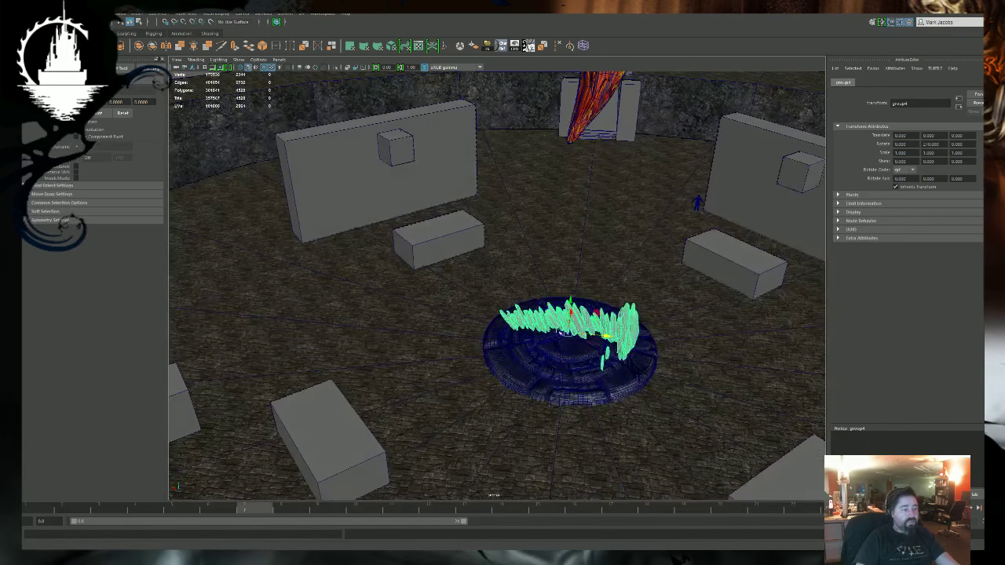
pyautogui.moveTo(604, 336); pyautogui.dragTo(130, 320)
pyautogui.press('f')
pyautogui.scroll(-5, 448, 365)
pyautogui.keyDown('alt'); pyautogui.moveTo(447, 365); pyautogui.dragTo(504, 335); pyautogui.keyUp('alt')
pyautogui.moveTo(638, 363); pyautogui.dragTo(466, 364, button='middle')
pyautogui.press('e')
pyautogui.press('w')
pyautogui.moveTo(387, 243); pyautogui.dragTo(387, 336)
pyautogui.press('f')
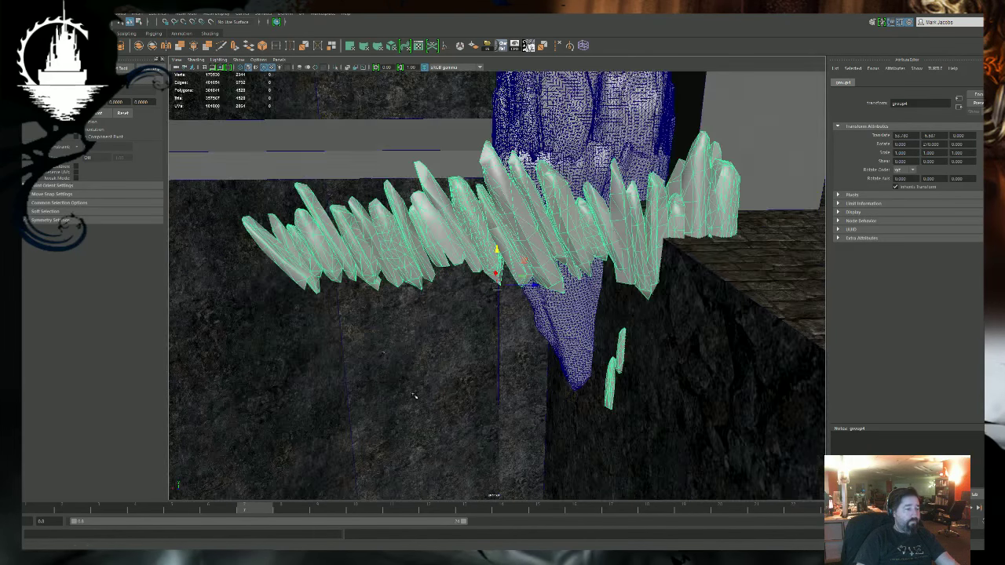
# Position the spike group along the bridge's side edge, just outside the right gate's rocks.
pyautogui.scroll(-4, 371, 337)
pyautogui.keyDown('alt'); pyautogui.moveTo(243, 305); pyautogui.dragTo(355, 343); pyautogui.keyUp('alt')
pyautogui.moveTo(461, 281); pyautogui.dragTo(361, 264)
pyautogui.keyDown('alt'); pyautogui.moveTo(423, 383); pyautogui.dragTo(343, 328); pyautogui.keyUp('alt')
pyautogui.keyDown('alt'); pyautogui.moveTo(343, 328); pyautogui.dragTo(406, 413, button='middle'); pyautogui.keyUp('alt')
pyautogui.keyDown('alt'); pyautogui.moveTo(405, 413); pyautogui.dragTo(532, 422, button='right'); pyautogui.keyUp('alt')
pyautogui.moveTo(559, 367); pyautogui.dragTo(422, 380)
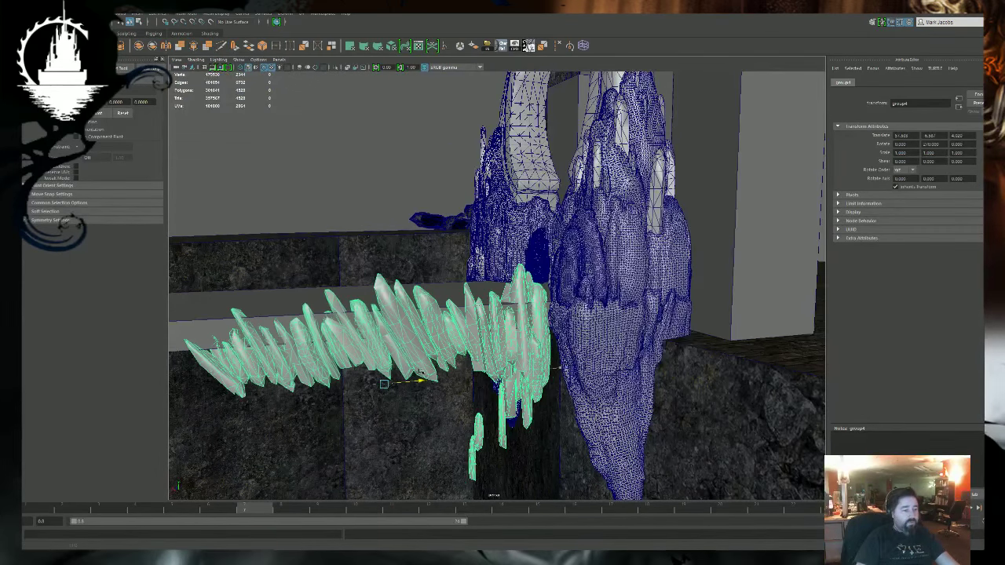
pyautogui.keyDown('alt'); pyautogui.moveTo(469, 413); pyautogui.dragTo(477, 446); pyautogui.keyUp('alt')
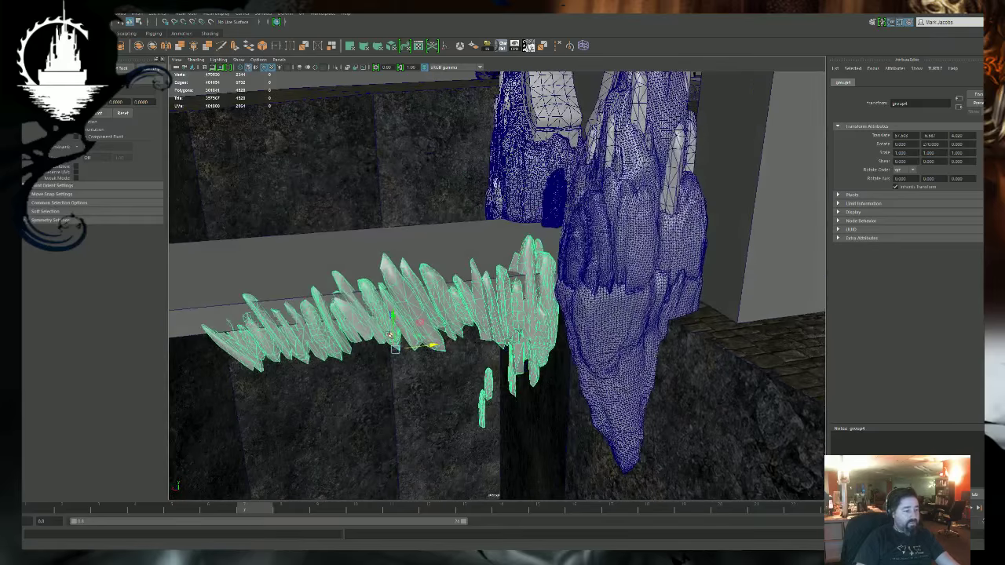
pyautogui.moveTo(389, 336); pyautogui.dragTo(390, 340)
pyautogui.keyDown('alt'); pyautogui.moveTo(436, 400); pyautogui.dragTo(529, 377); pyautogui.keyUp('alt')
pyautogui.keyDown('alt'); pyautogui.moveTo(530, 378); pyautogui.dragTo(510, 329, button='middle'); pyautogui.keyUp('alt')
pyautogui.keyDown('alt'); pyautogui.moveTo(510, 329); pyautogui.dragTo(459, 347, button='right'); pyautogui.keyUp('alt')
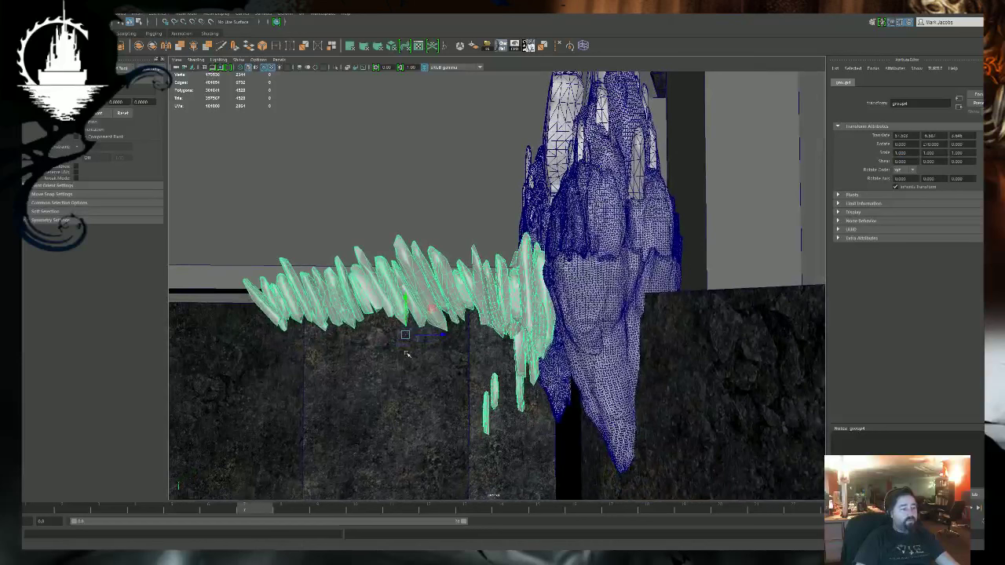
# Try tilting and shifting the spike group to angle it differently along the bridge edge.
pyautogui.press('e')
pyautogui.moveTo(438, 359); pyautogui.dragTo(403, 321)
pyautogui.press('w')
pyautogui.keyDown('alt'); pyautogui.moveTo(460, 342); pyautogui.dragTo(499, 355); pyautogui.keyUp('alt')
pyautogui.hotkey('ctrl', 'z')
pyautogui.hotkey('ctrl', 'z')
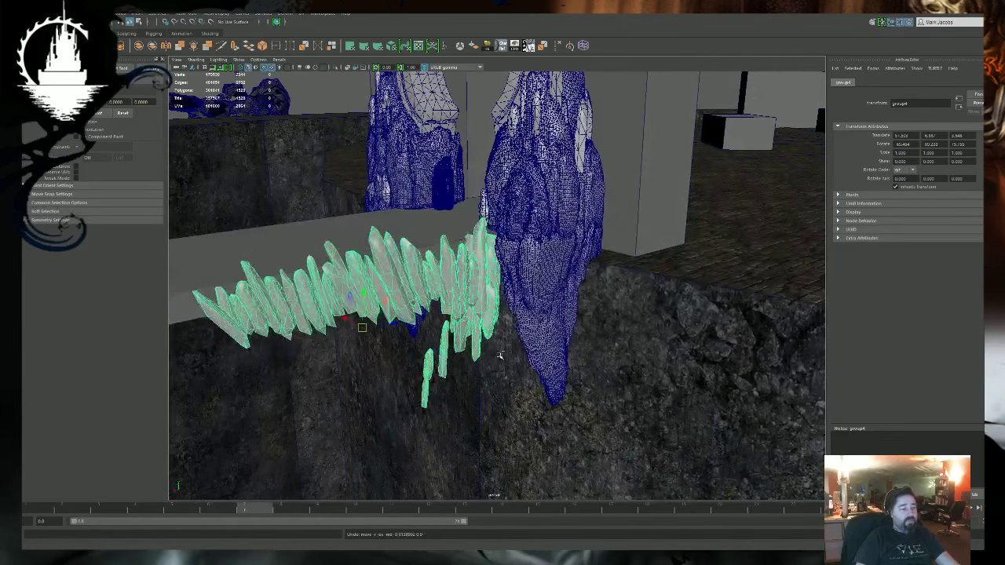
pyautogui.hotkey('ctrl', 'z')
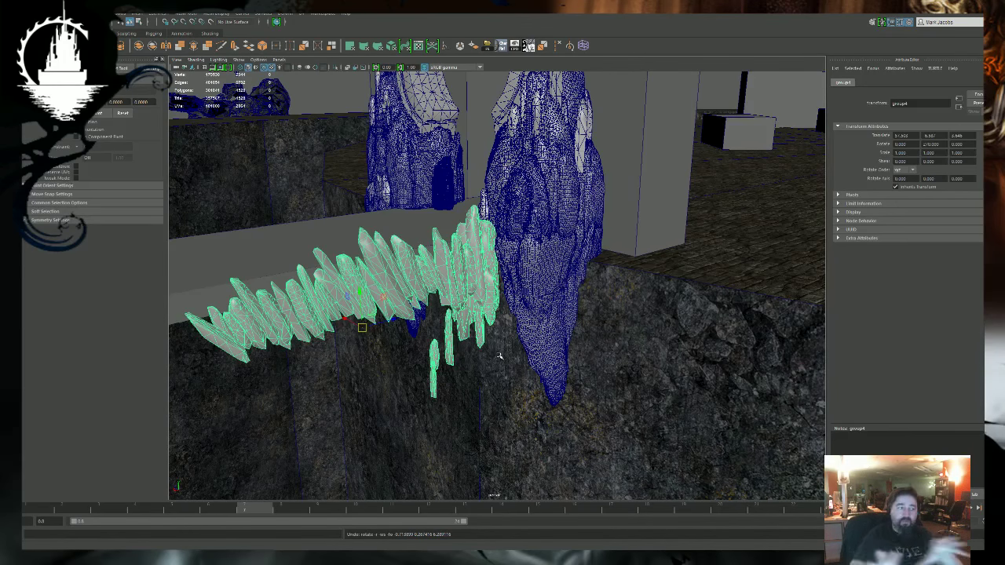
# Select the bridge and examine how the spikes line its edge beside the right gate.
pyautogui.keyDown('alt'); pyautogui.moveTo(460, 252); pyautogui.dragTo(514, 282); pyautogui.keyUp('alt')
pyautogui.click(471, 385)
pyautogui.keyDown('alt'); pyautogui.moveTo(471, 386); pyautogui.dragTo(467, 374); pyautogui.keyUp('alt')
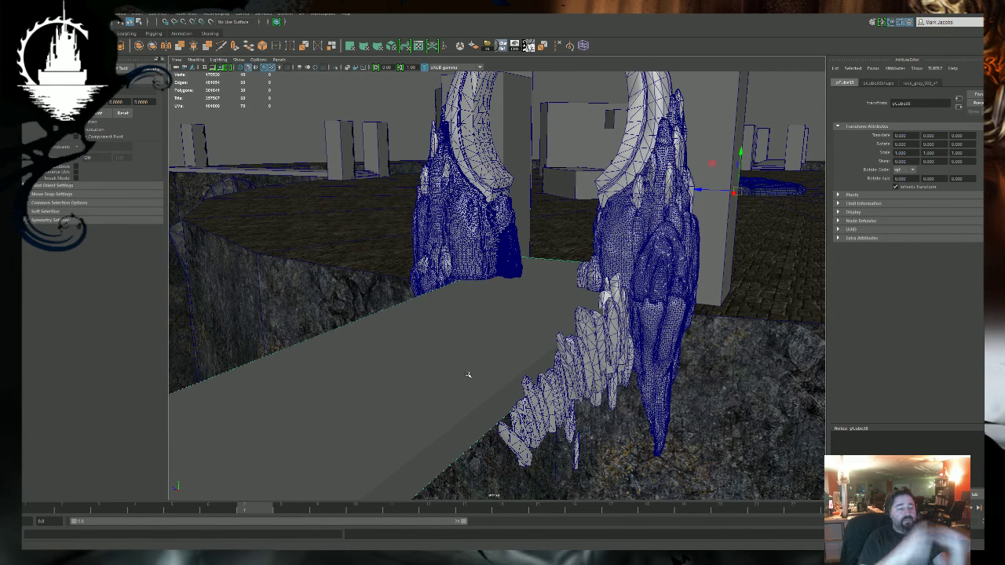
pyautogui.keyDown('alt'); pyautogui.moveTo(441, 355); pyautogui.dragTo(567, 408); pyautogui.keyUp('alt')
pyautogui.keyDown('alt'); pyautogui.moveTo(547, 320); pyautogui.dragTo(567, 214, button='middle'); pyautogui.keyUp('alt')
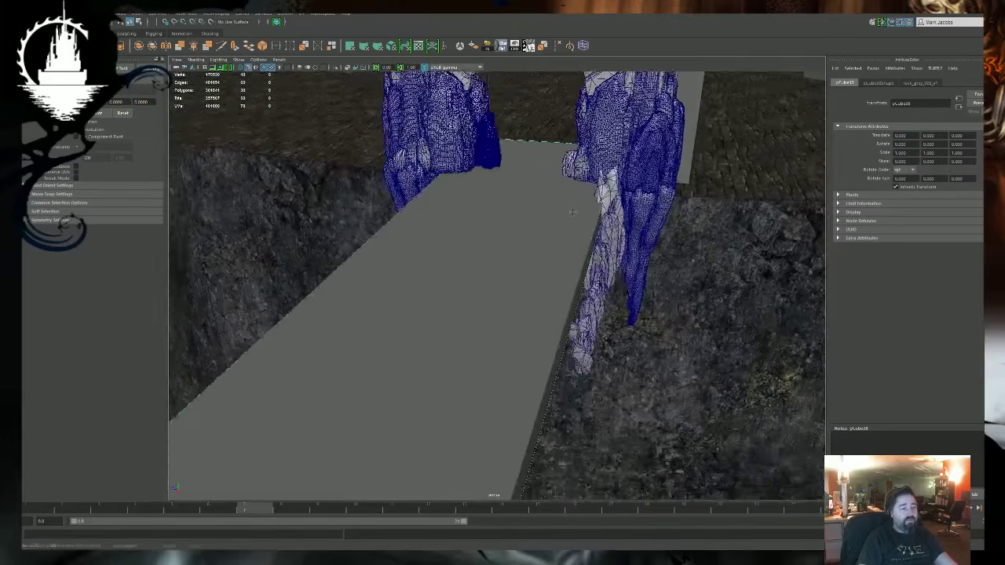
pyautogui.keyDown('alt'); pyautogui.moveTo(567, 215); pyautogui.dragTo(571, 264); pyautogui.keyUp('alt')
pyautogui.scroll(-5, 559, 297)
pyautogui.keyDown('alt'); pyautogui.moveTo(558, 296); pyautogui.dragTo(558, 317, button='middle'); pyautogui.keyUp('alt')
pyautogui.scroll(6, 551, 317)
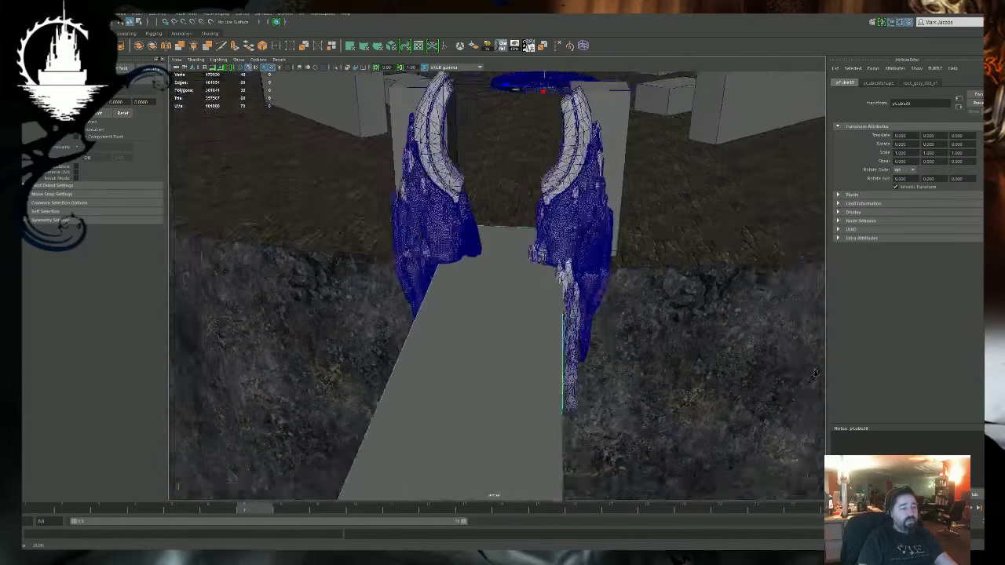
pyautogui.keyDown('alt'); pyautogui.moveTo(451, 303); pyautogui.dragTo(459, 235, button='middle'); pyautogui.keyUp('alt')
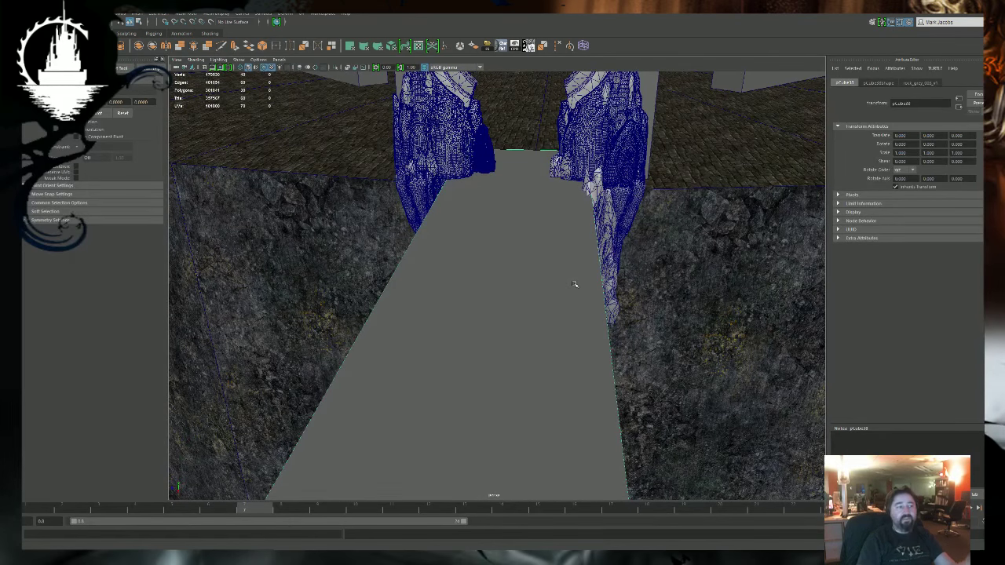
# Examine the bridge's full length and the approach to the gates from its outer placeholder pillars.
pyautogui.keyDown('alt'); pyautogui.moveTo(463, 310); pyautogui.dragTo(462, 335, button='middle'); pyautogui.keyUp('alt')
pyautogui.scroll(-5, 463, 334)
pyautogui.keyDown('alt'); pyautogui.moveTo(634, 326); pyautogui.dragTo(649, 193, button='middle'); pyautogui.keyUp('alt')
pyautogui.keyDown('alt'); pyautogui.moveTo(580, 259); pyautogui.dragTo(382, 285, button='right'); pyautogui.keyUp('alt')
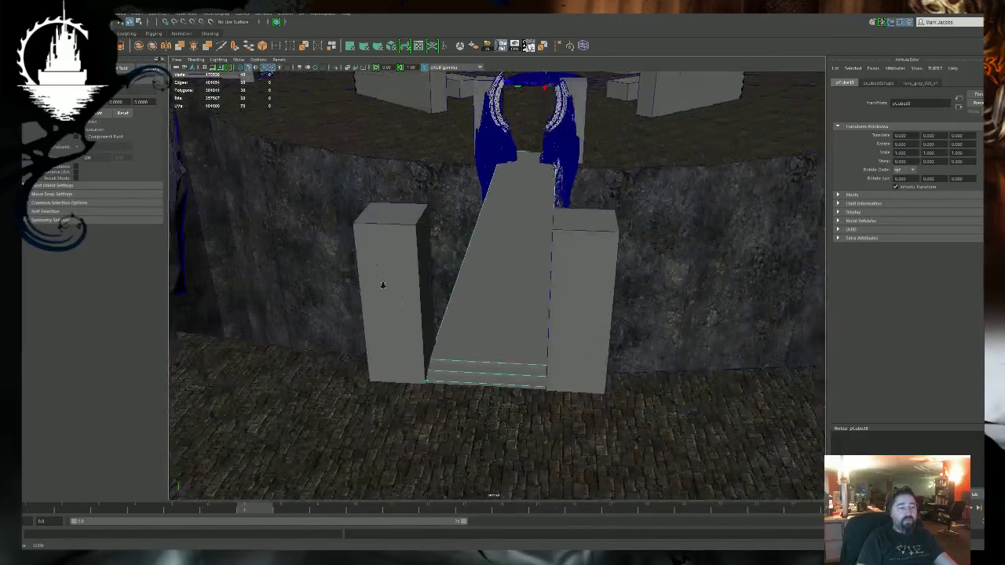
pyautogui.keyDown('alt'); pyautogui.moveTo(428, 318); pyautogui.dragTo(484, 267); pyautogui.keyUp('alt')
pyautogui.keyDown('alt'); pyautogui.moveTo(536, 240); pyautogui.dragTo(534, 322, button='middle'); pyautogui.keyUp('alt')
pyautogui.keyDown('alt'); pyautogui.moveTo(534, 314); pyautogui.dragTo(585, 279, button='right'); pyautogui.keyUp('alt')
pyautogui.keyDown('alt'); pyautogui.moveTo(583, 424); pyautogui.dragTo(579, 322, button='middle'); pyautogui.keyUp('alt')
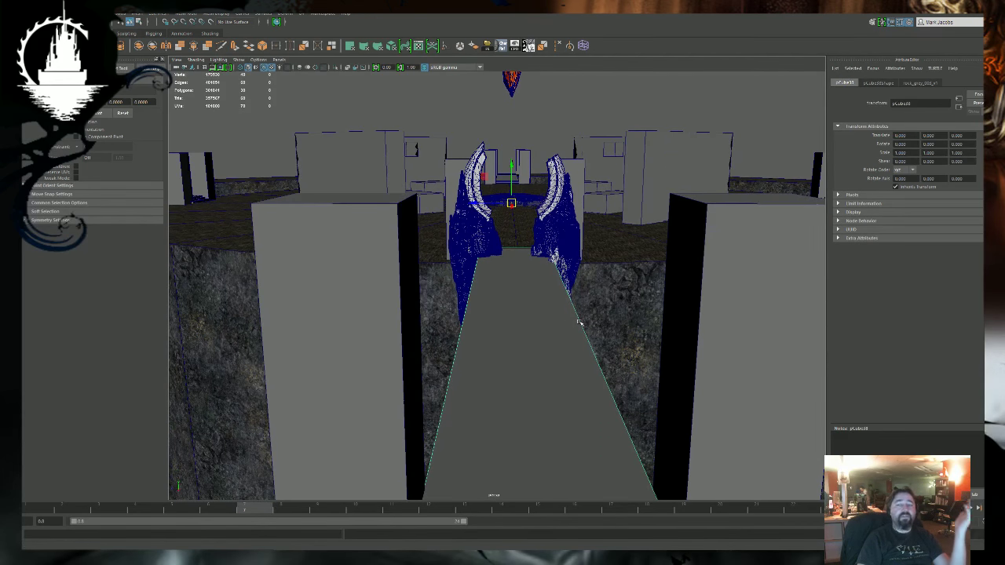
pyautogui.keyDown('alt'); pyautogui.moveTo(483, 259); pyautogui.dragTo(506, 249, button='right'); pyautogui.keyUp('alt')
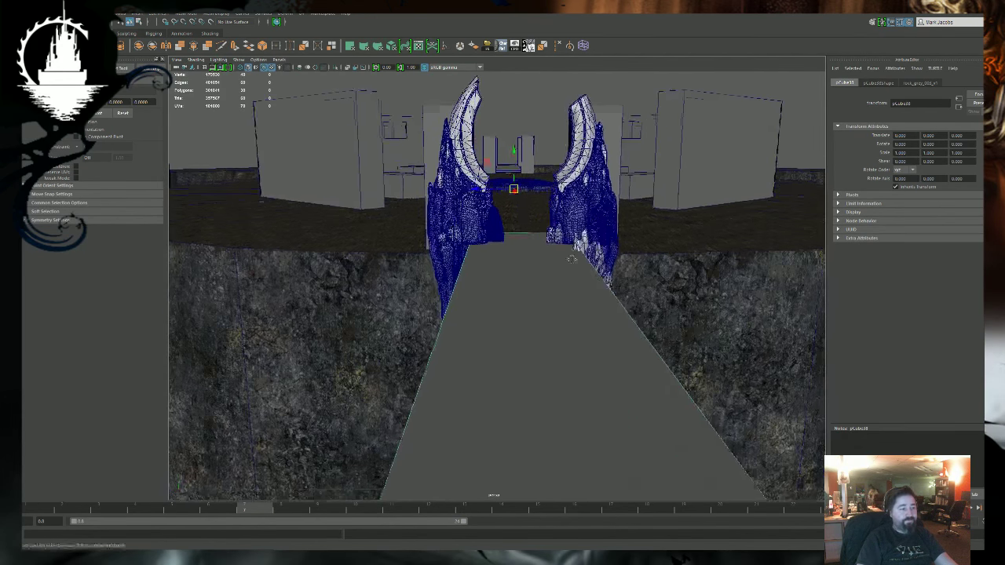
pyautogui.keyDown('alt'); pyautogui.moveTo(439, 249); pyautogui.dragTo(434, 314, button='middle'); pyautogui.keyUp('alt')
pyautogui.keyDown('alt'); pyautogui.moveTo(434, 314); pyautogui.dragTo(448, 311, button='right'); pyautogui.keyUp('alt')
# Select the left gate's upper rocks and examine the gates and spikes within the whole arena.
pyautogui.click(375, 302)
pyautogui.keyDown('alt'); pyautogui.moveTo(589, 337); pyautogui.dragTo(518, 381); pyautogui.keyUp('alt')
pyautogui.keyDown('alt'); pyautogui.moveTo(742, 298); pyautogui.dragTo(589, 271, button='right'); pyautogui.keyUp('alt')
pyautogui.keyDown('alt'); pyautogui.moveTo(510, 323); pyautogui.dragTo(538, 316); pyautogui.keyUp('alt')
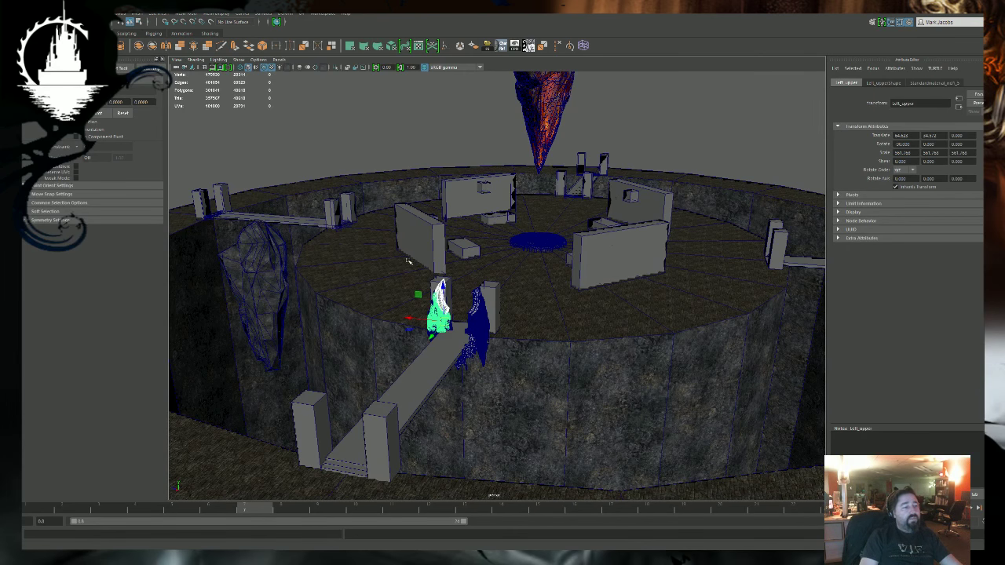
pyautogui.keyDown('alt'); pyautogui.moveTo(408, 262); pyautogui.dragTo(506, 269, button='middle'); pyautogui.keyUp('alt')
pyautogui.keyDown('alt'); pyautogui.moveTo(506, 270); pyautogui.dragTo(550, 290, button='right'); pyautogui.keyUp('alt')
pyautogui.keyDown('alt'); pyautogui.moveTo(549, 291); pyautogui.dragTo(469, 239, button='middle'); pyautogui.keyUp('alt')
pyautogui.keyDown('alt'); pyautogui.moveTo(470, 239); pyautogui.dragTo(538, 245, button='right'); pyautogui.keyUp('alt')
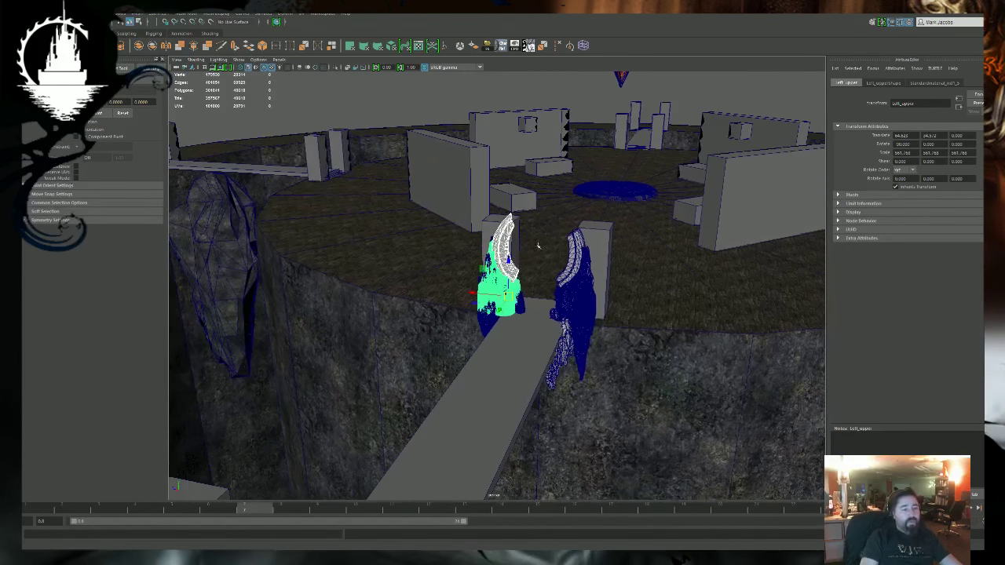
# Examine the placeholder walls and the bridge gates within the arena, then select and frame the whole arena group.
pyautogui.click(774, 184)
pyautogui.press('f')
pyautogui.keyDown('alt'); pyautogui.moveTo(549, 243); pyautogui.dragTo(610, 278); pyautogui.keyUp('alt')
pyautogui.keyDown('alt'); pyautogui.moveTo(610, 278); pyautogui.dragTo(416, 269, button='right'); pyautogui.keyUp('alt')
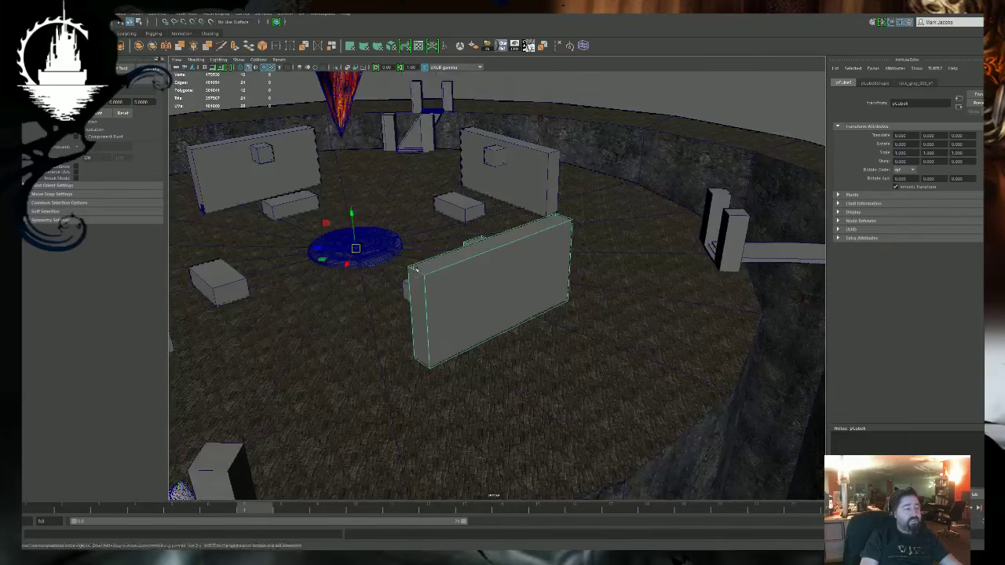
pyautogui.keyDown('alt'); pyautogui.moveTo(416, 269); pyautogui.dragTo(471, 265); pyautogui.keyUp('alt')
pyautogui.keyDown('alt'); pyautogui.moveTo(471, 265); pyautogui.dragTo(636, 176, button='middle'); pyautogui.keyUp('alt')
pyautogui.keyDown('alt'); pyautogui.moveTo(636, 177); pyautogui.dragTo(551, 168, button='right'); pyautogui.keyUp('alt')
pyautogui.keyDown('alt'); pyautogui.moveTo(551, 169); pyautogui.dragTo(551, 191); pyautogui.keyUp('alt')
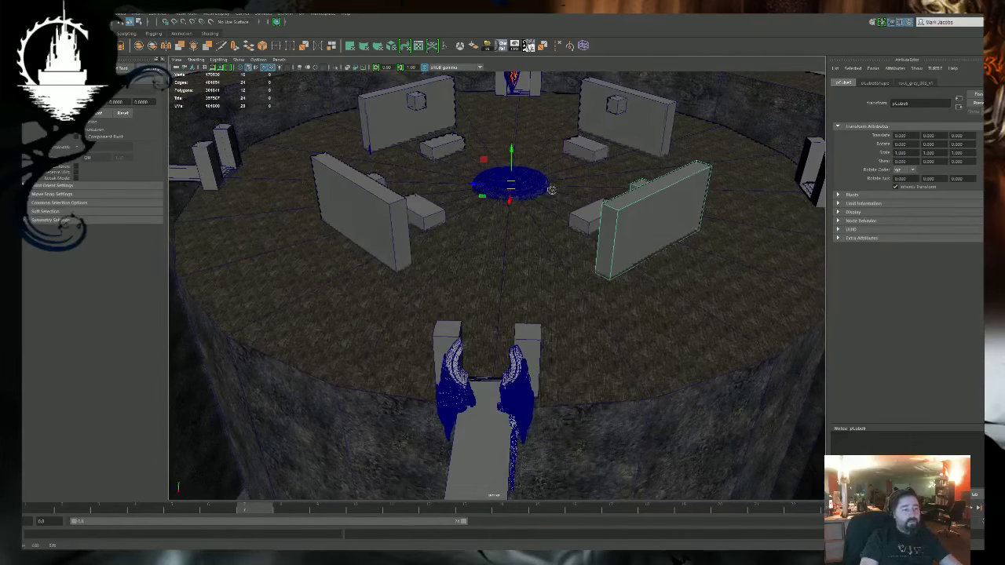
pyautogui.keyDown('alt'); pyautogui.moveTo(507, 328); pyautogui.dragTo(502, 267, button='middle'); pyautogui.keyUp('alt')
pyautogui.keyDown('alt'); pyautogui.moveTo(502, 267); pyautogui.dragTo(641, 288, button='right'); pyautogui.keyUp('alt')
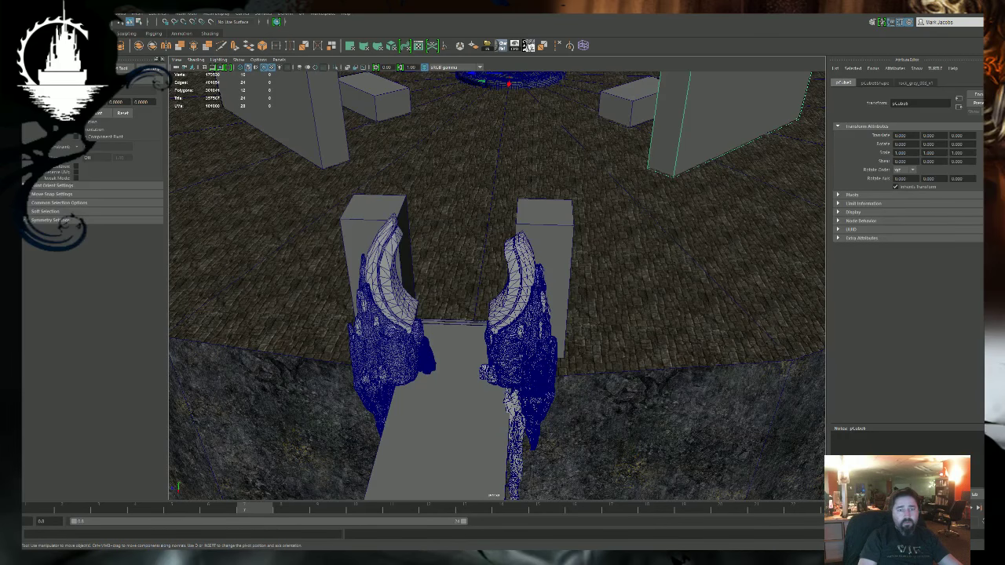
pyautogui.press('Up')
pyautogui.press('f')
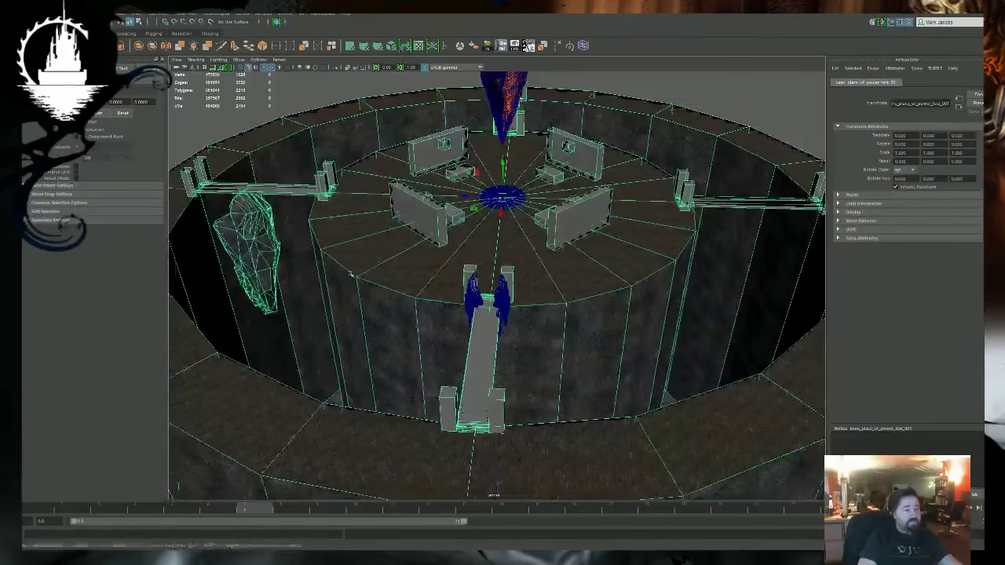
# Import the POP_Spiraled_Spikes FBX from its folder in the PLACEofPOWER assets.
pyautogui.click(15, 13)
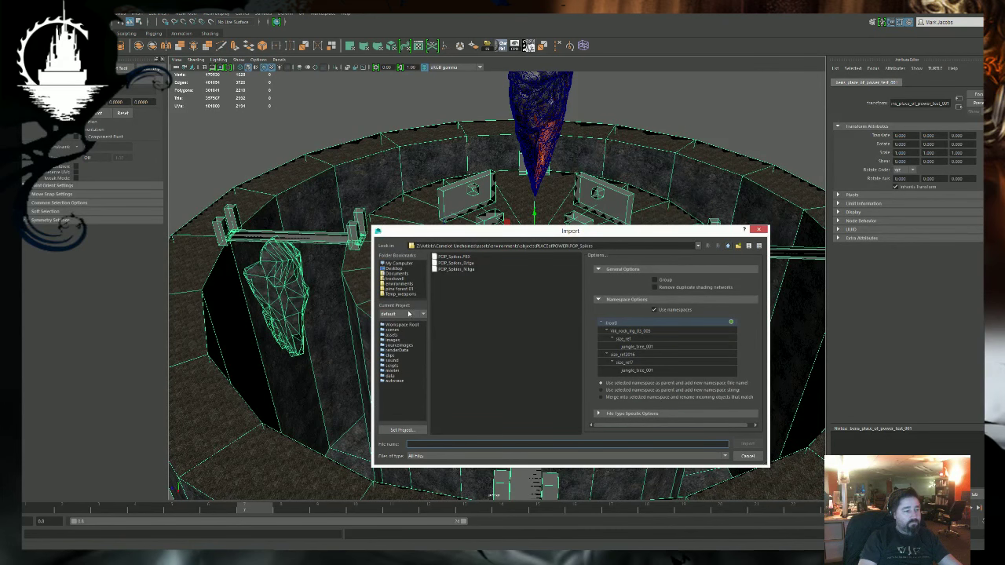
pyautogui.press('BackSpace')
pyautogui.doubleClick(449, 282)
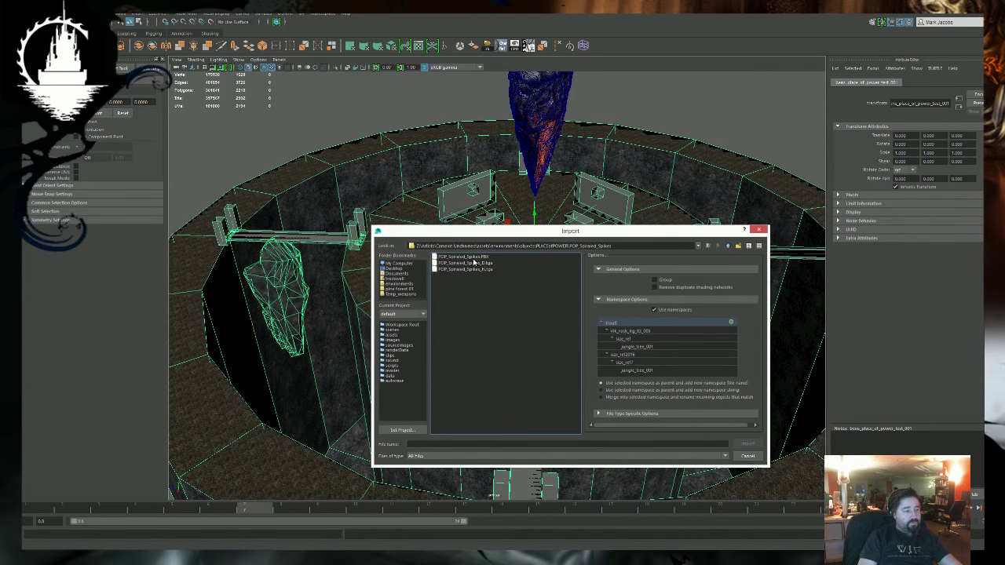
pyautogui.doubleClick(469, 257)
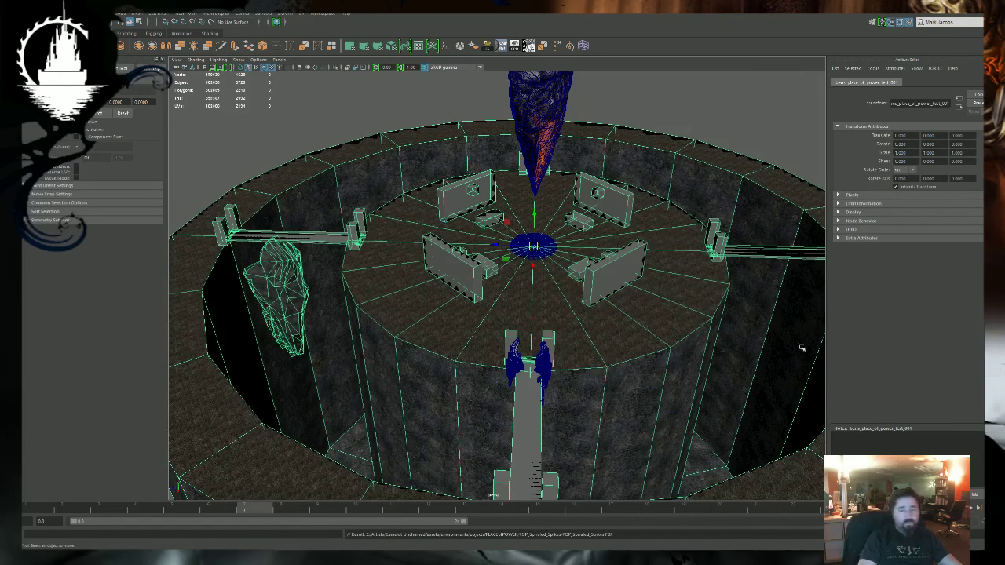
# Select the imported twisted spikes at the arena's centre and raise them above the stone disc.
pyautogui.click(540, 242)
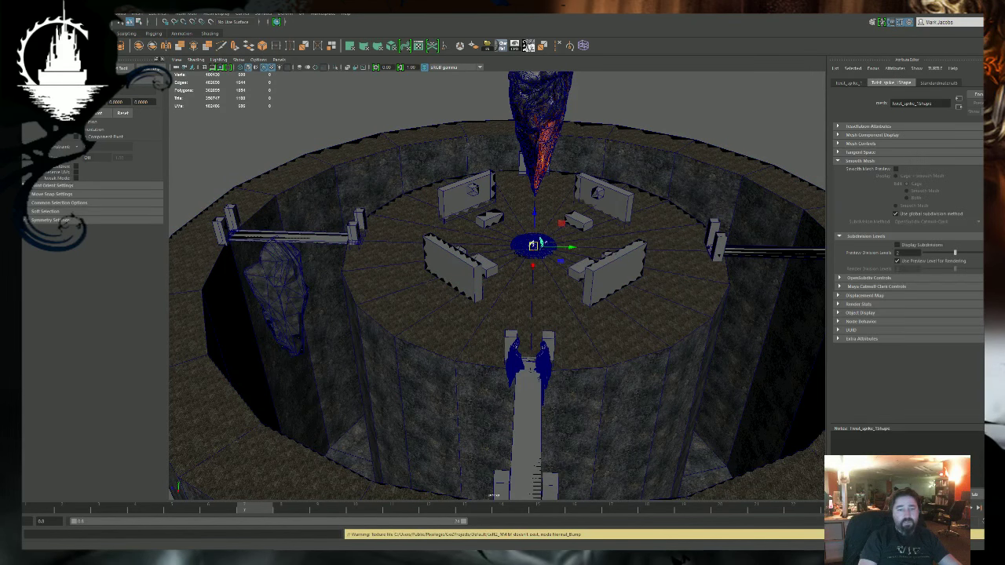
pyautogui.press('f')
pyautogui.keyDown('alt'); pyautogui.moveTo(439, 306); pyautogui.dragTo(255, 315, button='right'); pyautogui.keyUp('alt')
pyautogui.moveTo(462, 270); pyautogui.dragTo(463, 100)
pyautogui.keyDown('alt'); pyautogui.moveTo(469, 290); pyautogui.dragTo(493, 324); pyautogui.keyUp('alt')
pyautogui.press('f')
pyautogui.keyDown('alt'); pyautogui.moveTo(402, 369); pyautogui.dragTo(565, 361); pyautogui.keyUp('alt')
pyautogui.keyDown('alt'); pyautogui.moveTo(601, 440); pyautogui.dragTo(445, 363, button='right'); pyautogui.keyUp('alt')
pyautogui.keyDown('alt'); pyautogui.moveTo(446, 363); pyautogui.dragTo(477, 366); pyautogui.keyUp('alt')
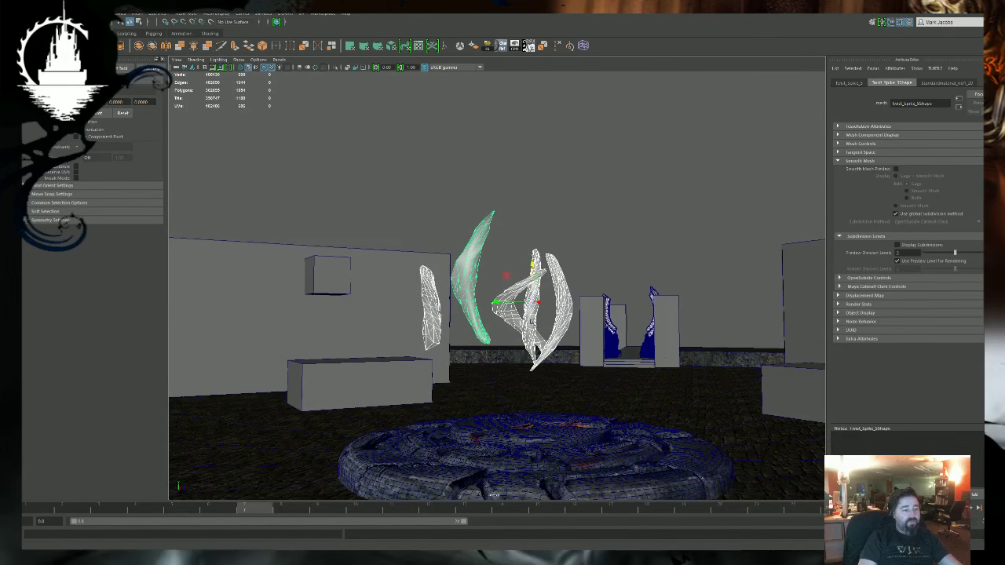
pyautogui.keyDown('alt'); pyautogui.moveTo(537, 352); pyautogui.dragTo(527, 344); pyautogui.keyUp('alt')
# Group the three interlocking twisted spikes and centre the group's pivot.
pyautogui.moveTo(514, 286); pyautogui.dragTo(591, 340)
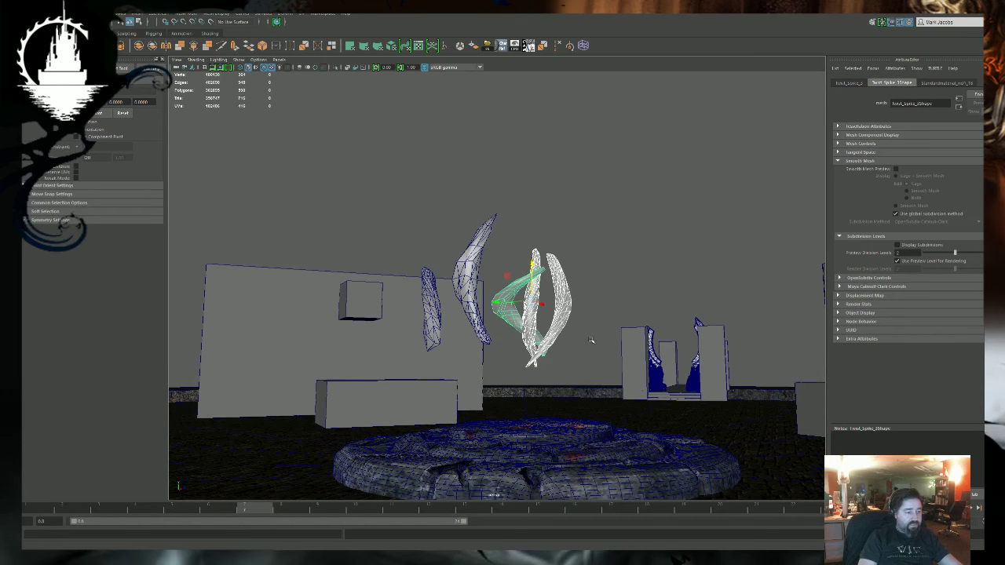
pyautogui.hotkey('ctrl', 'g')
pyautogui.moveTo(515, 341)
pyautogui.keyDown('alt'); pyautogui.mouseDown()
pyautogui.moveTo(548, 385)
pyautogui.moveTo(489, 348)
pyautogui.moveTo(514, 354)
pyautogui.mouseUp(); pyautogui.keyUp('alt')
pyautogui.hotkey('alt', 'c')
# Try enlarging the three-spike group to tower around the hanging central rock.
pyautogui.press('r')
pyautogui.moveTo(531, 309); pyautogui.dragTo(732, 359)
pyautogui.keyDown('alt'); pyautogui.moveTo(731, 358); pyautogui.dragTo(225, 364, button='right'); pyautogui.keyUp('alt')
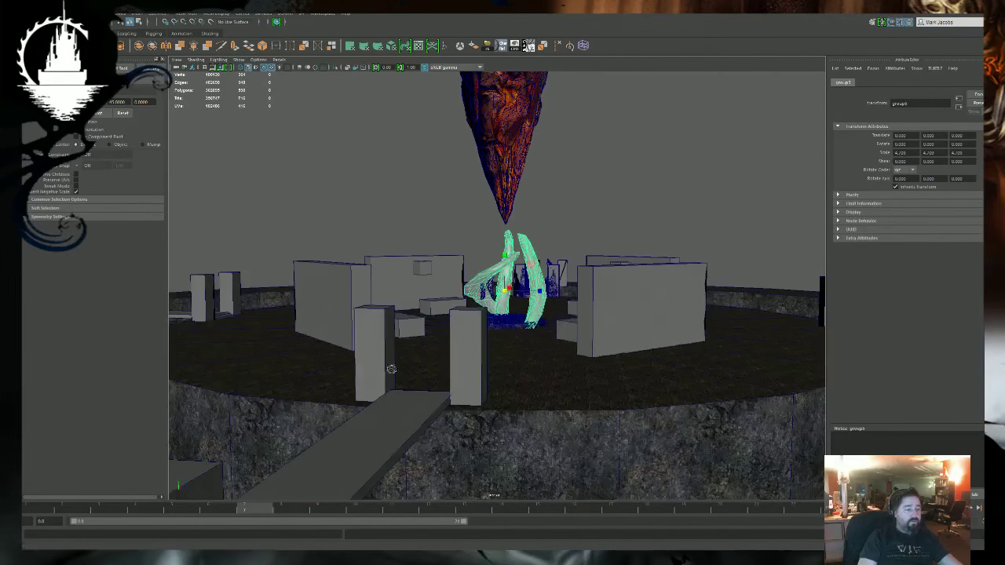
pyautogui.keyDown('alt'); pyautogui.moveTo(391, 369); pyautogui.dragTo(427, 377); pyautogui.keyUp('alt')
pyautogui.moveTo(441, 371); pyautogui.dragTo(505, 366, button='middle')
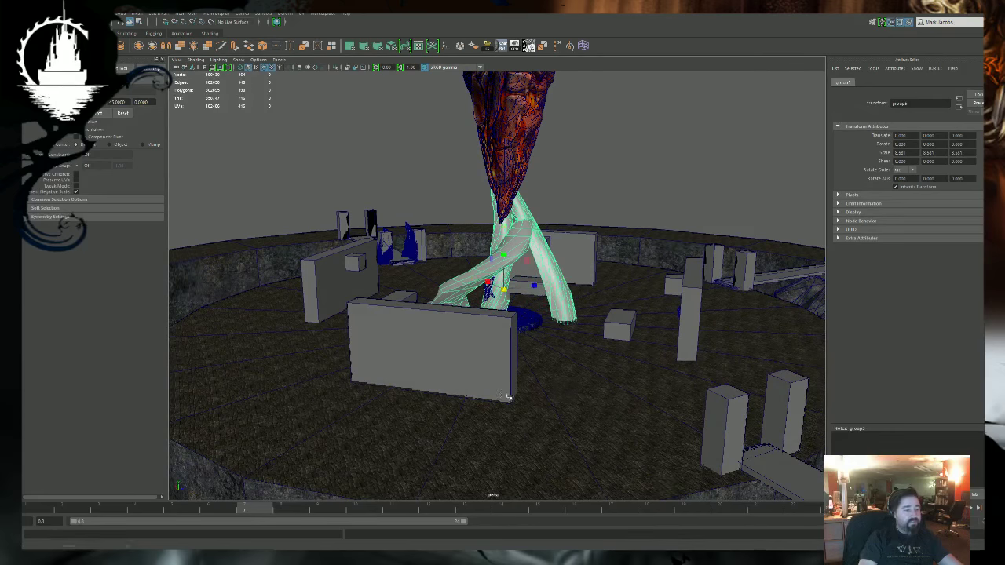
pyautogui.keyDown('alt'); pyautogui.moveTo(506, 396); pyautogui.dragTo(463, 397); pyautogui.keyUp('alt')
pyautogui.keyDown('alt'); pyautogui.moveTo(463, 397); pyautogui.dragTo(719, 442, button='right'); pyautogui.keyUp('alt')
pyautogui.keyDown('alt'); pyautogui.moveTo(571, 338); pyautogui.dragTo(579, 359, button='middle'); pyautogui.keyUp('alt')
pyautogui.press('w')
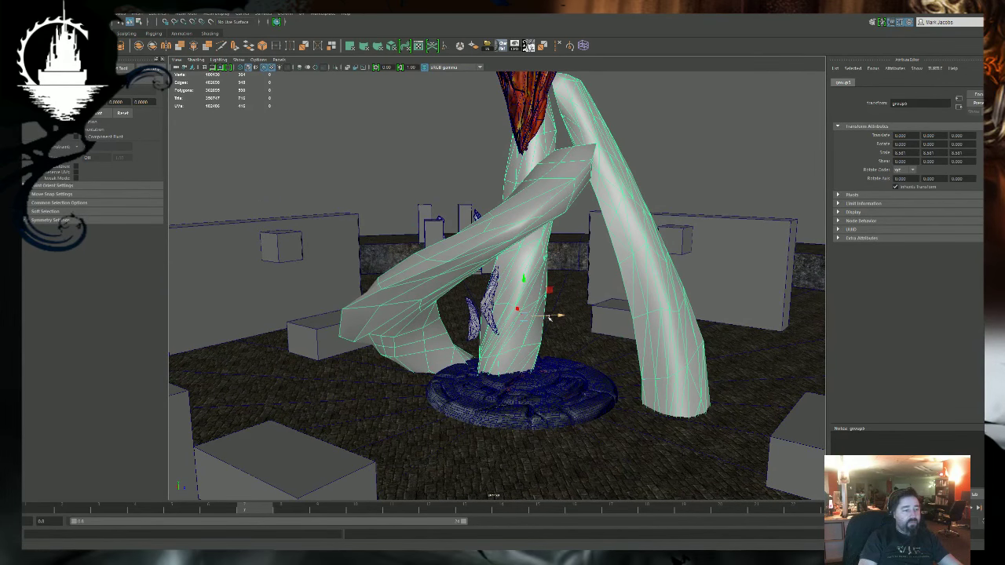
# Try raising the enlarged spike group and shifting it sideways, clear of the hanging central rock.
pyautogui.click(772, 160)
pyautogui.keyDown('alt'); pyautogui.moveTo(314, 283); pyautogui.dragTo(650, 277); pyautogui.keyUp('alt')
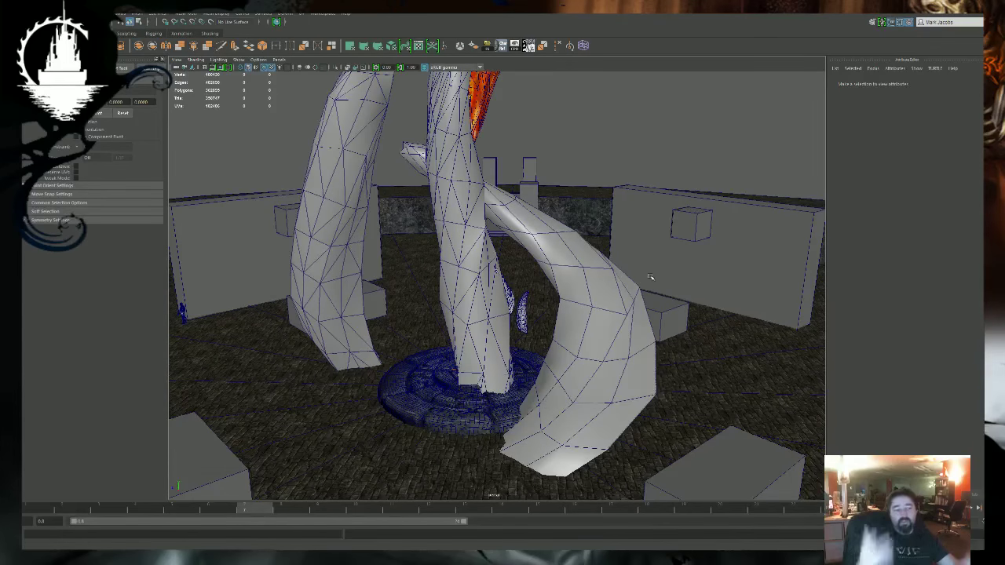
pyautogui.keyDown('alt'); pyautogui.moveTo(614, 305); pyautogui.dragTo(416, 285); pyautogui.keyUp('alt')
pyautogui.hotkey('ctrl', 'z')
pyautogui.keyDown('alt'); pyautogui.moveTo(496, 265); pyautogui.dragTo(511, 303); pyautogui.keyUp('alt')
pyautogui.scroll(-8, 474, 323)
pyautogui.moveTo(505, 259); pyautogui.dragTo(504, 141)
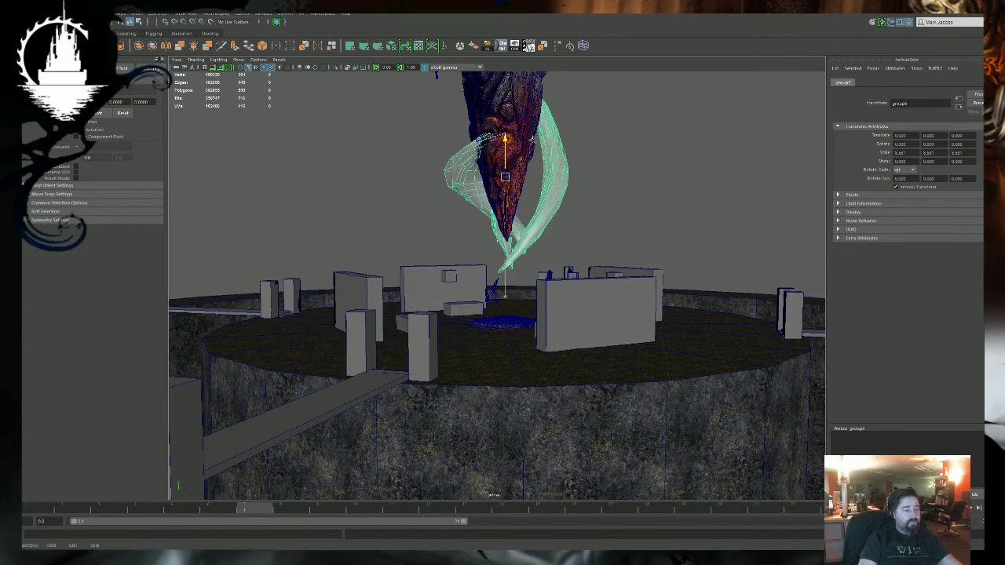
pyautogui.keyDown('alt'); pyautogui.moveTo(584, 213); pyautogui.dragTo(575, 263, button='middle'); pyautogui.keyUp('alt')
pyautogui.moveTo(530, 227); pyautogui.dragTo(670, 226)
pyautogui.keyDown('alt'); pyautogui.moveTo(469, 352); pyautogui.dragTo(521, 352); pyautogui.keyUp('alt')
pyautogui.click(759, 207)
pyautogui.keyDown('alt'); pyautogui.moveTo(475, 375); pyautogui.dragTo(564, 371); pyautogui.keyUp('alt')
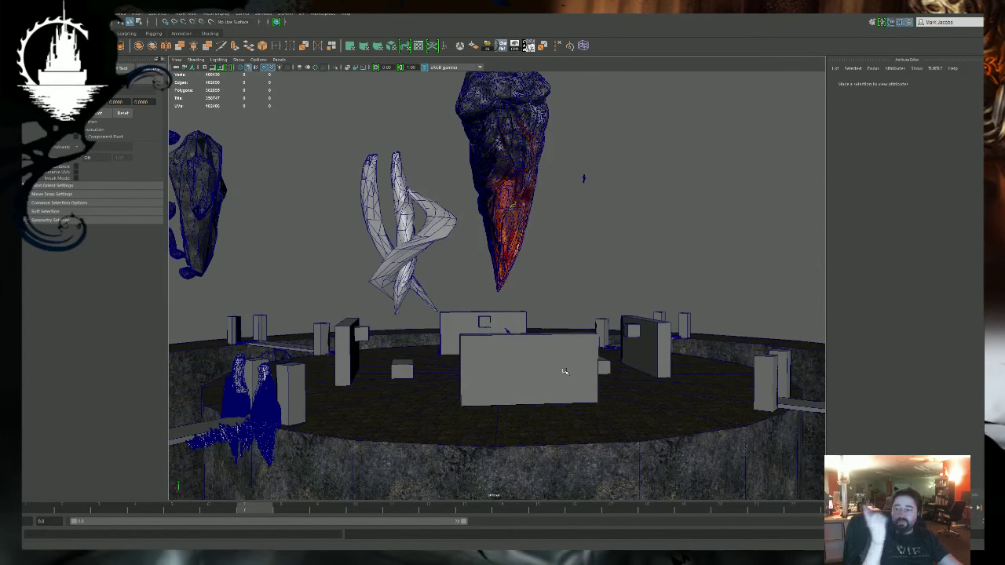
pyautogui.moveTo(339, 343)
pyautogui.keyDown('alt'); pyautogui.mouseDown()
pyautogui.moveTo(370, 344)
pyautogui.moveTo(351, 353)
pyautogui.mouseUp(); pyautogui.keyUp('alt')
# Undo the moves and the enlargement of the three-spike group.
pyautogui.hotkey('ctrl', 'z')
pyautogui.hotkey('ctrl', 'z')
pyautogui.hotkey('ctrl', 'z')
pyautogui.hotkey('ctrl', 'z')
pyautogui.hotkey('ctrl', 'z')
pyautogui.hotkey('ctrl', 'z')
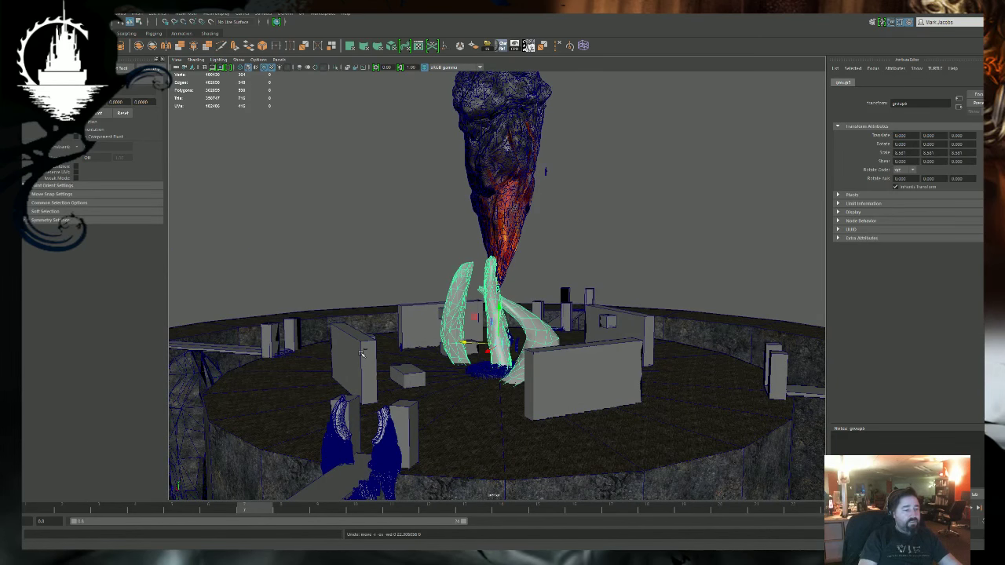
pyautogui.press('f')
pyautogui.scroll(-7, 524, 327)
pyautogui.keyDown('alt'); pyautogui.moveTo(550, 333); pyautogui.dragTo(562, 342); pyautogui.keyUp('alt')
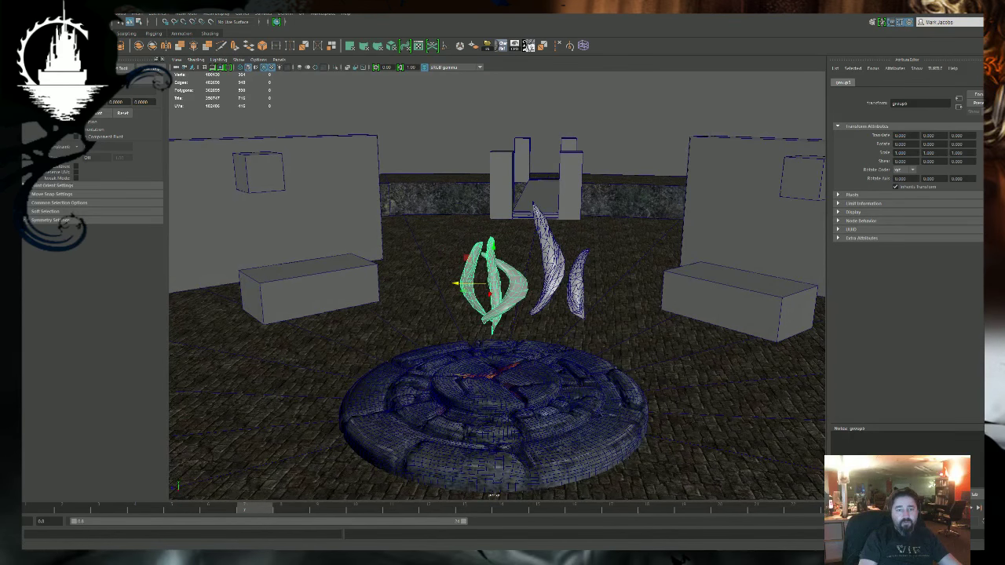
# Add the two remaining twisted spikes to the selection and group all the spikes together.
pyautogui.keyDown('shift'); pyautogui.click(554, 271); pyautogui.keyUp('shift')
pyautogui.keyDown('shift'); pyautogui.click(577, 287); pyautogui.keyUp('shift')
pyautogui.scroll(-6, 510, 299)
pyautogui.keyDown('alt'); pyautogui.moveTo(503, 298); pyautogui.dragTo(539, 364, button='middle'); pyautogui.keyUp('alt')
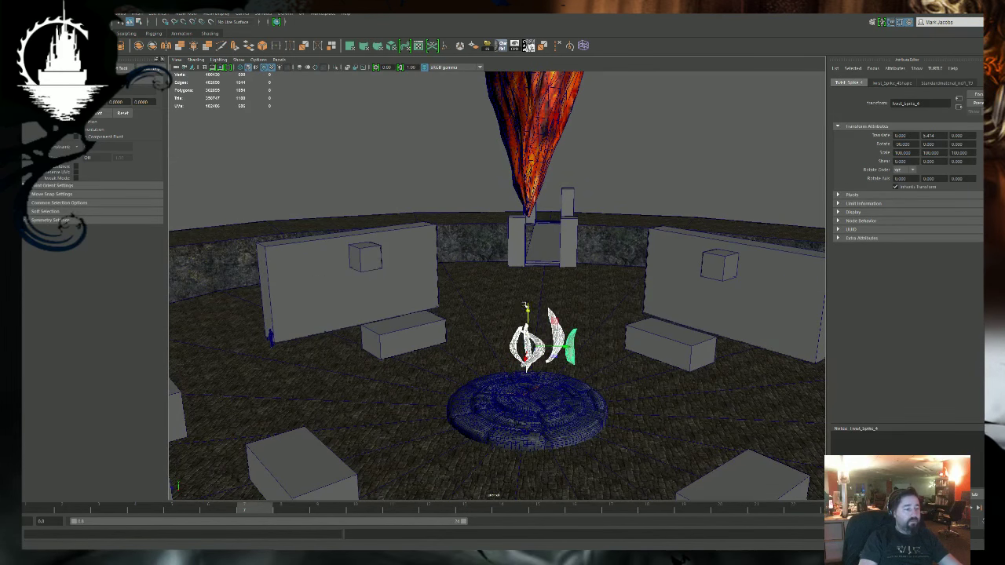
pyautogui.moveTo(528, 311); pyautogui.dragTo(573, 160)
pyautogui.hotkey('ctrl', 'z')
pyautogui.hotkey('ctrl', 'g')
pyautogui.keyDown('alt'); pyautogui.moveTo(514, 314); pyautogui.dragTo(520, 269); pyautogui.keyUp('alt')
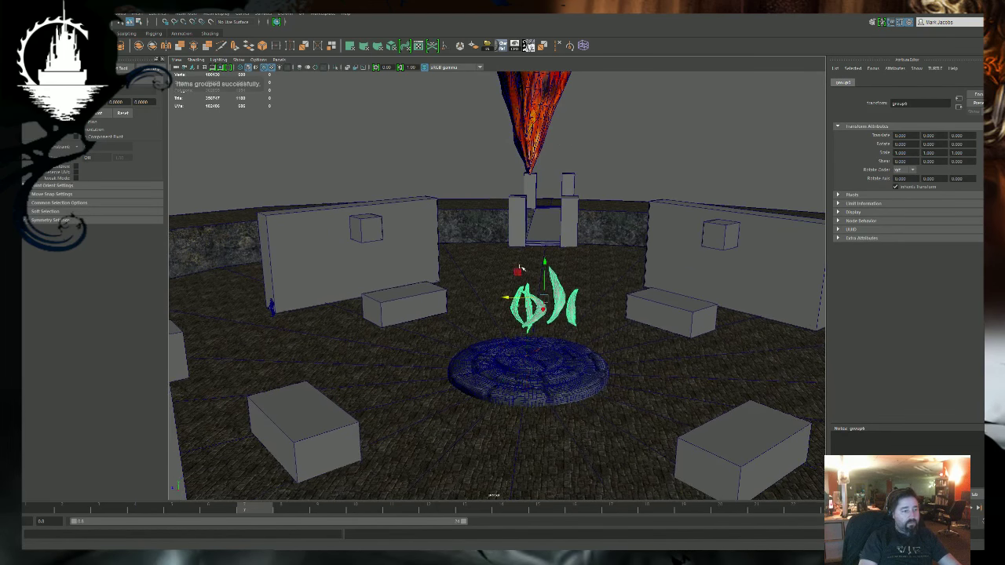
# Enlarge the combined spike group uniformly and move it up beyond the arena's outer rim.
pyautogui.press('r')
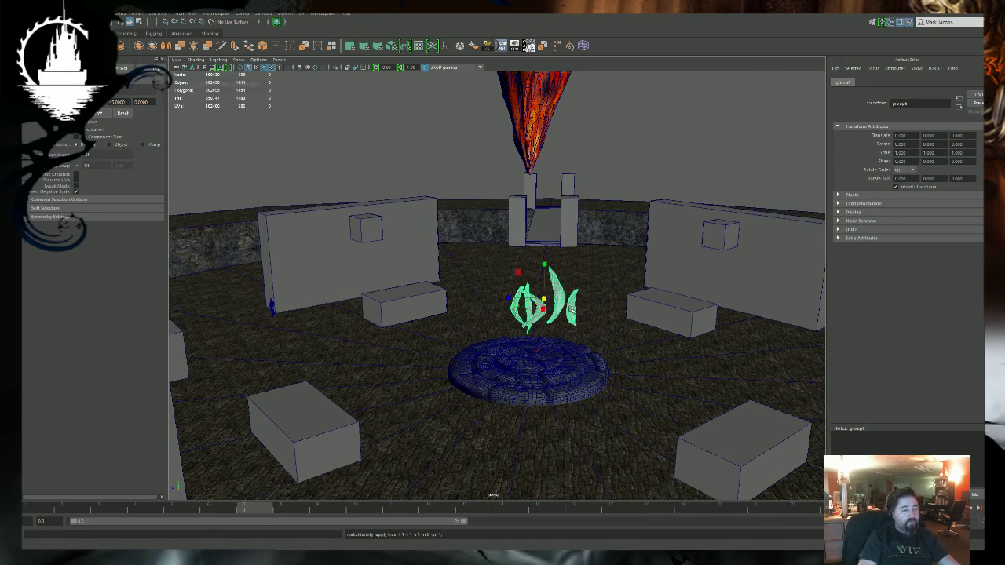
pyautogui.moveTo(544, 299); pyautogui.dragTo(607, 300)
pyautogui.press('w')
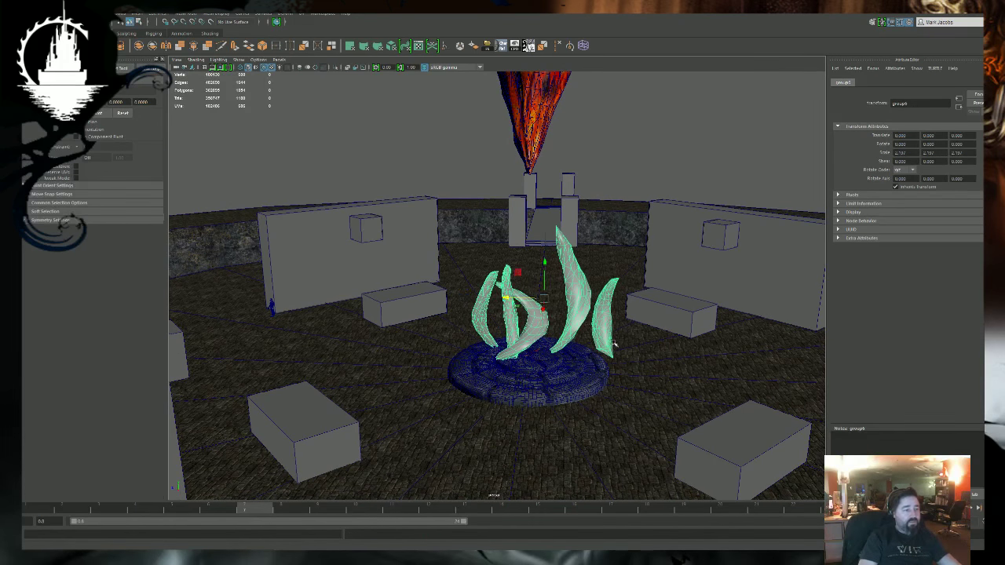
pyautogui.keyDown('alt'); pyautogui.moveTo(608, 314); pyautogui.dragTo(411, 368, button='right'); pyautogui.keyUp('alt')
pyautogui.keyDown('alt'); pyautogui.moveTo(413, 427); pyautogui.dragTo(437, 442, button='middle'); pyautogui.keyUp('alt')
pyautogui.keyDown('alt'); pyautogui.moveTo(502, 421); pyautogui.dragTo(388, 158); pyautogui.keyUp('alt')
pyautogui.keyDown('alt'); pyautogui.moveTo(381, 287); pyautogui.dragTo(451, 382, button='middle'); pyautogui.keyUp('alt')
pyautogui.click(17, 14)
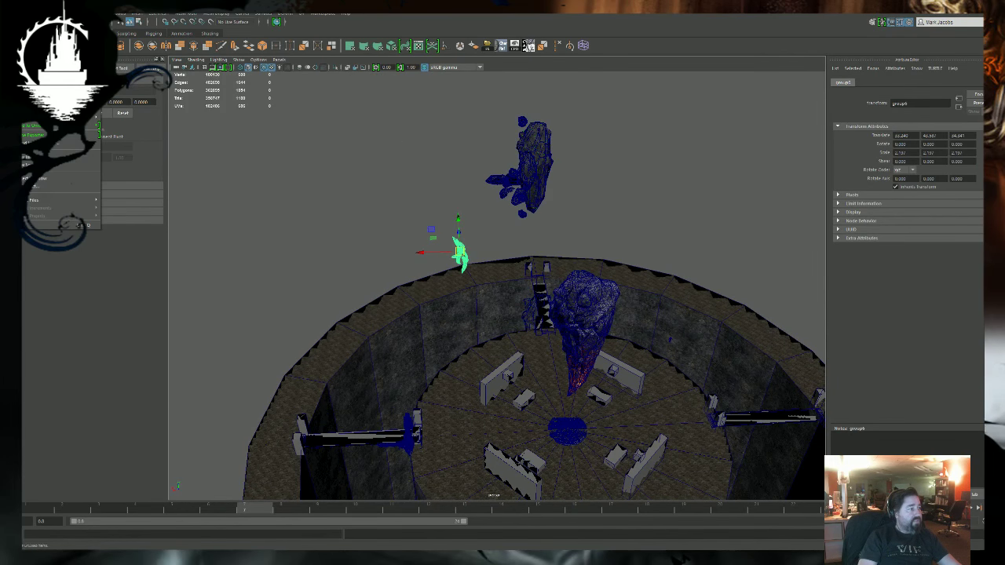
pyautogui.click(146, 195)
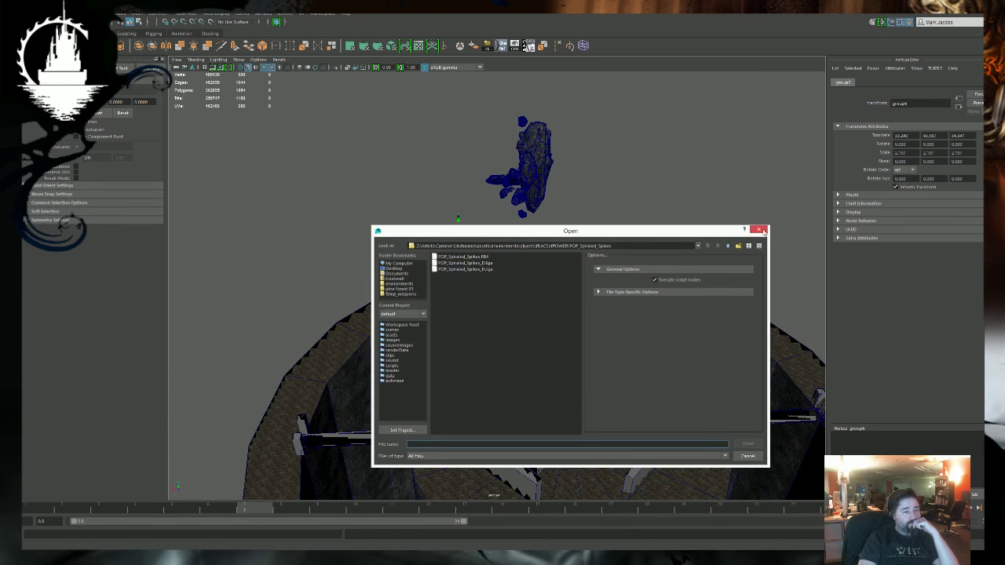
pyautogui.click(760, 230)
# Import the POP_Double_Side_Markers FBX from the POP_Stone_Markers folder.
pyautogui.click(11, 13)
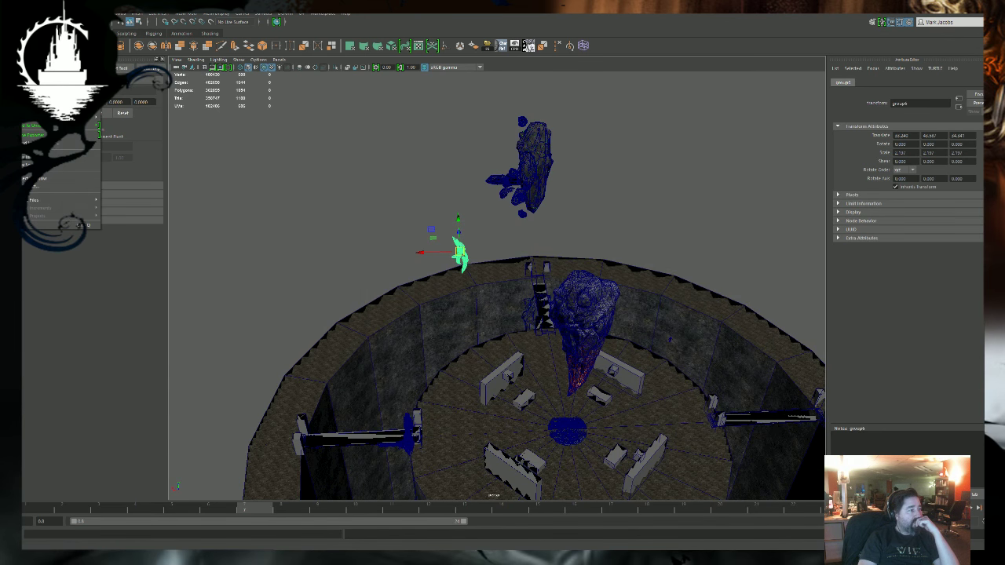
pyautogui.click(280, 220)
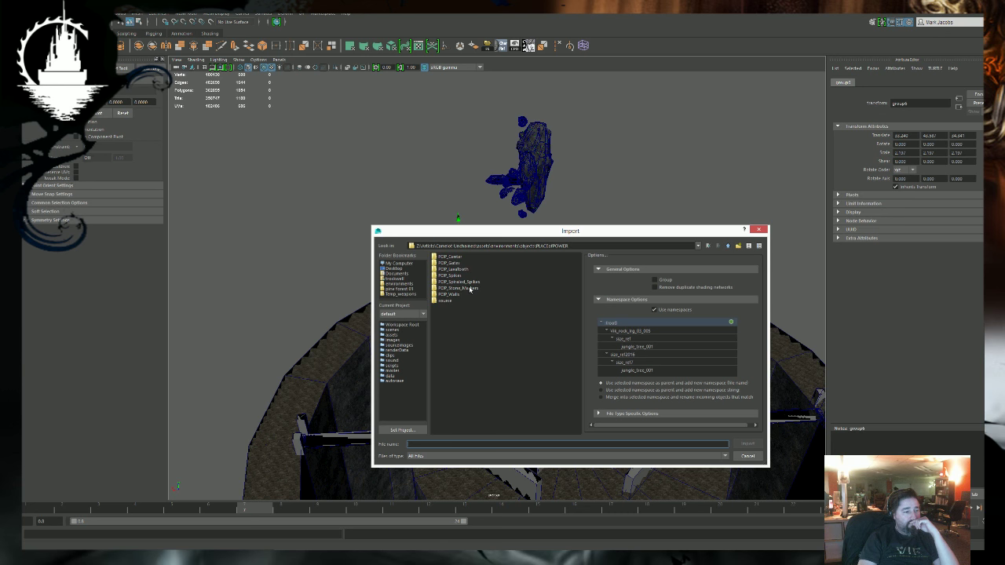
pyautogui.doubleClick(469, 289)
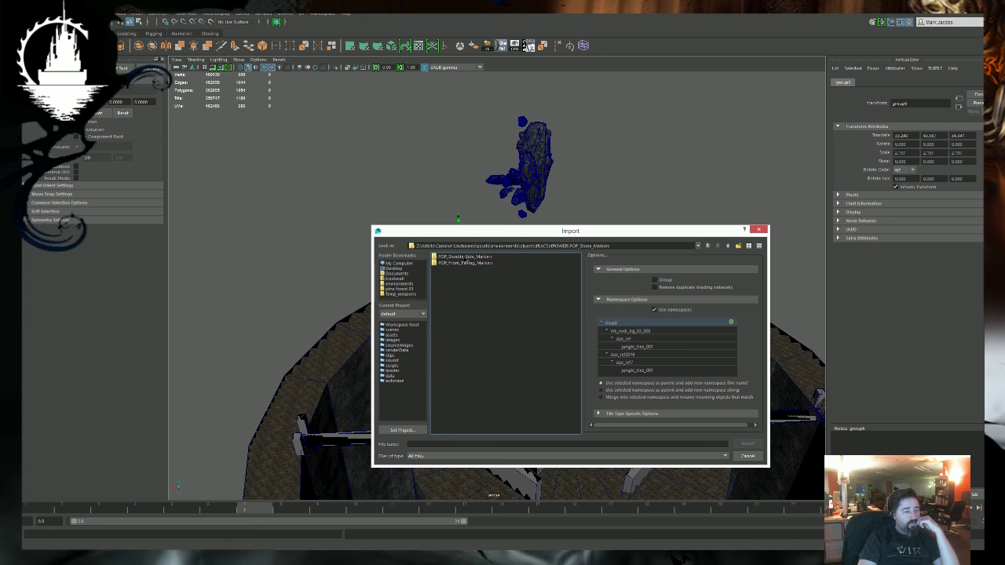
pyautogui.doubleClick(466, 258)
pyautogui.doubleClick(465, 260)
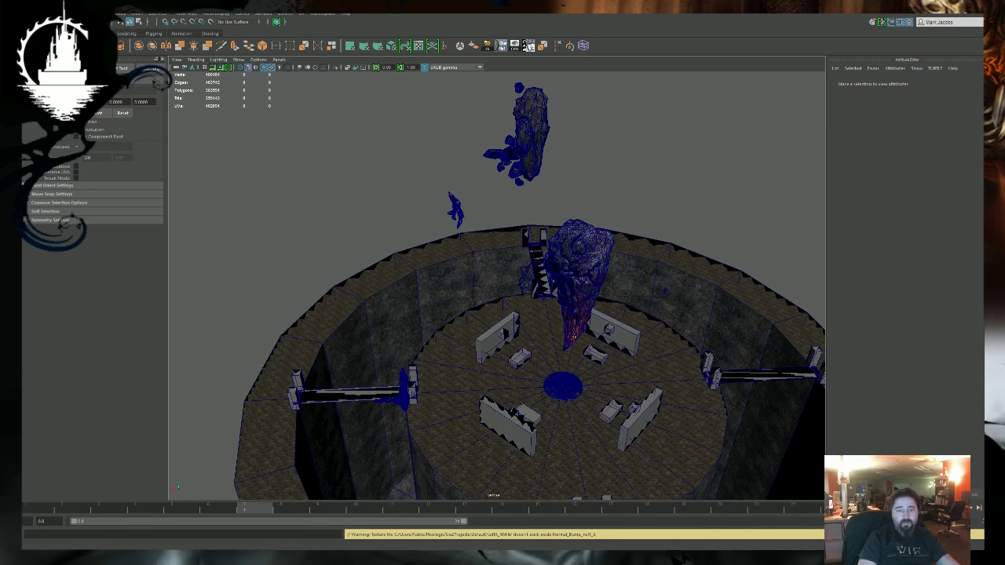
# Select the three imported stone markers inside the central disc and raise them above its surface.
pyautogui.click(563, 386)
pyautogui.moveTo(424, 358)
pyautogui.keyDown('alt'); pyautogui.mouseDown()
pyautogui.moveTo(471, 377)
pyautogui.moveTo(479, 369)
pyautogui.mouseUp(); pyautogui.keyUp('alt')
pyautogui.press('f')
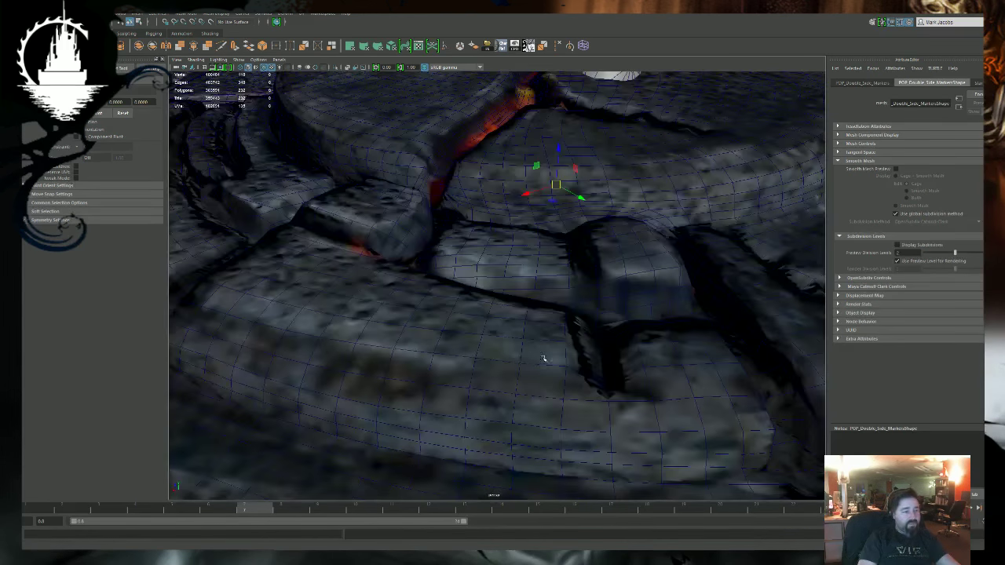
pyautogui.keyDown('alt'); pyautogui.moveTo(543, 359); pyautogui.dragTo(524, 374); pyautogui.keyUp('alt')
pyautogui.scroll(-1, 524, 374)
pyautogui.keyDown('shift'); pyautogui.click(582, 92); pyautogui.keyUp('shift')
pyautogui.keyDown('alt'); pyautogui.moveTo(582, 326); pyautogui.dragTo(593, 359); pyautogui.keyUp('alt')
pyautogui.press('r')
pyautogui.moveTo(531, 214)
pyautogui.mouseDown()
pyautogui.moveTo(556, 216)
pyautogui.moveTo(533, 92)
pyautogui.mouseUp()
pyautogui.press('w')
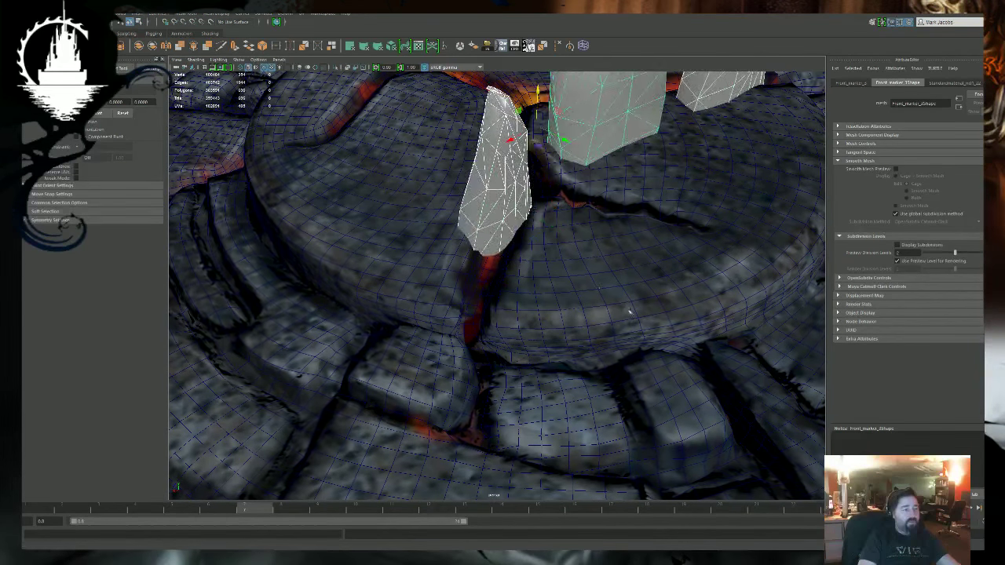
pyautogui.scroll(-10, 628, 309)
pyautogui.keyDown('alt'); pyautogui.moveTo(596, 291); pyautogui.dragTo(595, 320, button='middle'); pyautogui.keyUp('alt')
pyautogui.moveTo(505, 245); pyautogui.dragTo(504, 194)
pyautogui.keyDown('alt'); pyautogui.moveTo(644, 319); pyautogui.dragTo(628, 301); pyautogui.keyUp('alt')
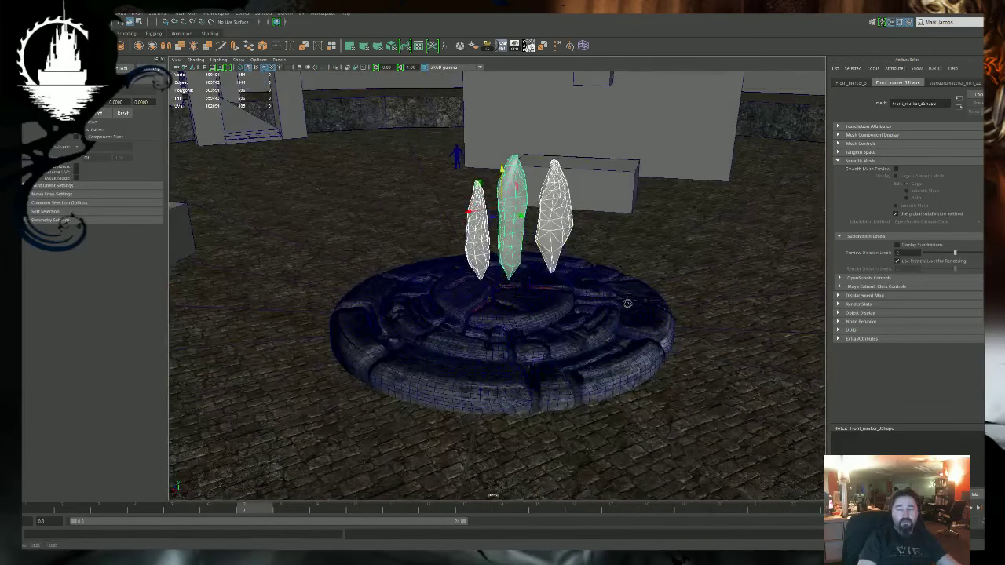
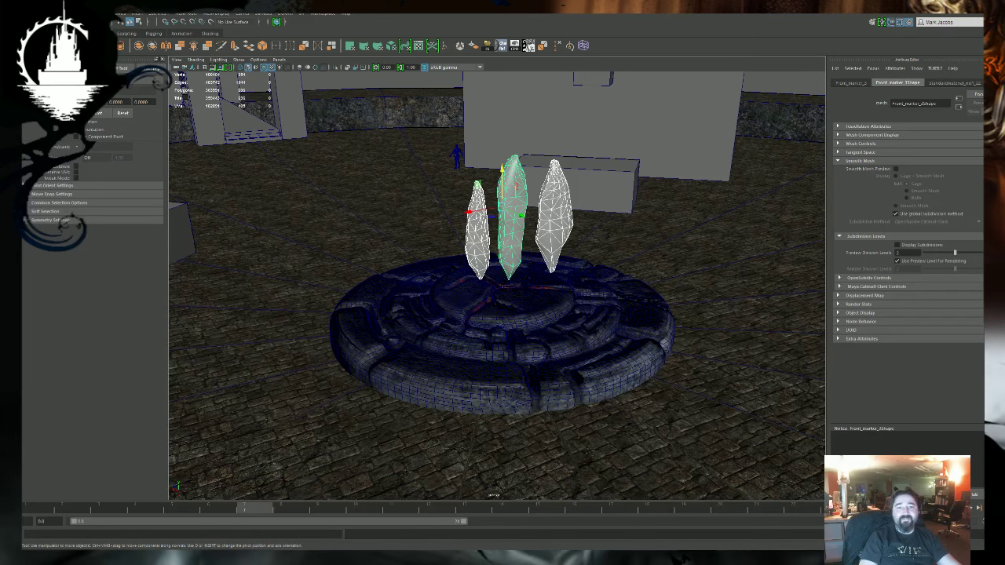
# Examine the three stone markers above the disc from the front and the back.
pyautogui.keyDown('alt'); pyautogui.moveTo(502, 271); pyautogui.dragTo(514, 321); pyautogui.keyUp('alt')
pyautogui.keyDown('alt'); pyautogui.moveTo(514, 321); pyautogui.dragTo(579, 331, button='right'); pyautogui.keyUp('alt')
pyautogui.keyDown('alt'); pyautogui.moveTo(579, 332); pyautogui.dragTo(761, 290); pyautogui.keyUp('alt')
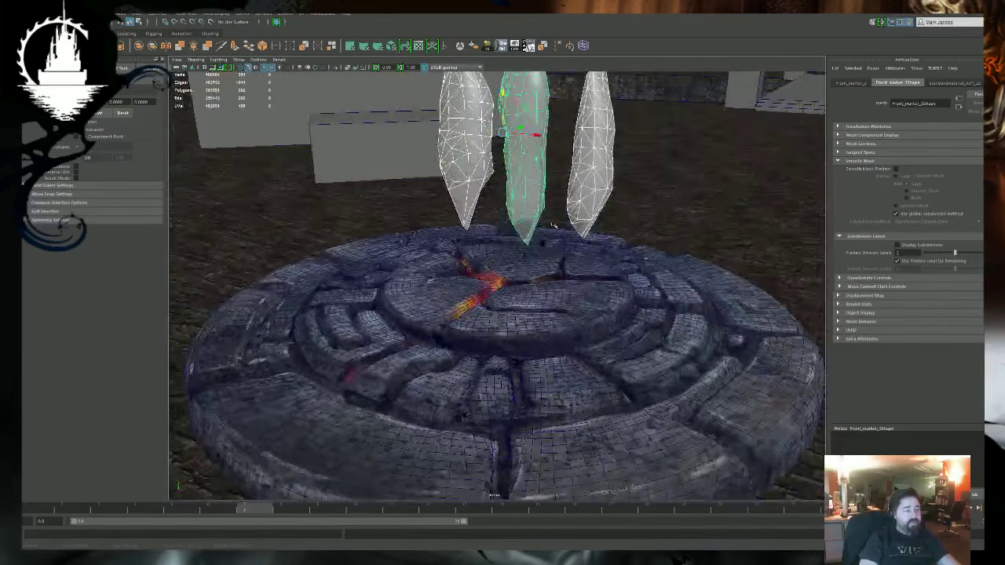
pyautogui.keyDown('alt'); pyautogui.moveTo(585, 240); pyautogui.dragTo(576, 353, button='middle'); pyautogui.keyUp('alt')
pyautogui.keyDown('alt'); pyautogui.moveTo(424, 326); pyautogui.dragTo(471, 305); pyautogui.keyUp('alt')
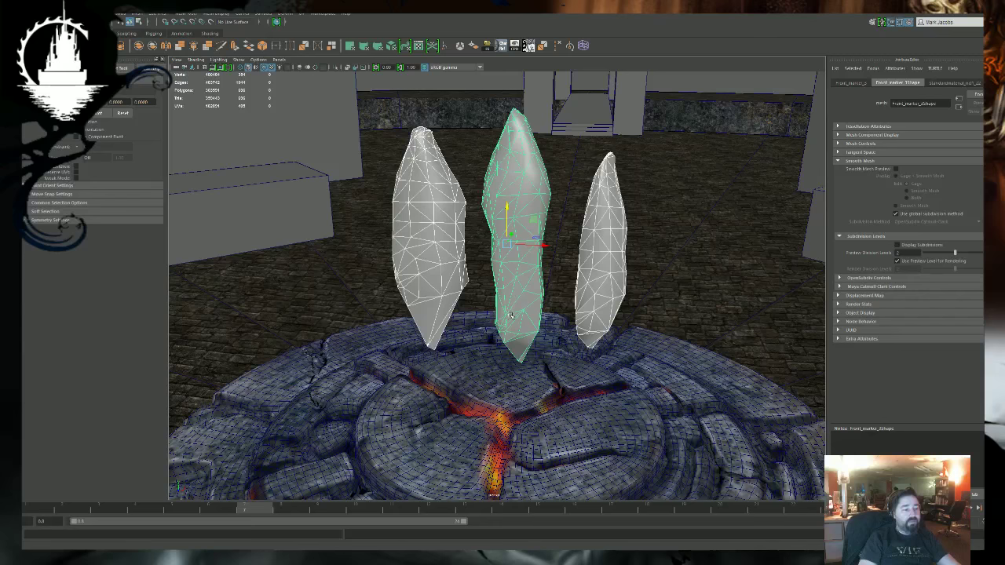
pyautogui.keyDown('alt'); pyautogui.moveTo(511, 289); pyautogui.dragTo(358, 321); pyautogui.keyUp('alt')
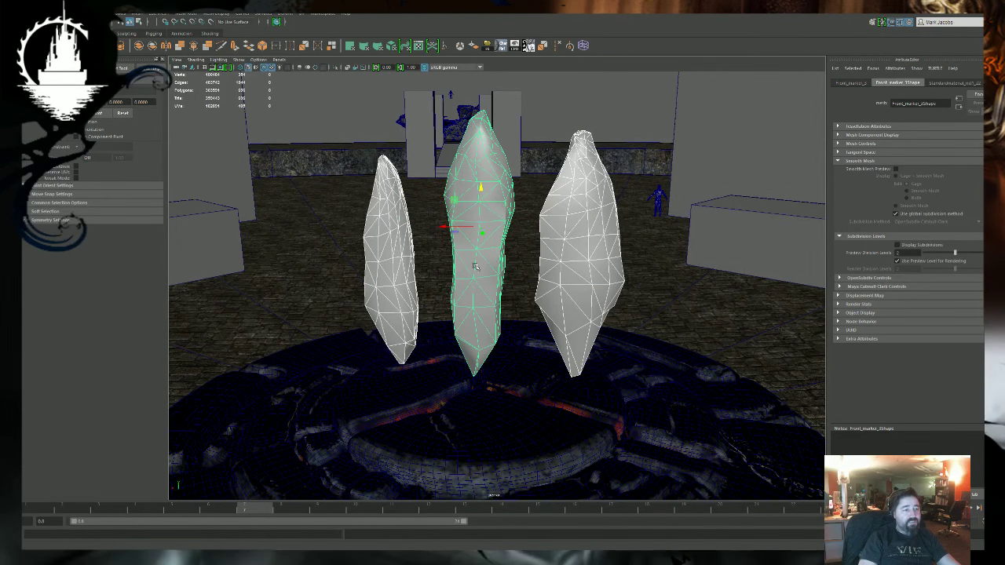
# Move the three stone markers off the central disc to a spot high above the arena, beside the hanging spike.
pyautogui.keyDown('alt'); pyautogui.moveTo(475, 267); pyautogui.dragTo(485, 273); pyautogui.keyUp('alt')
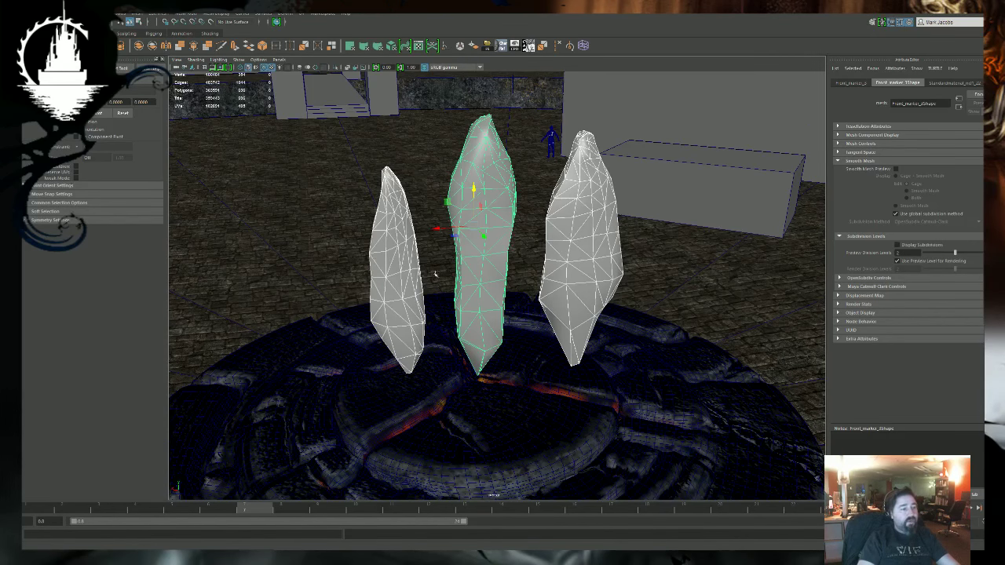
pyautogui.keyDown('alt'); pyautogui.moveTo(573, 312); pyautogui.dragTo(377, 299, button='right'); pyautogui.keyUp('alt')
pyautogui.keyDown('alt'); pyautogui.moveTo(620, 318); pyautogui.dragTo(675, 337); pyautogui.keyUp('alt')
pyautogui.keyDown('alt'); pyautogui.moveTo(675, 337); pyautogui.dragTo(431, 282, button='right'); pyautogui.keyUp('alt')
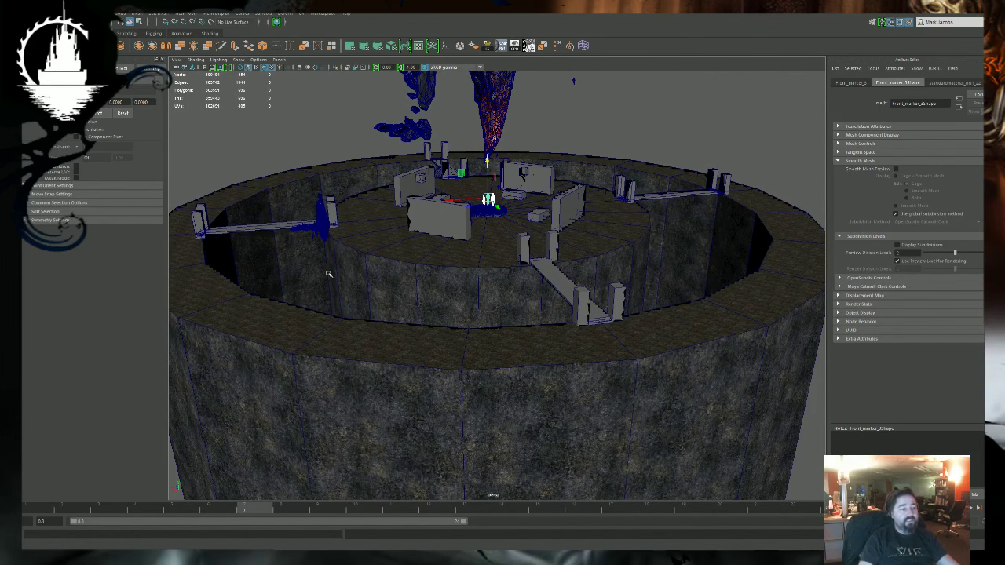
pyautogui.keyDown('alt'); pyautogui.moveTo(425, 241); pyautogui.dragTo(756, 256, button='right'); pyautogui.keyUp('alt')
pyautogui.keyDown('alt'); pyautogui.moveTo(756, 256); pyautogui.dragTo(789, 385, button='middle'); pyautogui.keyUp('alt')
pyautogui.keyDown('alt'); pyautogui.moveTo(447, 291); pyautogui.dragTo(439, 312); pyautogui.keyUp('alt')
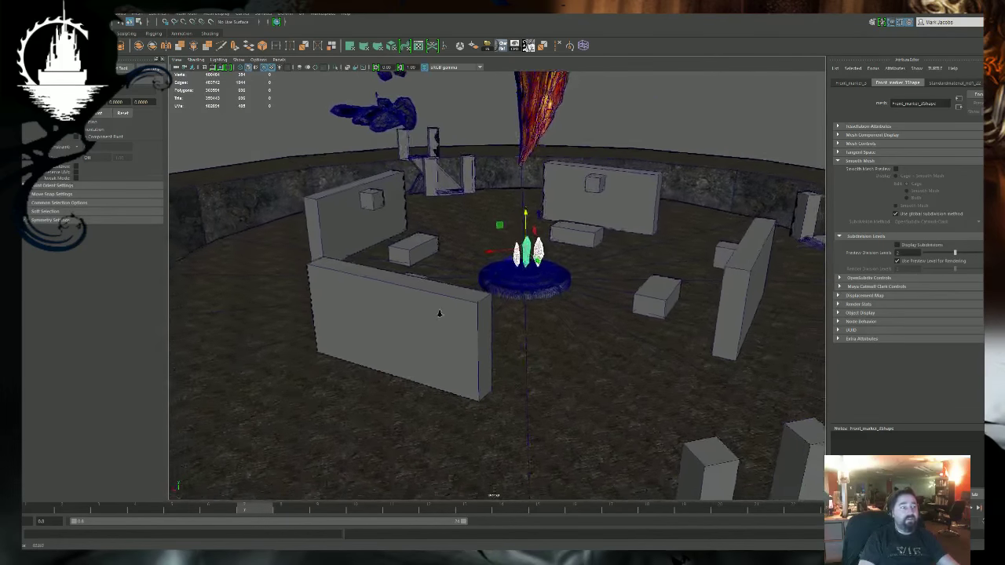
pyautogui.keyDown('alt'); pyautogui.moveTo(439, 312); pyautogui.dragTo(425, 306, button='right'); pyautogui.keyUp('alt')
pyautogui.keyDown('alt'); pyautogui.moveTo(425, 307); pyautogui.dragTo(480, 264, button='middle'); pyautogui.keyUp('alt')
pyautogui.keyDown('alt'); pyautogui.moveTo(569, 271); pyautogui.dragTo(522, 262, button='right'); pyautogui.keyUp('alt')
pyautogui.keyDown('alt'); pyautogui.moveTo(514, 240); pyautogui.dragTo(511, 273, button='middle'); pyautogui.keyUp('alt')
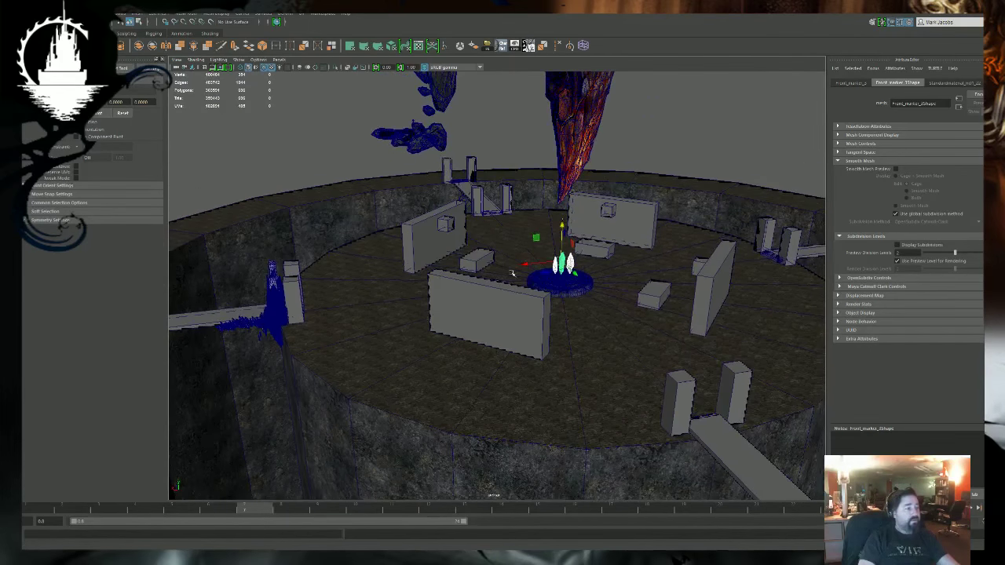
pyautogui.moveTo(563, 264); pyautogui.dragTo(649, 132)
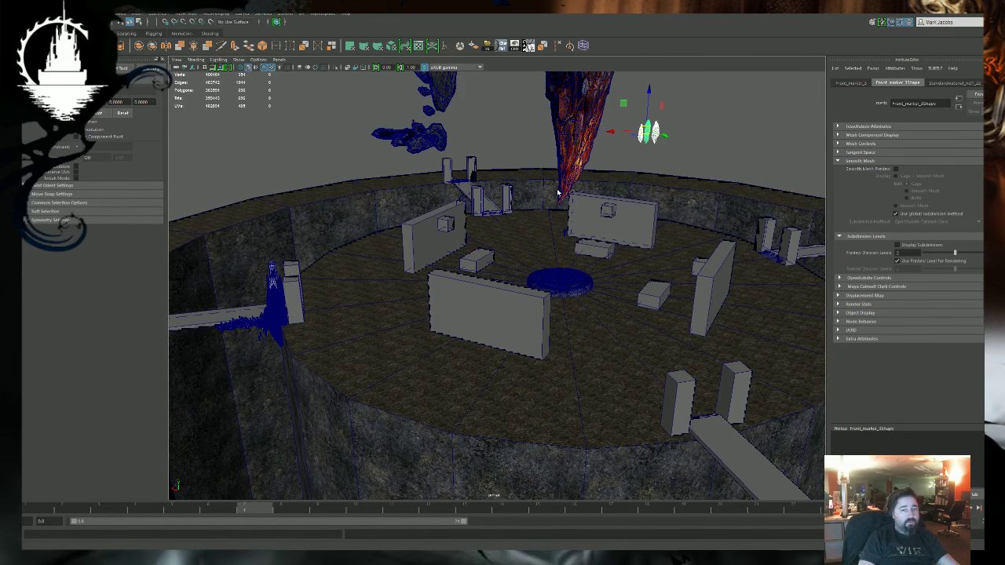
# Import the POP_Front_Facing_Markers FBX from its folder inside POP_Stone_Markers.
pyautogui.hotkey('ctrl', 'i')
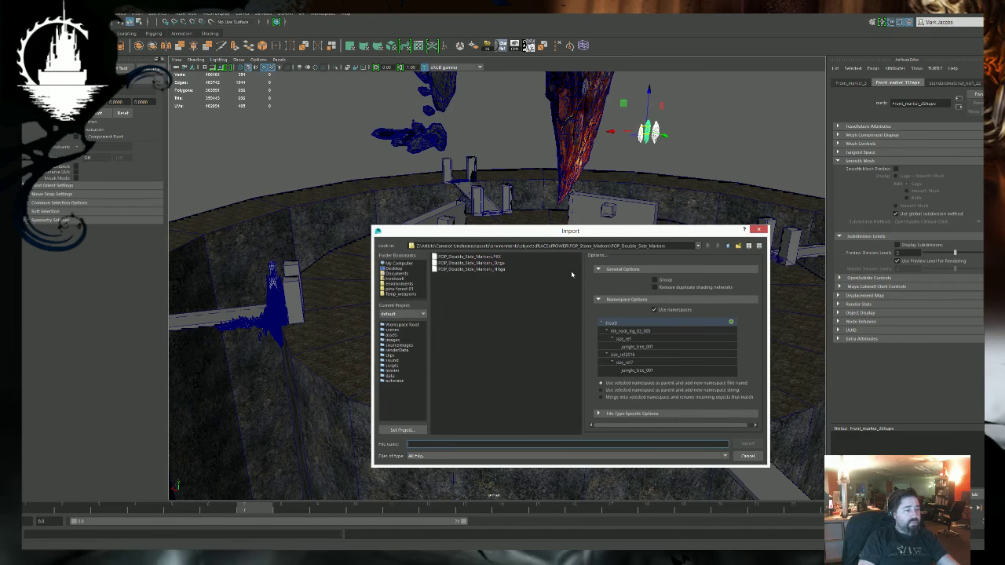
pyautogui.press('BackSpace')
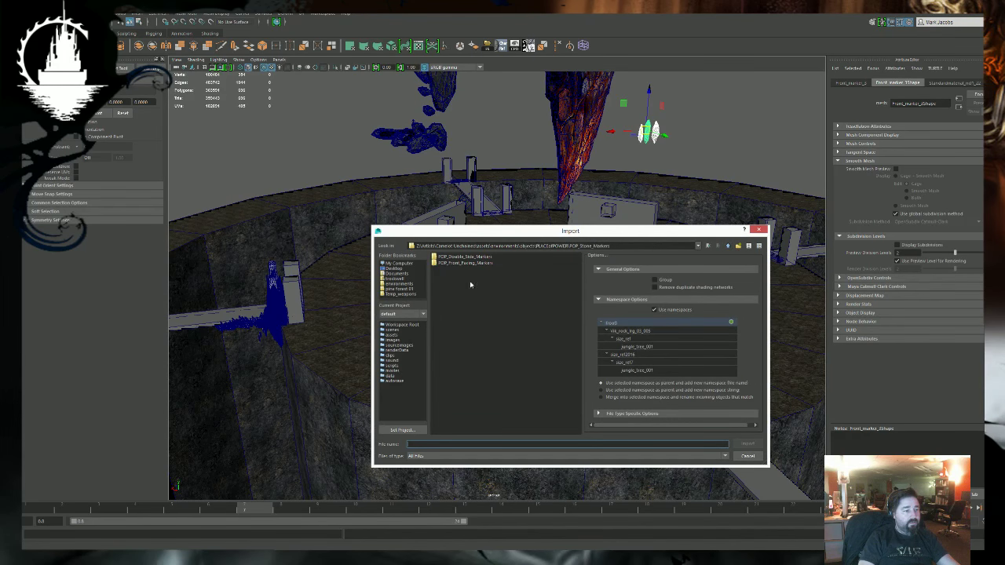
pyautogui.doubleClick(464, 263)
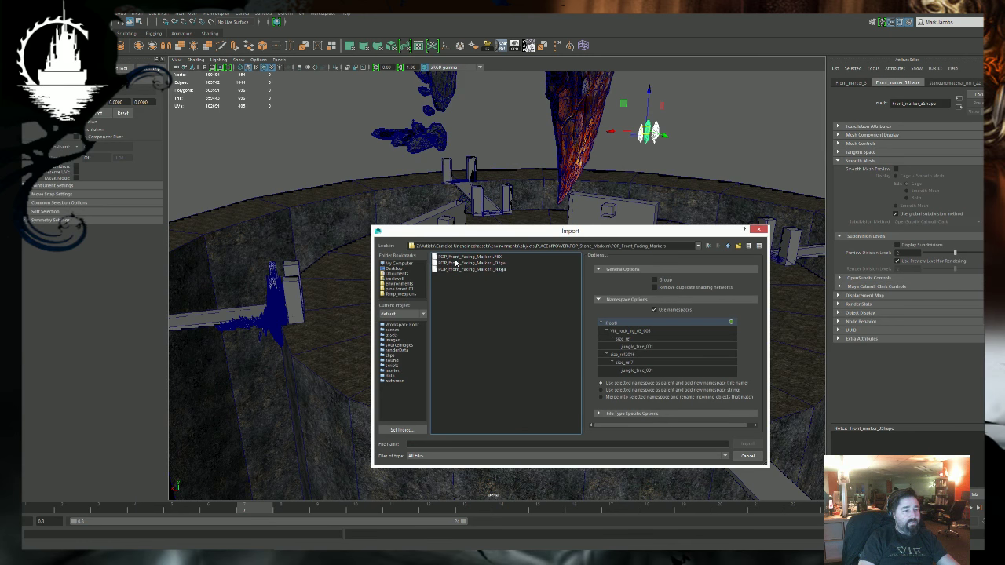
pyautogui.click(455, 263)
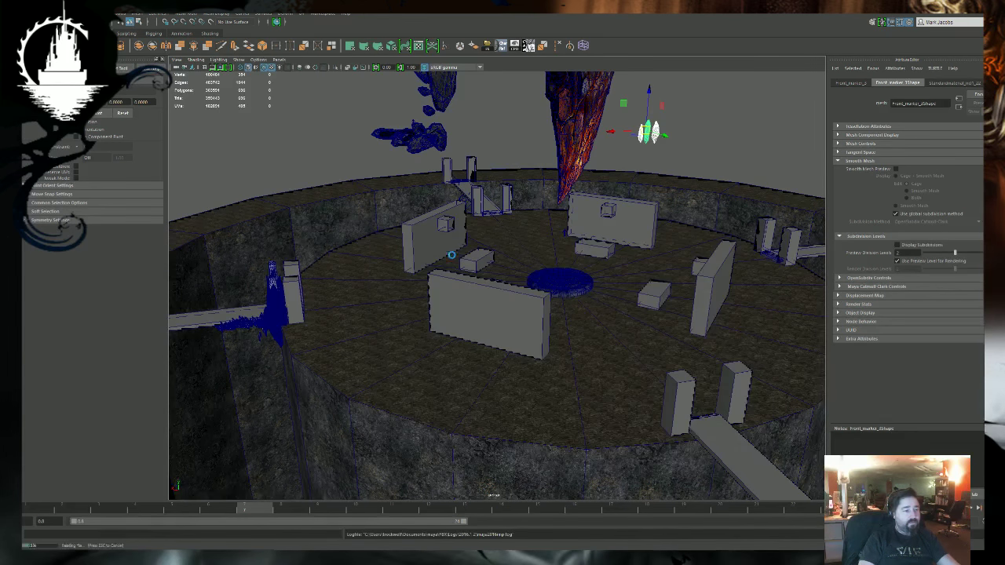
# Select the newly imported markers at the central disc and raise them high above the arena floor.
pyautogui.click(566, 278)
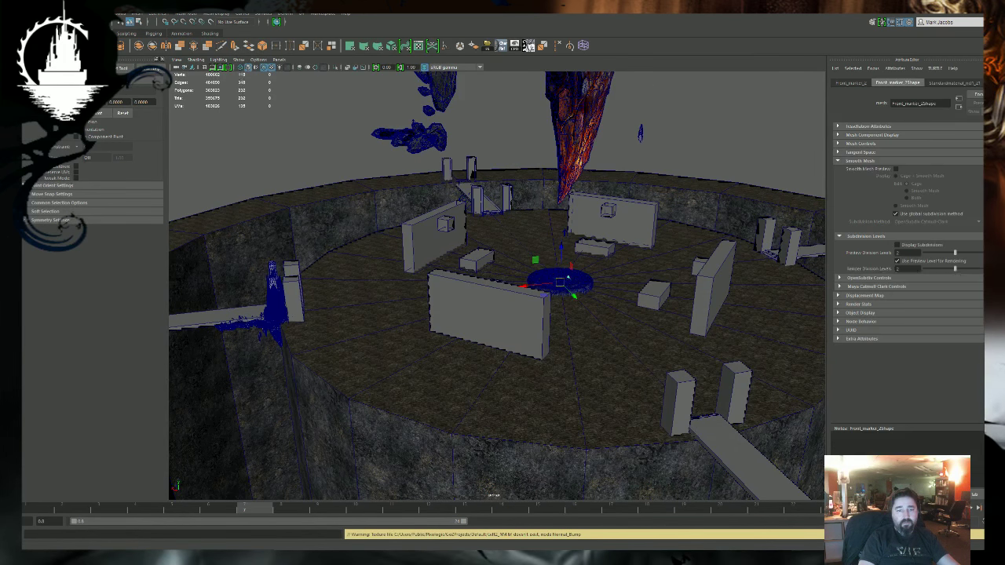
pyautogui.press('f')
pyautogui.keyDown('alt'); pyautogui.moveTo(507, 294); pyautogui.dragTo(499, 312); pyautogui.keyUp('alt')
pyautogui.moveTo(469, 208); pyautogui.dragTo(469, 77)
pyautogui.keyDown('alt'); pyautogui.moveTo(470, 286); pyautogui.dragTo(482, 415, button='middle'); pyautogui.keyUp('alt')
pyautogui.keyDown('alt'); pyautogui.moveTo(482, 416); pyautogui.dragTo(255, 214, button='right'); pyautogui.keyUp('alt')
pyautogui.moveTo(485, 229); pyautogui.dragTo(486, 129)
pyautogui.keyDown('alt'); pyautogui.moveTo(471, 259); pyautogui.dragTo(745, 197); pyautogui.keyUp('alt')
pyautogui.keyDown('alt'); pyautogui.moveTo(565, 314); pyautogui.dragTo(227, 357, button='right'); pyautogui.keyUp('alt')
pyautogui.keyDown('alt'); pyautogui.moveTo(522, 314); pyautogui.dragTo(529, 448, button='middle'); pyautogui.keyUp('alt')
pyautogui.moveTo(495, 344); pyautogui.dragTo(495, 150)
pyautogui.keyDown('alt'); pyautogui.moveTo(499, 259); pyautogui.dragTo(585, 326, button='middle'); pyautogui.keyUp('alt')
pyautogui.keyDown('alt'); pyautogui.moveTo(585, 325); pyautogui.dragTo(540, 334, button='right'); pyautogui.keyUp('alt')
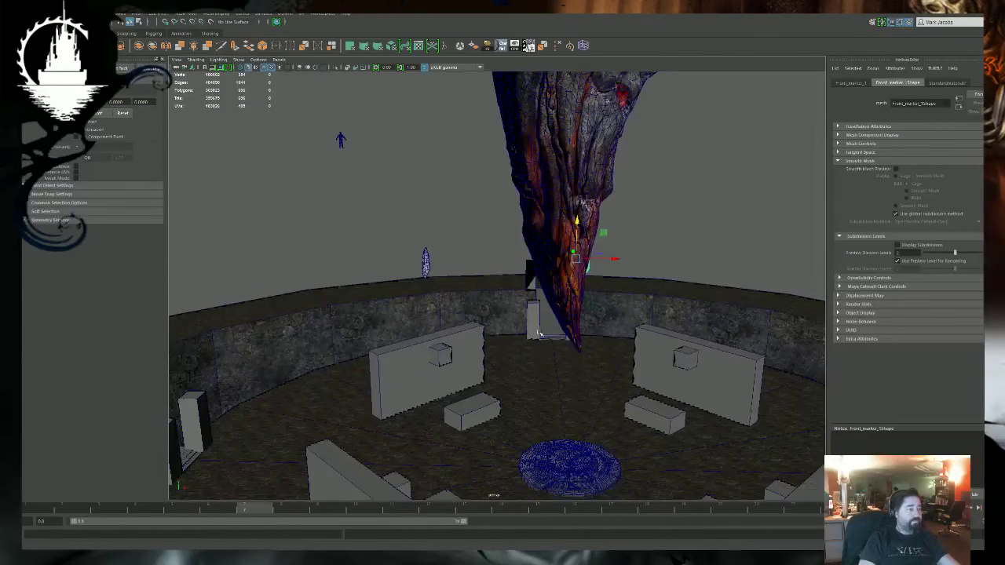
# Slide the raised markers sideways, clear of the large hanging spike.
pyautogui.keyDown('alt'); pyautogui.moveTo(540, 333); pyautogui.dragTo(562, 312); pyautogui.keyUp('alt')
pyautogui.moveTo(617, 248); pyautogui.dragTo(454, 248)
pyautogui.press('f')
pyautogui.keyDown('alt'); pyautogui.moveTo(511, 330); pyautogui.dragTo(500, 369); pyautogui.keyUp('alt')
pyautogui.keyDown('alt'); pyautogui.moveTo(500, 369); pyautogui.dragTo(451, 349, button='right'); pyautogui.keyUp('alt')
pyautogui.keyDown('alt'); pyautogui.moveTo(578, 311); pyautogui.dragTo(520, 298, button='middle'); pyautogui.keyUp('alt')
pyautogui.keyDown('alt'); pyautogui.moveTo(520, 301); pyautogui.dragTo(695, 293); pyautogui.keyUp('alt')
# Select the single double-sided marker and compare it with the group of three front markers.
pyautogui.click(428, 249)
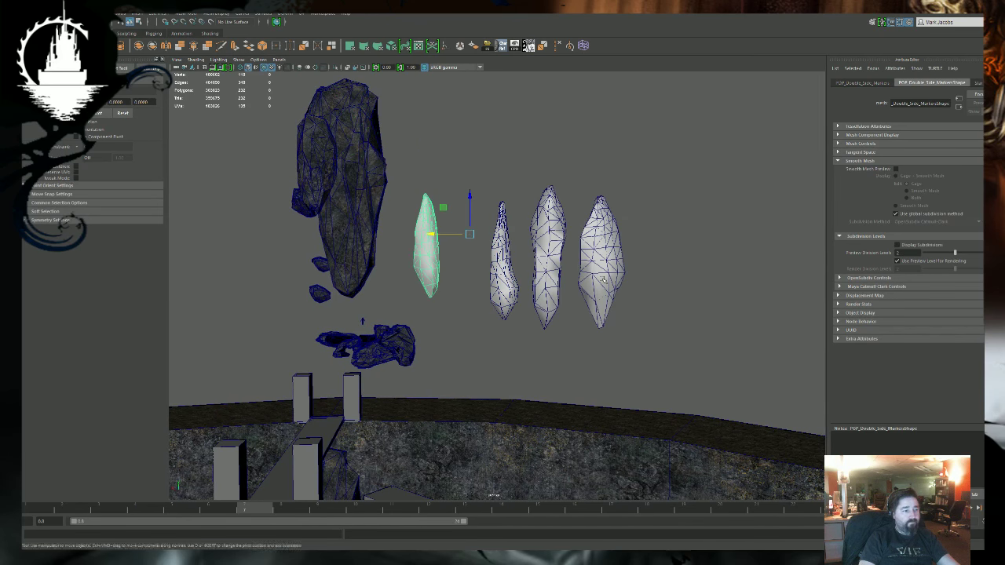
pyautogui.press('f')
pyautogui.keyDown('alt'); pyautogui.moveTo(604, 280); pyautogui.dragTo(605, 298); pyautogui.keyUp('alt')
pyautogui.keyDown('alt'); pyautogui.moveTo(605, 298); pyautogui.dragTo(547, 325, button='right'); pyautogui.keyUp('alt')
pyautogui.keyDown('alt'); pyautogui.moveTo(547, 324); pyautogui.dragTo(567, 309); pyautogui.keyUp('alt')
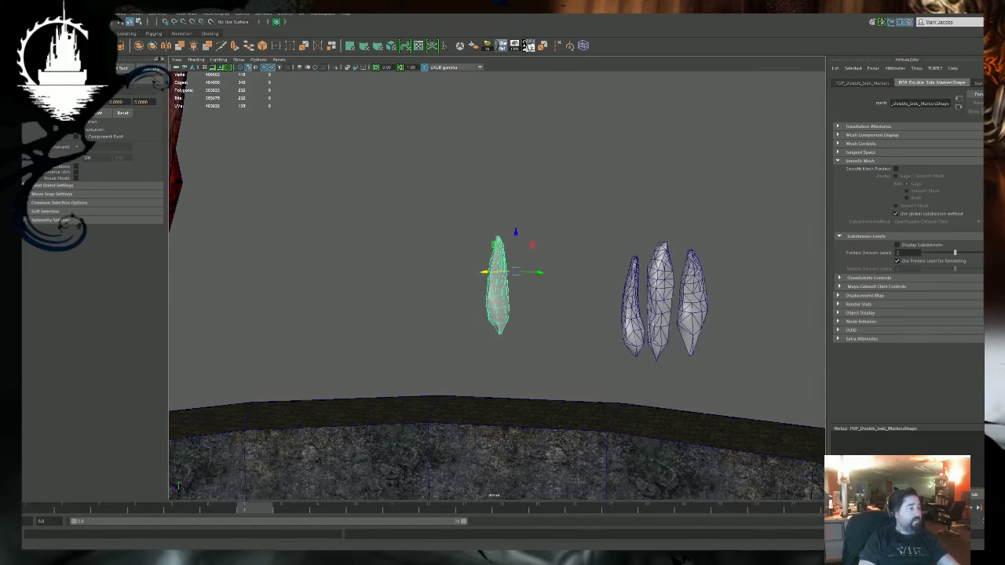
# Import the Wall1 FBX from the Wall1 folder inside POP_Walls.
pyautogui.click(24, 14)
pyautogui.click(48, 93)
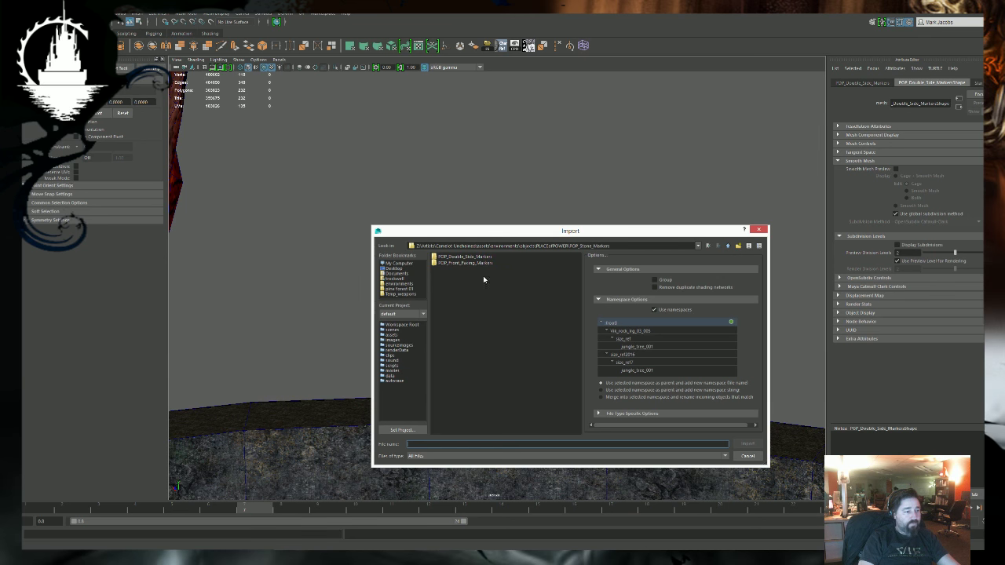
pyautogui.press('BackSpace')
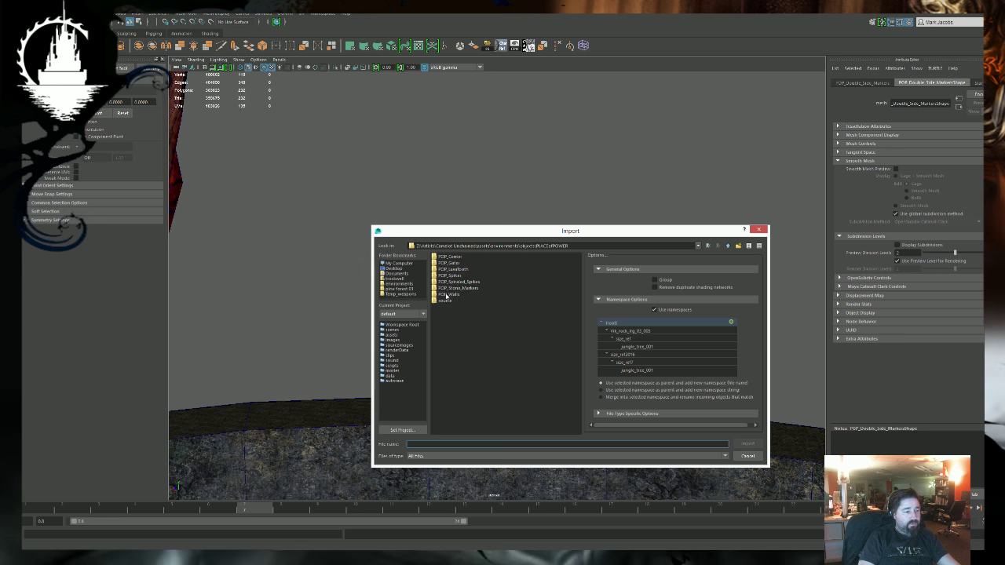
pyautogui.doubleClick(447, 297)
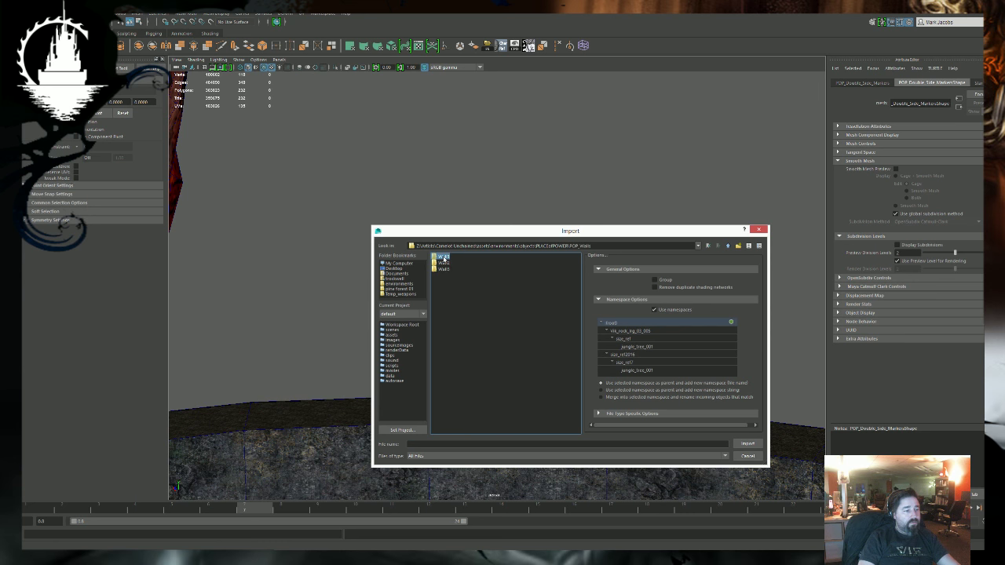
pyautogui.doubleClick(443, 256)
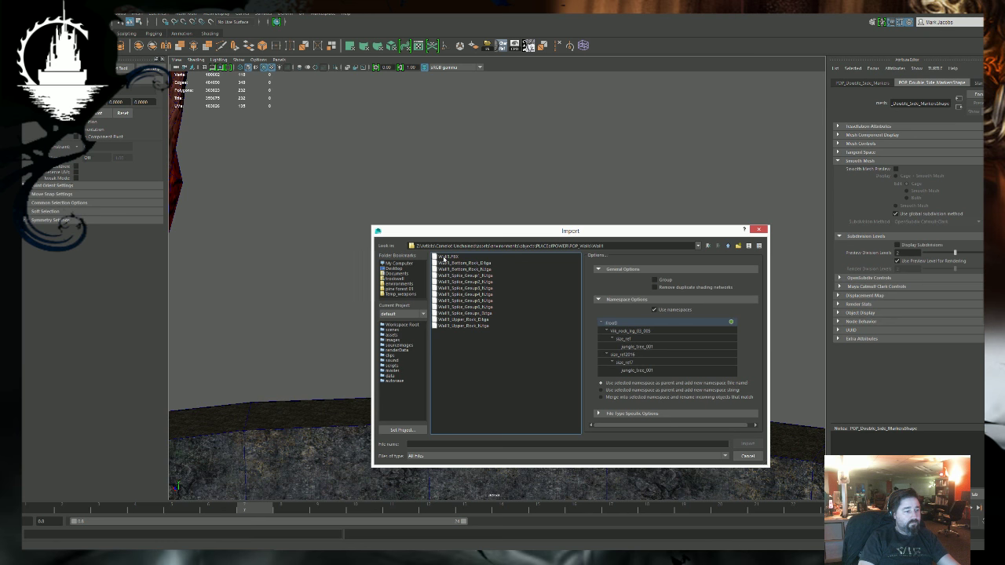
pyautogui.doubleClick(445, 256)
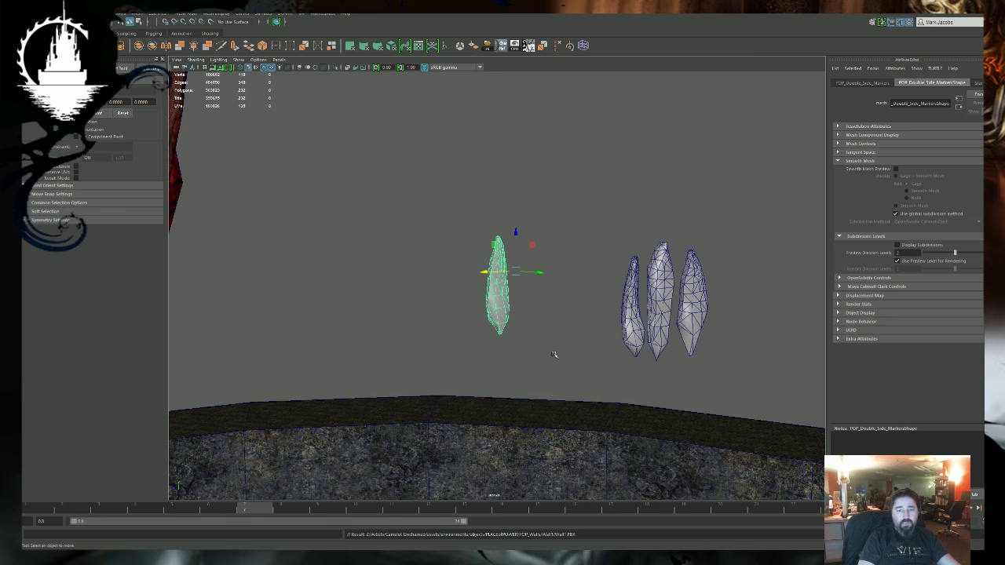
# Select all the imported Wall1 pieces at the central disc and frame them for inspection.
pyautogui.click(554, 354)
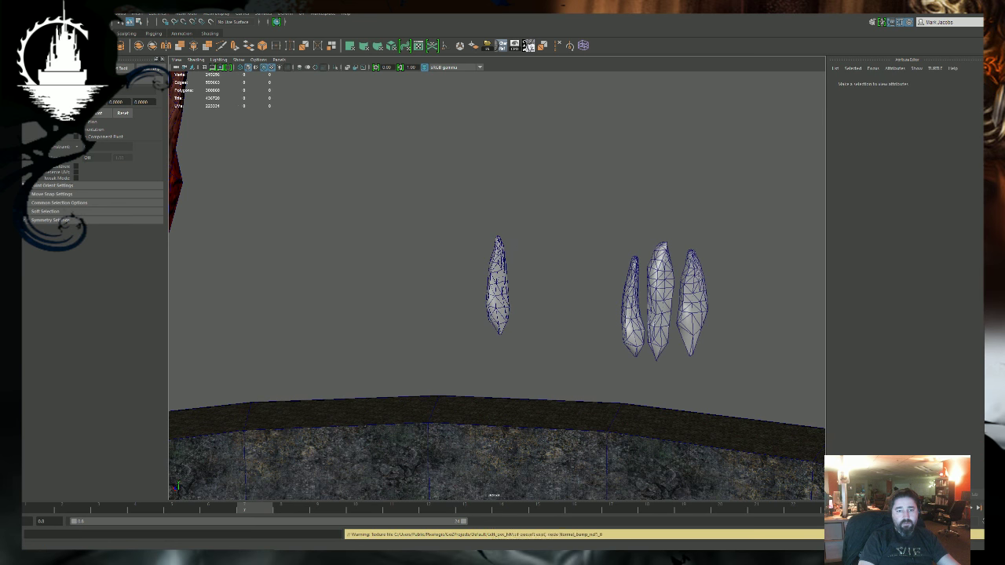
pyautogui.press('f')
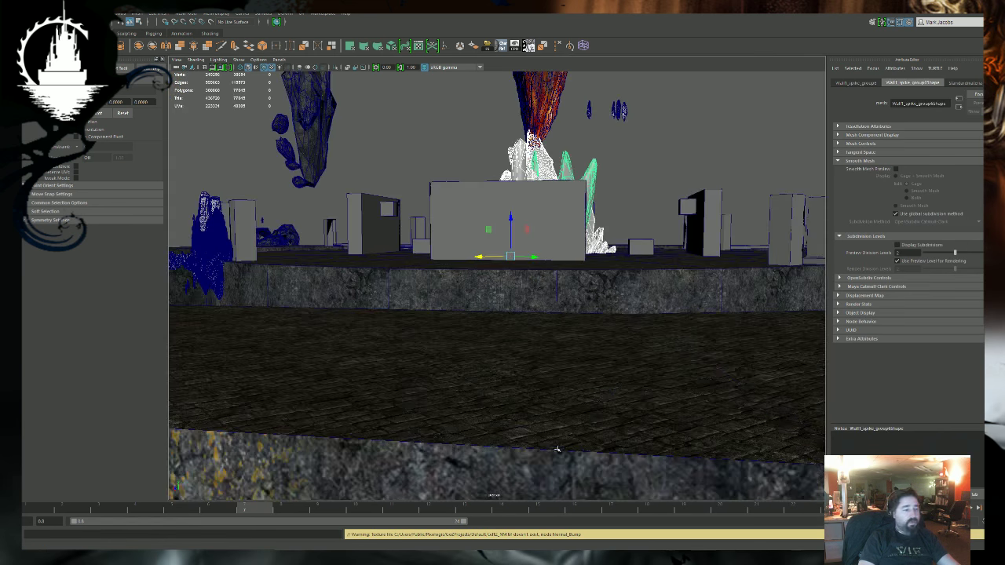
pyautogui.keyDown('alt'); pyautogui.moveTo(556, 448); pyautogui.dragTo(565, 442); pyautogui.keyUp('alt')
pyautogui.keyDown('alt'); pyautogui.moveTo(565, 442); pyautogui.dragTo(707, 471, button='right'); pyautogui.keyUp('alt')
pyautogui.keyDown('alt'); pyautogui.moveTo(706, 471); pyautogui.dragTo(683, 542, button='middle'); pyautogui.keyUp('alt')
pyautogui.keyDown('alt'); pyautogui.moveTo(346, 291); pyautogui.dragTo(464, 339); pyautogui.keyUp('alt')
pyautogui.keyDown('alt'); pyautogui.moveTo(463, 339); pyautogui.dragTo(440, 416, button='right'); pyautogui.keyUp('alt')
pyautogui.keyDown('alt'); pyautogui.moveTo(393, 409); pyautogui.dragTo(453, 419); pyautogui.keyUp('alt')
pyautogui.keyDown('alt'); pyautogui.moveTo(453, 418); pyautogui.dragTo(450, 436, button='middle'); pyautogui.keyUp('alt')
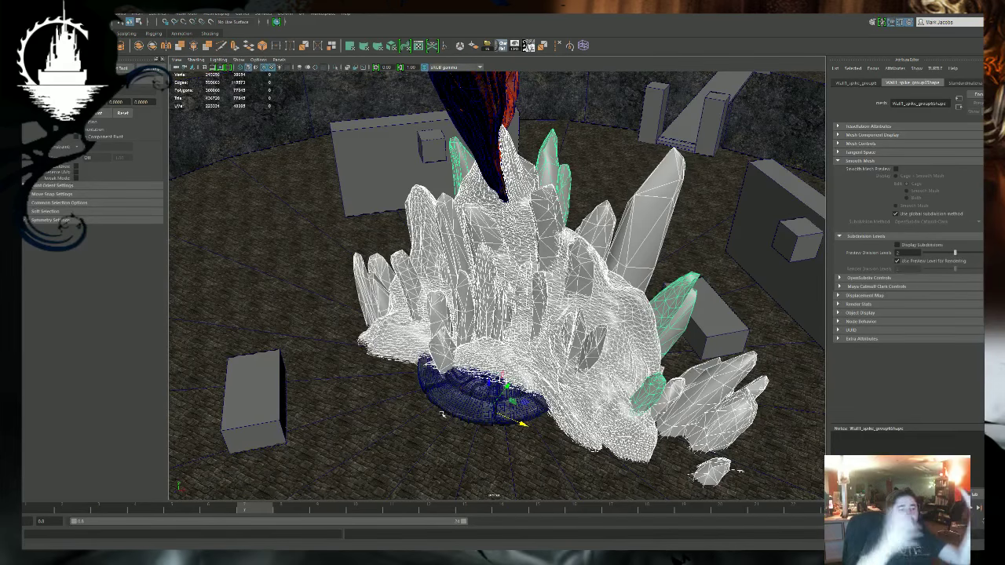
pyautogui.keyDown('alt'); pyautogui.moveTo(287, 358); pyautogui.dragTo(321, 332); pyautogui.keyUp('alt')
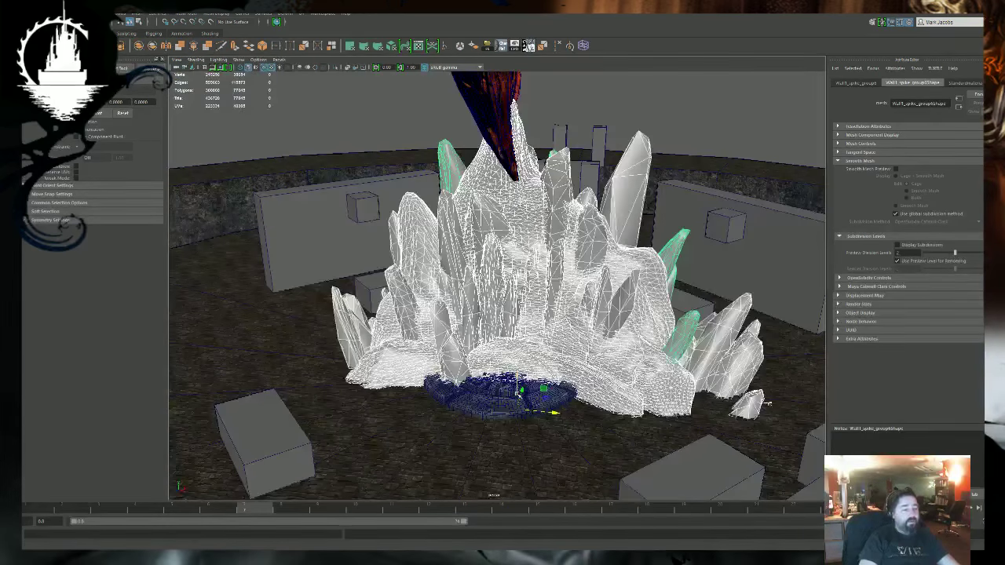
# Raise the imported Wall1 pieces, including the flat slab, high above the arena and the hanging spike.
pyautogui.moveTo(518, 379); pyautogui.dragTo(519, 227)
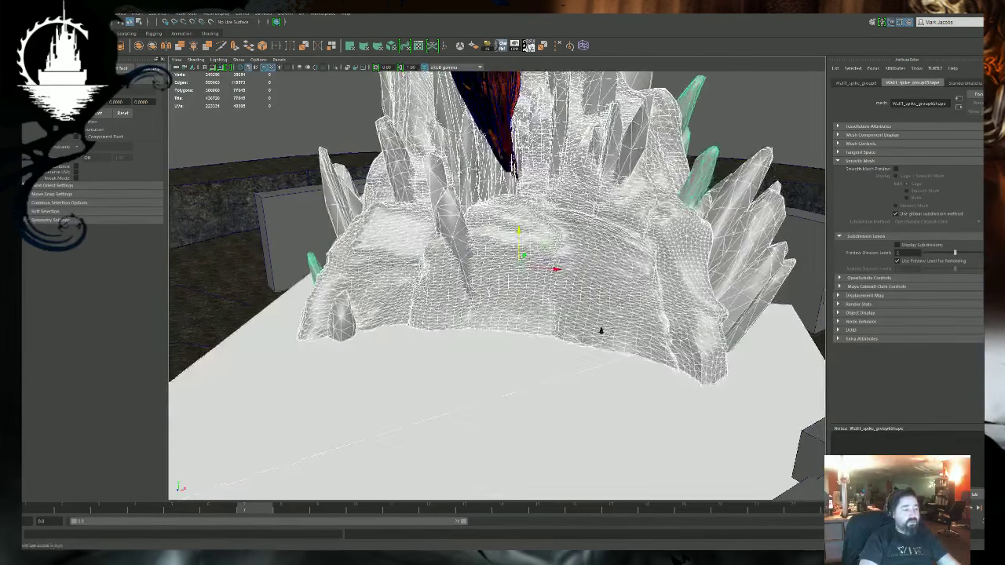
pyautogui.keyDown('alt'); pyautogui.moveTo(600, 332); pyautogui.dragTo(336, 374, button='right'); pyautogui.keyUp('alt')
pyautogui.keyDown('alt'); pyautogui.moveTo(336, 374); pyautogui.dragTo(326, 381); pyautogui.keyUp('alt')
pyautogui.moveTo(406, 372); pyautogui.dragTo(445, 220, button='middle')
pyautogui.keyDown('alt'); pyautogui.moveTo(448, 221); pyautogui.dragTo(452, 314, button='middle'); pyautogui.keyUp('alt')
pyautogui.keyDown('alt'); pyautogui.moveTo(452, 314); pyautogui.dragTo(619, 388, button='right'); pyautogui.keyUp('alt')
pyautogui.keyDown('alt'); pyautogui.moveTo(620, 388); pyautogui.dragTo(471, 276); pyautogui.keyUp('alt')
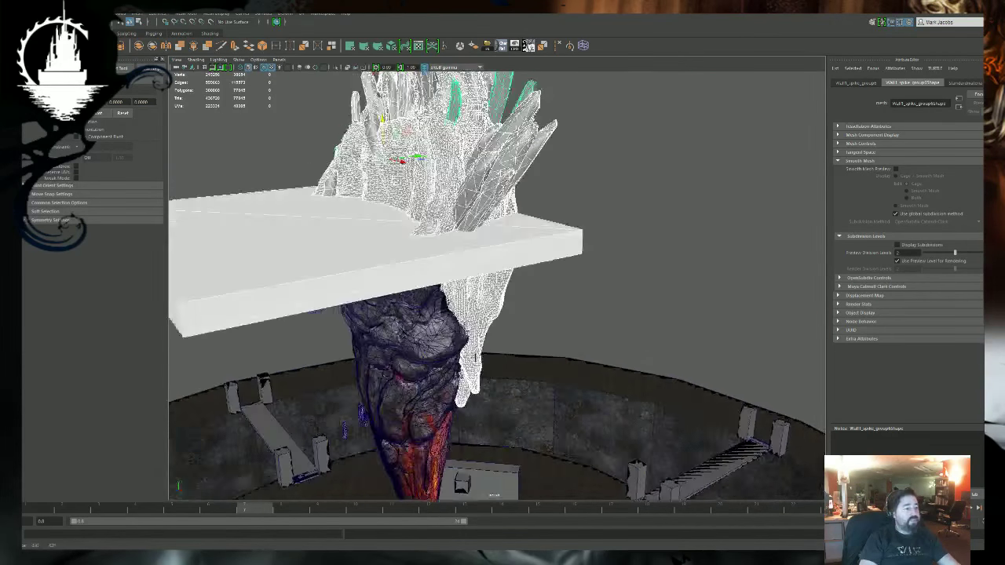
pyautogui.keyDown('alt'); pyautogui.moveTo(471, 276); pyautogui.dragTo(489, 344, button='middle'); pyautogui.keyUp('alt')
pyautogui.keyDown('alt'); pyautogui.moveTo(488, 344); pyautogui.dragTo(476, 295); pyautogui.keyUp('alt')
pyautogui.press('f')
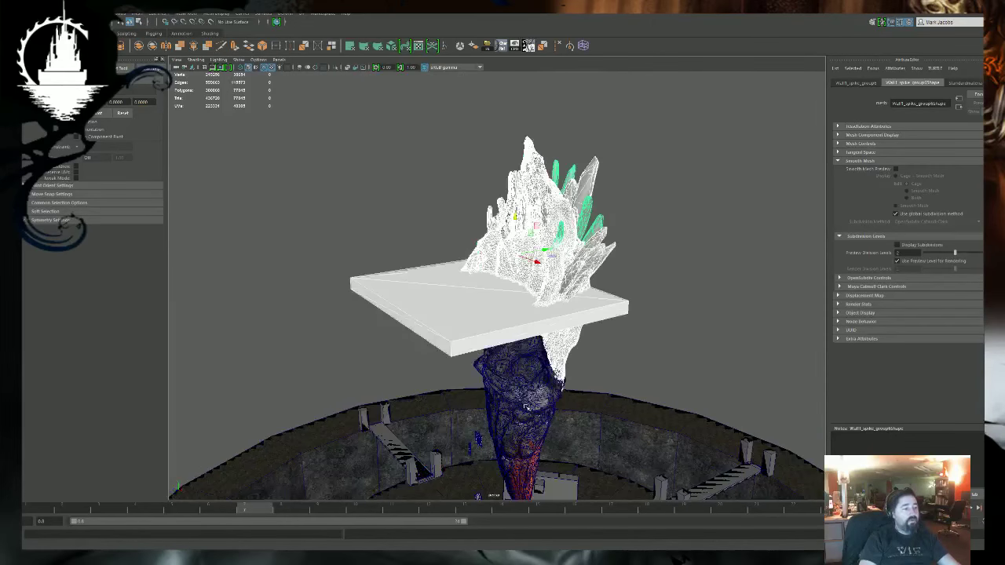
# Delete the flat slab from the imported Wall1 pieces.
pyautogui.keyDown('alt'); pyautogui.moveTo(526, 406); pyautogui.dragTo(499, 397); pyautogui.keyUp('alt')
pyautogui.keyDown('alt'); pyautogui.moveTo(500, 398); pyautogui.dragTo(484, 262, button='middle'); pyautogui.keyUp('alt')
pyautogui.keyDown('alt'); pyautogui.moveTo(615, 403); pyautogui.dragTo(573, 442, button='right'); pyautogui.keyUp('alt')
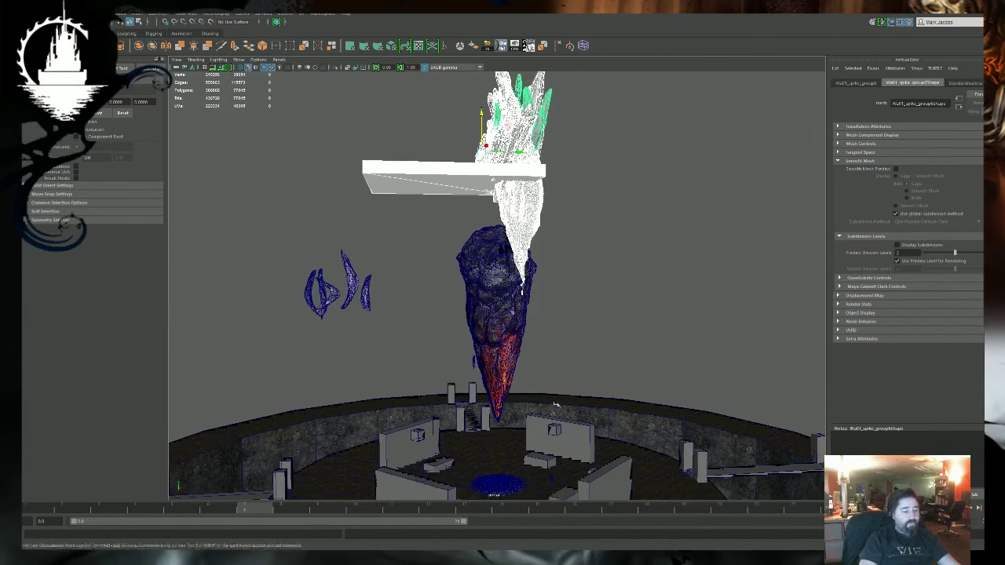
pyautogui.click(573, 442)
pyautogui.moveTo(496, 448); pyautogui.dragTo(612, 346)
pyautogui.hotkey('ctrl', 'z')
pyautogui.click(474, 280)
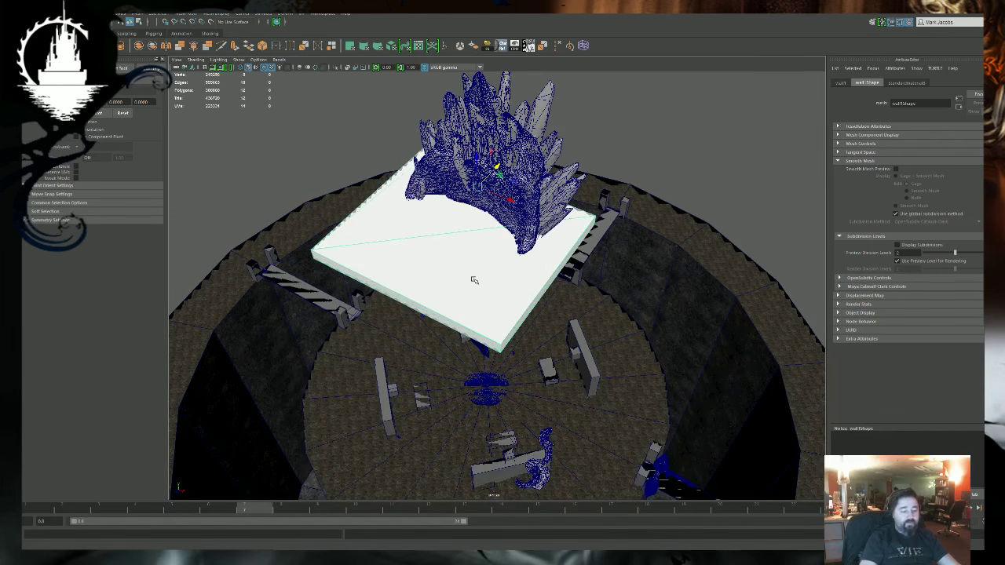
pyautogui.press('Delete')
# Select the wall's upper rock, bottom rock and spikes and group them together.
pyautogui.keyDown('alt'); pyautogui.moveTo(474, 280); pyautogui.dragTo(502, 173); pyautogui.keyUp('alt')
pyautogui.keyDown('alt'); pyautogui.moveTo(503, 172); pyautogui.dragTo(596, 172, button='right'); pyautogui.keyUp('alt')
pyautogui.moveTo(518, 235)
pyautogui.keyDown('alt'); pyautogui.mouseDown()
pyautogui.moveTo(588, 237)
pyautogui.moveTo(525, 234)
pyautogui.mouseUp(); pyautogui.keyUp('alt')
pyautogui.click(525, 234)
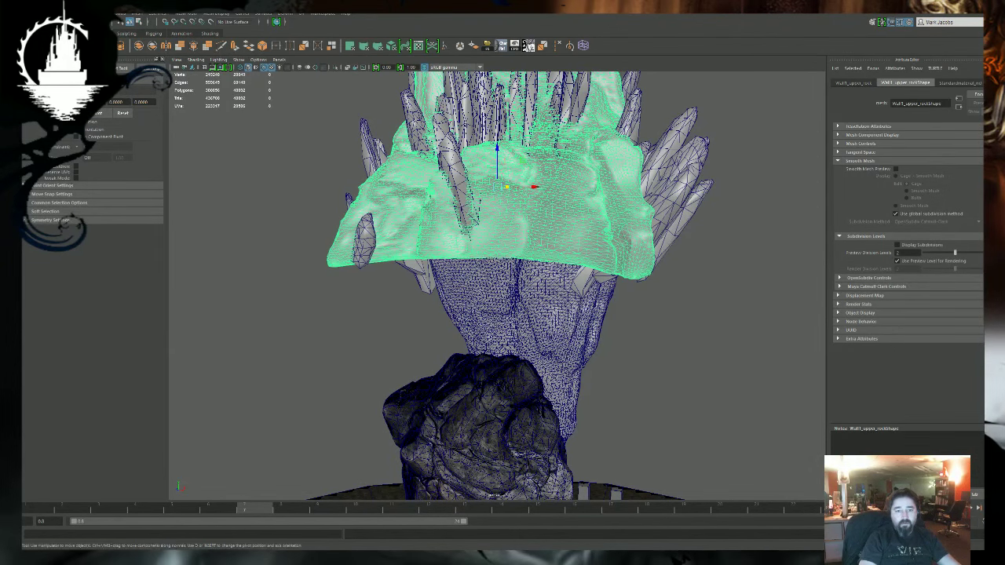
pyautogui.click(528, 301)
pyautogui.moveTo(333, 113); pyautogui.dragTo(474, 315)
pyautogui.hotkey('ctrl', 'g')
pyautogui.keyDown('alt'); pyautogui.moveTo(450, 260); pyautogui.dragTo(463, 328, button='middle'); pyautogui.keyUp('alt')
pyautogui.moveTo(463, 328)
pyautogui.keyDown('alt'); pyautogui.mouseDown()
pyautogui.moveTo(505, 347)
pyautogui.moveTo(452, 318)
pyautogui.mouseUp(); pyautogui.keyUp('alt')
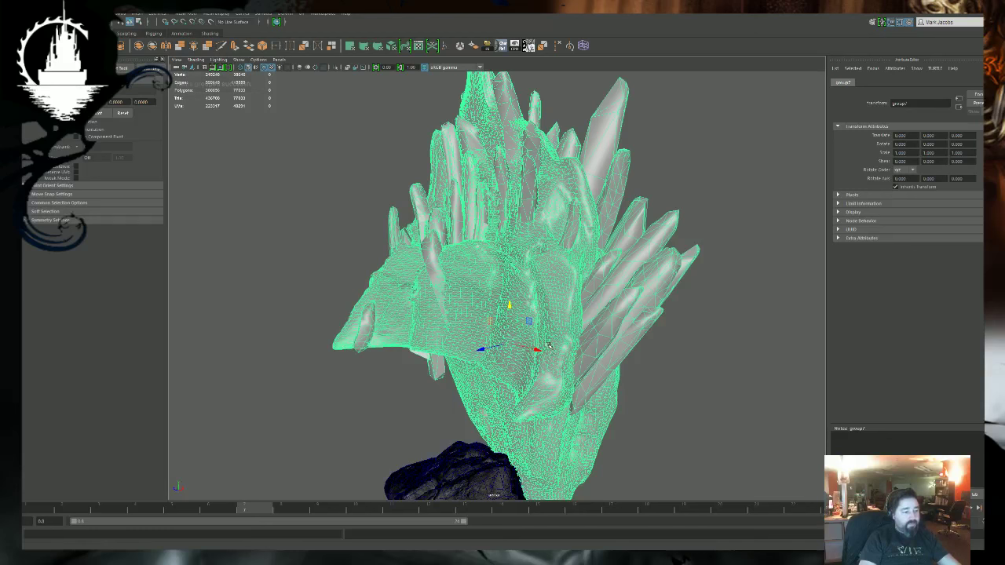
# Rotate the wall group 45 degrees about the vertical axis.
pyautogui.keyDown('alt'); pyautogui.moveTo(659, 350); pyautogui.dragTo(537, 266, button='right'); pyautogui.keyUp('alt')
pyautogui.keyDown('alt'); pyautogui.moveTo(537, 267); pyautogui.dragTo(569, 312); pyautogui.keyUp('alt')
pyautogui.press('e')
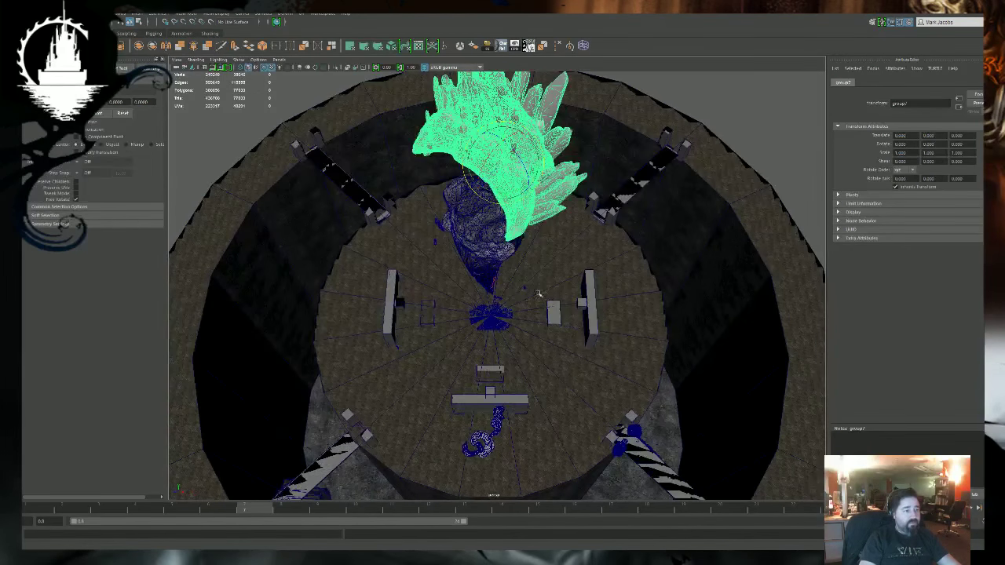
pyautogui.moveTo(499, 190); pyautogui.dragTo(519, 191)
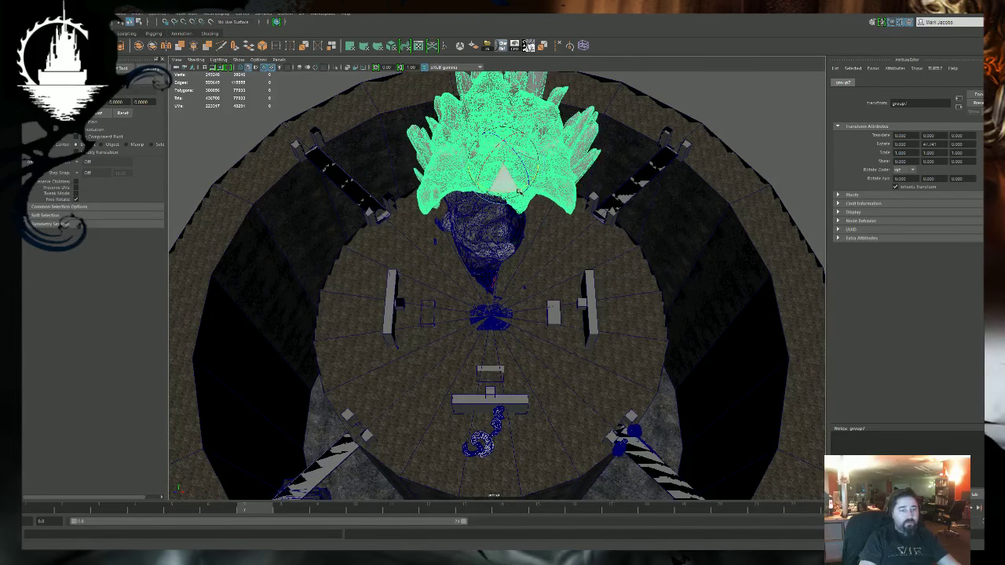
pyautogui.press('Return')
# Lower the wall group to the arena floor near a blockout wall and view it from the top.
pyautogui.keyDown('alt'); pyautogui.moveTo(424, 369); pyautogui.dragTo(507, 327); pyautogui.keyUp('alt')
pyautogui.press('w')
pyautogui.keyDown('alt'); pyautogui.moveTo(507, 326); pyautogui.dragTo(560, 232, button='middle'); pyautogui.keyUp('alt')
pyautogui.keyDown('alt'); pyautogui.moveTo(560, 231); pyautogui.dragTo(741, 284, button='right'); pyautogui.keyUp('alt')
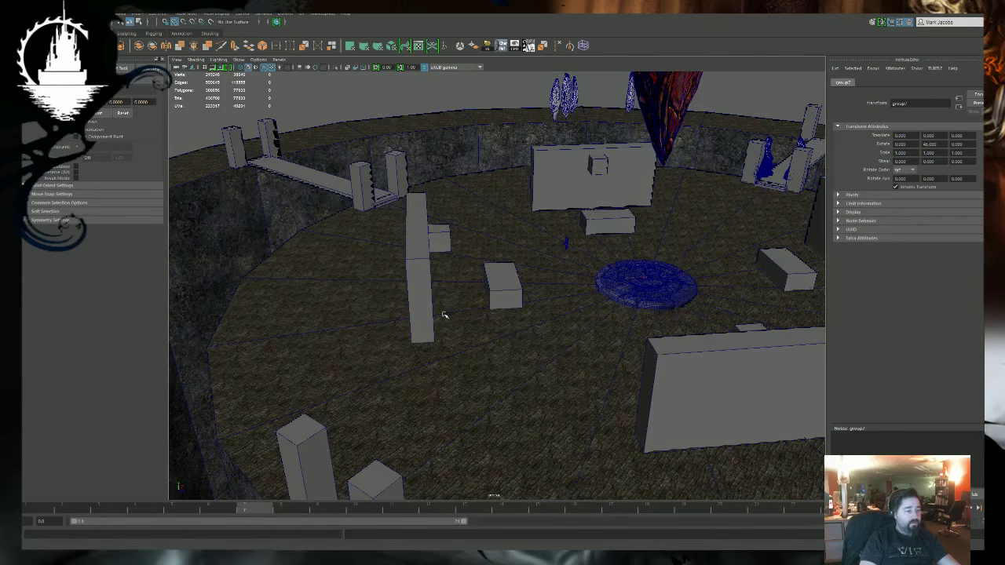
pyautogui.moveTo(444, 315); pyautogui.dragTo(459, 313, button='middle')
pyautogui.press('space')
pyautogui.press('space')
pyautogui.keyDown('alt'); pyautogui.click(544, 298); pyautogui.keyUp('alt')
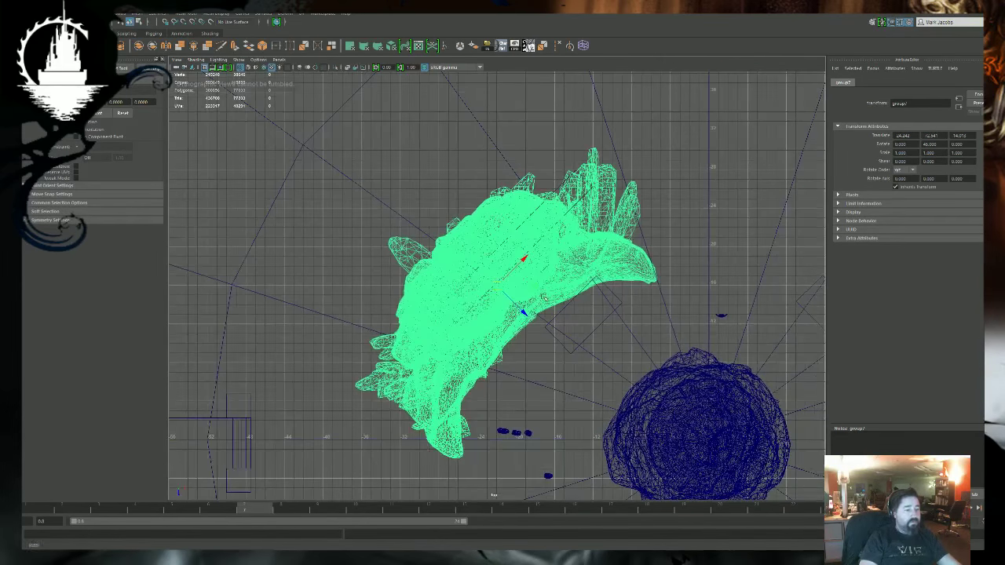
# Shift the wall group over the blockout wall and scale it down uniformly to about 0.63.
pyautogui.keyDown('alt'); pyautogui.moveTo(492, 292); pyautogui.dragTo(761, 393, button='right'); pyautogui.keyUp('alt')
pyautogui.moveTo(498, 285); pyautogui.dragTo(559, 180)
pyautogui.moveTo(707, 310); pyautogui.dragTo(211, 278, button='middle')
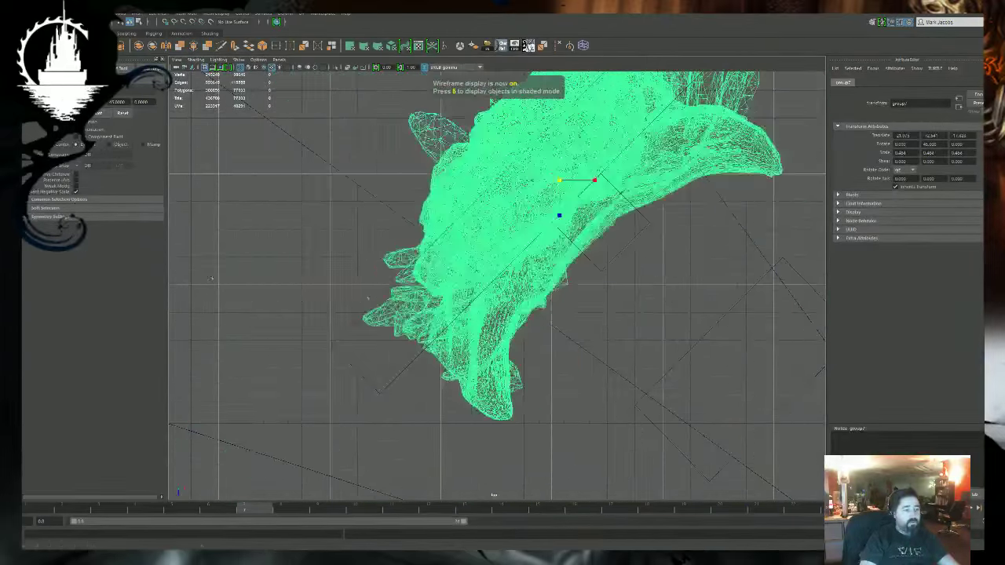
pyautogui.keyDown('alt'); pyautogui.moveTo(711, 316); pyautogui.dragTo(683, 426, button='middle'); pyautogui.keyUp('alt')
pyautogui.keyDown('alt'); pyautogui.moveTo(684, 426); pyautogui.dragTo(623, 424, button='right'); pyautogui.keyUp('alt')
pyautogui.moveTo(623, 424); pyautogui.dragTo(772, 413, button='middle')
pyautogui.keyDown('alt'); pyautogui.moveTo(784, 188); pyautogui.dragTo(785, 148, button='middle'); pyautogui.keyUp('alt')
pyautogui.keyDown('alt'); pyautogui.moveTo(784, 147); pyautogui.dragTo(762, 146, button='right'); pyautogui.keyUp('alt')
# Check the scaled wall group against the blockout wall and its blocks in the perspective view.
pyautogui.press('space')
pyautogui.press('space')
pyautogui.keyDown('alt'); pyautogui.moveTo(711, 185); pyautogui.dragTo(586, 232); pyautogui.keyUp('alt')
pyautogui.keyDown('alt'); pyautogui.moveTo(586, 233); pyautogui.dragTo(623, 372, button='right'); pyautogui.keyUp('alt')
pyautogui.keyDown('alt'); pyautogui.moveTo(624, 372); pyautogui.dragTo(641, 358); pyautogui.keyUp('alt')
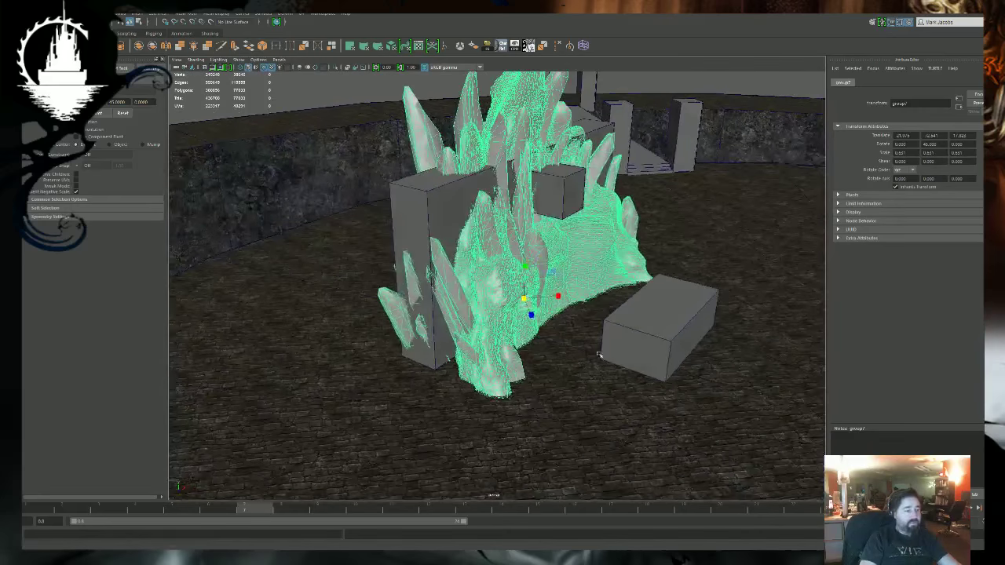
# Lower the wall group slightly into the arena floor and hide the blockout wall it replaces.
pyautogui.press('w')
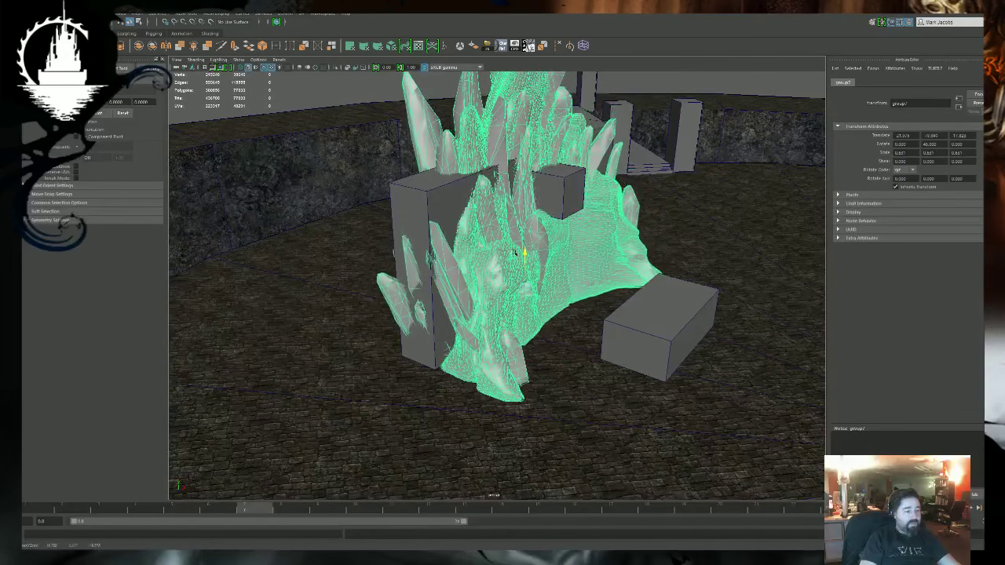
pyautogui.keyDown('alt'); pyautogui.moveTo(458, 298); pyautogui.dragTo(458, 324); pyautogui.keyUp('alt')
pyautogui.click(442, 224)
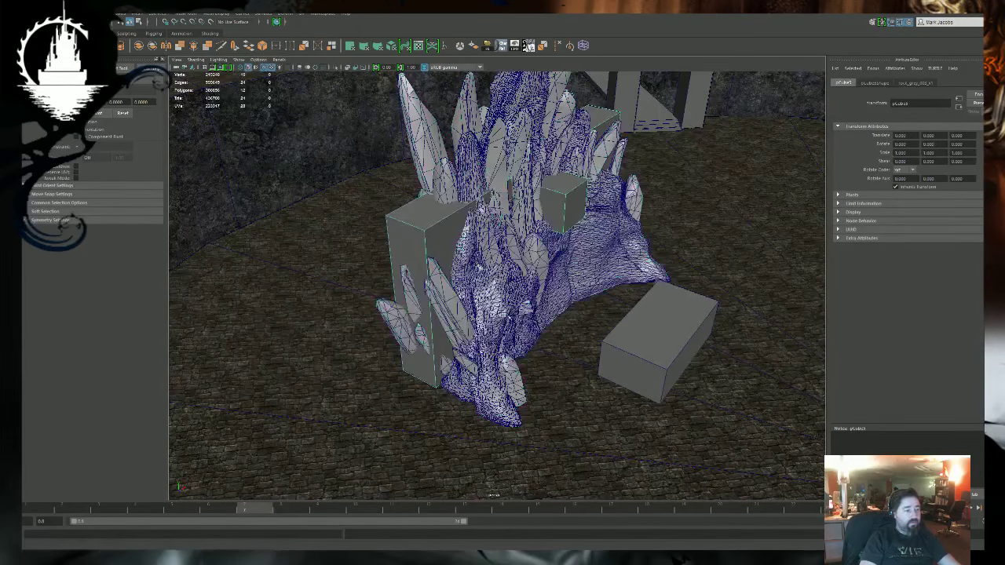
pyautogui.hotkey('ctrl', 'h')
# Examine the scaled wall and its upper rock from the front, side and back against the arena floor.
pyautogui.moveTo(552, 375)
pyautogui.keyDown('alt'); pyautogui.mouseDown()
pyautogui.moveTo(448, 361)
pyautogui.moveTo(459, 372)
pyautogui.moveTo(548, 372)
pyautogui.mouseUp(); pyautogui.keyUp('alt')
pyautogui.keyDown('alt'); pyautogui.moveTo(547, 372); pyautogui.dragTo(535, 372, button='right'); pyautogui.keyUp('alt')
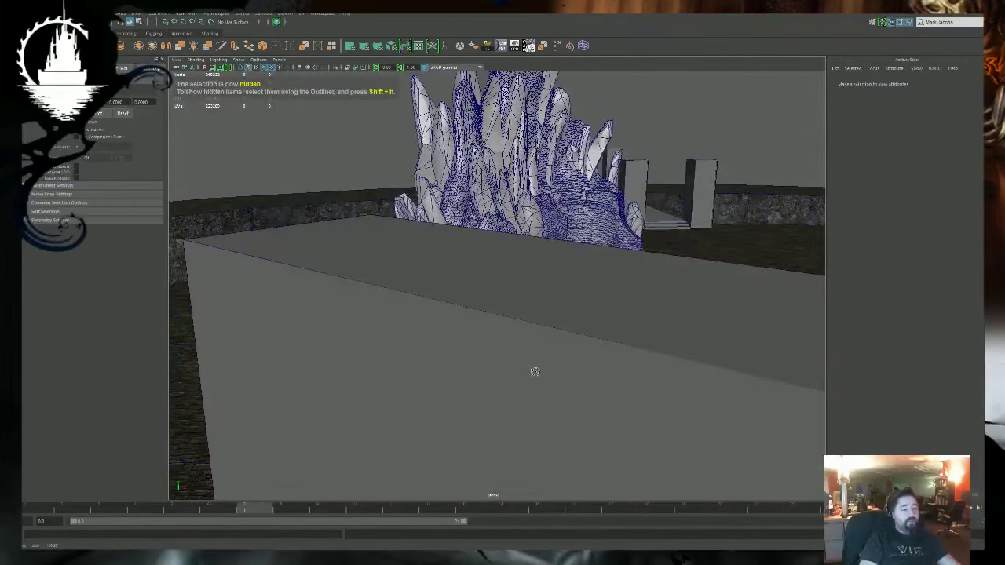
pyautogui.keyDown('alt'); pyautogui.moveTo(534, 372); pyautogui.dragTo(403, 366); pyautogui.keyUp('alt')
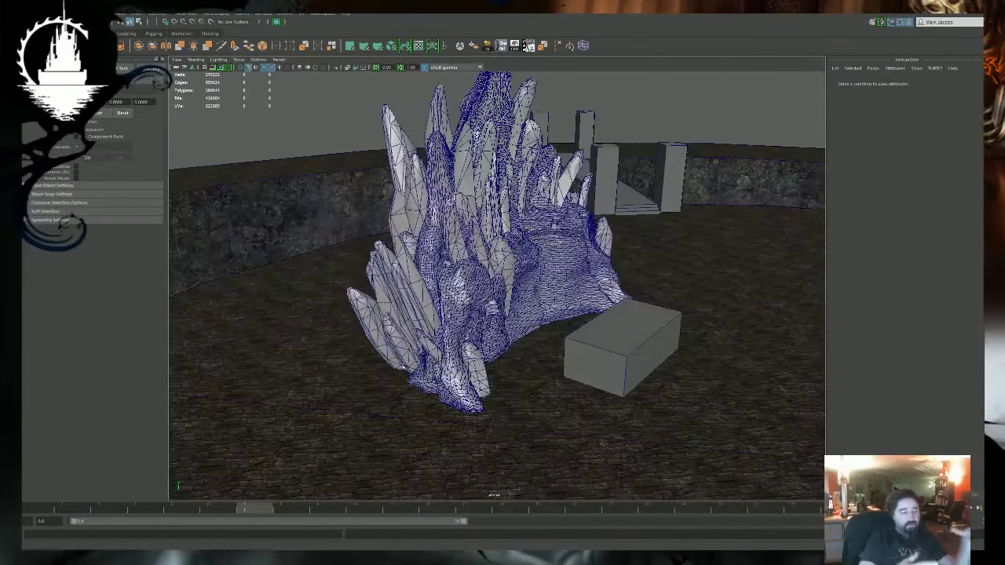
pyautogui.keyDown('alt'); pyautogui.moveTo(398, 355); pyautogui.dragTo(398, 310, button='middle'); pyautogui.keyUp('alt')
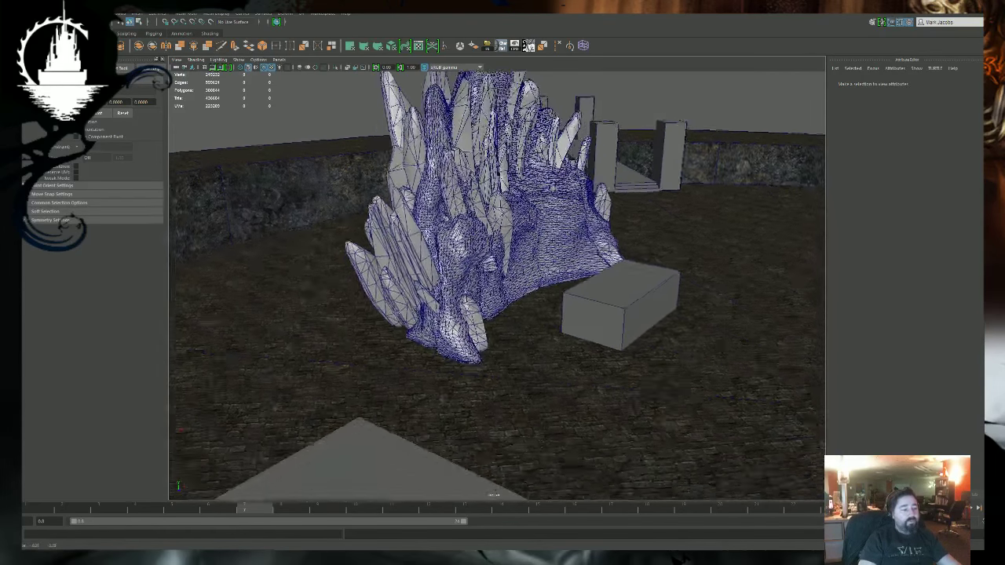
pyautogui.keyDown('alt'); pyautogui.moveTo(398, 309); pyautogui.dragTo(503, 213, button='right'); pyautogui.keyUp('alt')
pyautogui.keyDown('alt'); pyautogui.moveTo(452, 230); pyautogui.dragTo(390, 220); pyautogui.keyUp('alt')
pyautogui.click(361, 224)
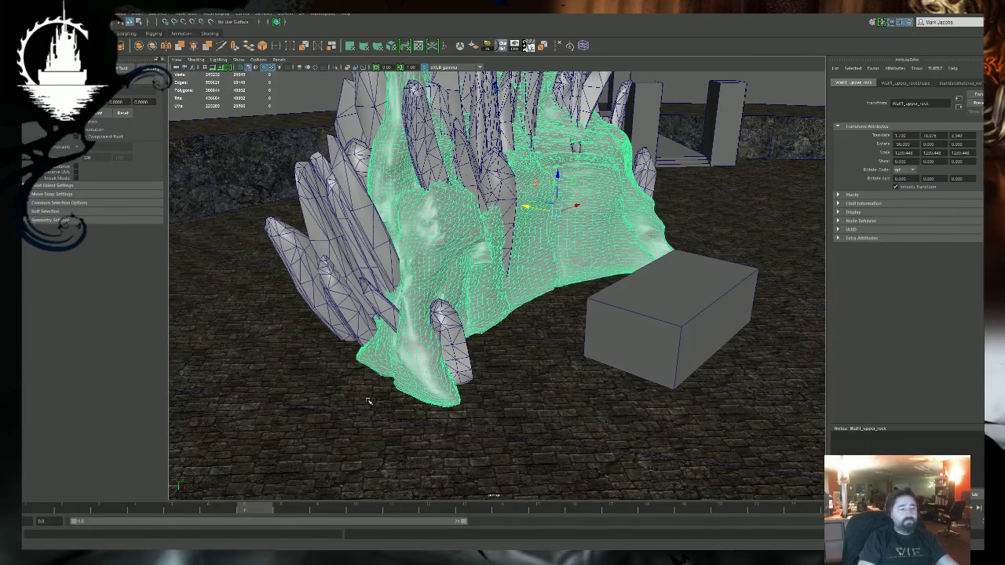
pyautogui.keyDown('alt'); pyautogui.moveTo(535, 271); pyautogui.dragTo(502, 310); pyautogui.keyUp('alt')
pyautogui.keyDown('alt'); pyautogui.moveTo(502, 310); pyautogui.dragTo(470, 330, button='right'); pyautogui.keyUp('alt')
pyautogui.keyDown('alt'); pyautogui.moveTo(479, 361); pyautogui.dragTo(583, 357); pyautogui.keyUp('alt')
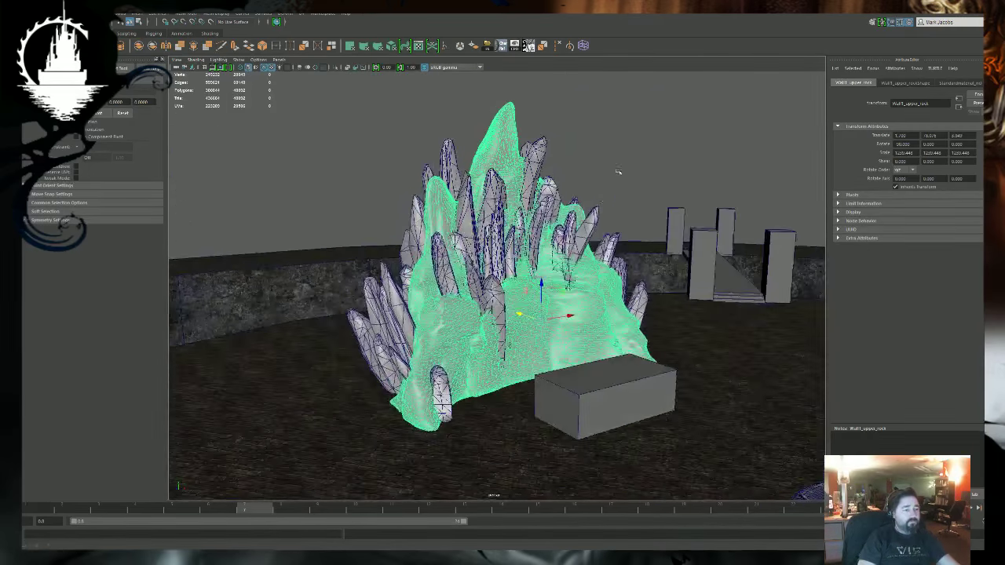
pyautogui.click(618, 171)
pyautogui.keyDown('alt'); pyautogui.moveTo(382, 350); pyautogui.dragTo(694, 255); pyautogui.keyUp('alt')
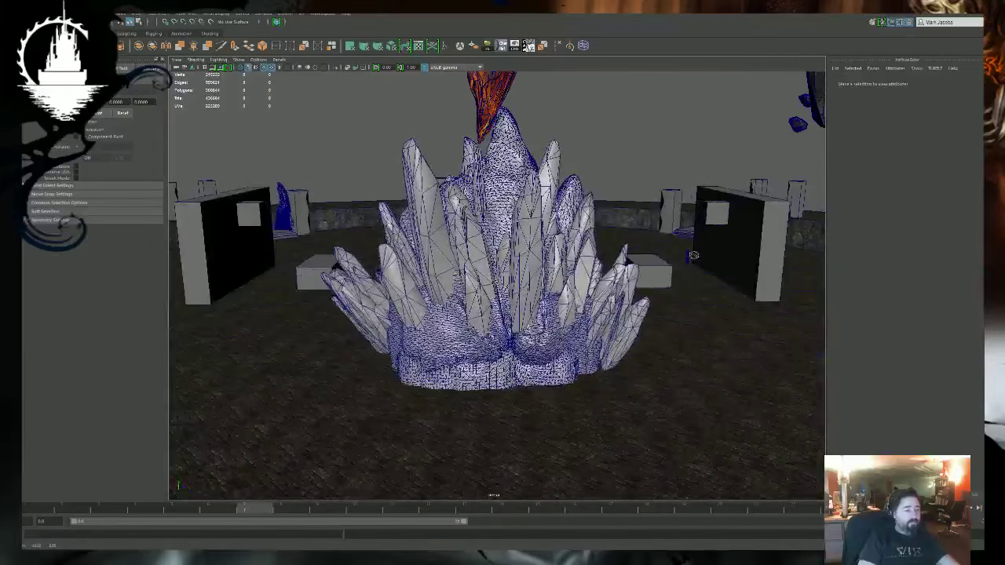
pyautogui.keyDown('alt'); pyautogui.moveTo(528, 283); pyautogui.dragTo(524, 337, button='middle'); pyautogui.keyUp('alt')
pyautogui.keyDown('alt'); pyautogui.moveTo(525, 337); pyautogui.dragTo(474, 341, button='right'); pyautogui.keyUp('alt')
pyautogui.keyDown('alt'); pyautogui.moveTo(474, 290); pyautogui.dragTo(649, 307); pyautogui.keyUp('alt')
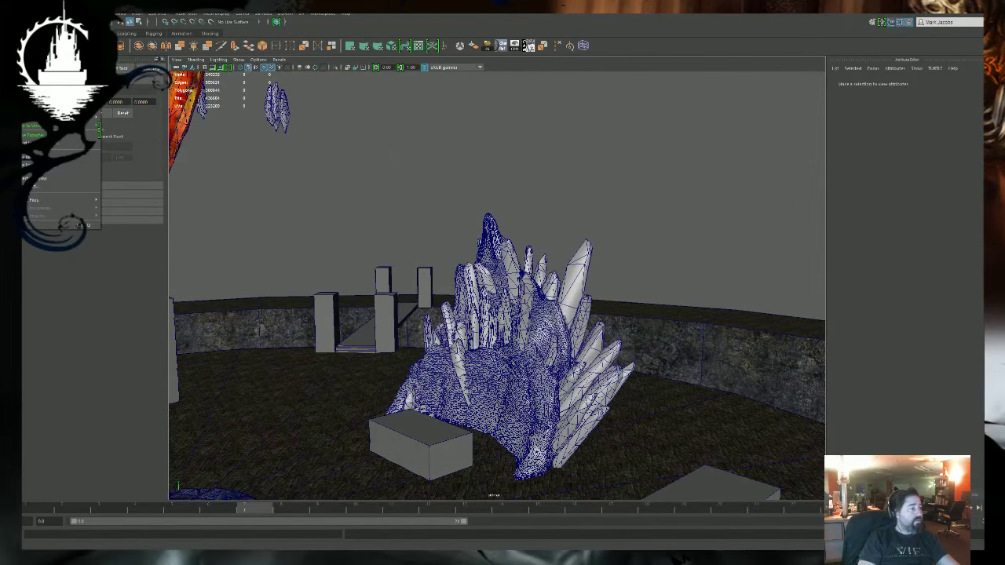
# Examine the new wall's scale in the whole arena, from close range and from outside the cylinder.
pyautogui.keyDown('alt'); pyautogui.moveTo(378, 250); pyautogui.dragTo(562, 264); pyautogui.keyUp('alt')
pyautogui.keyDown('alt'); pyautogui.moveTo(566, 259); pyautogui.dragTo(539, 247, button='right'); pyautogui.keyUp('alt')
pyautogui.keyDown('alt'); pyautogui.moveTo(539, 247); pyautogui.dragTo(559, 149, button='middle'); pyautogui.keyUp('alt')
pyautogui.keyDown('alt'); pyautogui.moveTo(559, 149); pyautogui.dragTo(453, 241); pyautogui.keyUp('alt')
pyautogui.keyDown('alt'); pyautogui.moveTo(453, 241); pyautogui.dragTo(538, 300, button='middle'); pyautogui.keyUp('alt')
pyautogui.keyDown('alt'); pyautogui.moveTo(537, 300); pyautogui.dragTo(383, 303, button='right'); pyautogui.keyUp('alt')
pyautogui.keyDown('alt'); pyautogui.moveTo(383, 302); pyautogui.dragTo(420, 339, button='middle'); pyautogui.keyUp('alt')
pyautogui.keyDown('alt'); pyautogui.moveTo(419, 339); pyautogui.dragTo(501, 340); pyautogui.keyUp('alt')
pyautogui.keyDown('alt'); pyautogui.moveTo(407, 325); pyautogui.dragTo(549, 323); pyautogui.keyUp('alt')
pyautogui.keyDown('alt'); pyautogui.moveTo(550, 324); pyautogui.dragTo(576, 288, button='middle'); pyautogui.keyUp('alt')
pyautogui.keyDown('alt'); pyautogui.moveTo(576, 287); pyautogui.dragTo(626, 340, button='right'); pyautogui.keyUp('alt')
pyautogui.keyDown('alt'); pyautogui.moveTo(627, 341); pyautogui.dragTo(593, 318); pyautogui.keyUp('alt')
pyautogui.keyDown('alt'); pyautogui.moveTo(593, 317); pyautogui.dragTo(470, 302, button='middle'); pyautogui.keyUp('alt')
pyautogui.keyDown('alt'); pyautogui.moveTo(469, 301); pyautogui.dragTo(543, 267, button='right'); pyautogui.keyUp('alt')
pyautogui.keyDown('alt'); pyautogui.moveTo(542, 268); pyautogui.dragTo(635, 300); pyautogui.keyUp('alt')
pyautogui.press('a')
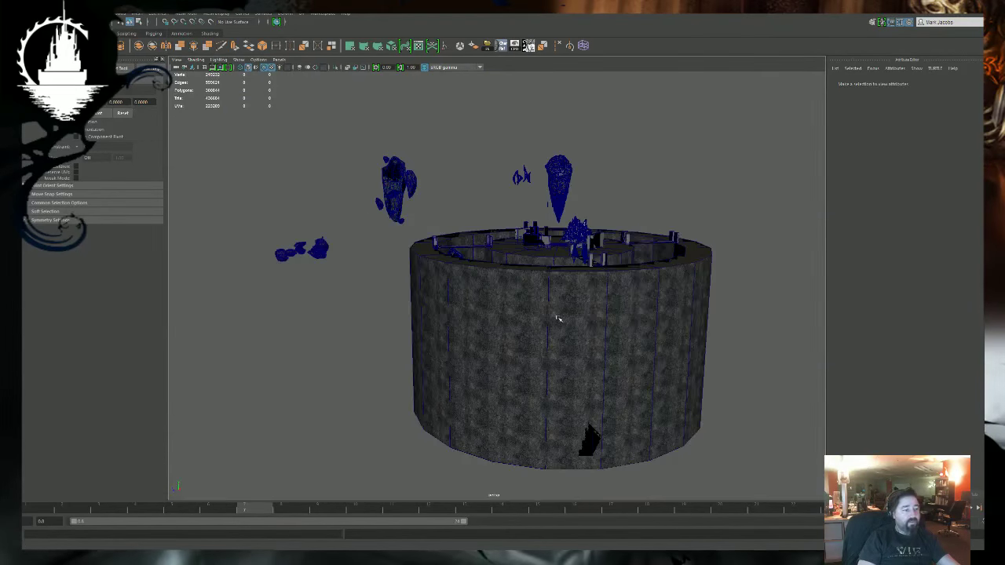
pyautogui.keyDown('alt'); pyautogui.moveTo(558, 317); pyautogui.dragTo(568, 354); pyautogui.keyUp('alt')
pyautogui.keyDown('alt'); pyautogui.moveTo(568, 354); pyautogui.dragTo(518, 378, button='middle'); pyautogui.keyUp('alt')
pyautogui.keyDown('alt'); pyautogui.moveTo(518, 378); pyautogui.dragTo(848, 433, button='right'); pyautogui.keyUp('alt')
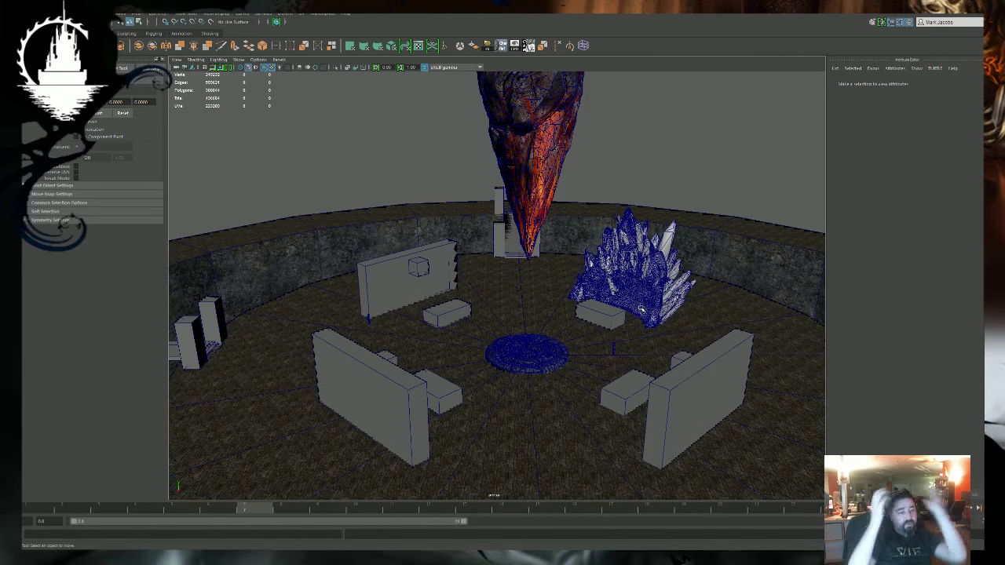
# Duplicate the wall's upper rock and raise the copy above the original wall.
pyautogui.click(641, 309)
pyautogui.press('f')
pyautogui.keyDown('alt'); pyautogui.moveTo(581, 345); pyautogui.dragTo(440, 354); pyautogui.keyUp('alt')
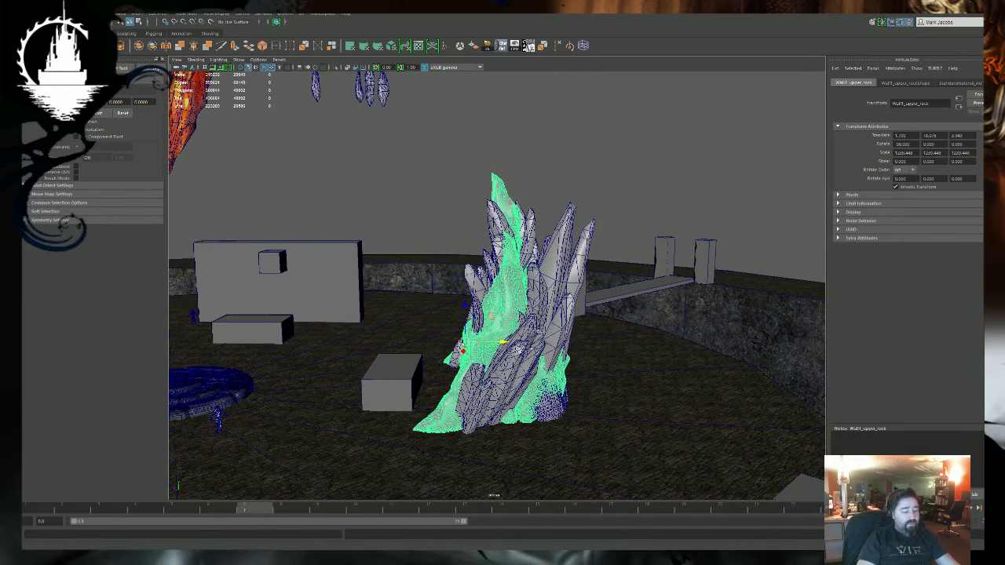
pyautogui.hotkey('ctrl', 'd')
pyautogui.keyDown('alt'); pyautogui.moveTo(463, 334); pyautogui.dragTo(498, 349, button='middle'); pyautogui.keyUp('alt')
pyautogui.moveTo(493, 354); pyautogui.dragTo(470, 77)
# Raise the wall's bottom rock to fit under the duplicated upper rock and select both pieces.
pyautogui.click(579, 357)
pyautogui.keyDown('alt'); pyautogui.moveTo(579, 357); pyautogui.dragTo(573, 419); pyautogui.keyUp('alt')
pyautogui.moveTo(493, 322); pyautogui.dragTo(493, 98)
pyautogui.keyDown('alt'); pyautogui.moveTo(561, 211); pyautogui.dragTo(569, 247); pyautogui.keyUp('alt')
pyautogui.moveTo(536, 140); pyautogui.dragTo(503, 139)
pyautogui.keyDown('alt'); pyautogui.moveTo(531, 225); pyautogui.dragTo(469, 207); pyautogui.keyUp('alt')
pyautogui.moveTo(479, 138); pyautogui.dragTo(617, 223)
pyautogui.keyDown('shift'); pyautogui.click(541, 184); pyautogui.keyUp('shift')
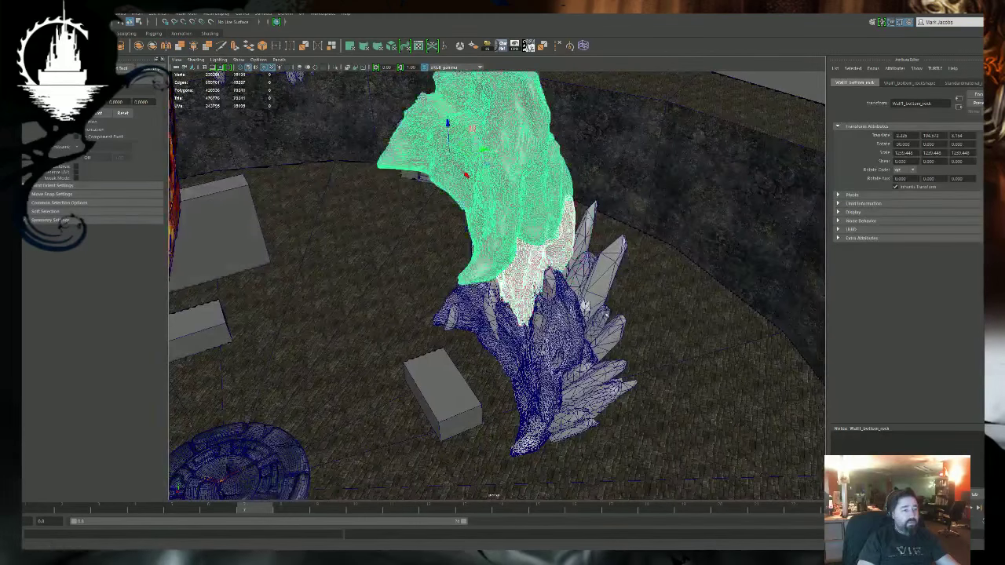
# Move the two rock pieces towards the bridge and turn them around the vertical axis.
pyautogui.keyDown('alt'); pyautogui.moveTo(541, 188); pyautogui.dragTo(478, 141); pyautogui.keyUp('alt')
pyautogui.keyDown('alt'); pyautogui.moveTo(557, 310); pyautogui.dragTo(592, 352); pyautogui.keyUp('alt')
pyautogui.keyDown('alt'); pyautogui.moveTo(592, 352); pyautogui.dragTo(456, 387, button='middle'); pyautogui.keyUp('alt')
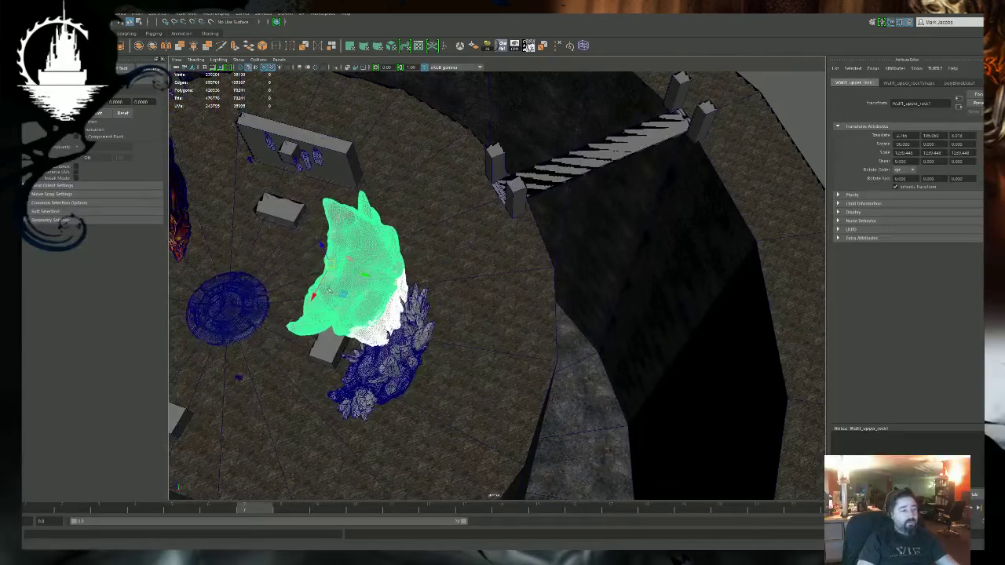
pyautogui.moveTo(332, 262); pyautogui.dragTo(518, 204)
pyautogui.press('e')
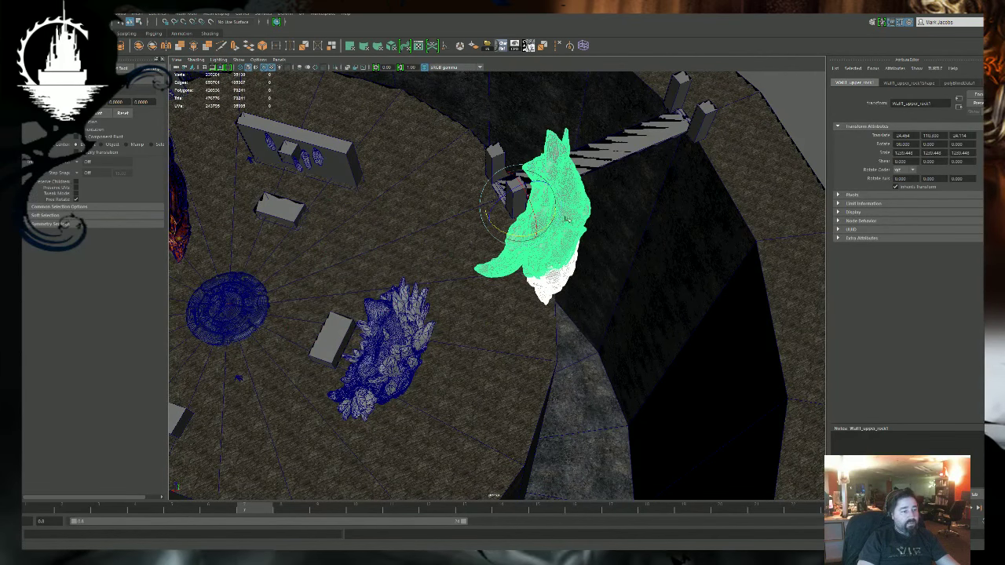
pyautogui.moveTo(547, 226); pyautogui.dragTo(483, 206)
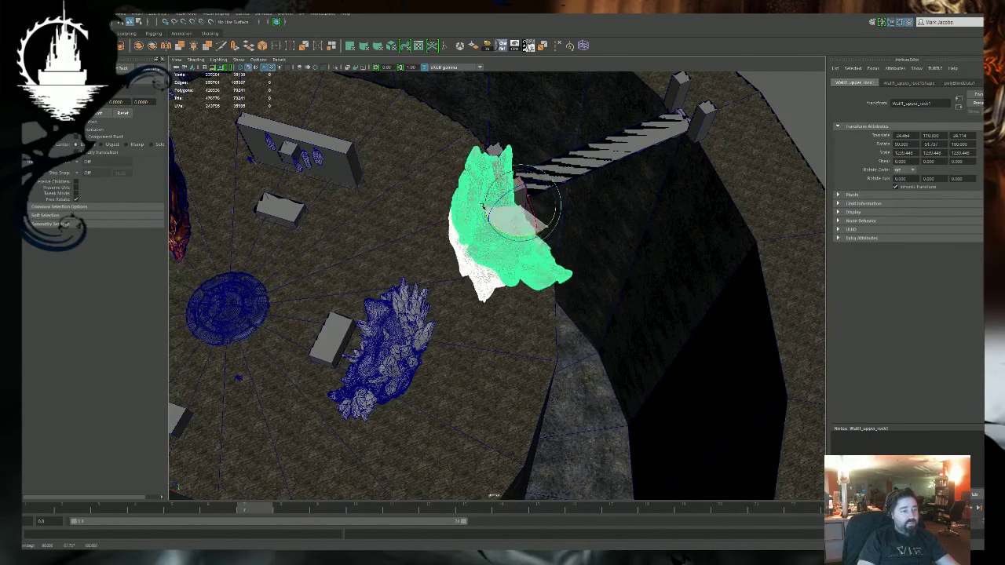
# Move the turned rock pieces across the chasm to the outer ledge beside the bridge.
pyautogui.keyDown('alt'); pyautogui.moveTo(492, 222); pyautogui.dragTo(463, 295, button='middle'); pyautogui.keyUp('alt')
pyautogui.press('w')
pyautogui.moveTo(460, 292); pyautogui.dragTo(751, 263)
pyautogui.keyDown('alt'); pyautogui.moveTo(716, 333); pyautogui.dragTo(516, 340, button='middle'); pyautogui.keyUp('alt')
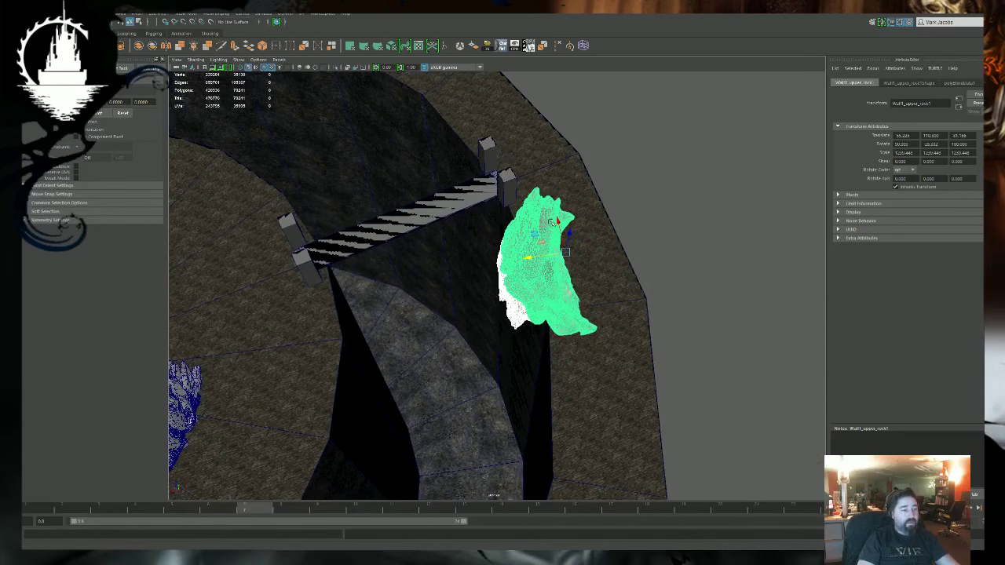
# Adjust the rock pieces' position so they overhang the inner edge of the outer ledge, and clear the selection.
pyautogui.keyDown('alt'); pyautogui.moveTo(578, 291); pyautogui.dragTo(485, 359); pyautogui.keyUp('alt')
pyautogui.scroll(3, 475, 298)
pyautogui.moveTo(493, 236); pyautogui.dragTo(530, 236)
pyautogui.keyDown('alt'); pyautogui.moveTo(600, 339); pyautogui.dragTo(416, 359); pyautogui.keyUp('alt')
pyautogui.moveTo(415, 359); pyautogui.dragTo(447, 355, button='middle')
pyautogui.click(737, 189)
# Check how the rock pieces sit on the outer ledge and compare them with the original wall in the arena.
pyautogui.keyDown('alt'); pyautogui.moveTo(592, 321); pyautogui.dragTo(682, 316); pyautogui.keyUp('alt')
pyautogui.scroll(-4, 550, 330)
pyautogui.keyDown('alt'); pyautogui.moveTo(487, 338); pyautogui.dragTo(528, 378); pyautogui.keyUp('alt')
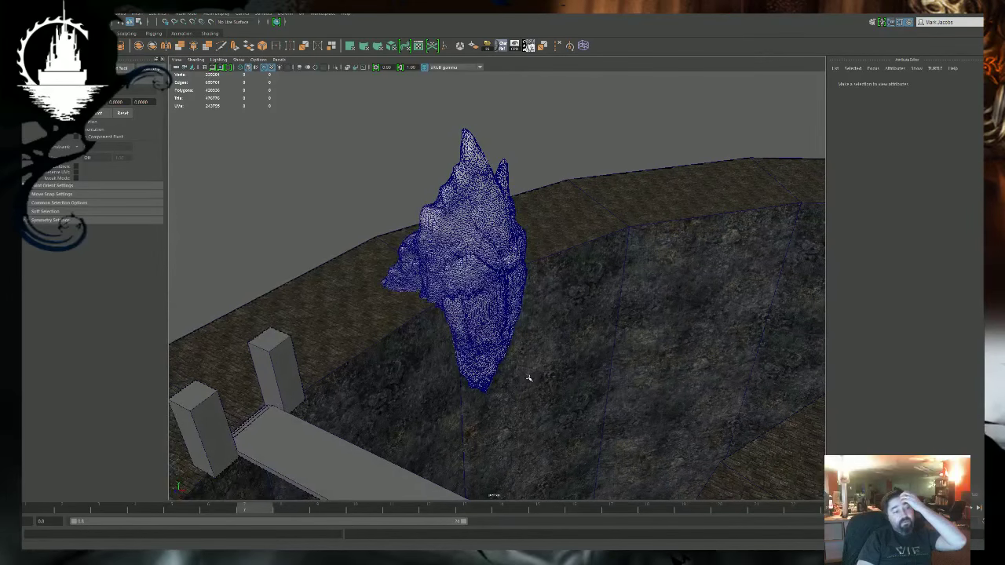
pyautogui.keyDown('alt'); pyautogui.moveTo(445, 361); pyautogui.dragTo(585, 441); pyautogui.keyUp('alt')
pyautogui.keyDown('alt'); pyautogui.moveTo(642, 423); pyautogui.dragTo(540, 409, button='middle'); pyautogui.keyUp('alt')
pyautogui.keyDown('alt'); pyautogui.moveTo(596, 153); pyautogui.dragTo(527, 286); pyautogui.keyUp('alt')
pyautogui.click(524, 197)
pyautogui.press('f')
pyautogui.keyDown('alt'); pyautogui.moveTo(618, 301); pyautogui.dragTo(592, 244); pyautogui.keyUp('alt')
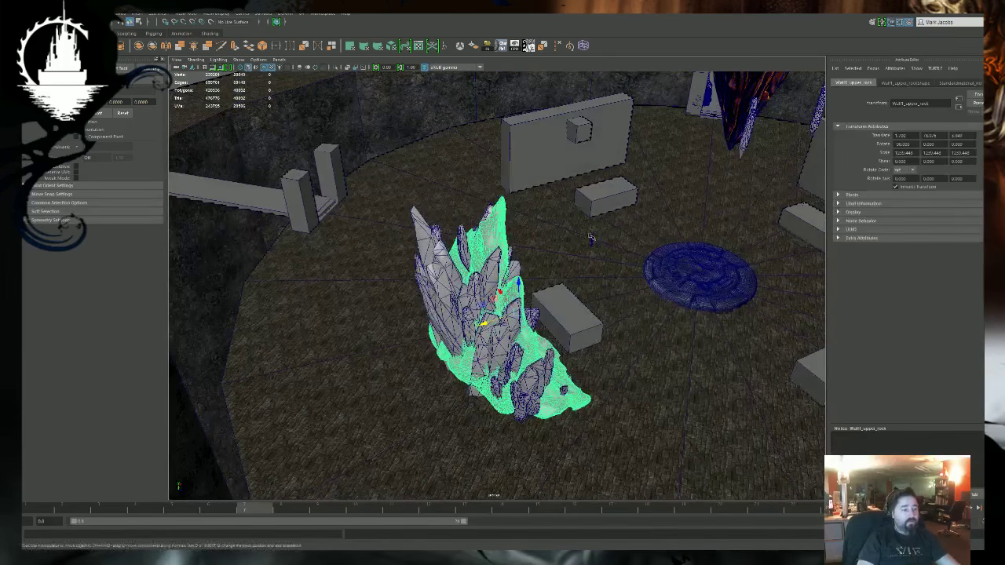
# Duplicate the player stand-in figure and snap the copy to the foot of the rock on the outer ledge.
pyautogui.click(590, 240)
pyautogui.hotkey('alt', 'c')
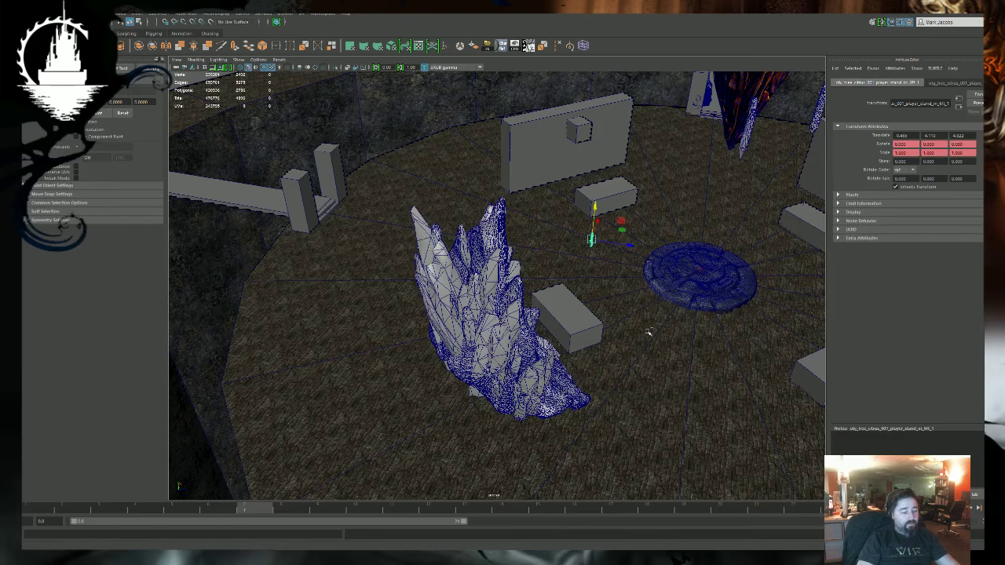
pyautogui.hotkey('ctrl', 'd')
pyautogui.keyDown('alt'); pyautogui.moveTo(601, 338); pyautogui.dragTo(330, 448, button='right'); pyautogui.keyUp('alt')
pyautogui.keyDown('alt'); pyautogui.moveTo(330, 463); pyautogui.dragTo(419, 353, button='middle'); pyautogui.keyUp('alt')
pyautogui.keyDown('alt'); pyautogui.moveTo(416, 357); pyautogui.dragTo(447, 316); pyautogui.keyUp('alt')
pyautogui.press('v')
pyautogui.middleClick(563, 335)
pyautogui.press('v')
pyautogui.moveTo(587, 163); pyautogui.dragTo(569, 335)
# Lower the copied figure onto the ledge floor and place its pivot at the feet.
pyautogui.press('f')
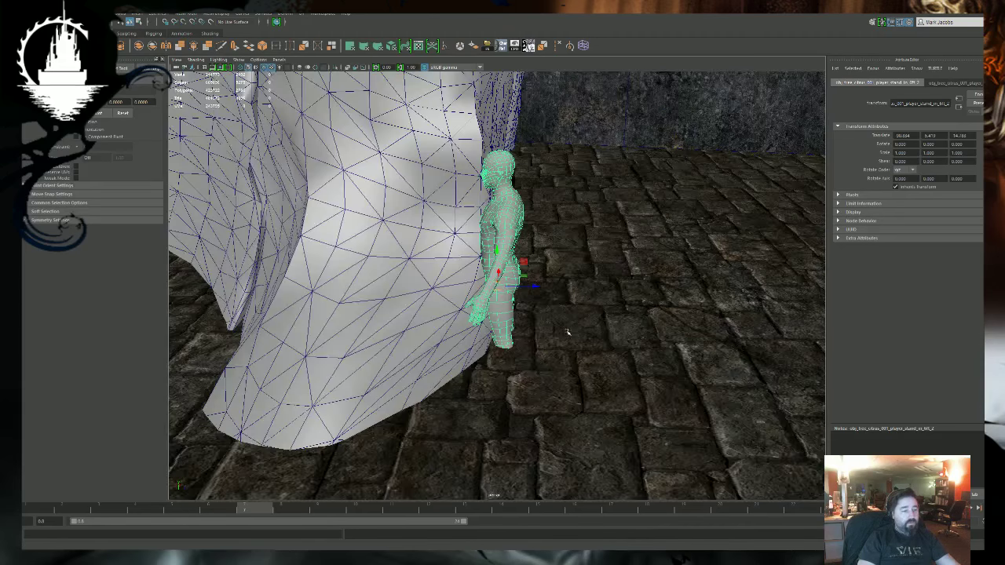
pyautogui.keyDown('alt'); pyautogui.moveTo(543, 403); pyautogui.dragTo(489, 139); pyautogui.keyUp('alt')
pyautogui.keyDown('alt'); pyautogui.moveTo(489, 139); pyautogui.dragTo(479, 357, button='right'); pyautogui.keyUp('alt')
pyautogui.keyDown('alt'); pyautogui.moveTo(479, 357); pyautogui.dragTo(488, 408, button='middle'); pyautogui.keyUp('alt')
pyautogui.moveTo(511, 296); pyautogui.dragTo(513, 332)
pyautogui.press('Insert')
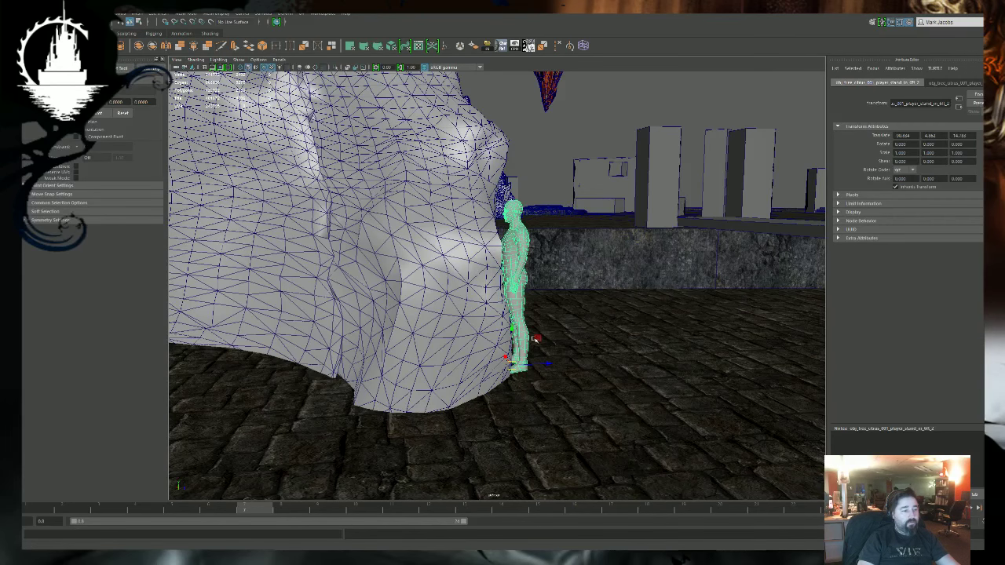
# Rotate the copied player figure around the vertical axis.
pyautogui.keyDown('alt'); pyautogui.moveTo(597, 366); pyautogui.dragTo(476, 370, button='right'); pyautogui.keyUp('alt')
pyautogui.press('e')
pyautogui.moveTo(534, 333); pyautogui.dragTo(503, 370)
pyautogui.press('w')
# Position the player figure on the ledge floor just in front of the rock's outer foot as a scale reference.
pyautogui.scroll(-4, 503, 370)
pyautogui.keyDown('alt'); pyautogui.moveTo(545, 286); pyautogui.dragTo(466, 359, button='middle'); pyautogui.keyUp('alt')
pyautogui.keyDown('alt'); pyautogui.moveTo(467, 359); pyautogui.dragTo(601, 318); pyautogui.keyUp('alt')
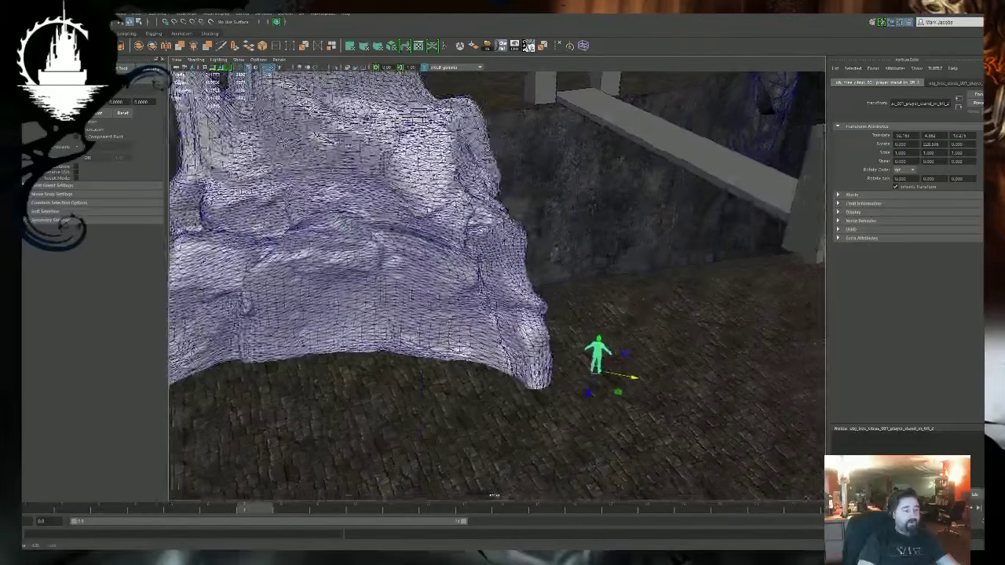
pyautogui.keyDown('alt'); pyautogui.moveTo(636, 311); pyautogui.dragTo(599, 345, button='middle'); pyautogui.keyUp('alt')
pyautogui.keyDown('alt'); pyautogui.moveTo(599, 345); pyautogui.dragTo(575, 304); pyautogui.keyUp('alt')
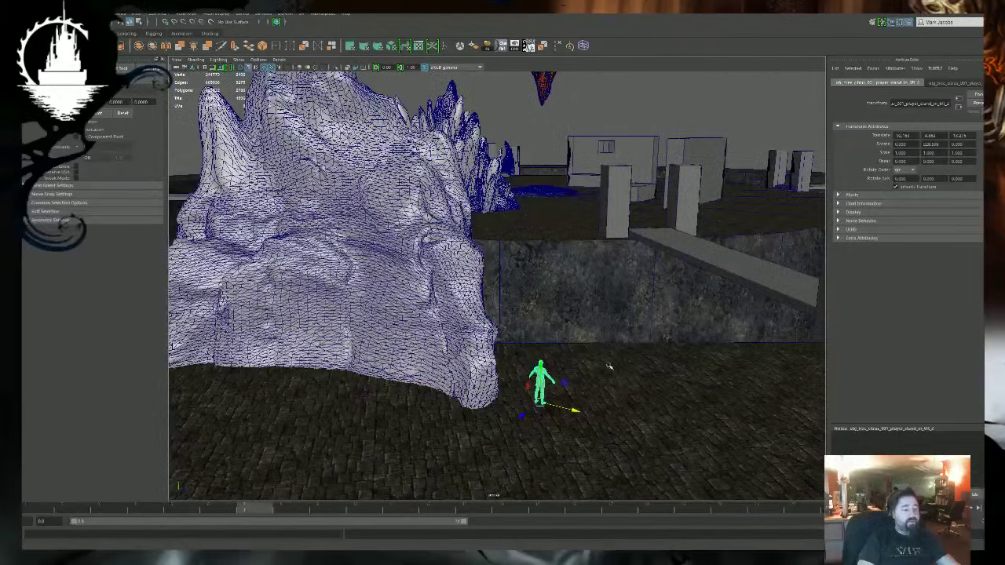
pyautogui.keyDown('alt'); pyautogui.moveTo(608, 366); pyautogui.dragTo(604, 356); pyautogui.keyUp('alt')
pyautogui.moveTo(535, 401); pyautogui.dragTo(494, 432)
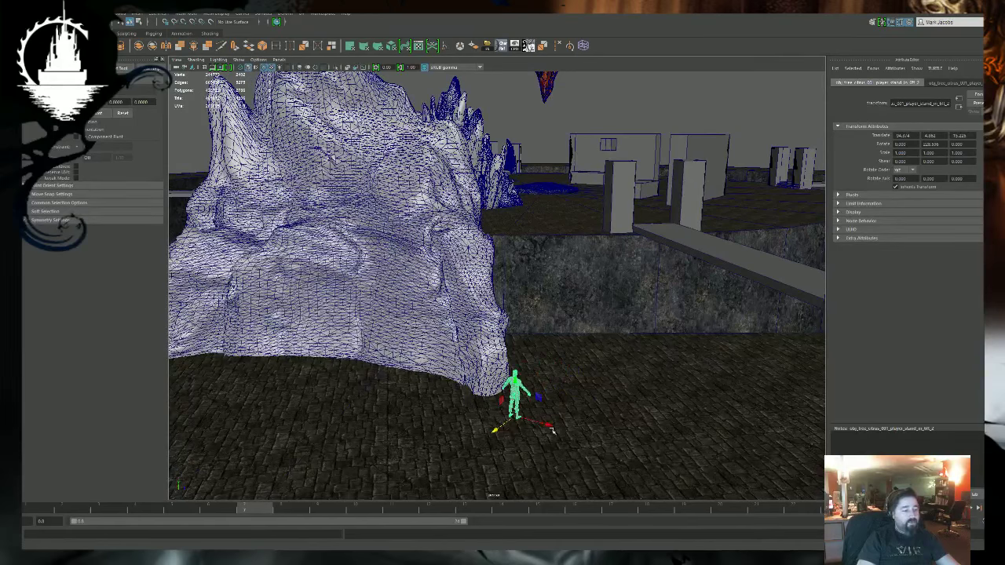
pyautogui.keyDown('alt'); pyautogui.moveTo(531, 385); pyautogui.dragTo(492, 461); pyautogui.keyUp('alt')
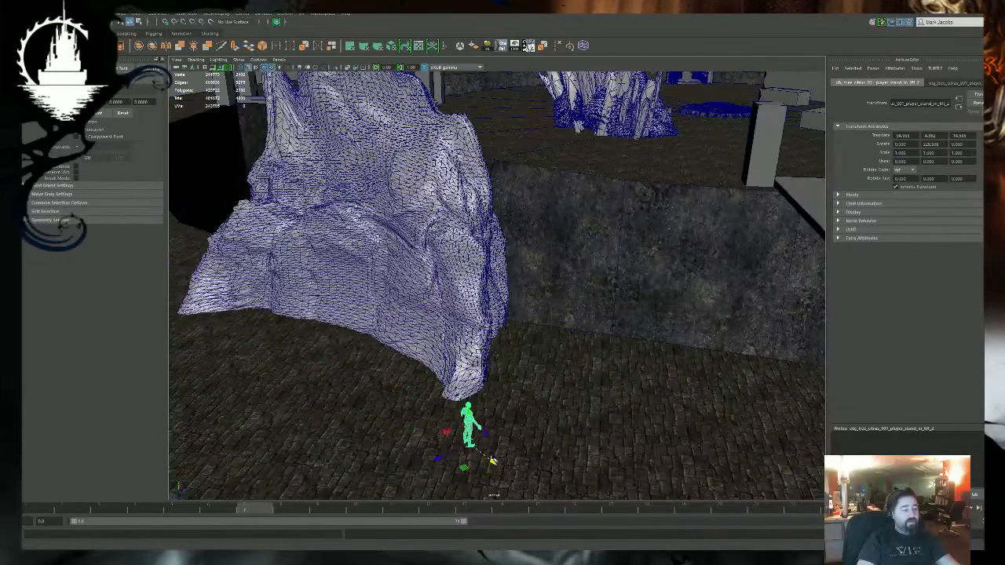
# Select the upper and bottom rock pieces on the outer ledge and scale them down uniformly.
pyautogui.scroll(-5, 502, 408)
pyautogui.keyDown('alt'); pyautogui.moveTo(537, 361); pyautogui.dragTo(525, 332); pyautogui.keyUp('alt')
pyautogui.click(433, 279)
pyautogui.keyDown('alt'); pyautogui.moveTo(471, 286); pyautogui.dragTo(372, 300); pyautogui.keyUp('alt')
pyautogui.keyDown('shift'); pyautogui.click(560, 292); pyautogui.keyUp('shift')
pyautogui.keyDown('alt'); pyautogui.moveTo(447, 353); pyautogui.dragTo(527, 343); pyautogui.keyUp('alt')
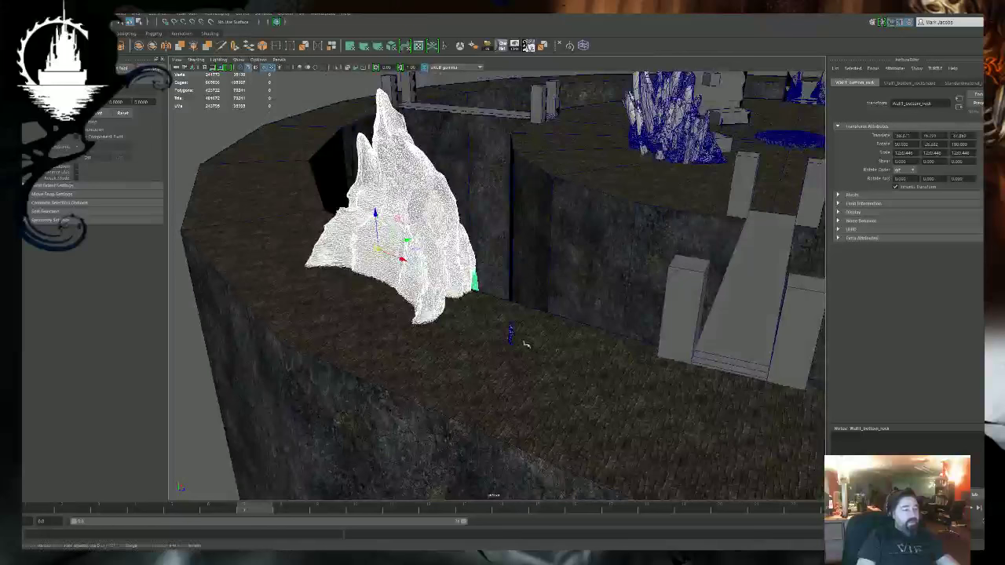
pyautogui.press('r')
pyautogui.moveTo(388, 320); pyautogui.dragTo(431, 337, button='middle')
pyautogui.press('w')
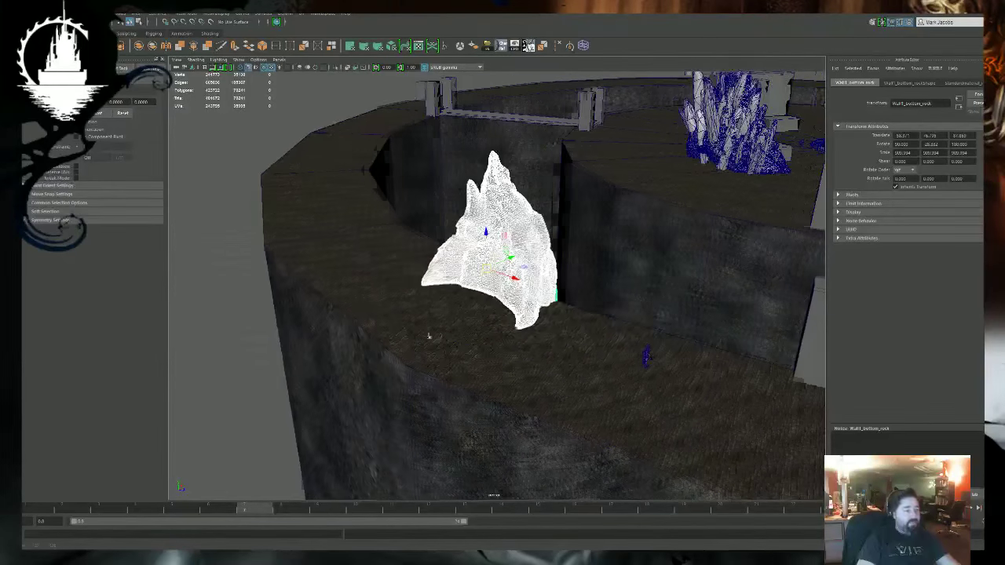
# Reposition the scaled-down rock pieces against the outer ledge's edge and clear the selection.
pyautogui.keyDown('alt'); pyautogui.moveTo(431, 336); pyautogui.dragTo(618, 364, button='right'); pyautogui.keyUp('alt')
pyautogui.keyDown('alt'); pyautogui.moveTo(425, 255); pyautogui.dragTo(419, 212); pyautogui.keyUp('alt')
pyautogui.moveTo(483, 175); pyautogui.dragTo(516, 258)
pyautogui.click(332, 188)
# Duplicate the upper rock on the outer ledge and raise the copy above it.
pyautogui.keyDown('alt'); pyautogui.moveTo(332, 188); pyautogui.dragTo(232, 206); pyautogui.keyUp('alt')
pyautogui.keyDown('alt'); pyautogui.moveTo(409, 330); pyautogui.dragTo(430, 273, button='middle'); pyautogui.keyUp('alt')
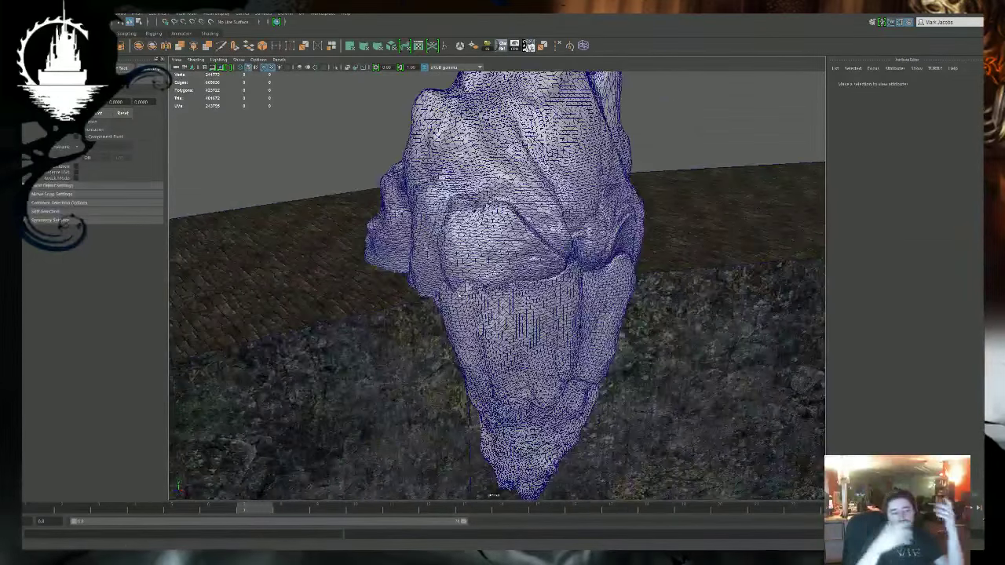
pyautogui.keyDown('alt'); pyautogui.moveTo(430, 273); pyautogui.dragTo(375, 278, button='right'); pyautogui.keyUp('alt')
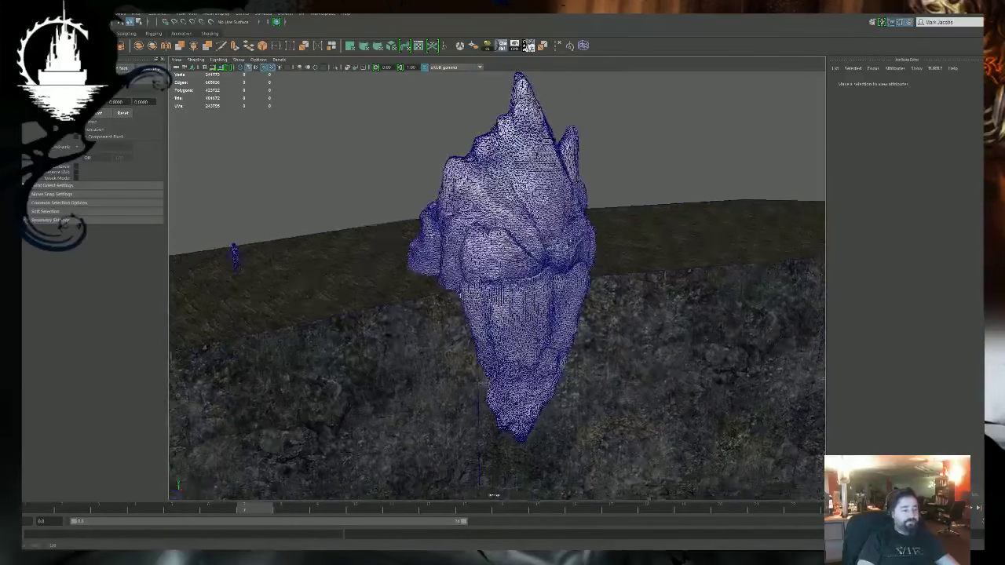
pyautogui.keyDown('alt'); pyautogui.moveTo(375, 278); pyautogui.dragTo(383, 281); pyautogui.keyUp('alt')
pyautogui.click(509, 259)
pyautogui.hotkey('ctrl', 'd')
pyautogui.moveTo(495, 185); pyautogui.dragTo(506, 23)
pyautogui.keyDown('alt'); pyautogui.moveTo(485, 127); pyautogui.dragTo(506, 227, button='middle'); pyautogui.keyUp('alt')
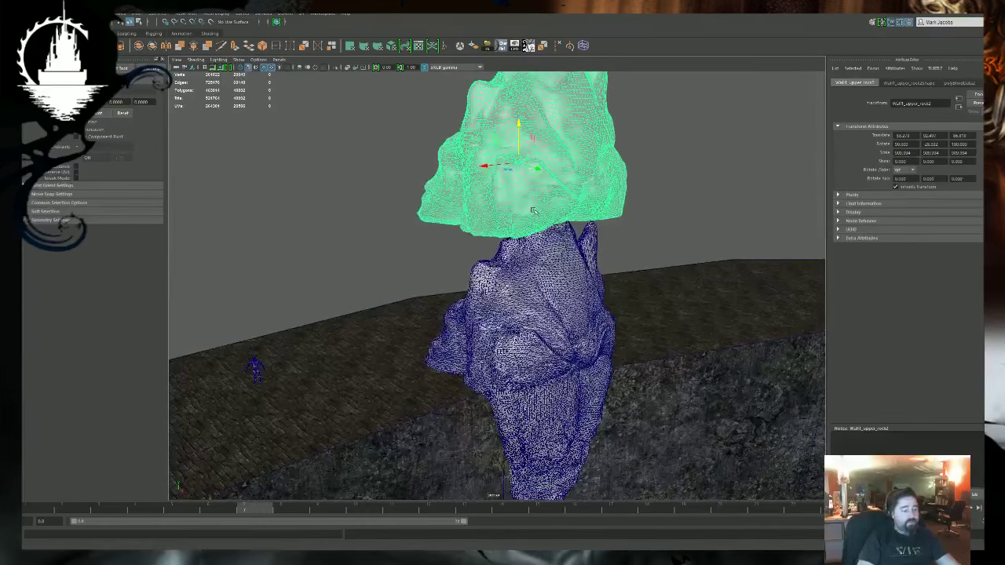
pyautogui.press('e')
pyautogui.moveTo(500, 141); pyautogui.dragTo(596, 200)
pyautogui.hotkey('ctrl', 'z')
# Duplicate the raised upper rock again, rotate the copy upside down and clear the selection.
pyautogui.hotkey('ctrl', 'd')
pyautogui.moveTo(497, 139); pyautogui.dragTo(579, 226)
pyautogui.moveTo(532, 191); pyautogui.dragTo(523, 257)
pyautogui.press('w')
pyautogui.press('e')
pyautogui.click(705, 204)
pyautogui.keyDown('alt'); pyautogui.moveTo(704, 203); pyautogui.dragTo(712, 233); pyautogui.keyUp('alt')
# Move an upright copy of the upper rock down into the chasm below the ledge rocks.
pyautogui.click(561, 240)
pyautogui.keyDown('shift'); pyautogui.click(550, 169); pyautogui.keyUp('shift')
pyautogui.scroll(-5, 541, 169)
pyautogui.keyDown('alt'); pyautogui.moveTo(510, 177); pyautogui.dragTo(507, 382); pyautogui.keyUp('alt')
pyautogui.press('r')
pyautogui.press('w')
pyautogui.click(544, 428)
pyautogui.moveTo(534, 430); pyautogui.dragTo(540, 436)
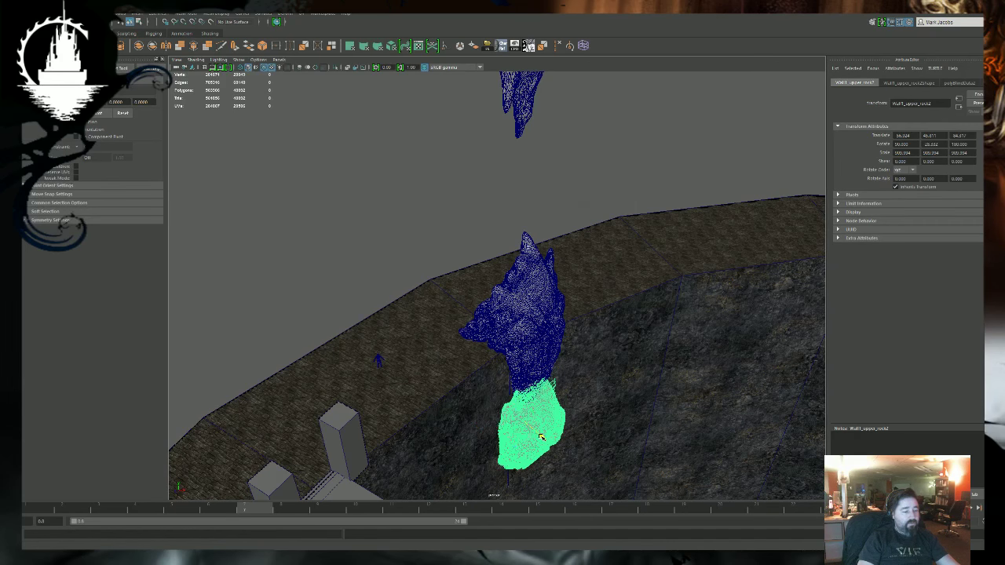
# Scale the rock copy in the chasm up uniformly to more than twice its size.
pyautogui.press('f')
pyautogui.keyDown('alt'); pyautogui.moveTo(610, 361); pyautogui.dragTo(345, 363); pyautogui.keyUp('alt')
pyautogui.press('r')
pyautogui.press('w')
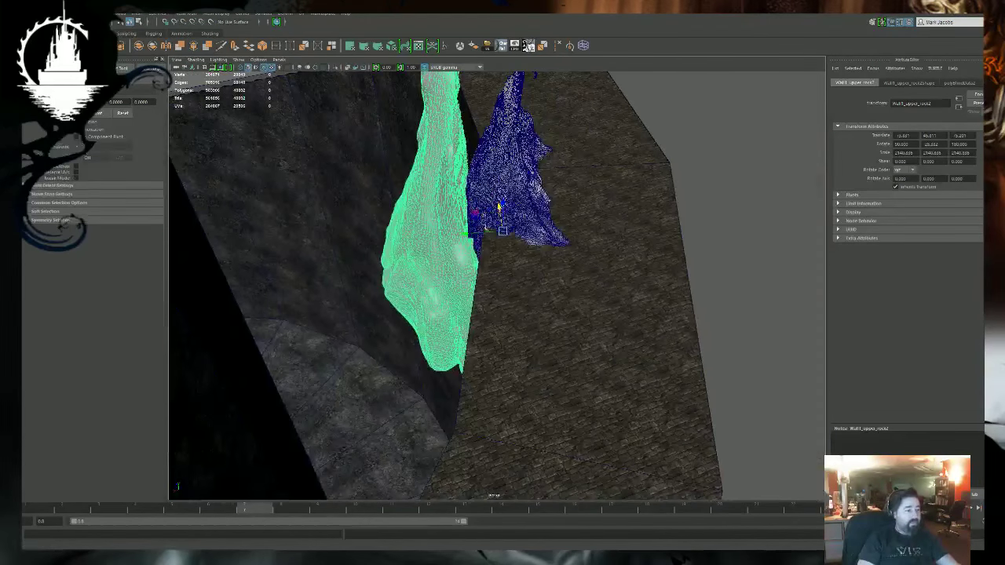
pyautogui.moveTo(500, 210); pyautogui.dragTo(374, 408)
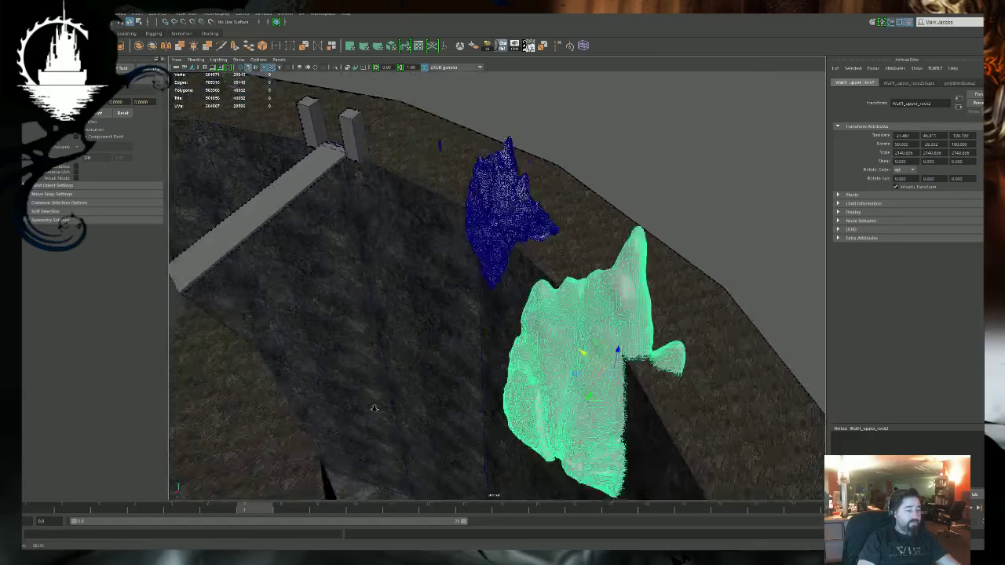
pyautogui.scroll(-2, 374, 409)
pyautogui.hotkey('ctrl', 'z')
# Lower the enlarged rock copy to the chasm floor and scale it up further uniformly.
pyautogui.moveTo(452, 235); pyautogui.dragTo(468, 473)
pyautogui.keyDown('alt'); pyautogui.moveTo(468, 472); pyautogui.dragTo(432, 330, button='middle'); pyautogui.keyUp('alt')
pyautogui.keyDown('alt'); pyautogui.moveTo(434, 331); pyautogui.dragTo(587, 398); pyautogui.keyUp('alt')
pyautogui.press('r')
pyautogui.press('w')
pyautogui.moveTo(474, 374); pyautogui.dragTo(478, 464)
pyautogui.moveTo(510, 337)
pyautogui.keyDown('alt'); pyautogui.mouseDown()
pyautogui.moveTo(481, 316)
pyautogui.moveTo(516, 321)
pyautogui.mouseUp(); pyautogui.keyUp('alt')
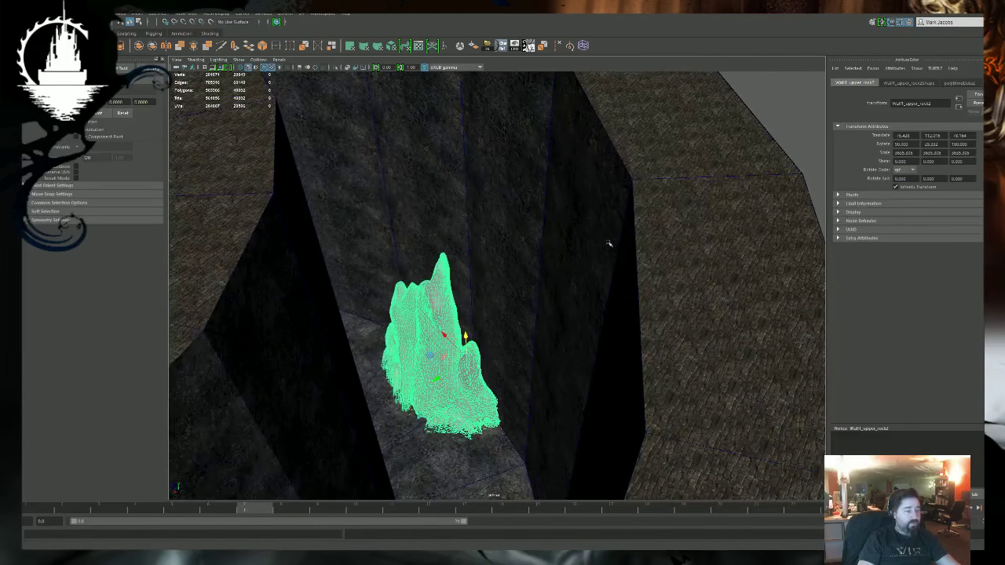
# Assign the dark rock material to the enlarged rock copy on the chasm floor.
pyautogui.click(751, 99)
pyautogui.keyDown('alt'); pyautogui.moveTo(579, 299); pyautogui.dragTo(542, 370); pyautogui.keyUp('alt')
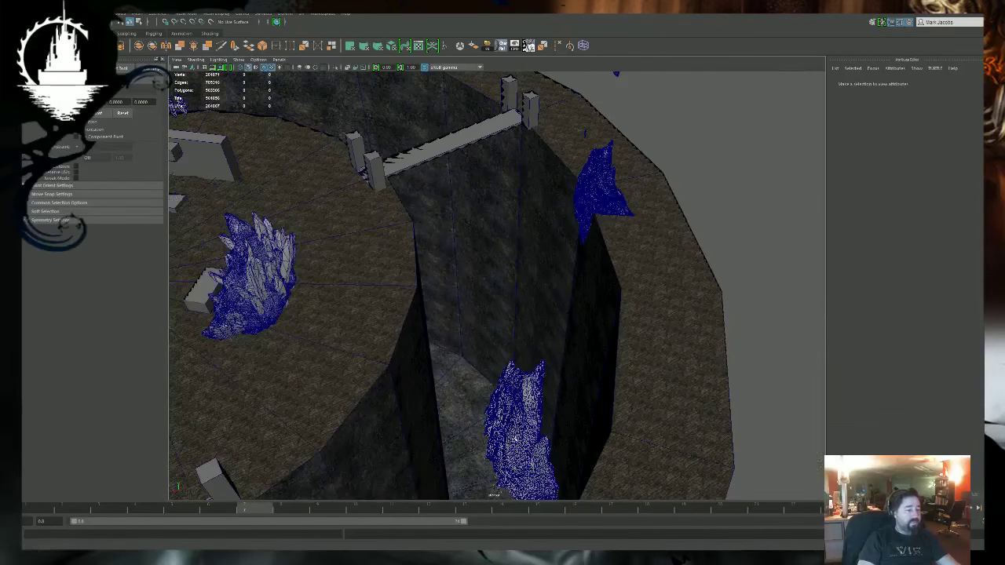
pyautogui.click(530, 419)
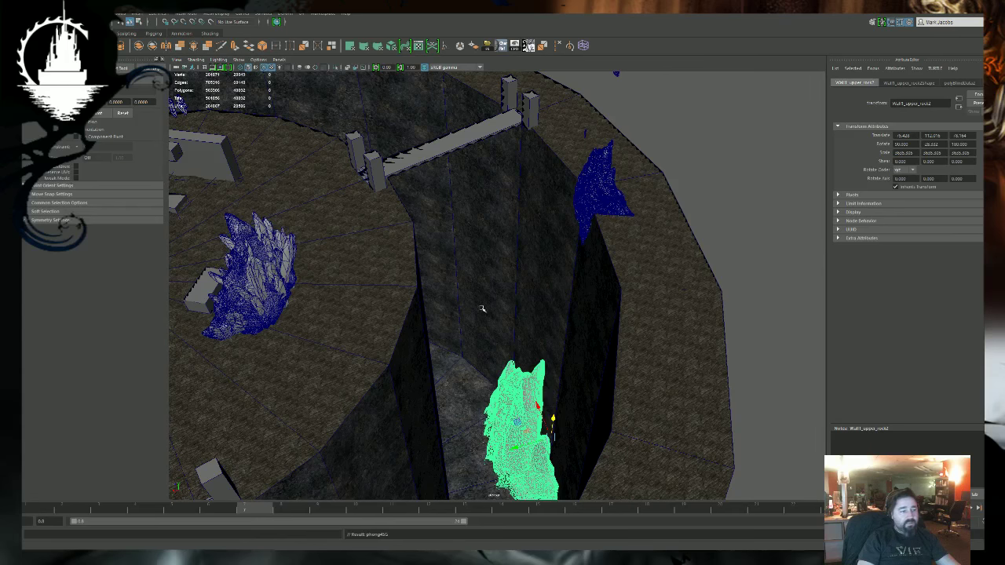
pyautogui.keyDown('alt'); pyautogui.moveTo(481, 309); pyautogui.dragTo(626, 204); pyautogui.keyUp('alt')
pyautogui.click(683, 364)
pyautogui.moveTo(683, 364)
pyautogui.keyDown('alt'); pyautogui.mouseDown()
pyautogui.moveTo(612, 376)
pyautogui.moveTo(562, 332)
pyautogui.moveTo(543, 351)
pyautogui.mouseUp(); pyautogui.keyUp('alt')
# Turn off the wireframe-on-shaded overlay and frame the textured rock copy in the chasm.
pyautogui.click(264, 69)
pyautogui.click(504, 403)
pyautogui.press('f')
pyautogui.scroll(-5, 507, 386)
pyautogui.keyDown('alt'); pyautogui.moveTo(506, 386); pyautogui.dragTo(541, 367); pyautogui.keyUp('alt')
pyautogui.press('f')
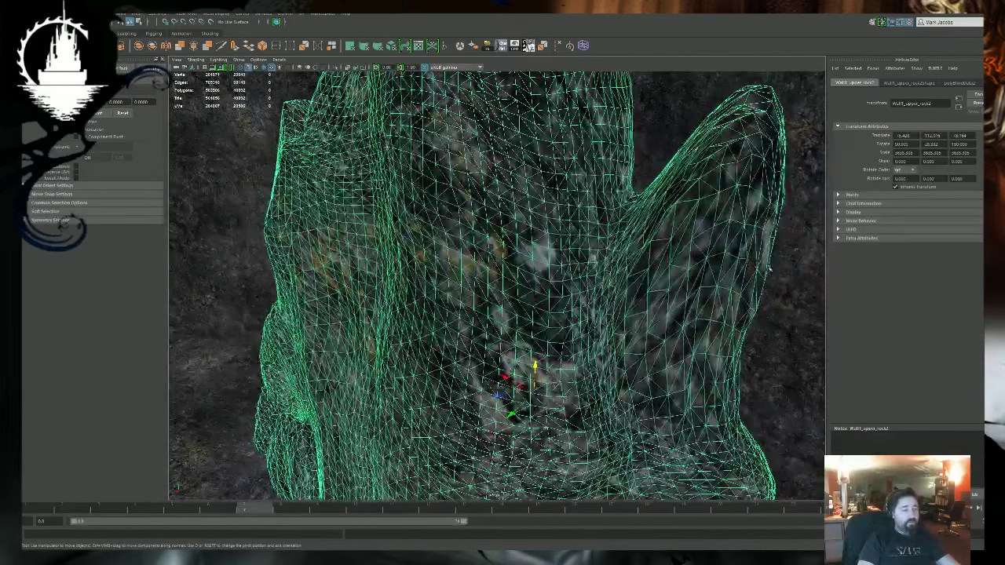
pyautogui.click(770, 269)
pyautogui.scroll(-5, 498, 316)
pyautogui.scroll(2, 486, 320)
pyautogui.click(489, 317)
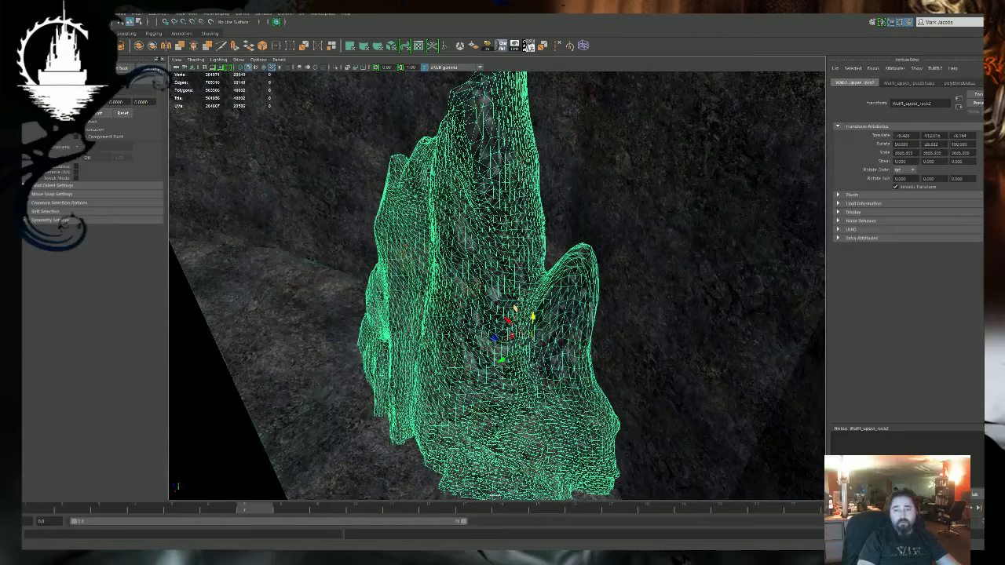
# Examine the textured rock copy in the chasm against the ledge rocks and the whole arena, including from above.
pyautogui.keyDown('alt'); pyautogui.moveTo(502, 317); pyautogui.dragTo(423, 243, button='right'); pyautogui.keyUp('alt')
pyautogui.keyDown('alt'); pyautogui.moveTo(541, 228); pyautogui.dragTo(531, 318, button='middle'); pyautogui.keyUp('alt')
pyautogui.click(609, 302)
pyautogui.keyDown('alt'); pyautogui.moveTo(531, 319); pyautogui.dragTo(666, 363, button='right'); pyautogui.keyUp('alt')
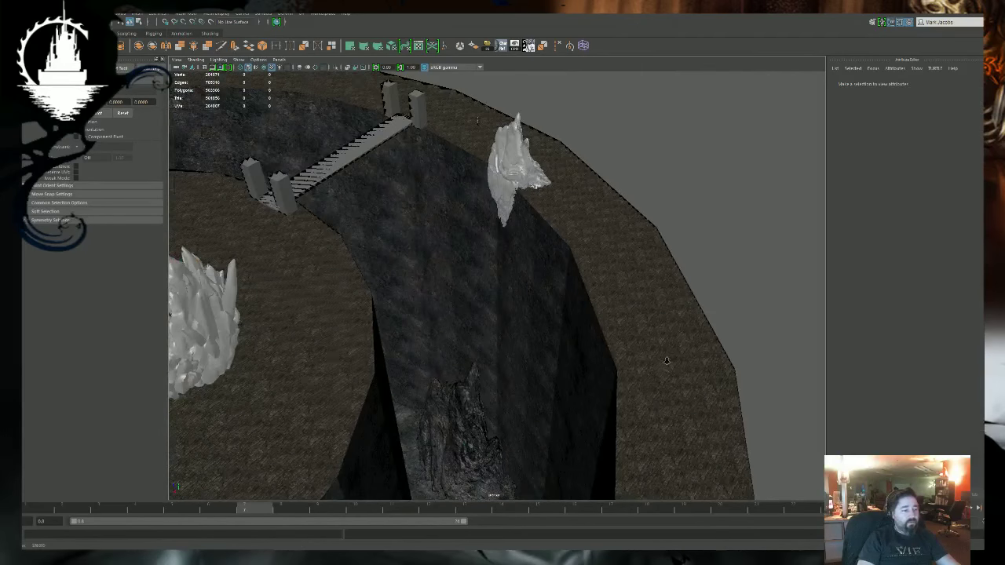
pyautogui.keyDown('alt'); pyautogui.moveTo(594, 389); pyautogui.dragTo(601, 297, button='middle'); pyautogui.keyUp('alt')
pyautogui.keyDown('alt'); pyautogui.moveTo(565, 316); pyautogui.dragTo(565, 319); pyautogui.keyUp('alt')
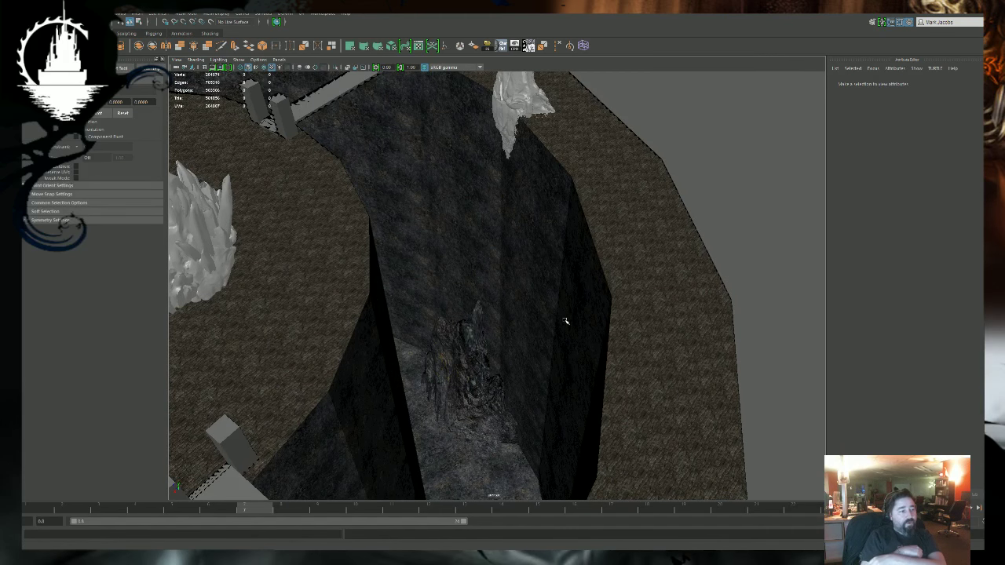
pyautogui.keyDown('alt'); pyautogui.moveTo(488, 317); pyautogui.dragTo(514, 308); pyautogui.keyUp('alt')
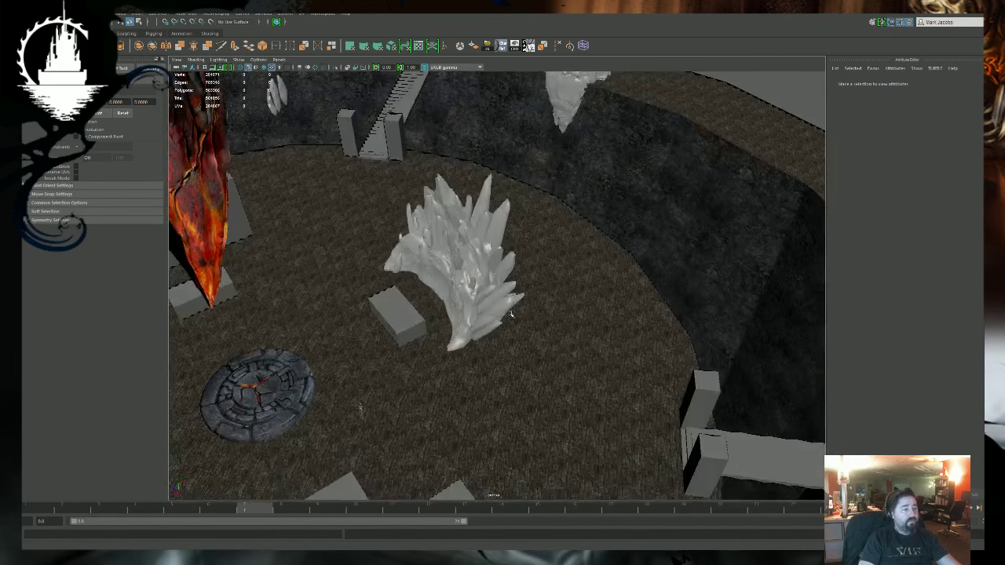
pyautogui.keyDown('alt'); pyautogui.moveTo(514, 308); pyautogui.dragTo(567, 354, button='middle'); pyautogui.keyUp('alt')
pyautogui.keyDown('alt'); pyautogui.moveTo(567, 354); pyautogui.dragTo(428, 309, button='right'); pyautogui.keyUp('alt')
pyautogui.keyDown('alt'); pyautogui.moveTo(600, 334); pyautogui.dragTo(520, 391); pyautogui.keyUp('alt')
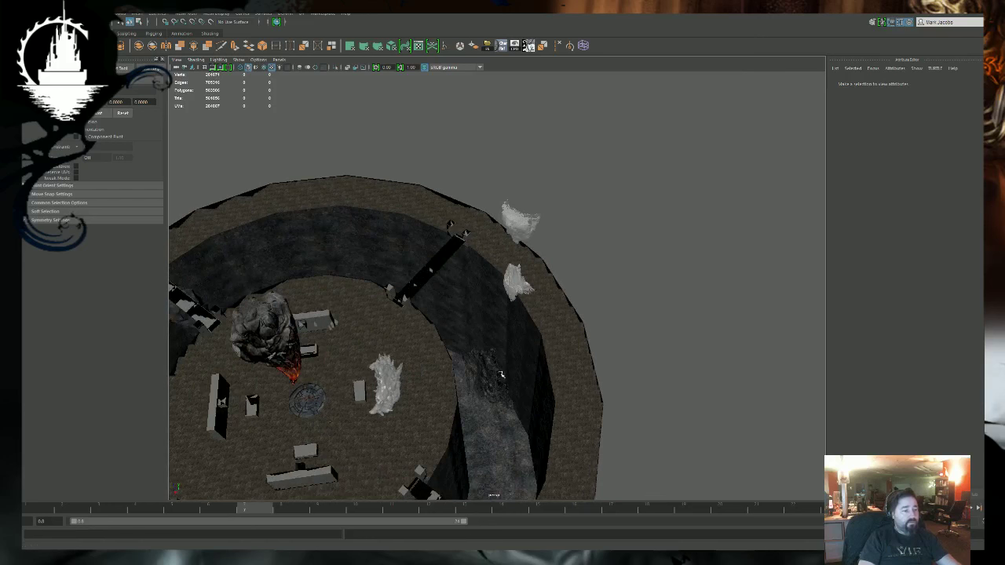
# Delete the rock copy on the chasm floor and the rock copy at the arena's outer edge.
pyautogui.click(492, 380)
pyautogui.keyDown('shift'); pyautogui.click(530, 221); pyautogui.keyUp('shift')
pyautogui.press('Delete')
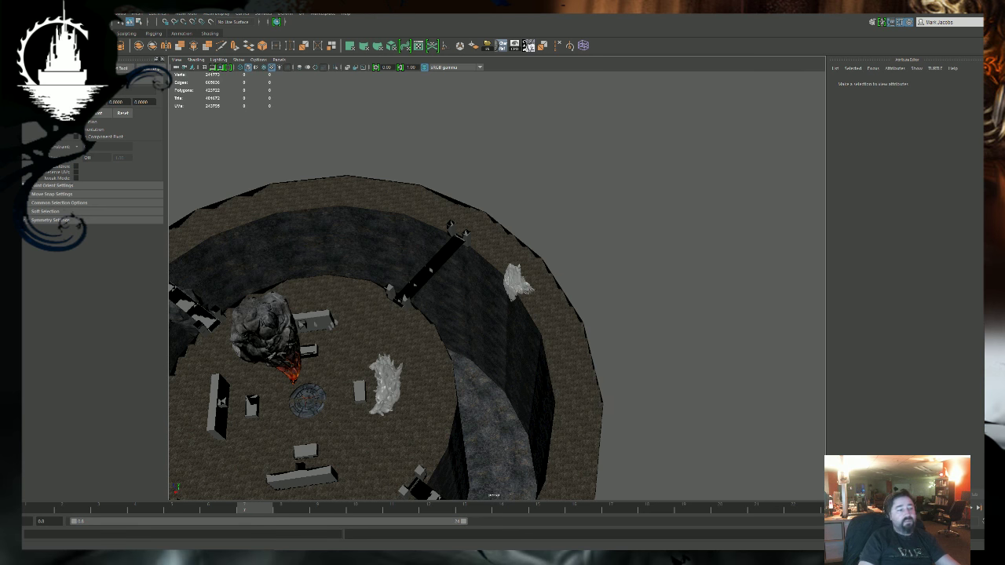
# Examine the arena's scale around the player stand-in, the hanging lava rock and the placed crystal wall.
pyautogui.keyDown('alt'); pyautogui.moveTo(404, 307); pyautogui.dragTo(403, 294); pyautogui.keyUp('alt')
pyautogui.keyDown('alt'); pyautogui.moveTo(404, 294); pyautogui.dragTo(500, 218, button='middle'); pyautogui.keyUp('alt')
pyautogui.keyDown('alt'); pyautogui.moveTo(500, 218); pyautogui.dragTo(557, 236, button='right'); pyautogui.keyUp('alt')
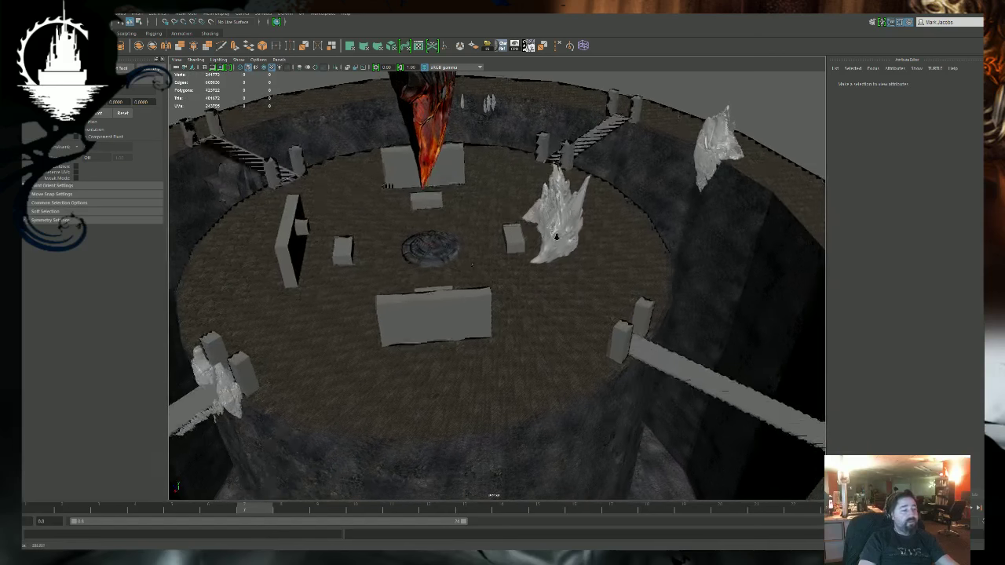
pyautogui.keyDown('alt'); pyautogui.moveTo(555, 235); pyautogui.dragTo(544, 247); pyautogui.keyUp('alt')
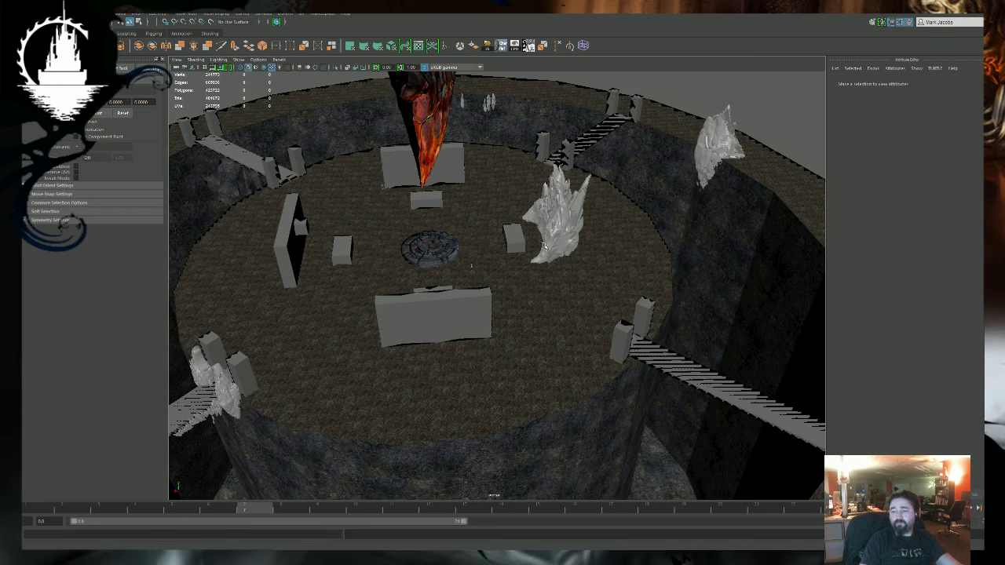
pyautogui.keyDown('alt'); pyautogui.moveTo(388, 268); pyautogui.dragTo(407, 269); pyautogui.keyUp('alt')
pyautogui.keyDown('alt'); pyautogui.moveTo(406, 269); pyautogui.dragTo(554, 290, button='right'); pyautogui.keyUp('alt')
pyautogui.click(689, 178)
pyautogui.press('f')
pyautogui.keyDown('alt'); pyautogui.moveTo(683, 182); pyautogui.dragTo(604, 134); pyautogui.keyUp('alt')
pyautogui.keyDown('alt'); pyautogui.moveTo(604, 181); pyautogui.dragTo(236, 220, button='right'); pyautogui.keyUp('alt')
pyautogui.keyDown('alt'); pyautogui.moveTo(235, 220); pyautogui.dragTo(233, 277, button='middle'); pyautogui.keyUp('alt')
pyautogui.keyDown('alt'); pyautogui.moveTo(620, 196); pyautogui.dragTo(510, 189, button='right'); pyautogui.keyUp('alt')
pyautogui.keyDown('alt'); pyautogui.moveTo(510, 188); pyautogui.dragTo(464, 422, button='middle'); pyautogui.keyUp('alt')
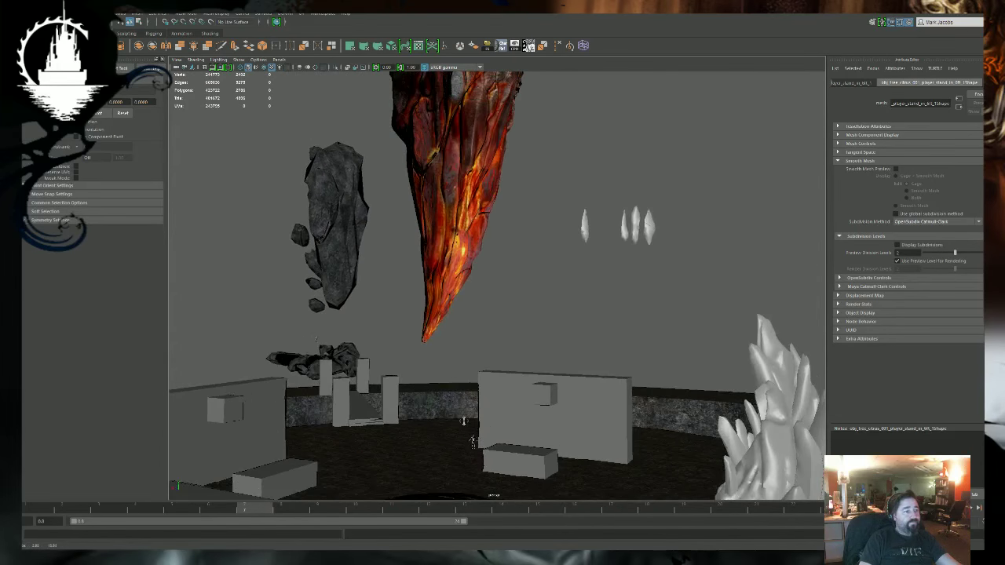
pyautogui.keyDown('alt'); pyautogui.moveTo(464, 422); pyautogui.dragTo(234, 385, button='right'); pyautogui.keyUp('alt')
pyautogui.keyDown('alt'); pyautogui.moveTo(233, 386); pyautogui.dragTo(375, 310); pyautogui.keyUp('alt')
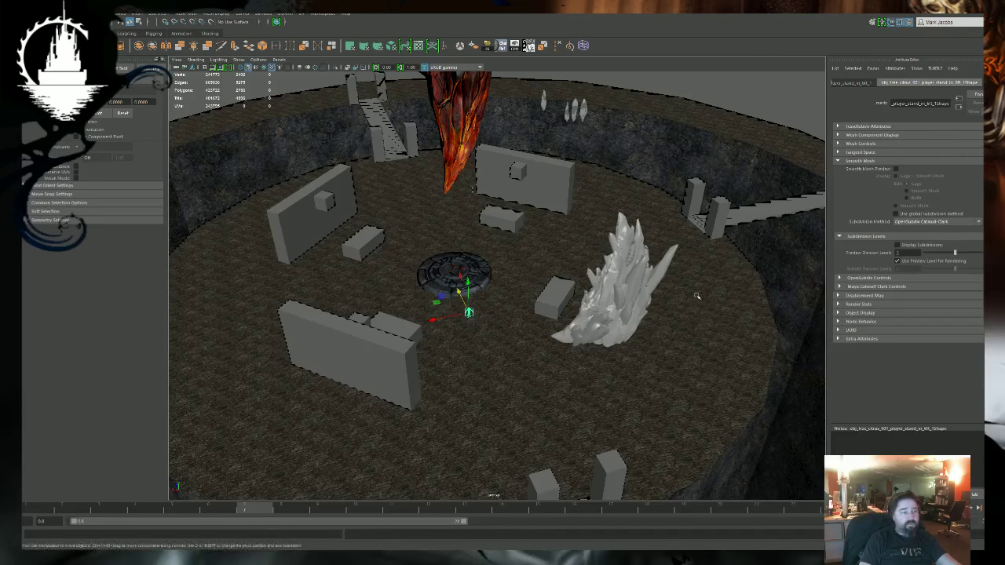
# Import Wall2.FBX from the Place of Power wall assets and frame its upper rock in the arena.
pyautogui.keyDown('alt'); pyautogui.moveTo(695, 293); pyautogui.dragTo(726, 336); pyautogui.keyUp('alt')
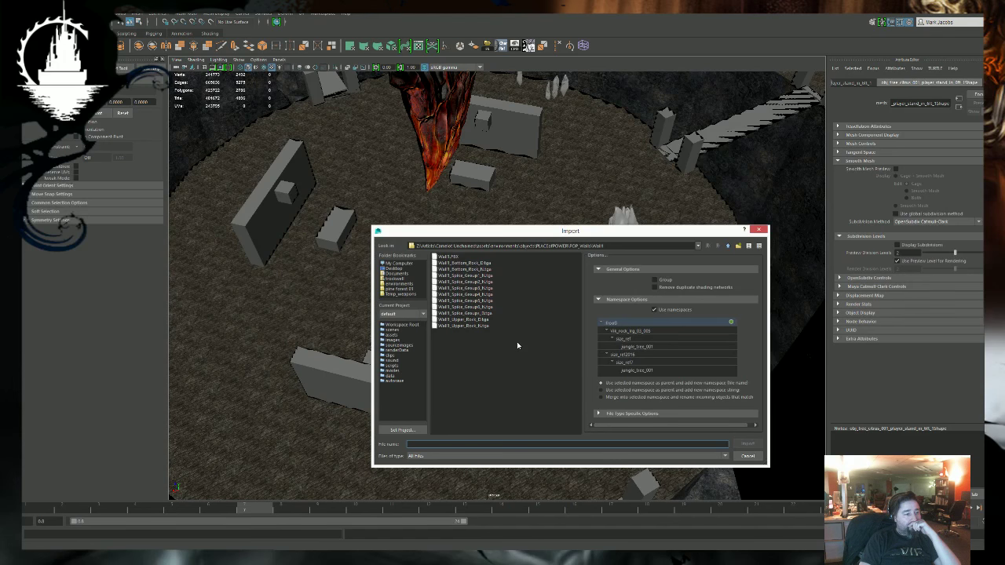
pyautogui.doubleClick(446, 264)
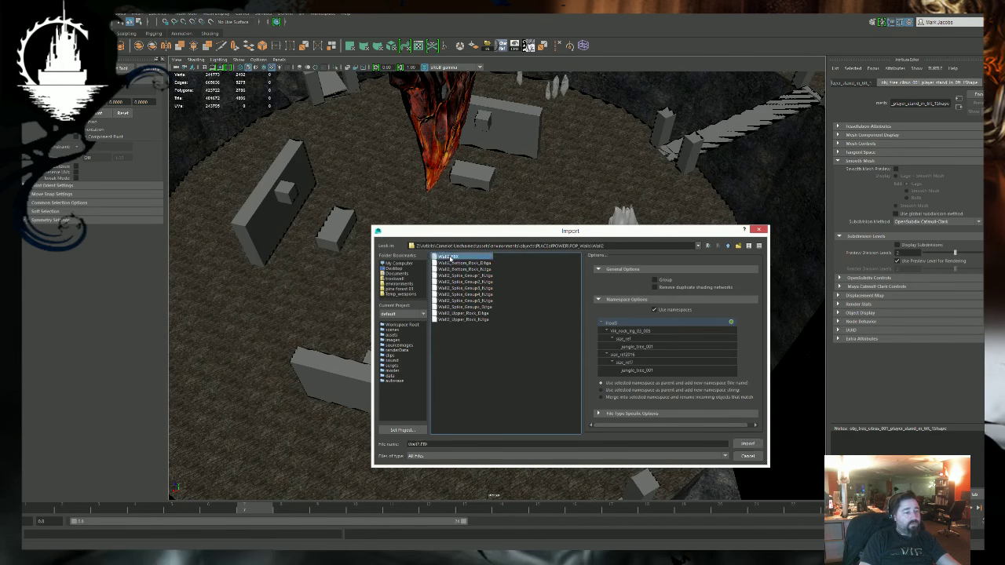
pyautogui.doubleClick(449, 257)
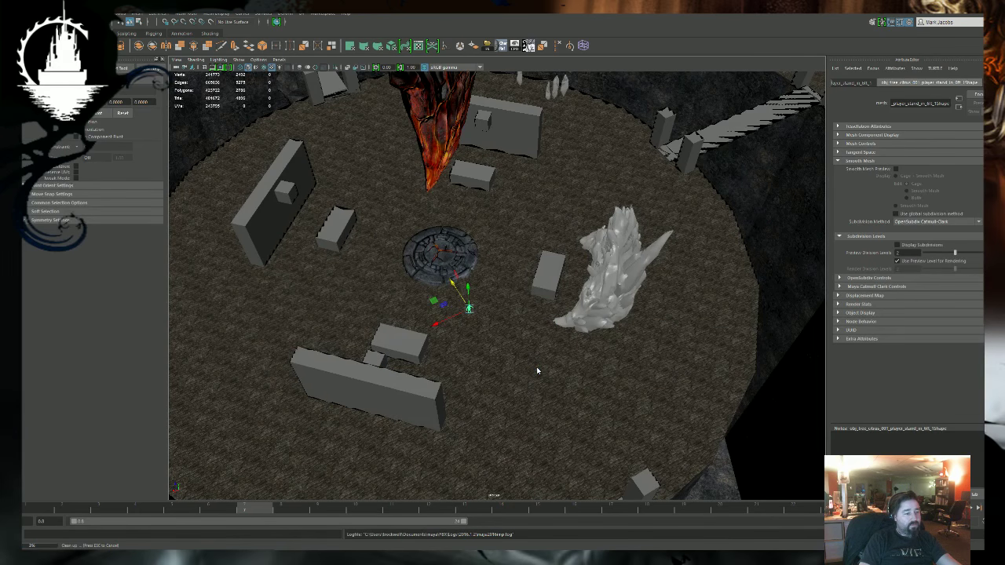
pyautogui.press('a')
pyautogui.keyDown('alt'); pyautogui.moveTo(449, 356); pyautogui.dragTo(583, 363); pyautogui.keyUp('alt')
pyautogui.keyDown('alt'); pyautogui.moveTo(583, 363); pyautogui.dragTo(620, 353, button='right'); pyautogui.keyUp('alt')
pyautogui.keyDown('alt'); pyautogui.moveTo(502, 275); pyautogui.dragTo(463, 369, button='middle'); pyautogui.keyUp('alt')
pyautogui.keyDown('alt'); pyautogui.moveTo(463, 369); pyautogui.dragTo(512, 346, button='right'); pyautogui.keyUp('alt')
pyautogui.click(474, 385)
pyautogui.press('f')
pyautogui.keyDown('alt'); pyautogui.moveTo(484, 402); pyautogui.dragTo(730, 353); pyautogui.keyUp('alt')
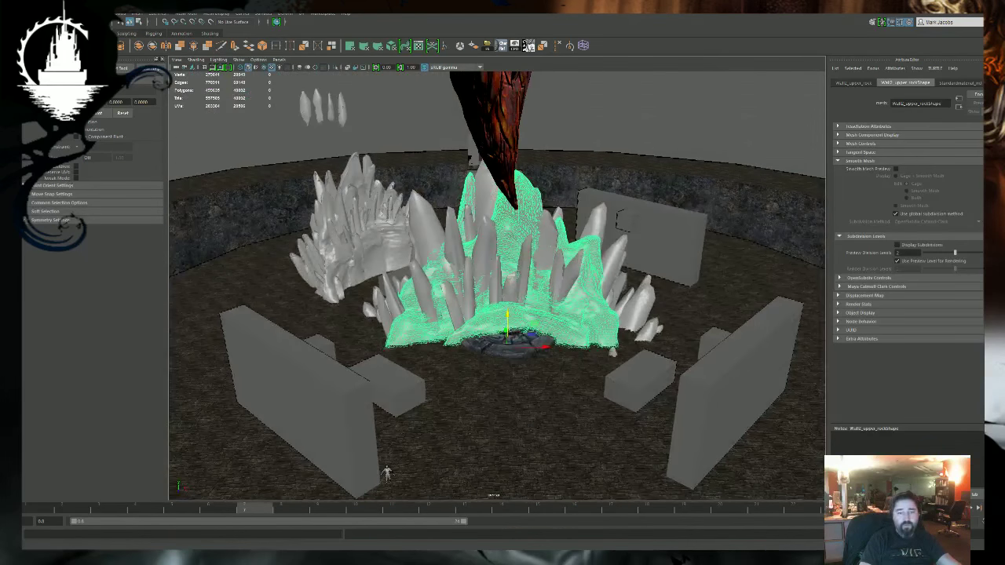
# Raise all pieces of the imported second wall so its lower rock clears the arena floor, and group them.
pyautogui.press('Right')
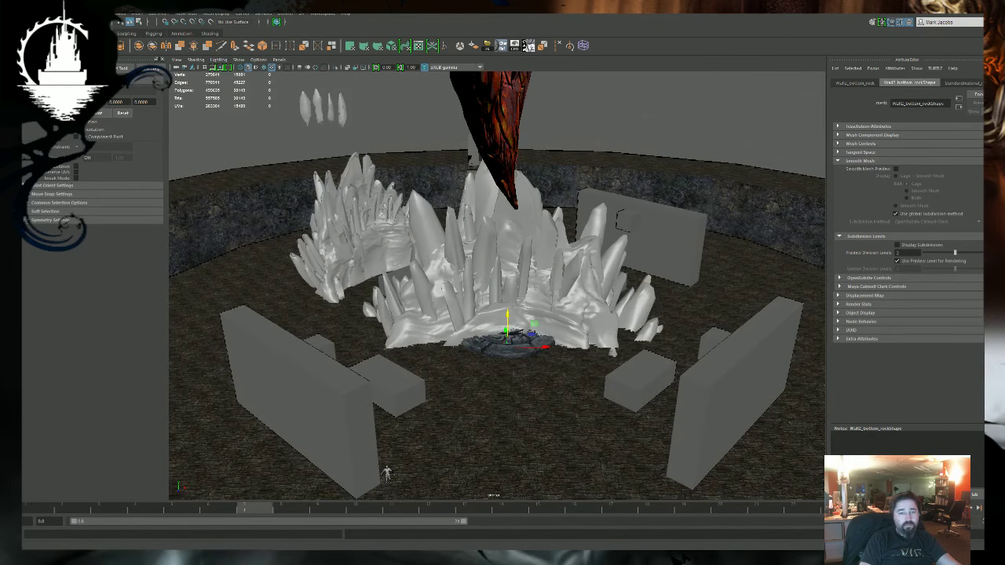
pyautogui.moveTo(506, 313); pyautogui.dragTo(532, 196)
pyautogui.moveTo(462, 288); pyautogui.dragTo(673, 302)
pyautogui.keyDown('alt'); pyautogui.moveTo(447, 268); pyautogui.dragTo(461, 341, button='middle'); pyautogui.keyUp('alt')
pyautogui.keyDown('alt'); pyautogui.moveTo(451, 343); pyautogui.dragTo(519, 338); pyautogui.keyUp('alt')
pyautogui.press('r')
pyautogui.moveTo(492, 293); pyautogui.dragTo(461, 295)
pyautogui.press('w')
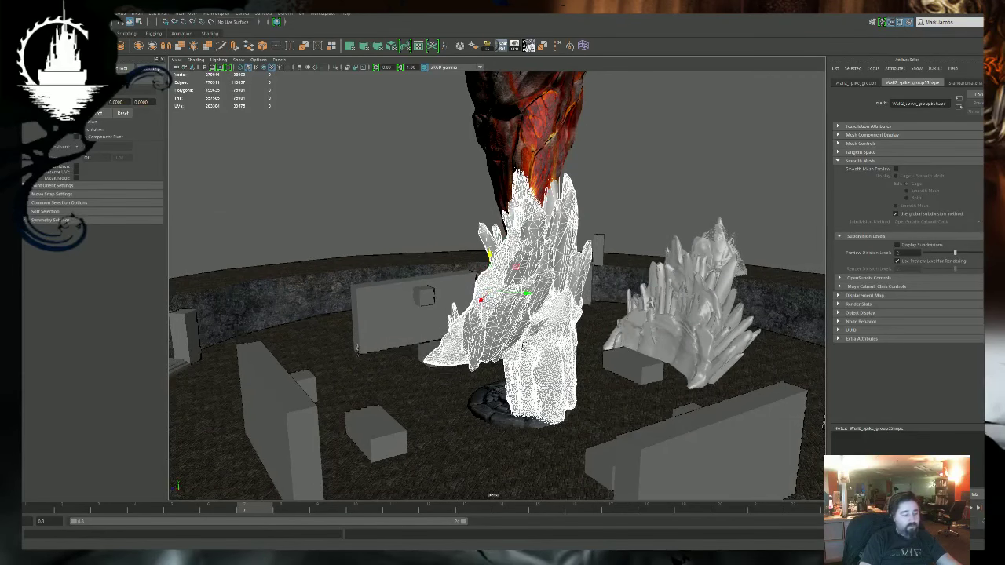
pyautogui.hotkey('ctrl', 'g')
pyautogui.keyDown('alt'); pyautogui.moveTo(492, 364); pyautogui.dragTo(488, 382, button='middle'); pyautogui.keyUp('alt')
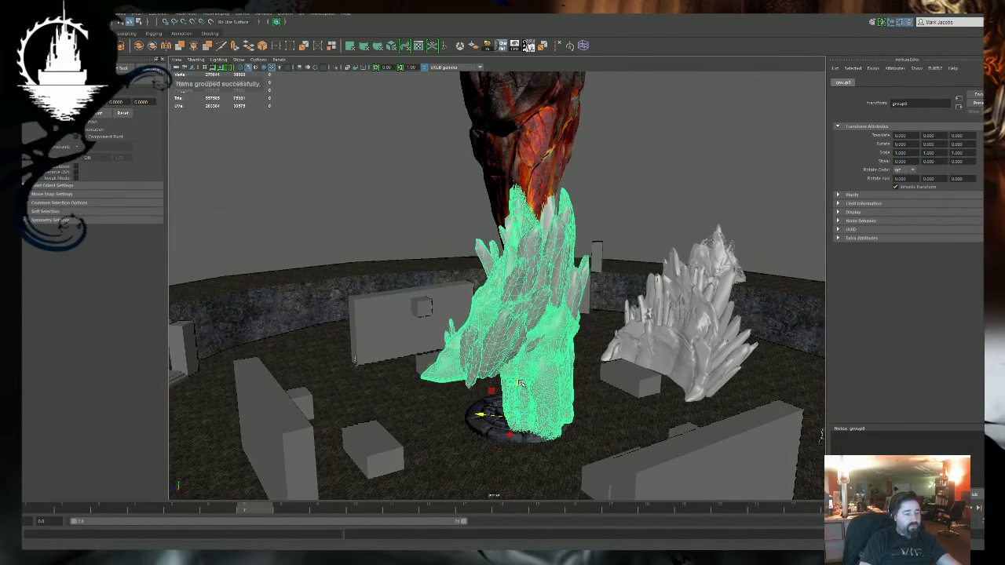
# Lift the second wall's group about 14 units and move it sideways away from the central platform.
pyautogui.moveTo(520, 383); pyautogui.dragTo(534, 260)
pyautogui.moveTo(488, 301); pyautogui.dragTo(230, 284)
pyautogui.keyDown('alt'); pyautogui.moveTo(496, 307); pyautogui.dragTo(540, 336, button='middle'); pyautogui.keyUp('alt')
pyautogui.keyDown('alt'); pyautogui.moveTo(540, 336); pyautogui.dragTo(493, 348, button='right'); pyautogui.keyUp('alt')
pyautogui.keyDown('alt'); pyautogui.moveTo(492, 348); pyautogui.dragTo(436, 333); pyautogui.keyUp('alt')
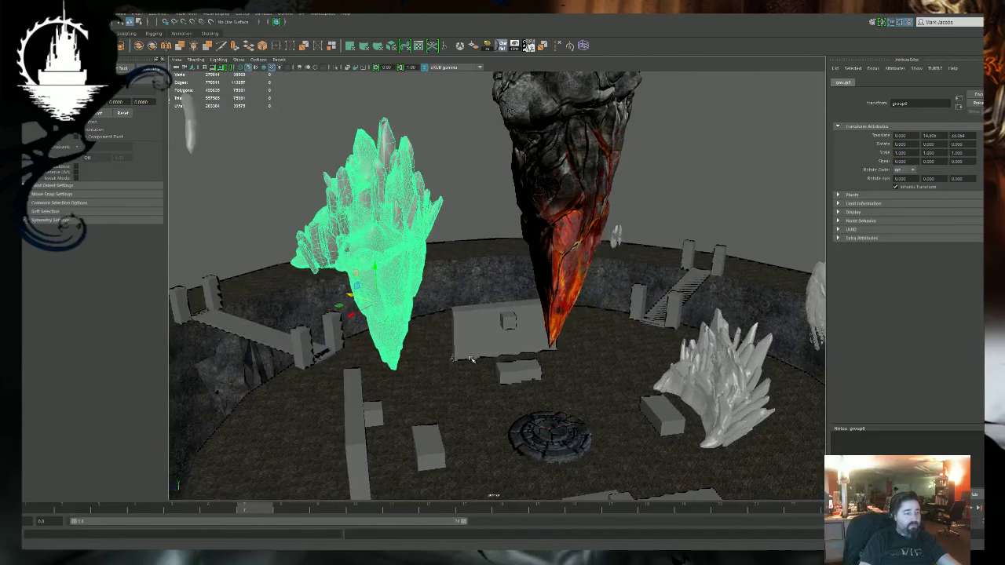
# Rotate the second wall's group about the vertical axis so its concave side turns toward the arena centre.
pyautogui.press('e')
pyautogui.moveTo(372, 317)
pyautogui.mouseDown()
pyautogui.moveTo(397, 314)
pyautogui.moveTo(369, 312)
pyautogui.mouseUp()
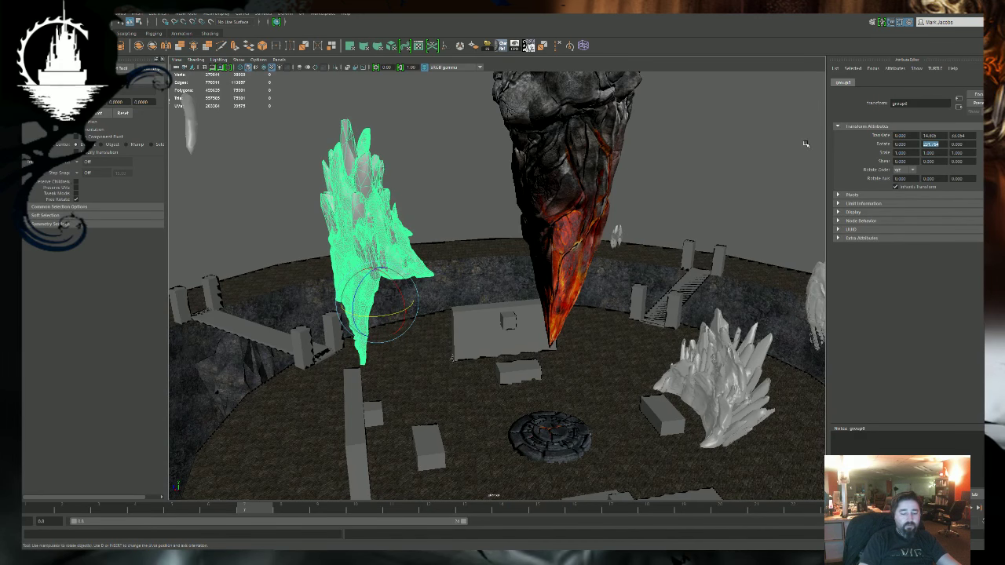
pyautogui.press('Return')
pyautogui.keyDown('alt'); pyautogui.moveTo(534, 293); pyautogui.dragTo(502, 369); pyautogui.keyUp('alt')
# Position the second wall's group diagonally from the centre in the top view and set its Y rotation to 225.
pyautogui.press('space')
pyautogui.press('space')
pyautogui.keyDown('alt'); pyautogui.moveTo(613, 256); pyautogui.dragTo(204, 223, button='right'); pyautogui.keyUp('alt')
pyautogui.press('w')
pyautogui.keyDown('alt'); pyautogui.moveTo(601, 247); pyautogui.dragTo(673, 229, button='middle'); pyautogui.keyUp('alt')
pyautogui.moveTo(531, 322); pyautogui.dragTo(607, 236)
pyautogui.press('e')
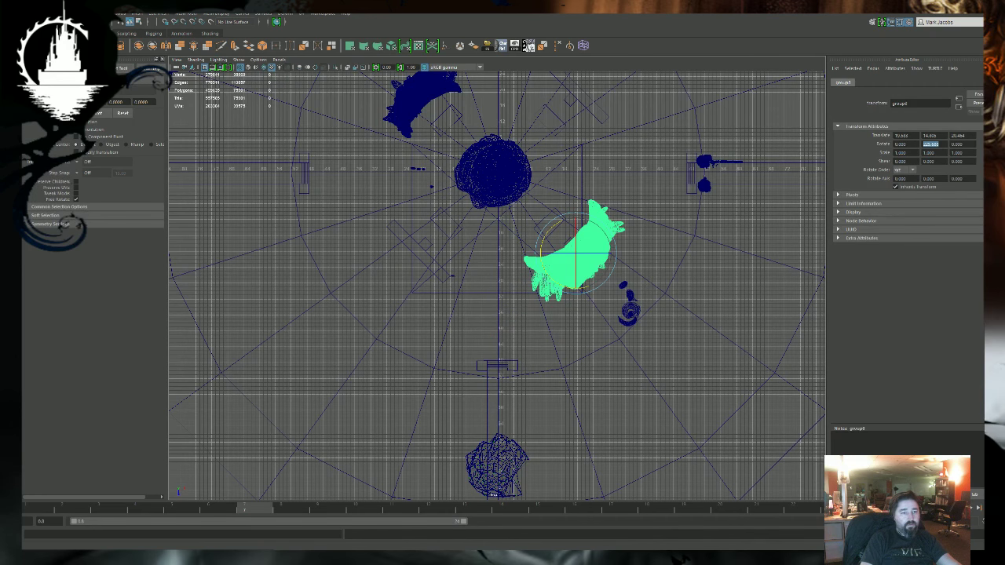
pyautogui.press('Return')
pyautogui.keyDown('alt'); pyautogui.moveTo(698, 105); pyautogui.dragTo(654, 162, button='middle'); pyautogui.keyUp('alt')
# Lower the second wall's group until its upper rock and spikes rest on the arena floor.
pyautogui.press('space')
pyautogui.press('space')
pyautogui.keyDown('alt'); pyautogui.moveTo(585, 251); pyautogui.dragTo(567, 212); pyautogui.keyUp('alt')
pyautogui.press('w')
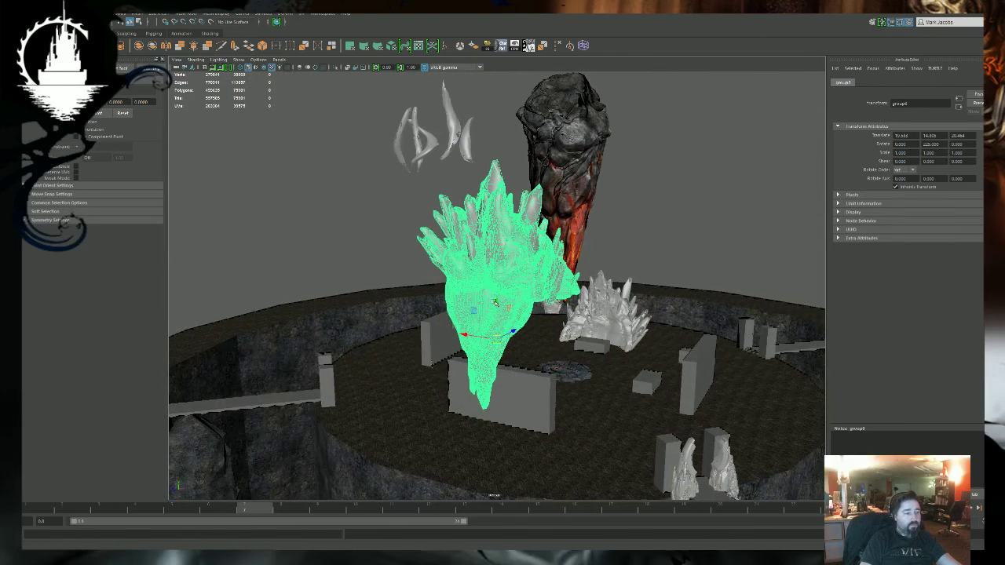
pyautogui.moveTo(495, 302); pyautogui.dragTo(496, 461)
# Scale the second wall's group uniformly to about 0.94 and shift it in the top view over the blocked-out wall.
pyautogui.press('r')
pyautogui.keyDown('alt'); pyautogui.moveTo(589, 415); pyautogui.dragTo(487, 439); pyautogui.keyUp('alt')
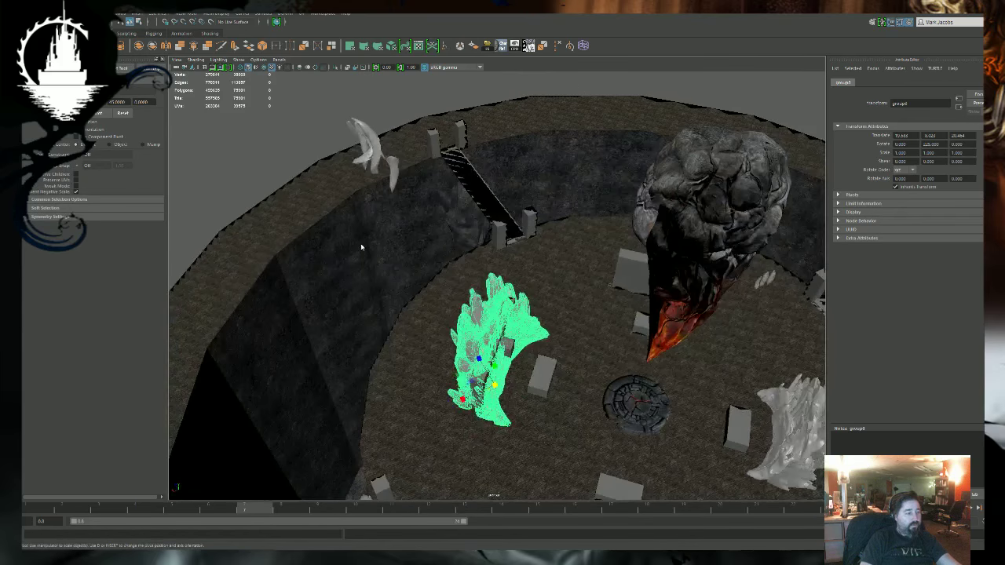
pyautogui.press('space')
pyautogui.press('space')
pyautogui.keyDown('alt'); pyautogui.moveTo(454, 229); pyautogui.dragTo(461, 231, button='middle'); pyautogui.keyUp('alt')
pyautogui.moveTo(571, 252); pyautogui.dragTo(544, 257, button='middle')
pyautogui.press('w')
pyautogui.moveTo(510, 292)
pyautogui.mouseDown()
pyautogui.moveTo(532, 318)
pyautogui.moveTo(519, 310)
pyautogui.mouseUp()
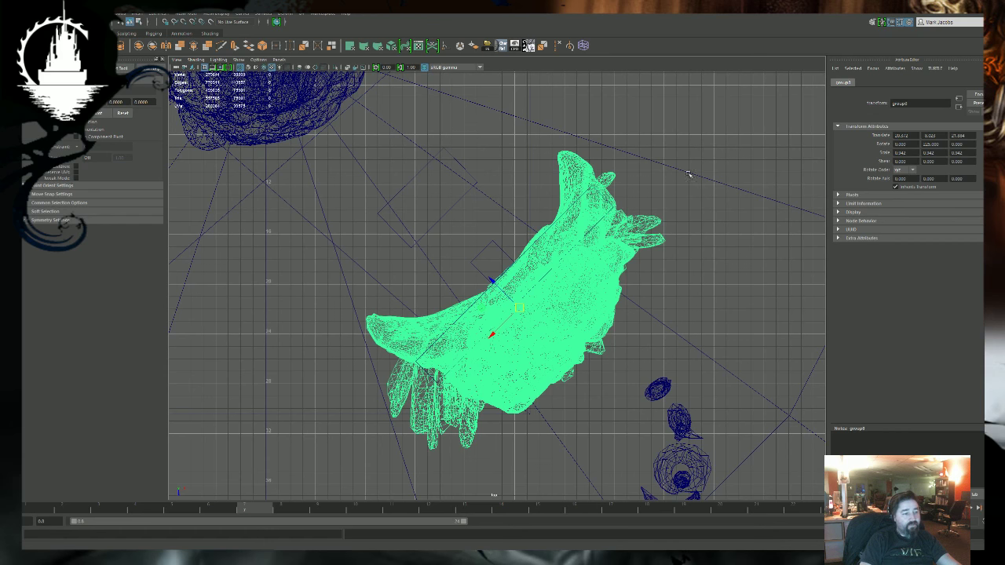
# Examine how the second sculpted wall fits around its blocked-out wall and the bench in front.
pyautogui.press('space')
pyautogui.press('space')
pyautogui.keyDown('alt'); pyautogui.moveTo(541, 246); pyautogui.dragTo(545, 234); pyautogui.keyUp('alt')
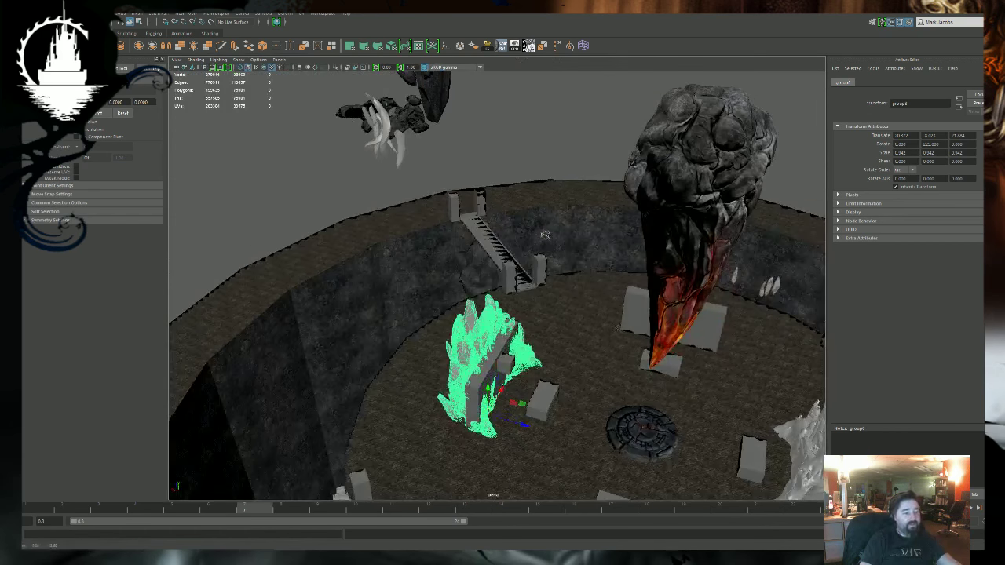
pyautogui.press('f')
pyautogui.keyDown('alt'); pyautogui.moveTo(506, 313); pyautogui.dragTo(819, 237, button='right'); pyautogui.keyUp('alt')
pyautogui.keyDown('alt'); pyautogui.moveTo(663, 337); pyautogui.dragTo(615, 339); pyautogui.keyUp('alt')
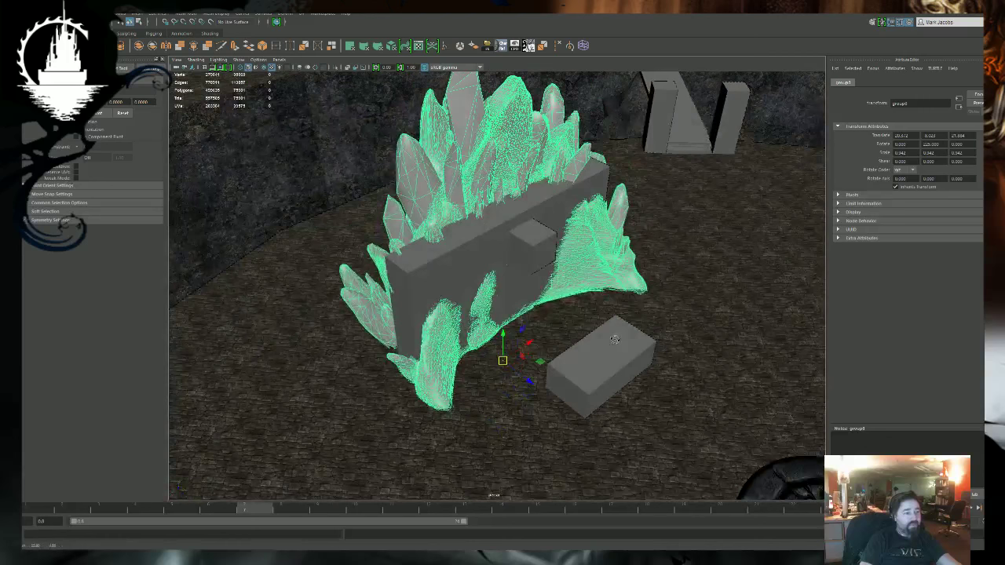
pyautogui.keyDown('alt'); pyautogui.moveTo(463, 295); pyautogui.dragTo(506, 215); pyautogui.keyUp('alt')
pyautogui.keyDown('alt'); pyautogui.moveTo(515, 294); pyautogui.dragTo(541, 292, button='right'); pyautogui.keyUp('alt')
# Hide the blocked-out wall and its attached cube that intersect the second sculpted wall.
pyautogui.click(506, 244)
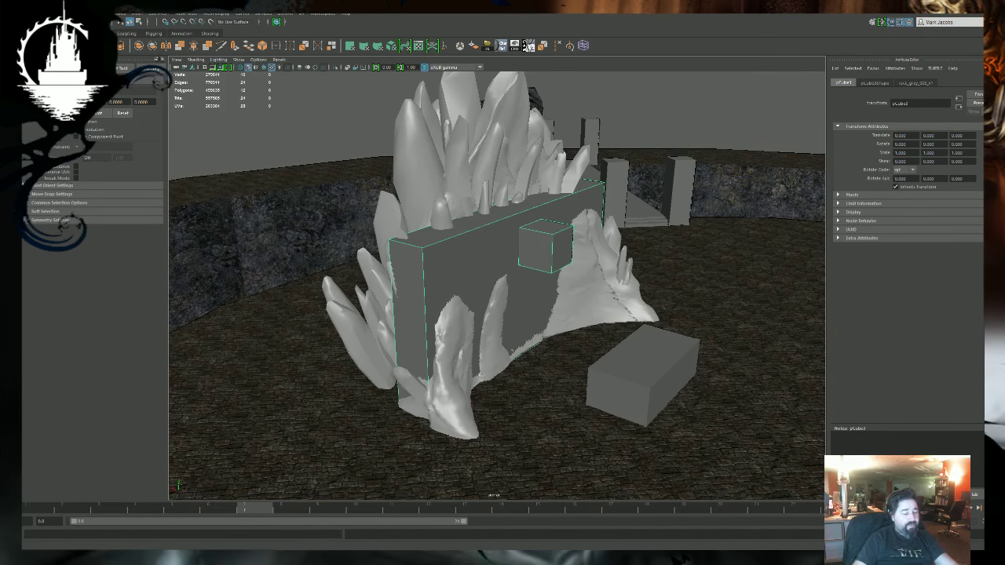
pyautogui.keyDown('alt'); pyautogui.moveTo(611, 233); pyautogui.dragTo(565, 283); pyautogui.keyUp('alt')
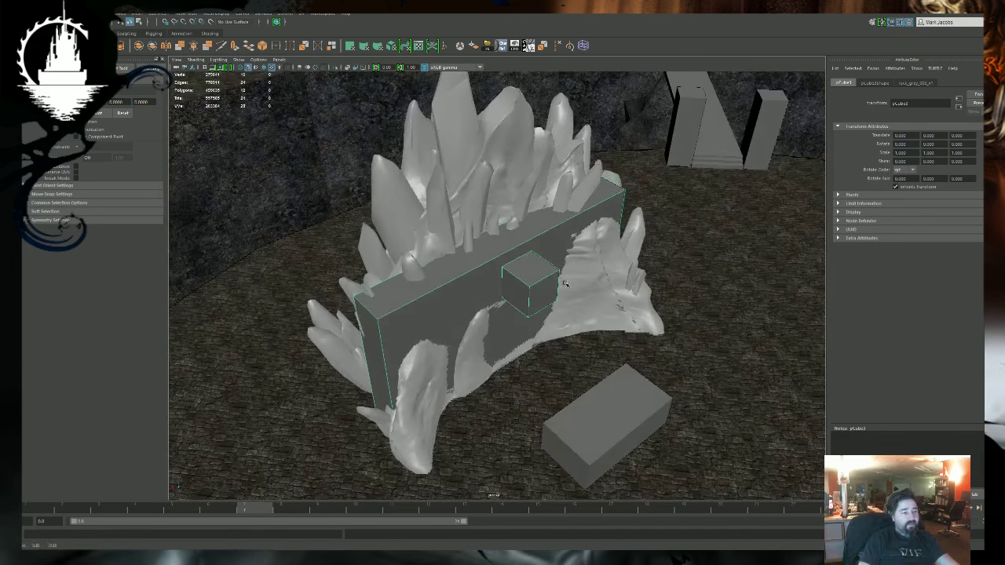
pyautogui.hotkey('ctrl', 'h')
pyautogui.keyDown('alt'); pyautogui.moveTo(465, 272); pyautogui.dragTo(558, 287); pyautogui.keyUp('alt')
pyautogui.keyDown('alt'); pyautogui.moveTo(558, 287); pyautogui.dragTo(502, 284, button='right'); pyautogui.keyUp('alt')
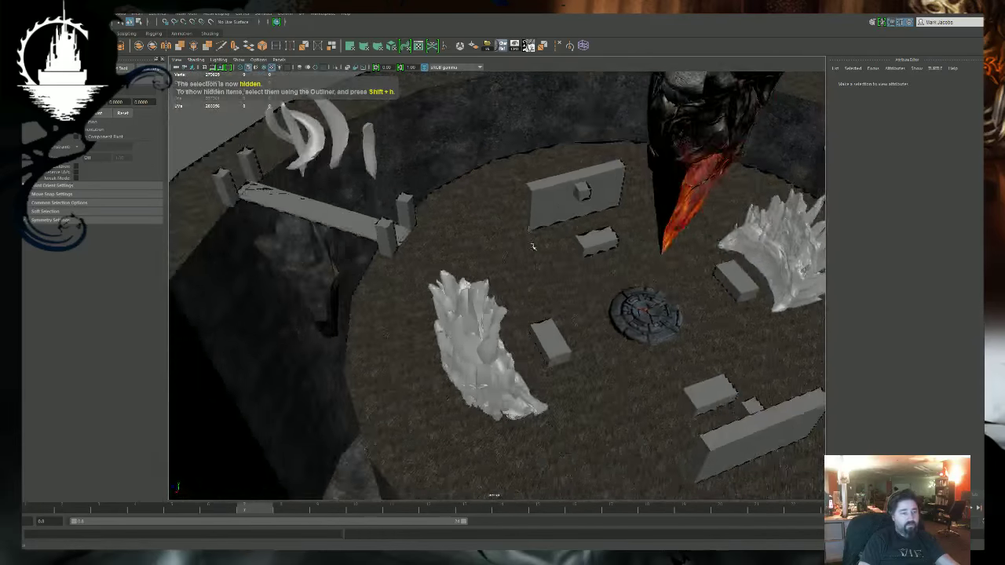
pyautogui.keyDown('alt'); pyautogui.moveTo(707, 302); pyautogui.dragTo(581, 281, button='middle'); pyautogui.keyUp('alt')
pyautogui.keyDown('alt'); pyautogui.moveTo(589, 281); pyautogui.dragTo(652, 240); pyautogui.keyUp('alt')
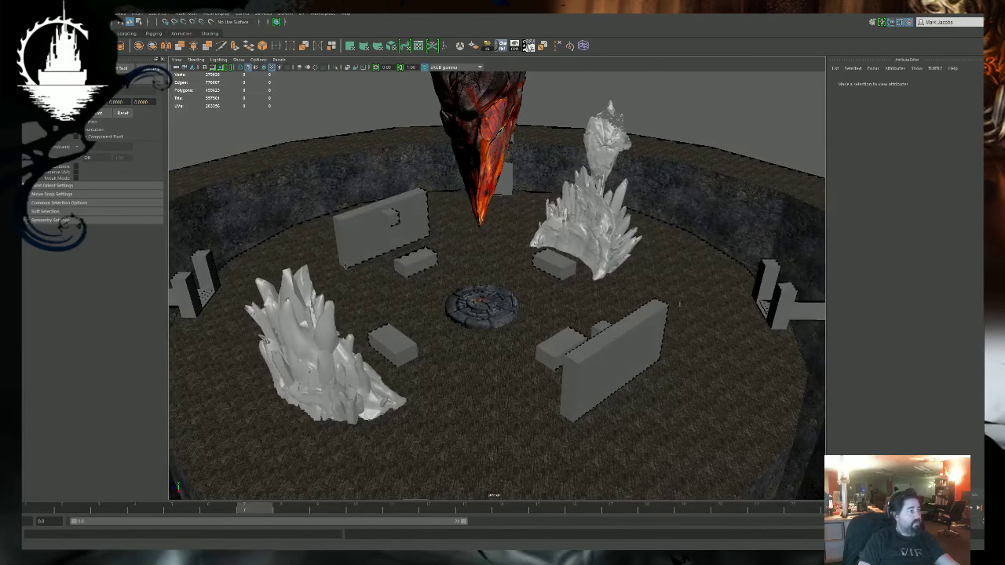
# Import the third sculpted wall's FBX file and select the nearest remaining blocked-out wall.
pyautogui.click(28, 13)
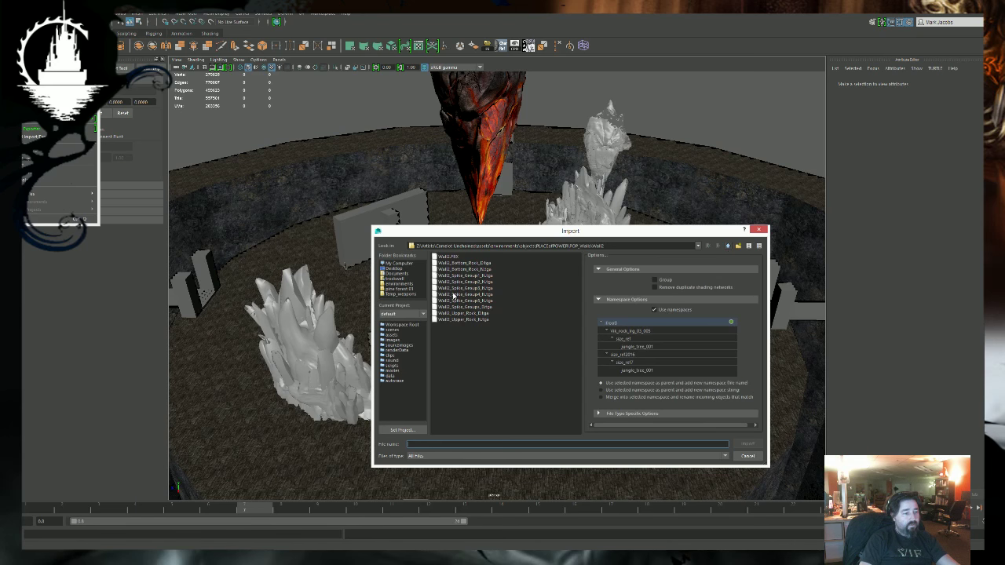
pyautogui.doubleClick(442, 270)
pyautogui.click(442, 257)
pyautogui.doubleClick(442, 258)
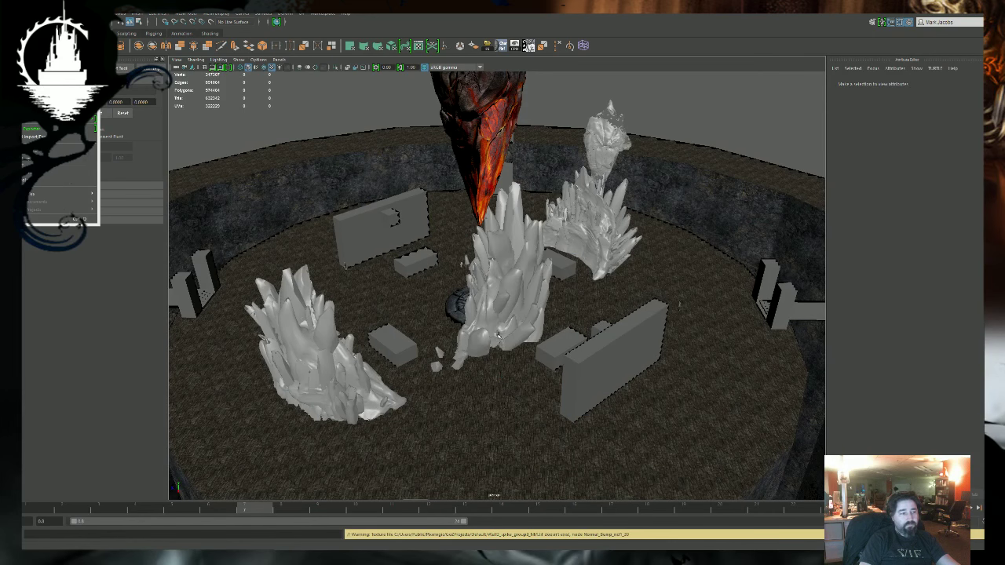
pyautogui.click(618, 358)
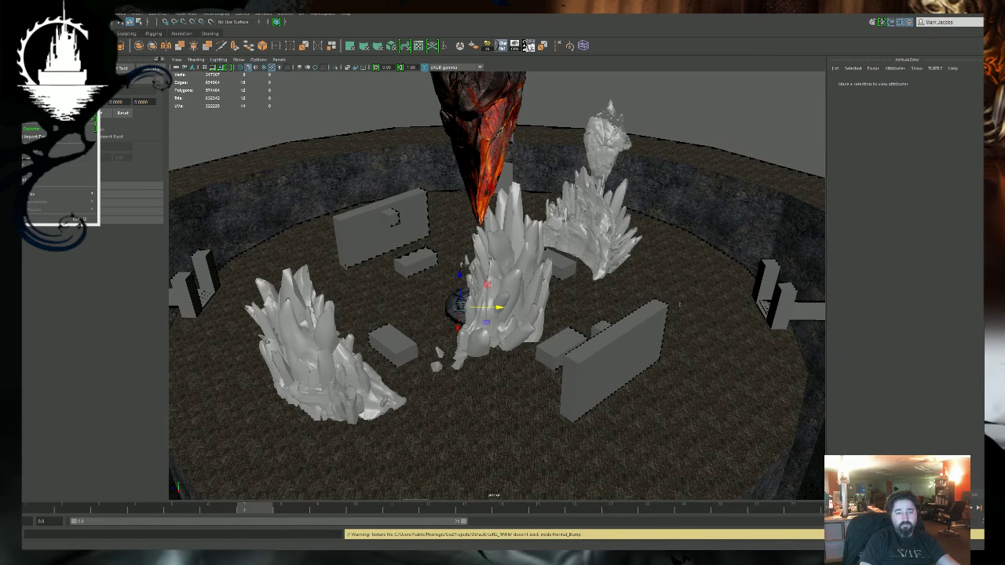
# Group all pieces of the newly imported third sculpted wall.
pyautogui.keyDown('shift'); pyautogui.click(479, 343); pyautogui.keyUp('shift')
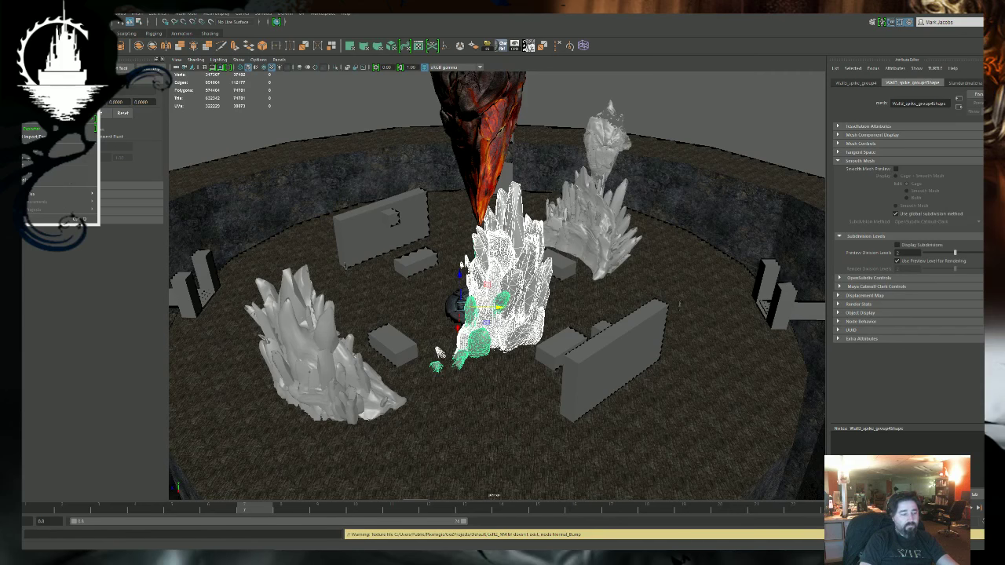
pyautogui.hotkey('ctrl', 'g')
pyautogui.scroll(2, 511, 244)
pyautogui.press('e')
pyautogui.press('space')
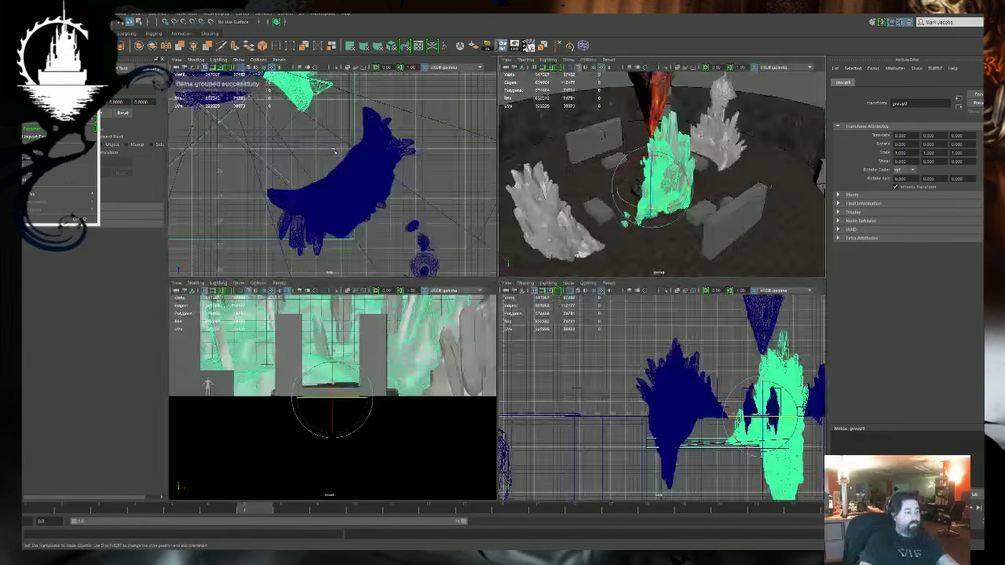
# Rotate the third wall's group about 45 degrees in the top view and scale it uniformly to about 0.77.
pyautogui.press('space')
pyautogui.keyDown('alt'); pyautogui.moveTo(334, 151); pyautogui.dragTo(505, 252, button='middle'); pyautogui.keyUp('alt')
pyautogui.keyDown('alt'); pyautogui.moveTo(504, 252); pyautogui.dragTo(269, 101, button='right'); pyautogui.keyUp('alt')
pyautogui.keyDown('alt'); pyautogui.moveTo(503, 144); pyautogui.dragTo(501, 164, button='middle'); pyautogui.keyUp('alt')
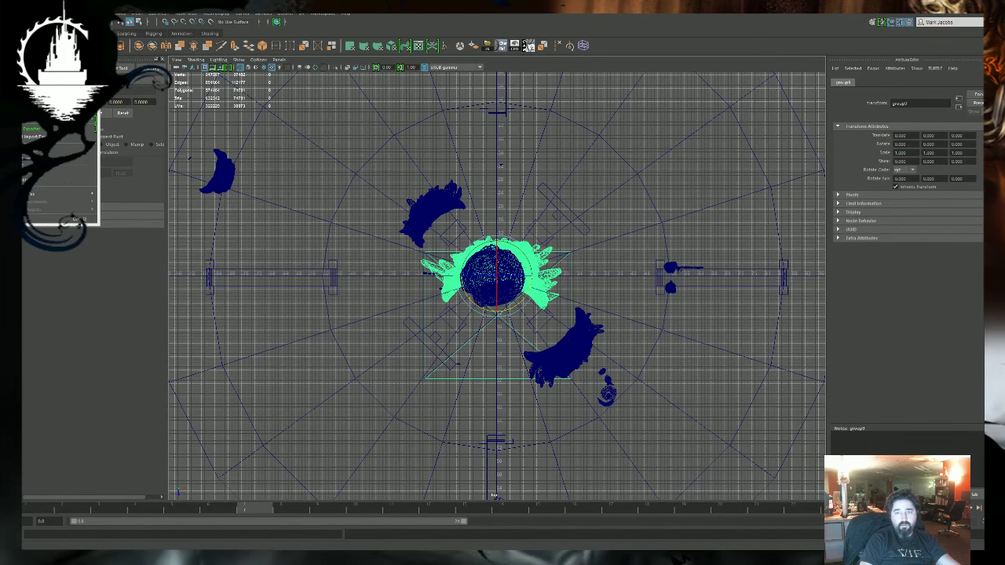
pyautogui.keyDown('alt'); pyautogui.moveTo(664, 210); pyautogui.dragTo(679, 248, button='middle'); pyautogui.keyUp('alt')
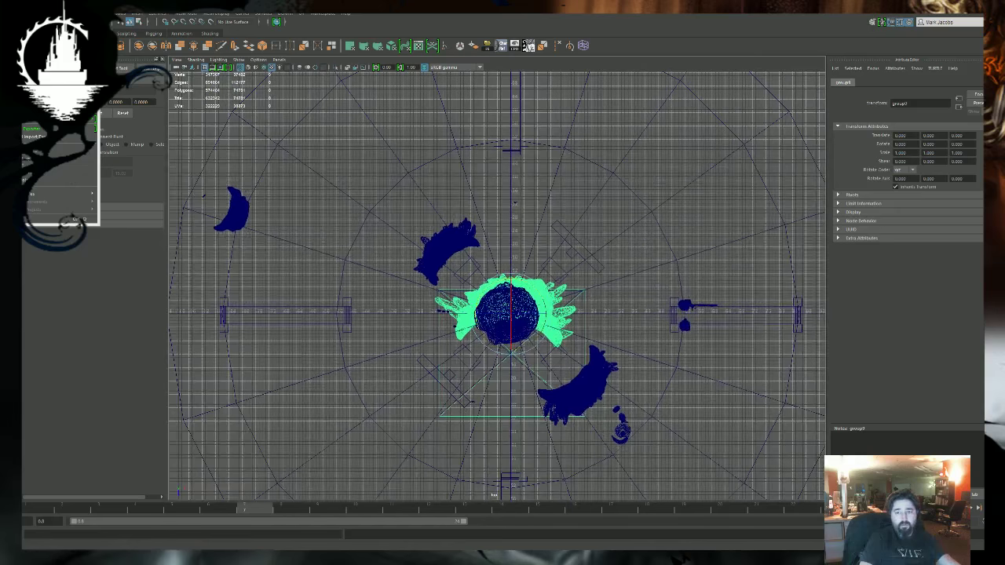
pyautogui.keyDown('alt'); pyautogui.moveTo(576, 224); pyautogui.dragTo(590, 231, button='middle'); pyautogui.keyUp('alt')
pyautogui.keyDown('alt'); pyautogui.moveTo(590, 231); pyautogui.dragTo(631, 239, button='right'); pyautogui.keyUp('alt')
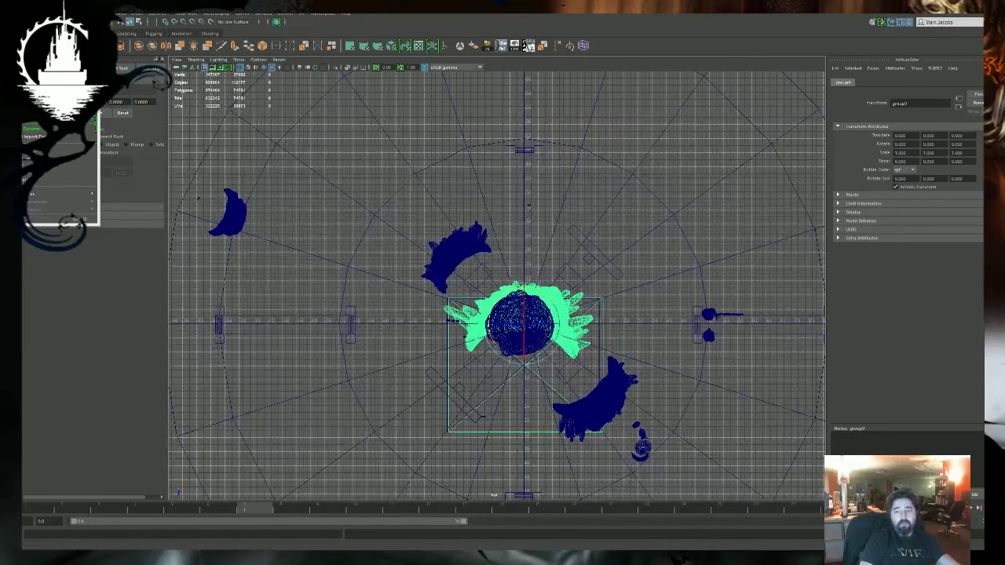
pyautogui.keyDown('alt'); pyautogui.moveTo(537, 233); pyautogui.dragTo(505, 178, button='middle'); pyautogui.keyUp('alt')
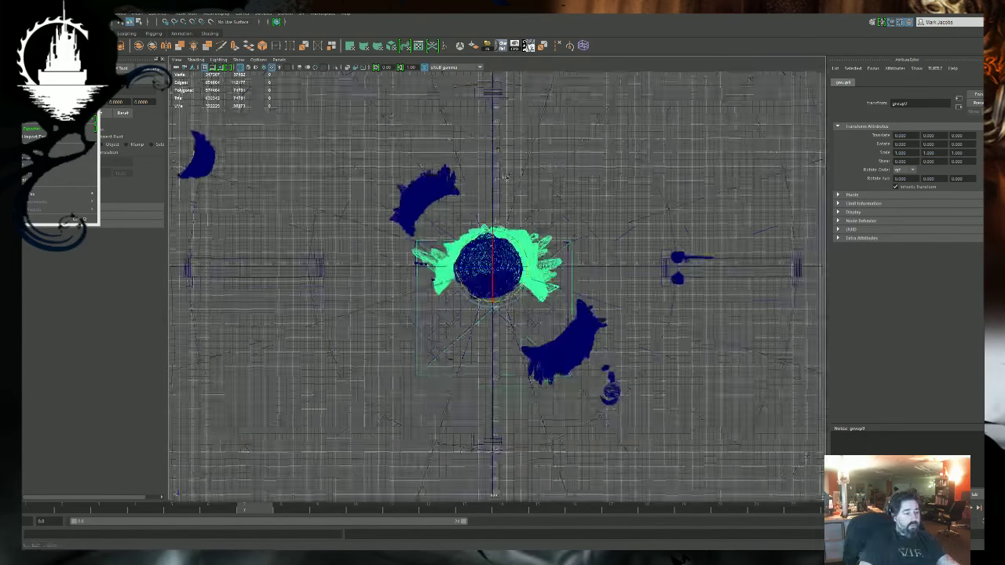
pyautogui.keyDown('alt'); pyautogui.moveTo(506, 177); pyautogui.dragTo(622, 270, button='right'); pyautogui.keyUp('alt')
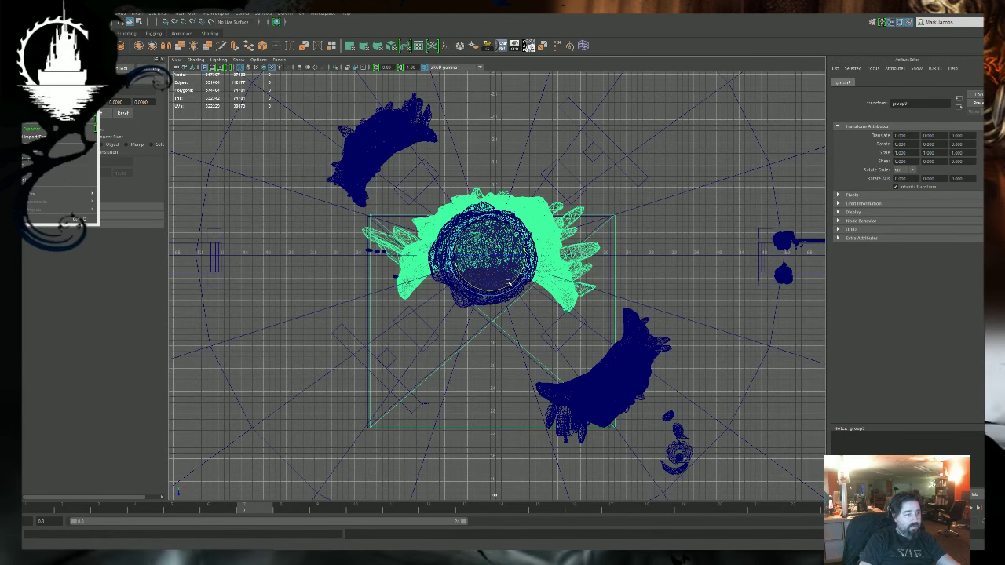
pyautogui.moveTo(508, 282); pyautogui.dragTo(429, 295)
pyautogui.press('r')
pyautogui.press('w')
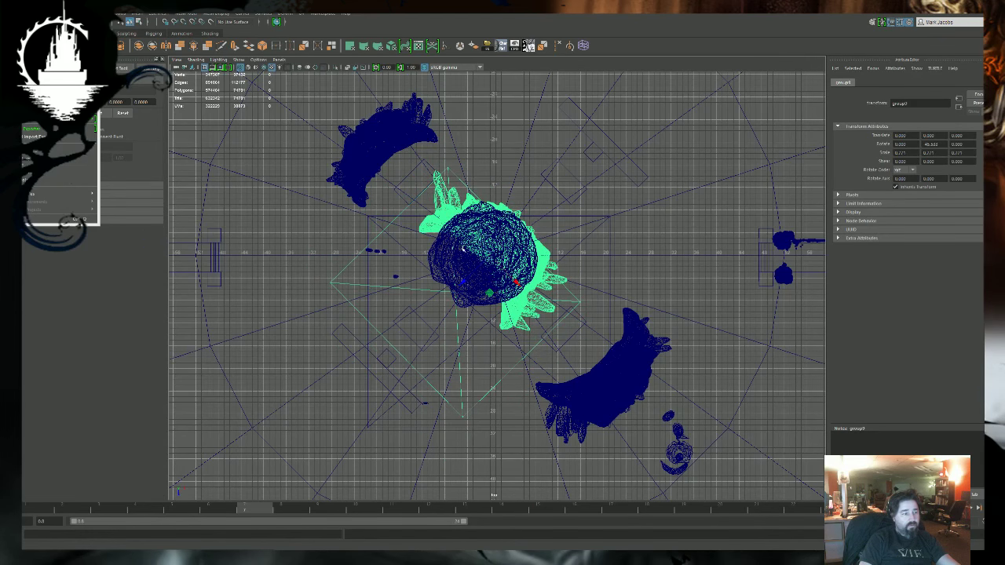
# Move the third wall's group over its blocked-out wall in the top view and enlarge it to match the wall's length.
pyautogui.moveTo(491, 257); pyautogui.dragTo(605, 144)
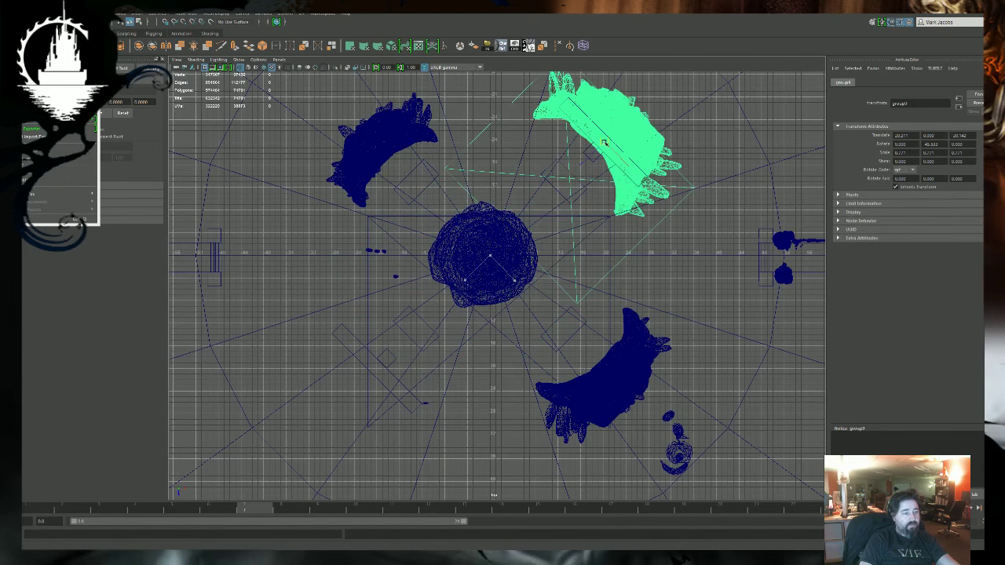
pyautogui.press('e')
pyautogui.press('f')
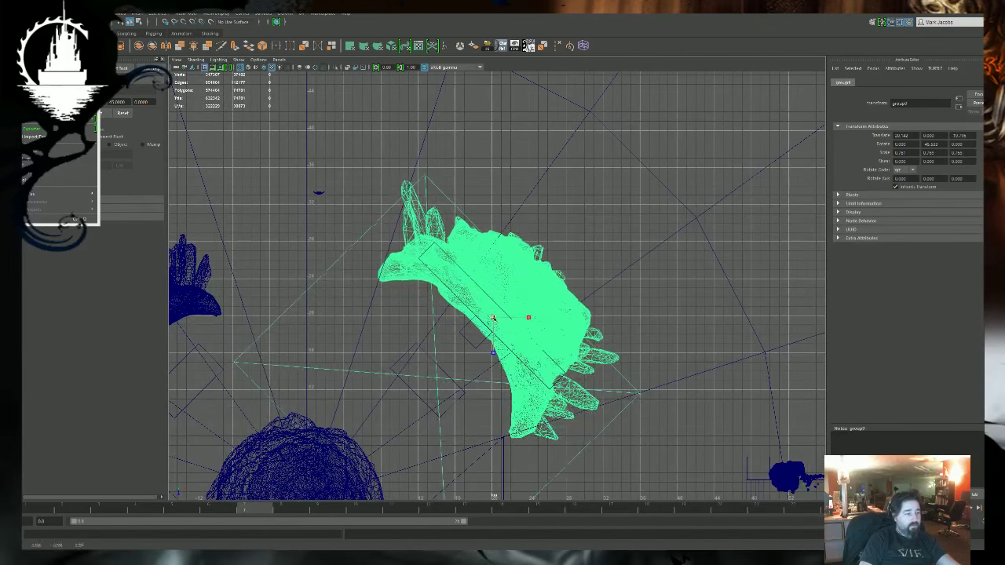
pyautogui.moveTo(461, 313); pyautogui.dragTo(499, 314)
pyautogui.press('w')
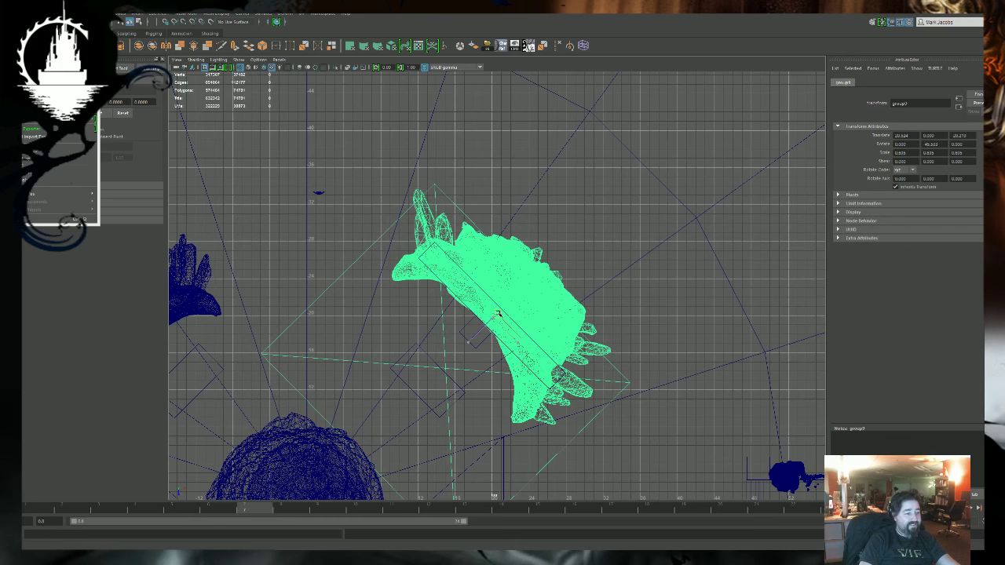
# Raise the third sculpted wall about 4.6 units so its base sits on the arena floor, and delete the stray piece beside it.
pyautogui.keyDown('alt'); pyautogui.moveTo(493, 328); pyautogui.dragTo(493, 360, button='middle'); pyautogui.keyUp('alt')
pyautogui.press('space')
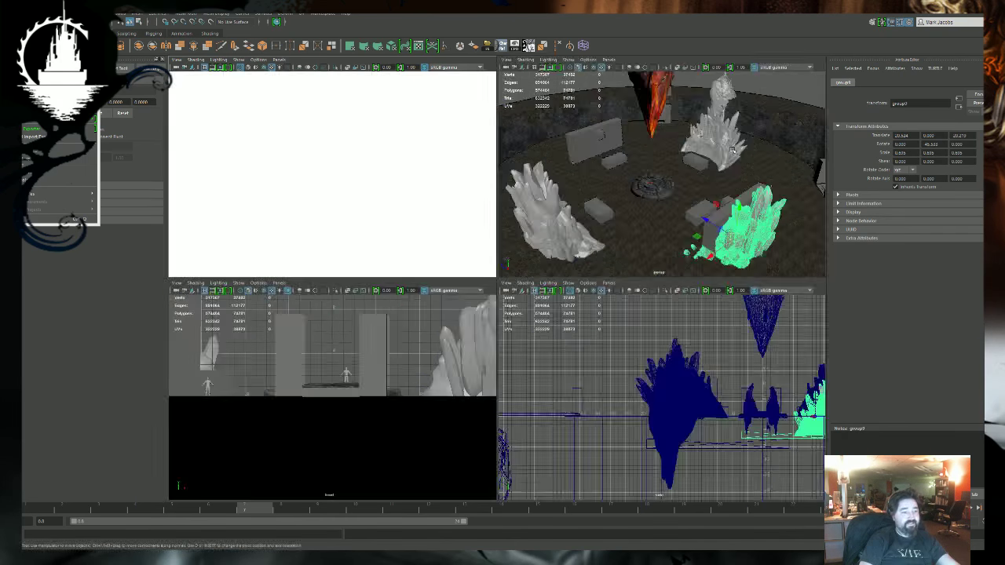
pyautogui.press('space')
pyautogui.keyDown('alt'); pyautogui.moveTo(591, 278); pyautogui.dragTo(244, 327); pyautogui.keyUp('alt')
pyautogui.keyDown('alt'); pyautogui.moveTo(244, 327); pyautogui.dragTo(542, 243, button='right'); pyautogui.keyUp('alt')
pyautogui.keyDown('alt'); pyautogui.moveTo(542, 243); pyautogui.dragTo(563, 288); pyautogui.keyUp('alt')
pyautogui.keyDown('alt'); pyautogui.moveTo(562, 287); pyautogui.dragTo(793, 299, button='right'); pyautogui.keyUp('alt')
pyautogui.keyDown('alt'); pyautogui.moveTo(793, 298); pyautogui.dragTo(744, 359, button='middle'); pyautogui.keyUp('alt')
pyautogui.moveTo(543, 255); pyautogui.dragTo(551, 163)
pyautogui.click(419, 322)
pyautogui.press('Delete')
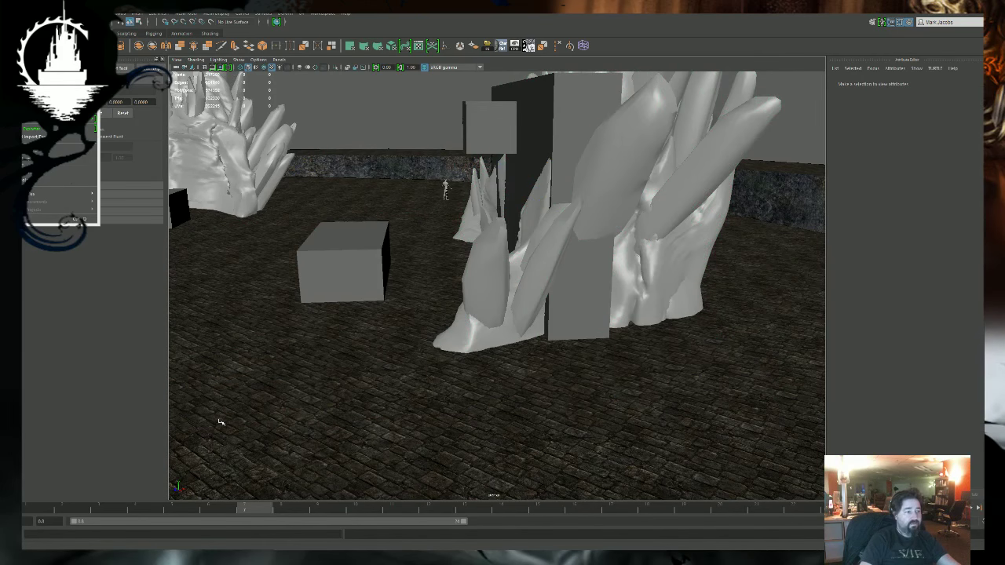
# Hide the blocked-out wall and its attached cube that intersect the third sculpted wall.
pyautogui.keyDown('alt'); pyautogui.moveTo(439, 324); pyautogui.dragTo(494, 359); pyautogui.keyUp('alt')
pyautogui.keyDown('alt'); pyautogui.moveTo(502, 250); pyautogui.dragTo(500, 284, button='middle'); pyautogui.keyUp('alt')
pyautogui.click(500, 285)
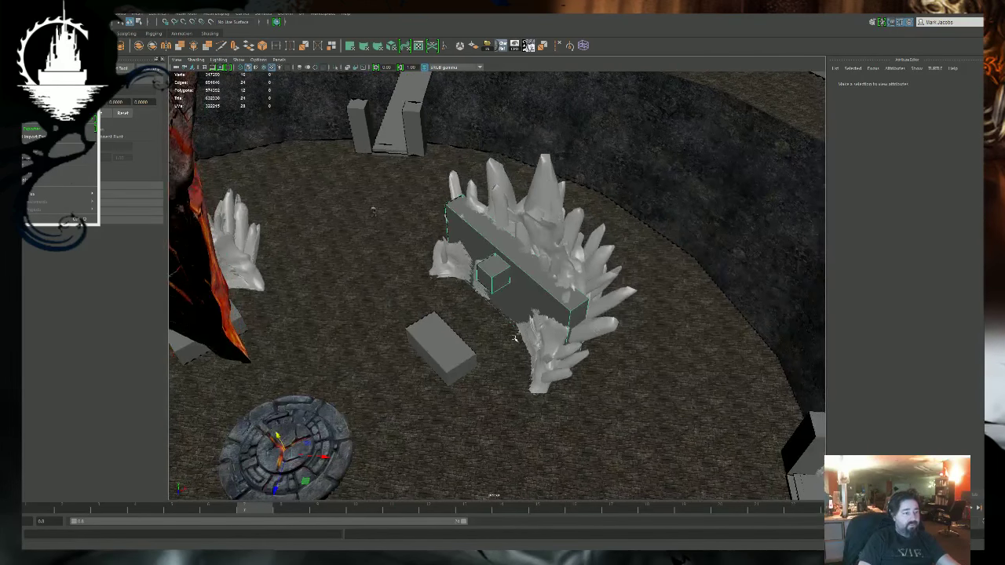
pyautogui.hotkey('ctrl', 'h')
pyautogui.keyDown('alt'); pyautogui.moveTo(516, 338); pyautogui.dragTo(461, 342); pyautogui.keyUp('alt')
pyautogui.keyDown('alt'); pyautogui.moveTo(460, 343); pyautogui.dragTo(579, 350, button='middle'); pyautogui.keyUp('alt')
pyautogui.keyDown('alt'); pyautogui.moveTo(579, 350); pyautogui.dragTo(532, 333); pyautogui.keyUp('alt')
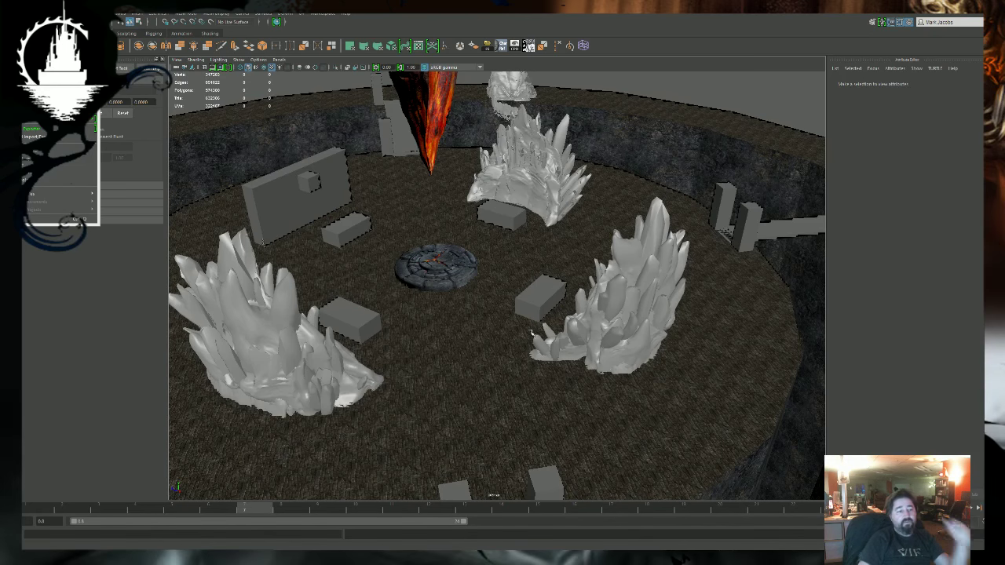
# Try shifting the third sculpted wall closer to the bench in front of it.
pyautogui.click(650, 311)
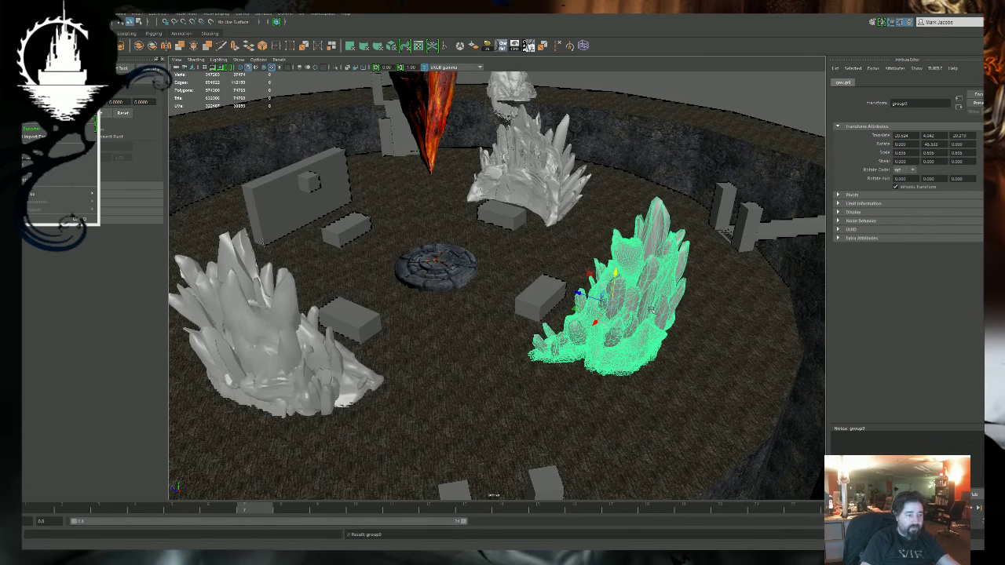
pyautogui.moveTo(579, 295); pyautogui.dragTo(564, 289)
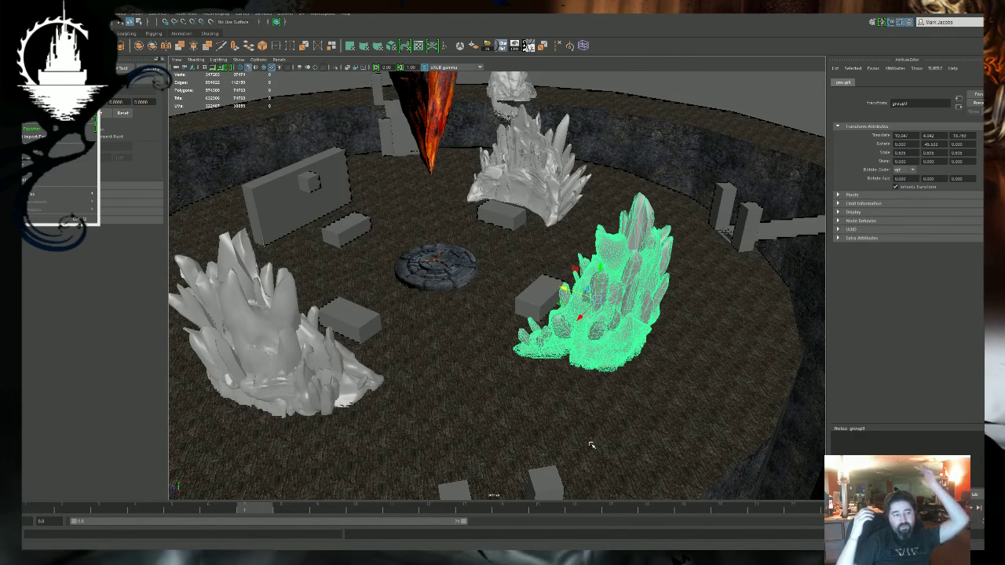
pyautogui.hotkey('ctrl', 'z')
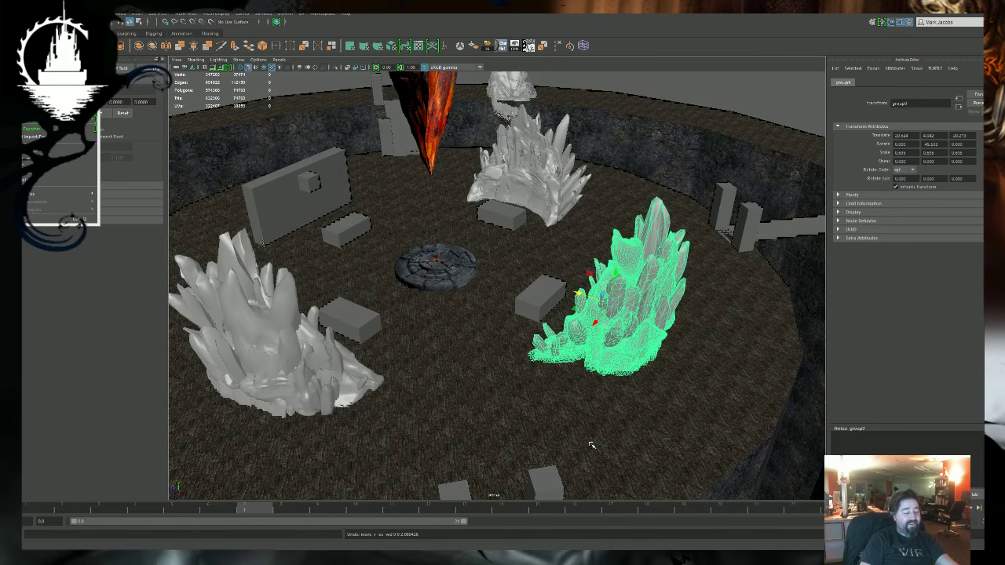
# Examine the spacing between the three sculpted walls, their benches and the central disc from several angles.
pyautogui.keyDown('alt'); pyautogui.moveTo(476, 353); pyautogui.dragTo(509, 347); pyautogui.keyUp('alt')
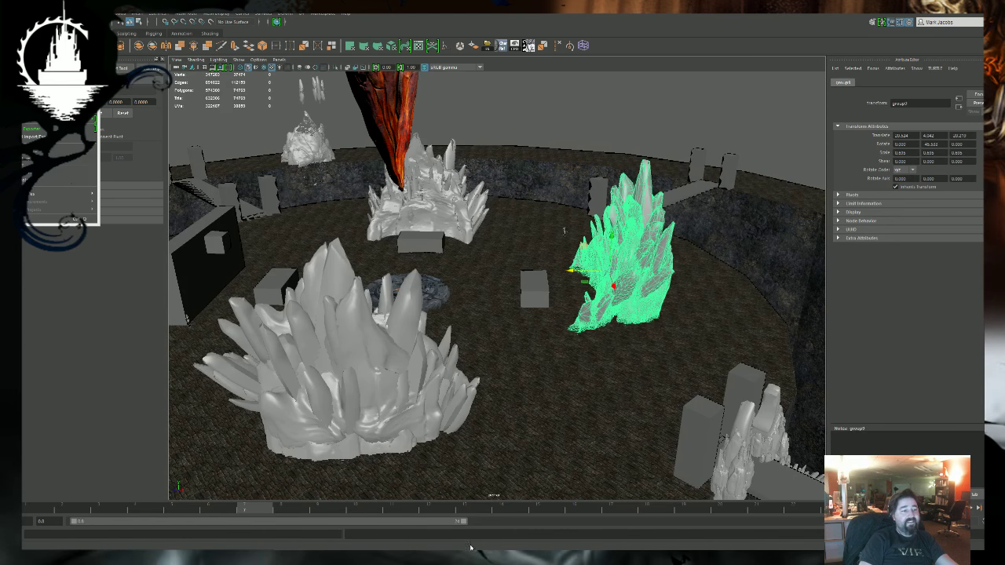
pyautogui.keyDown('alt'); pyautogui.moveTo(511, 333); pyautogui.dragTo(521, 355); pyautogui.keyUp('alt')
pyautogui.keyDown('alt'); pyautogui.moveTo(558, 252); pyautogui.dragTo(511, 291, button='middle'); pyautogui.keyUp('alt')
pyautogui.keyDown('alt'); pyautogui.moveTo(511, 291); pyautogui.dragTo(573, 311, button='right'); pyautogui.keyUp('alt')
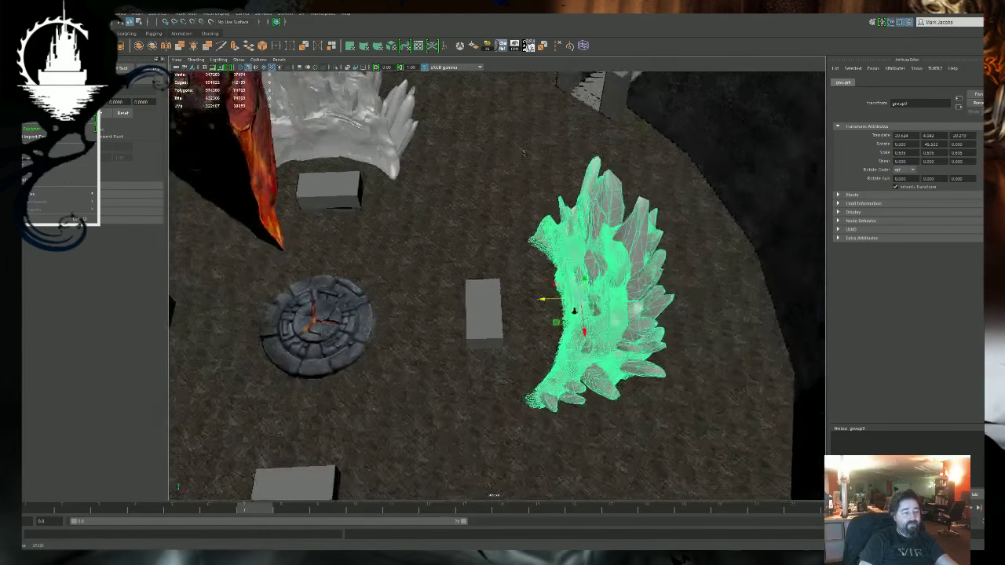
pyautogui.scroll(2, 524, 153)
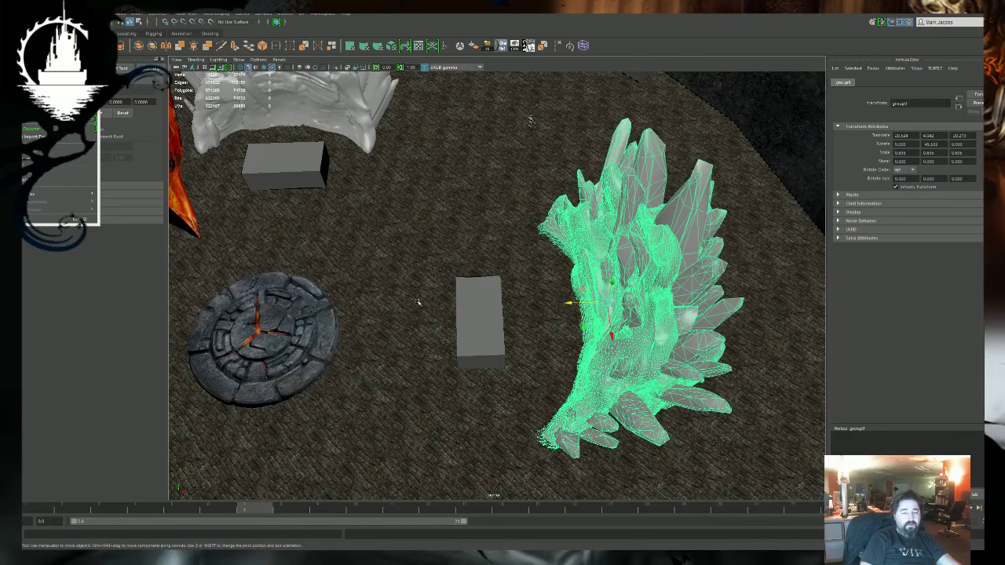
pyautogui.keyDown('alt'); pyautogui.moveTo(446, 309); pyautogui.dragTo(451, 270); pyautogui.keyUp('alt')
pyautogui.keyDown('alt'); pyautogui.moveTo(452, 271); pyautogui.dragTo(702, 192, button='middle'); pyautogui.keyUp('alt')
pyautogui.keyDown('alt'); pyautogui.moveTo(701, 193); pyautogui.dragTo(521, 283, button='right'); pyautogui.keyUp('alt')
pyautogui.keyDown('alt'); pyautogui.moveTo(521, 282); pyautogui.dragTo(561, 293); pyautogui.keyUp('alt')
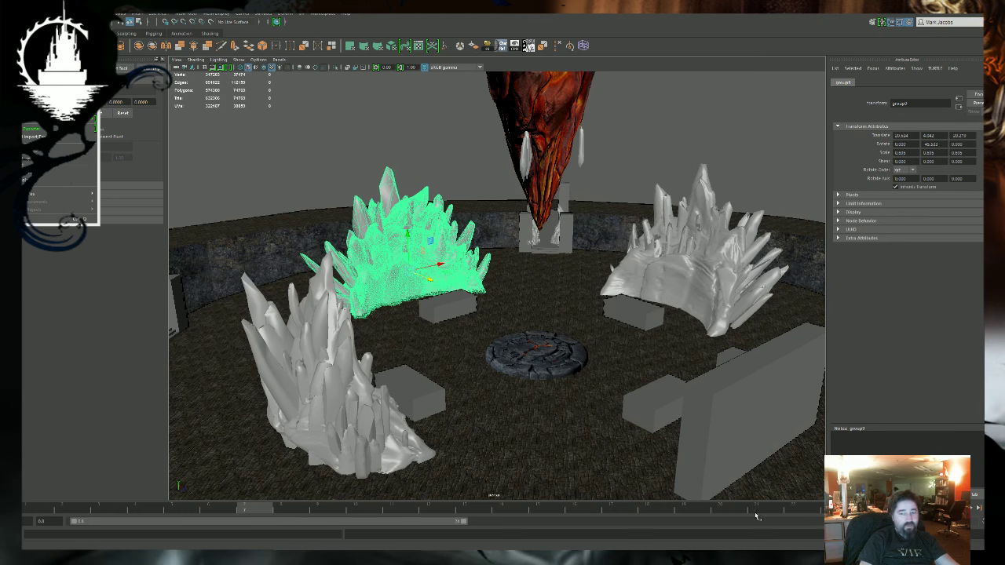
# Switch to the Unchained Editor, maximize its window and examine the forest test zone's terrain by flying around it.
pyautogui.hotkey('alt', 'Tab')
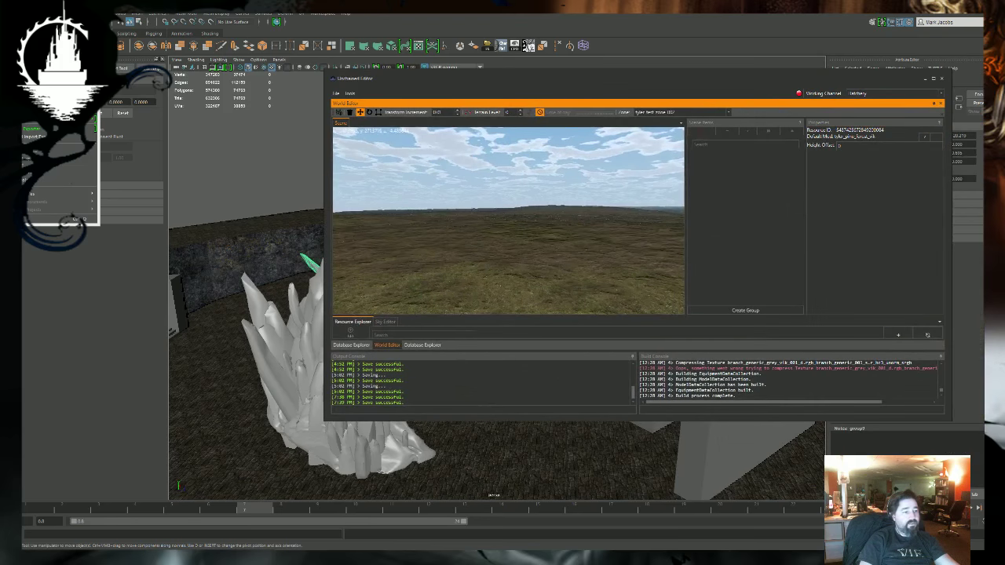
pyautogui.press('w')
pyautogui.moveTo(509, 222); pyautogui.dragTo(605, 240, button='right')
pyautogui.click(933, 79)
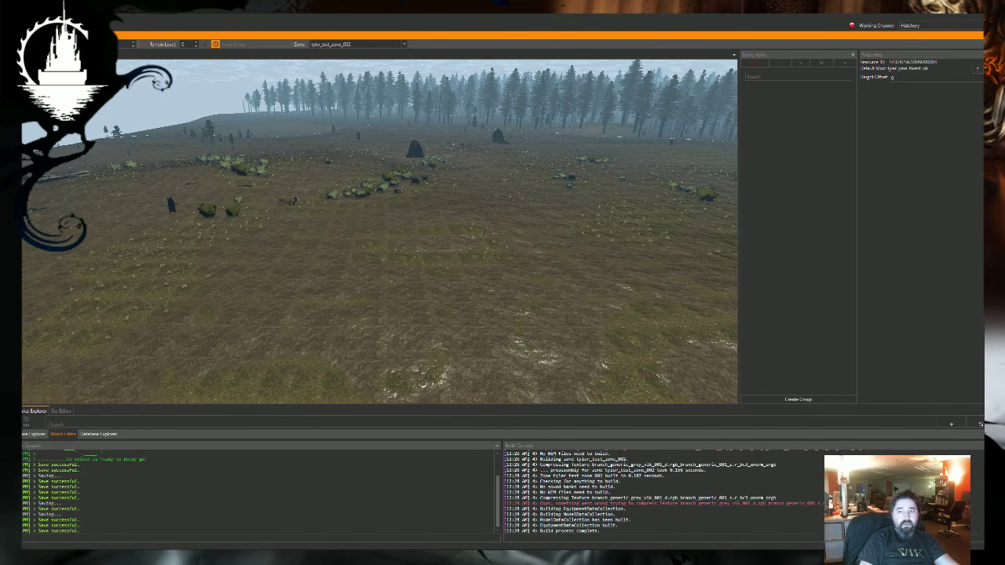
pyautogui.moveTo(502, 232); pyautogui.dragTo(404, 232, button='right')
pyautogui.press('w')
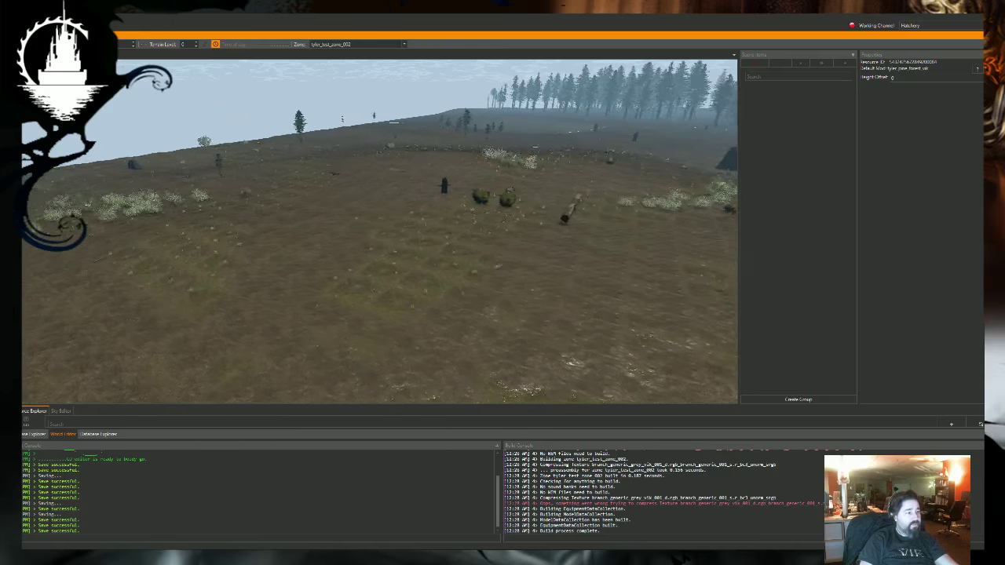
pyautogui.press('a')
pyautogui.moveTo(408, 231); pyautogui.dragTo(667, 239, button='right')
pyautogui.press('a')
pyautogui.press('a')
pyautogui.moveTo(502, 251); pyautogui.dragTo(562, 265, button='right')
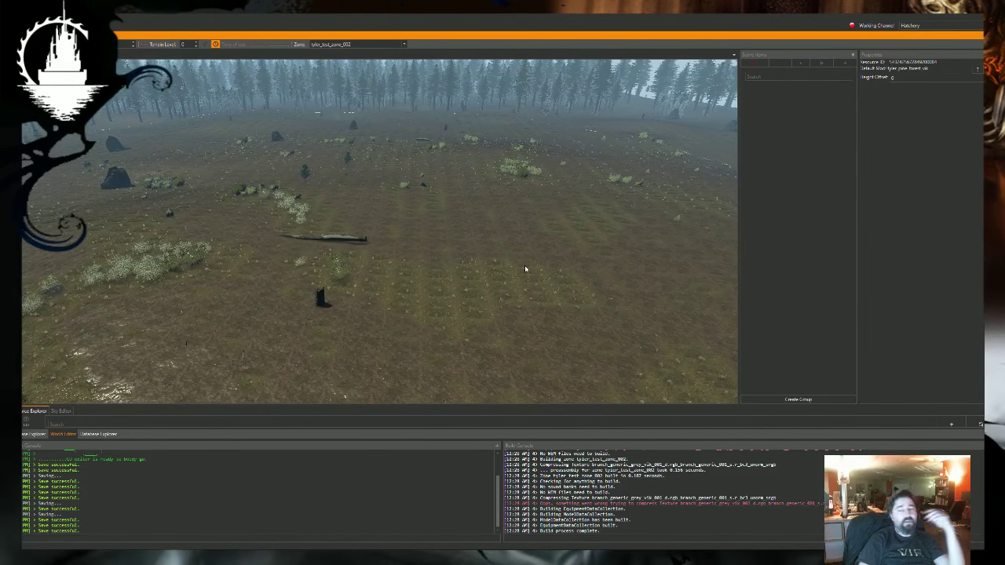